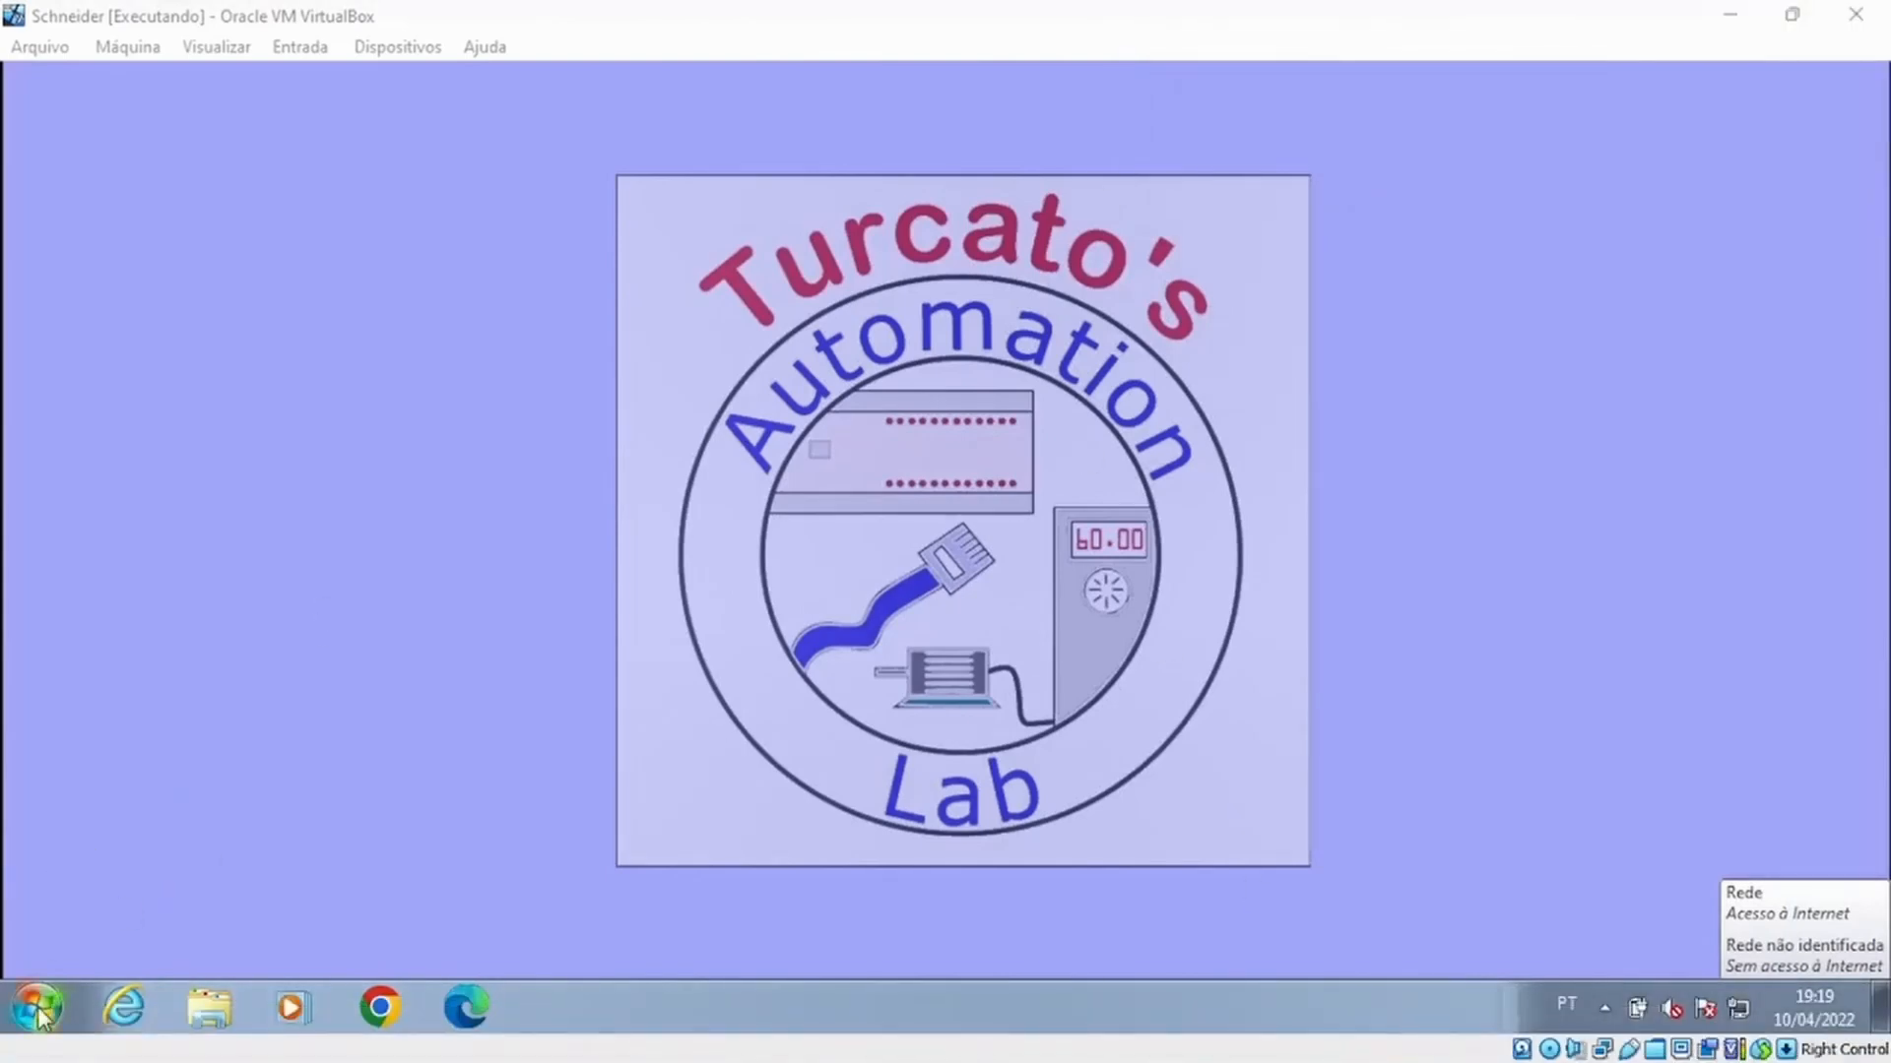
Launch SoMachine V4.3 from the installed Schneider Electric programs
click(37, 1007)
click(108, 889)
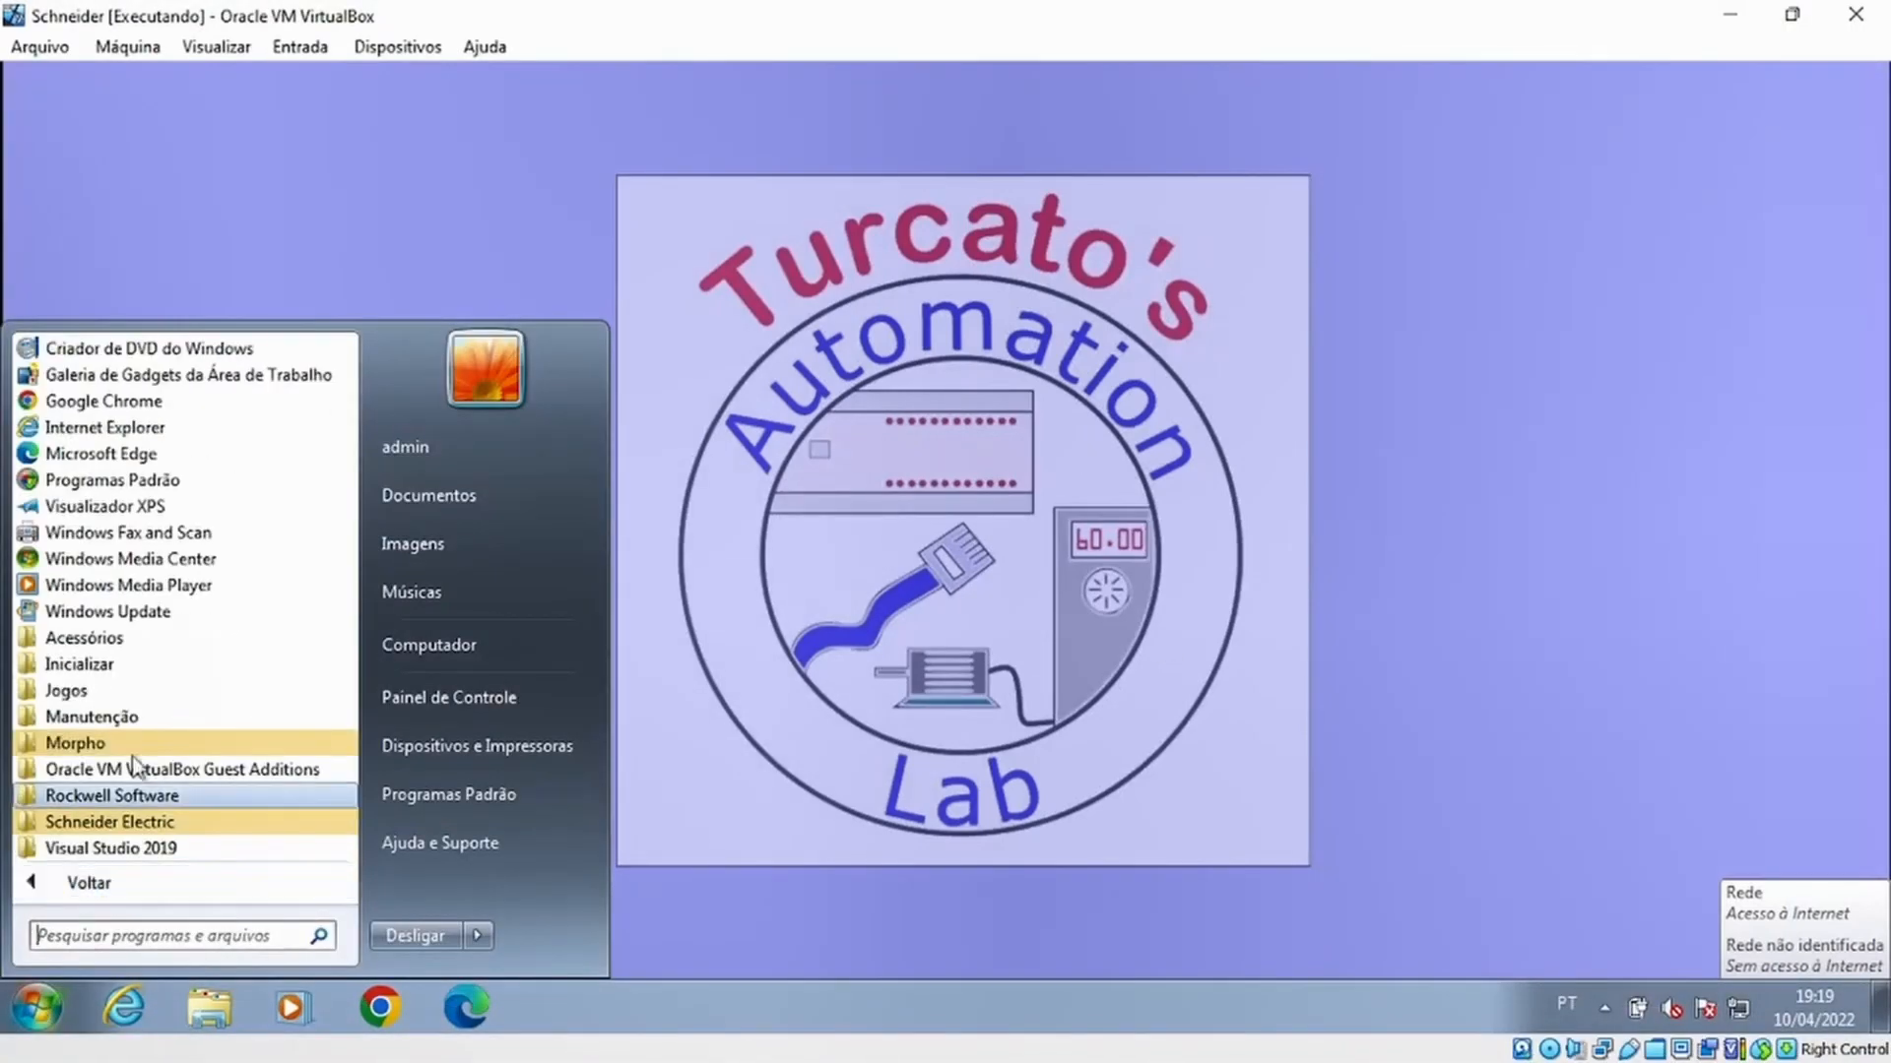
click(148, 822)
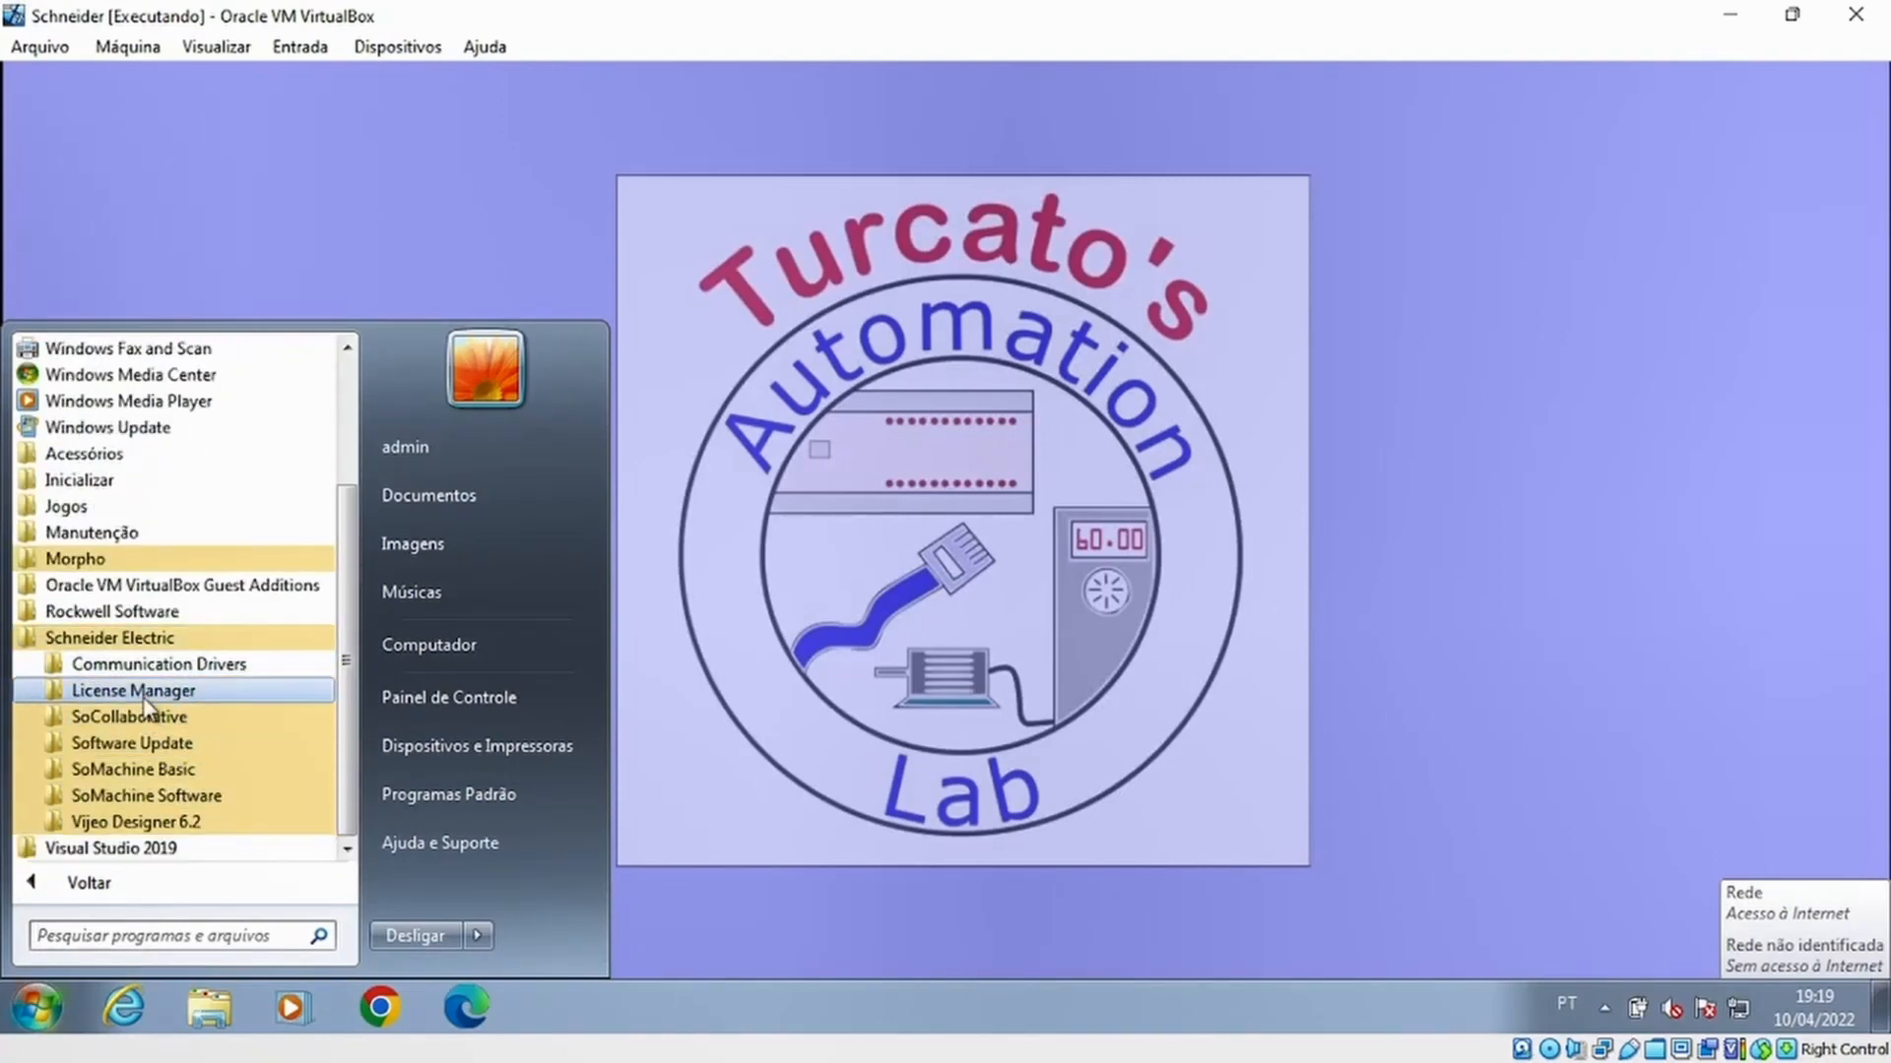
click(151, 797)
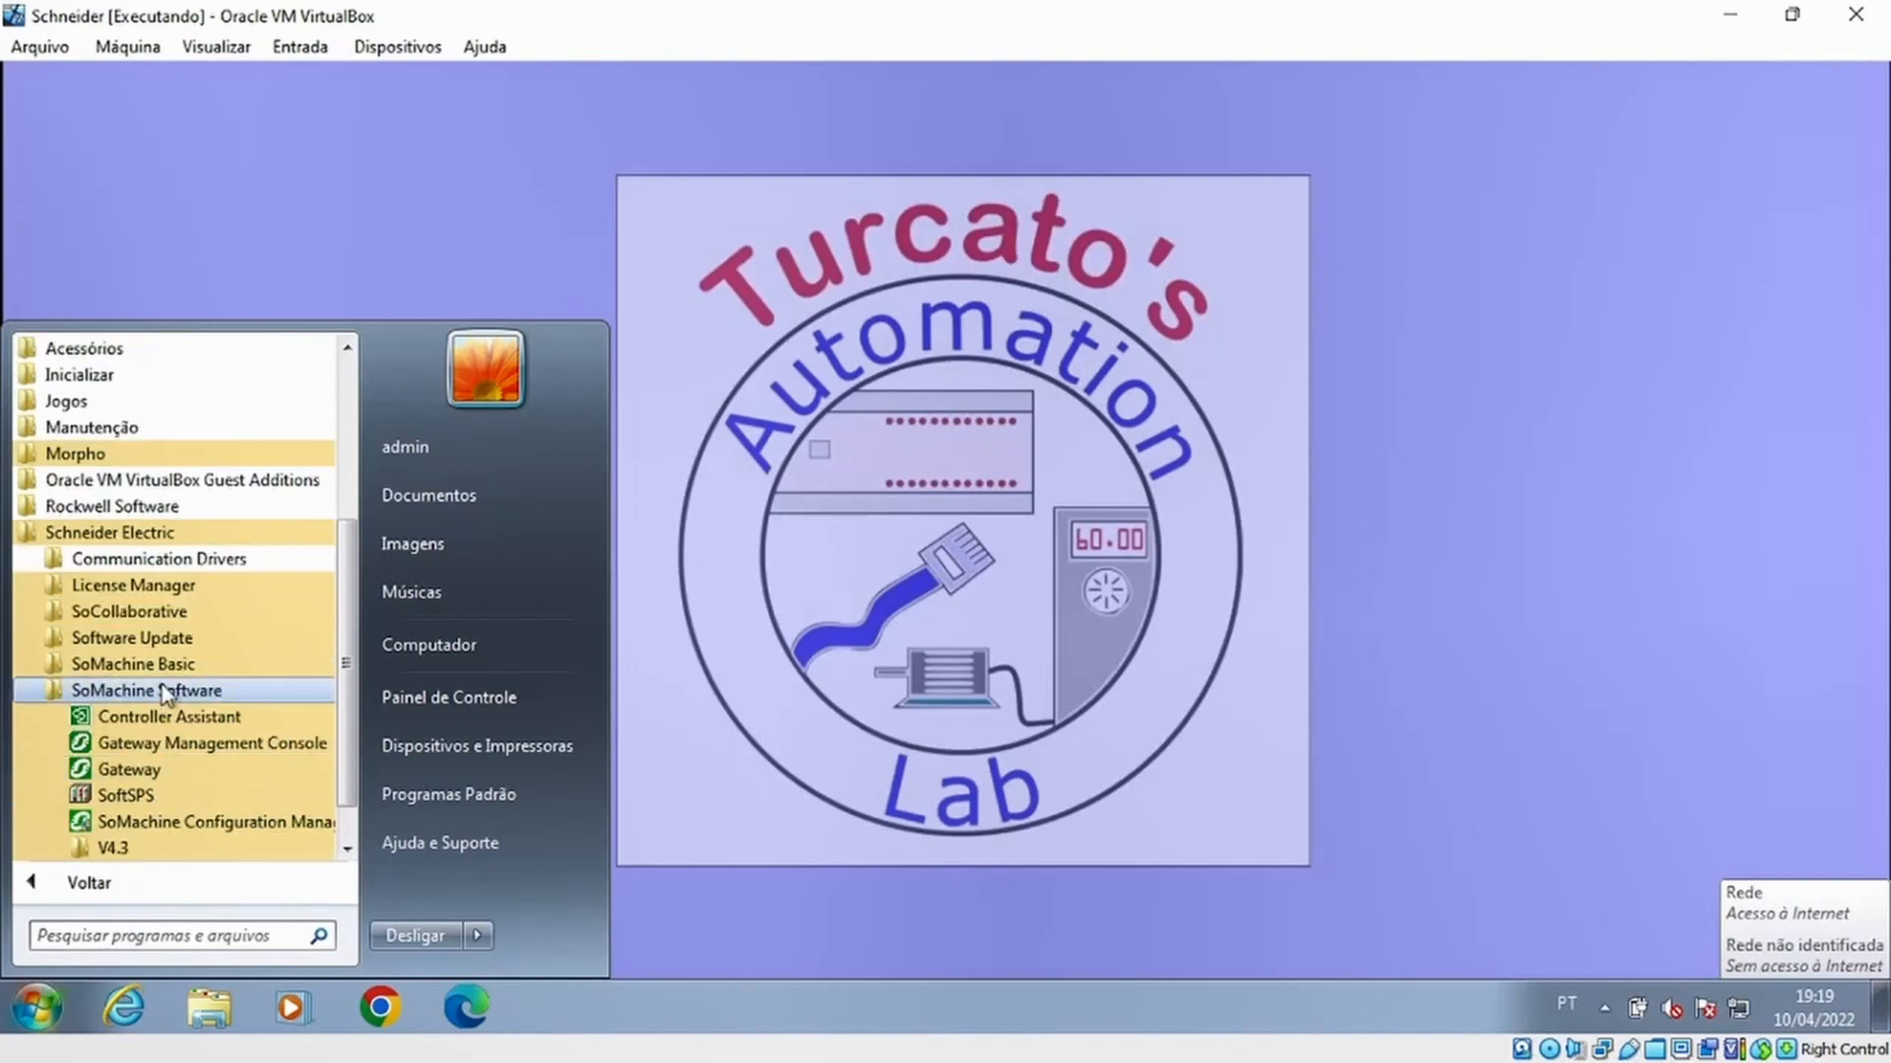
click(146, 783)
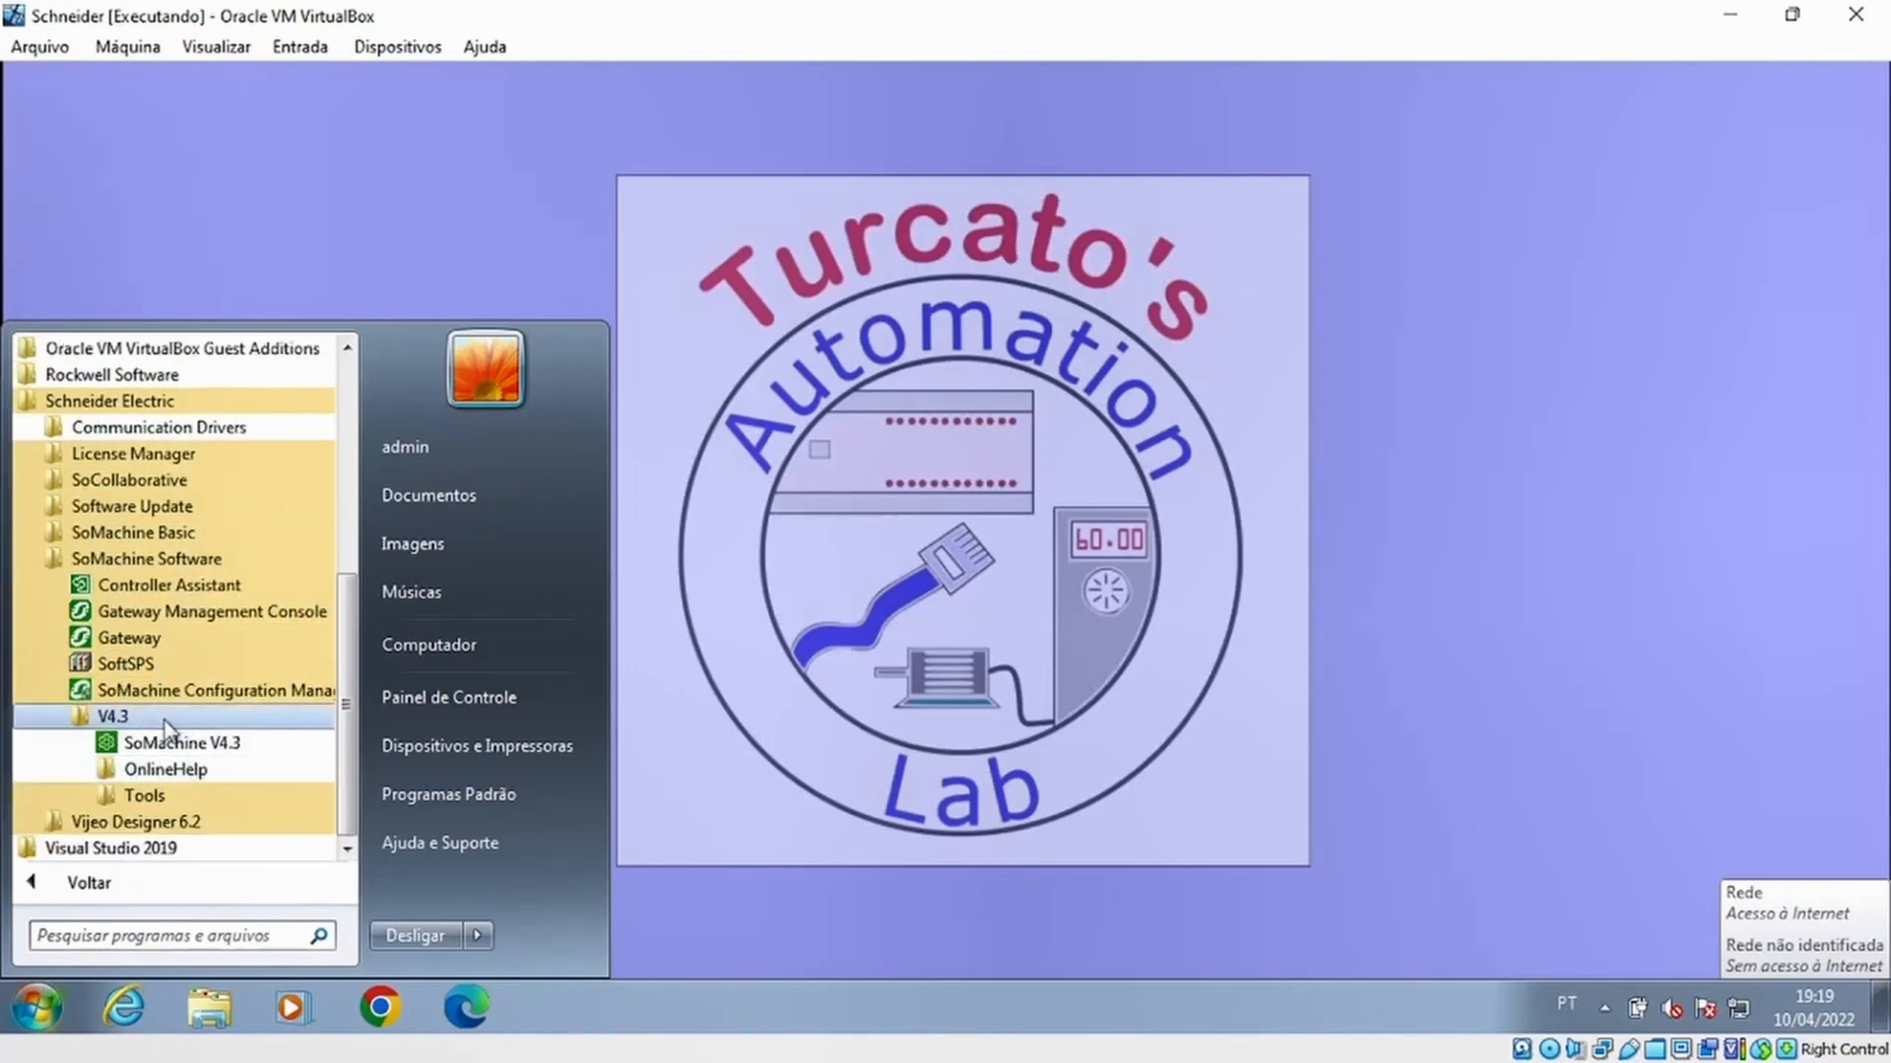
click(176, 746)
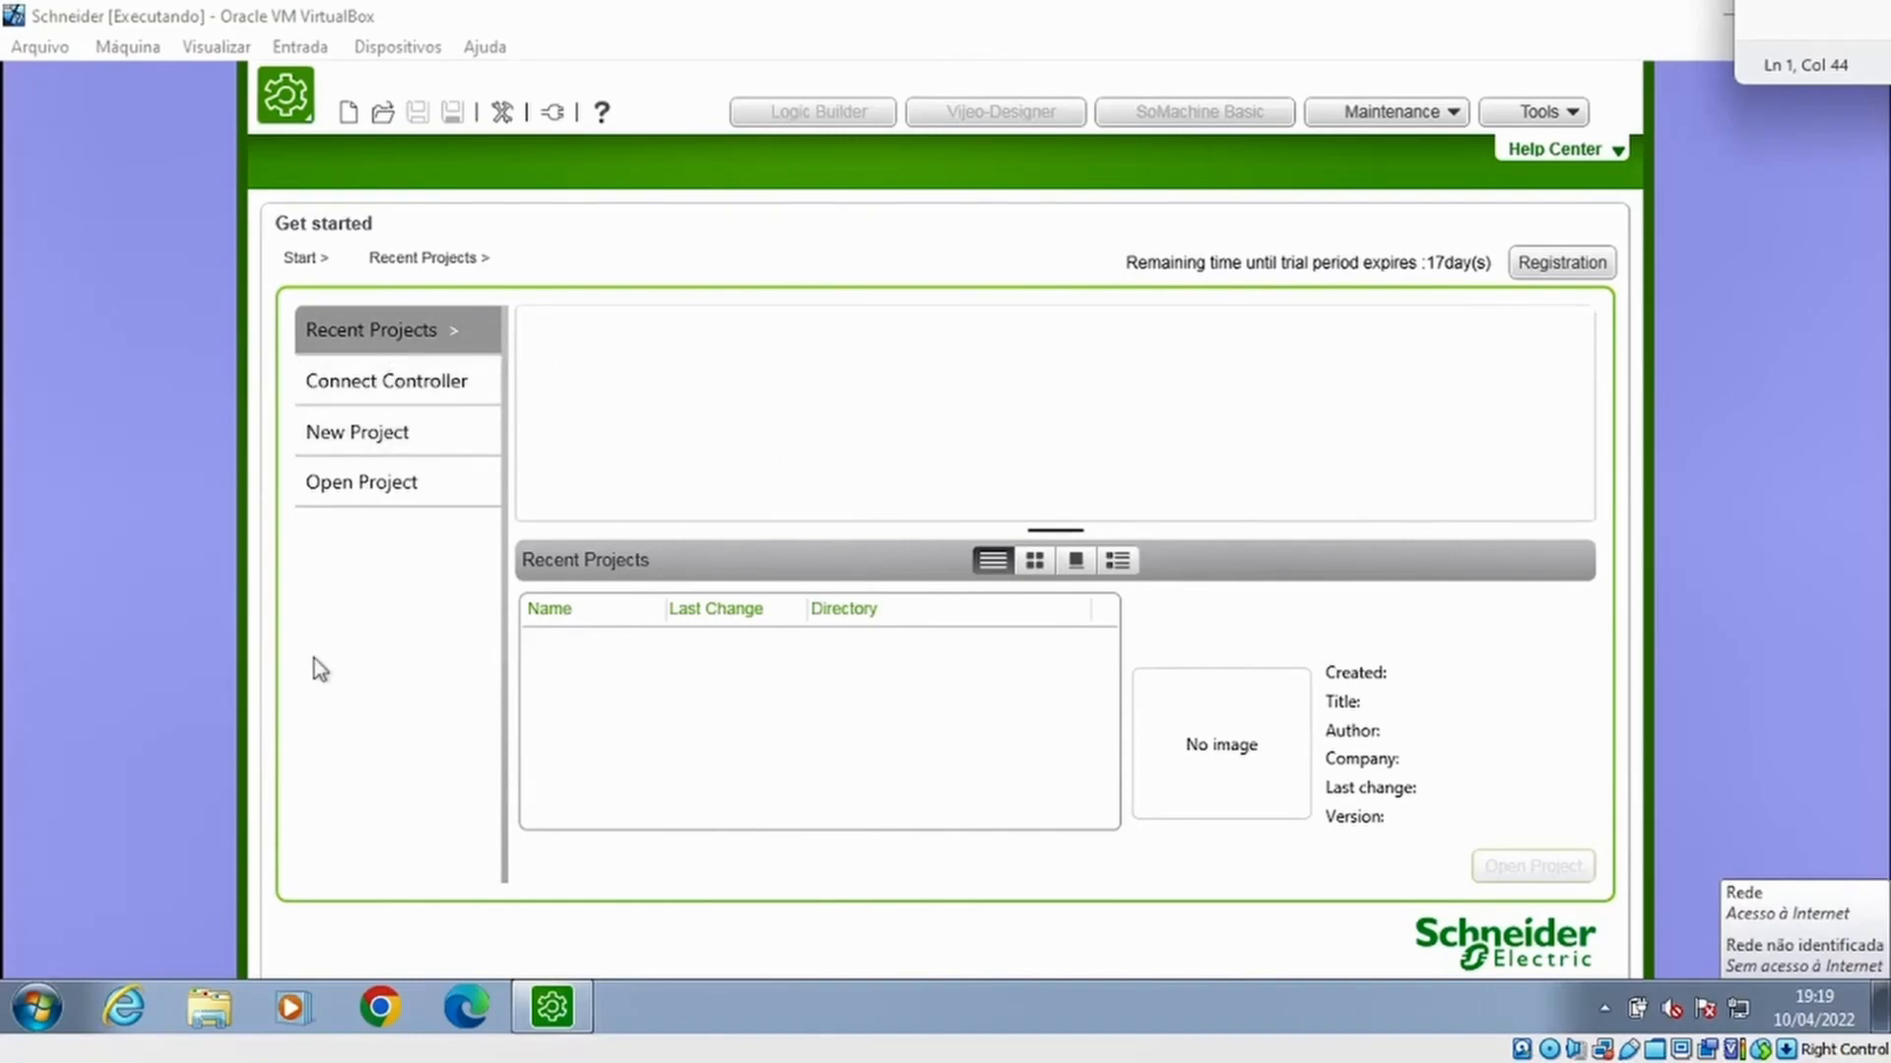
Create a new empty project named D700_M241_Modbus
click(365, 421)
click(370, 424)
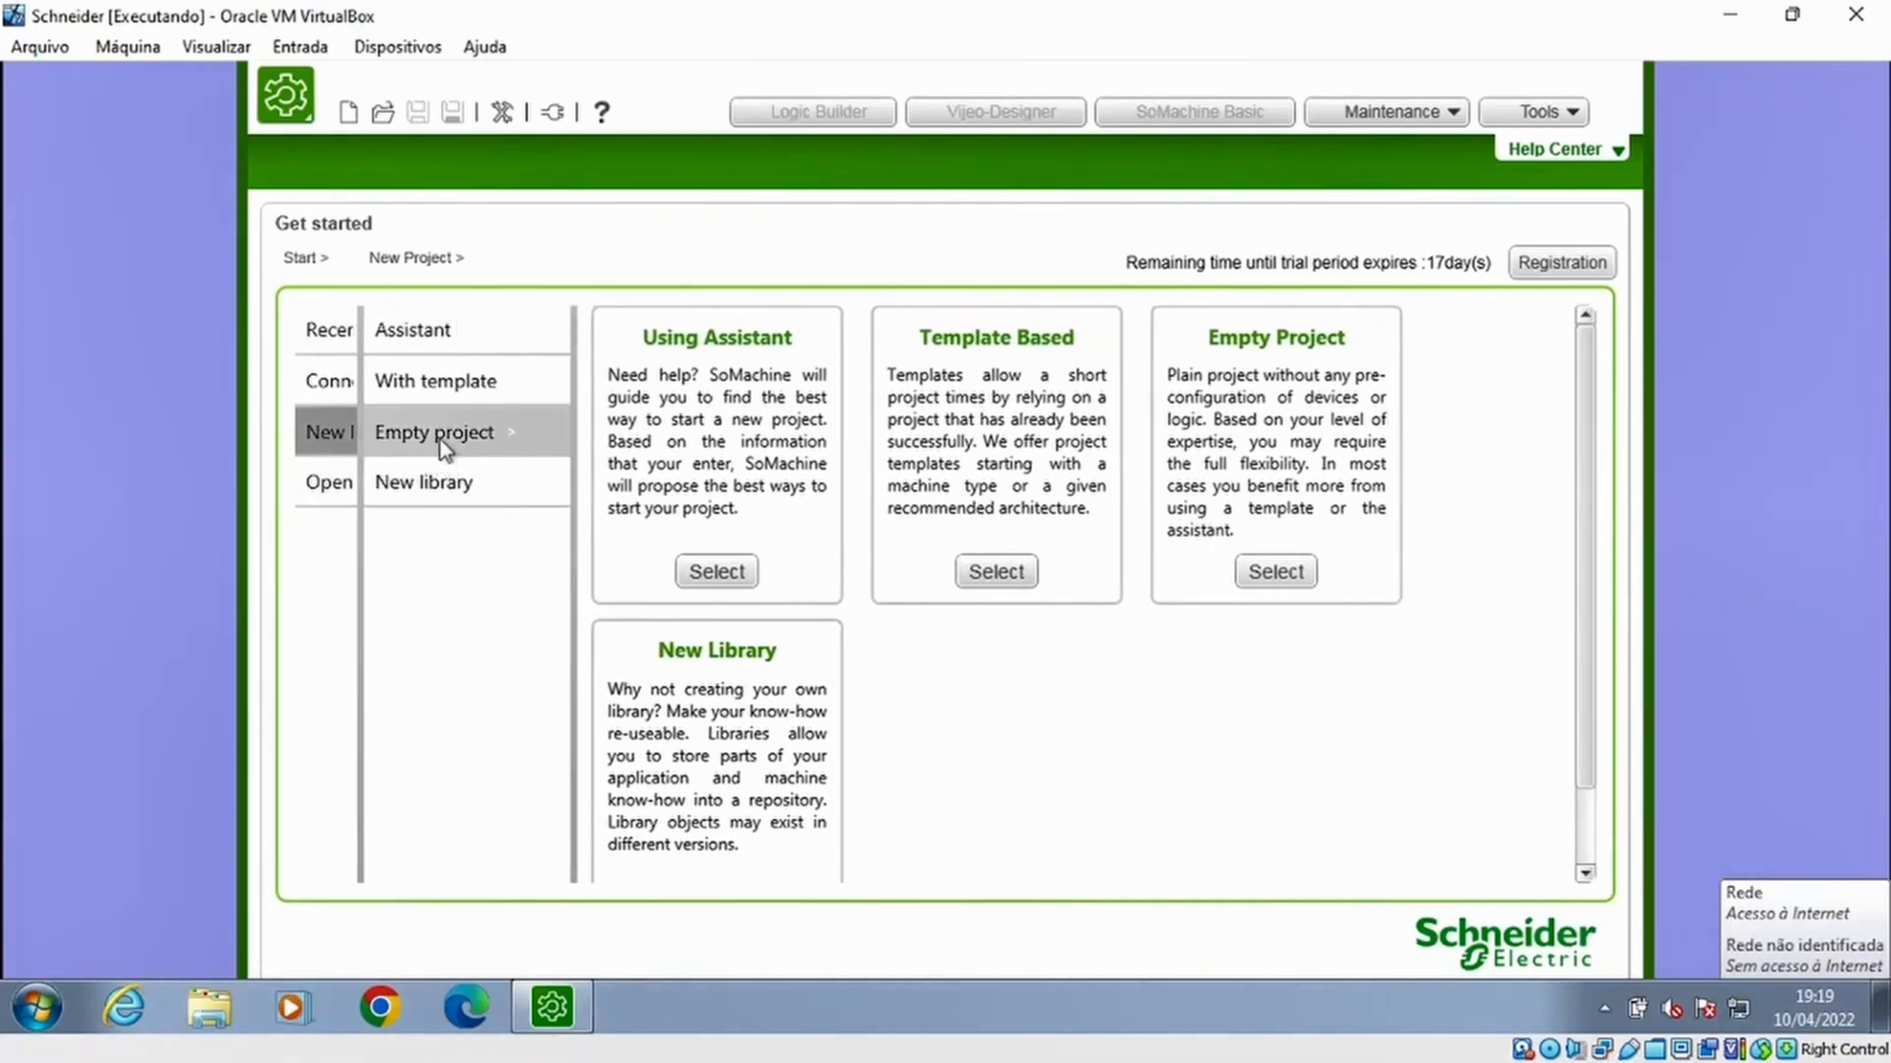
click(443, 433)
click(602, 474)
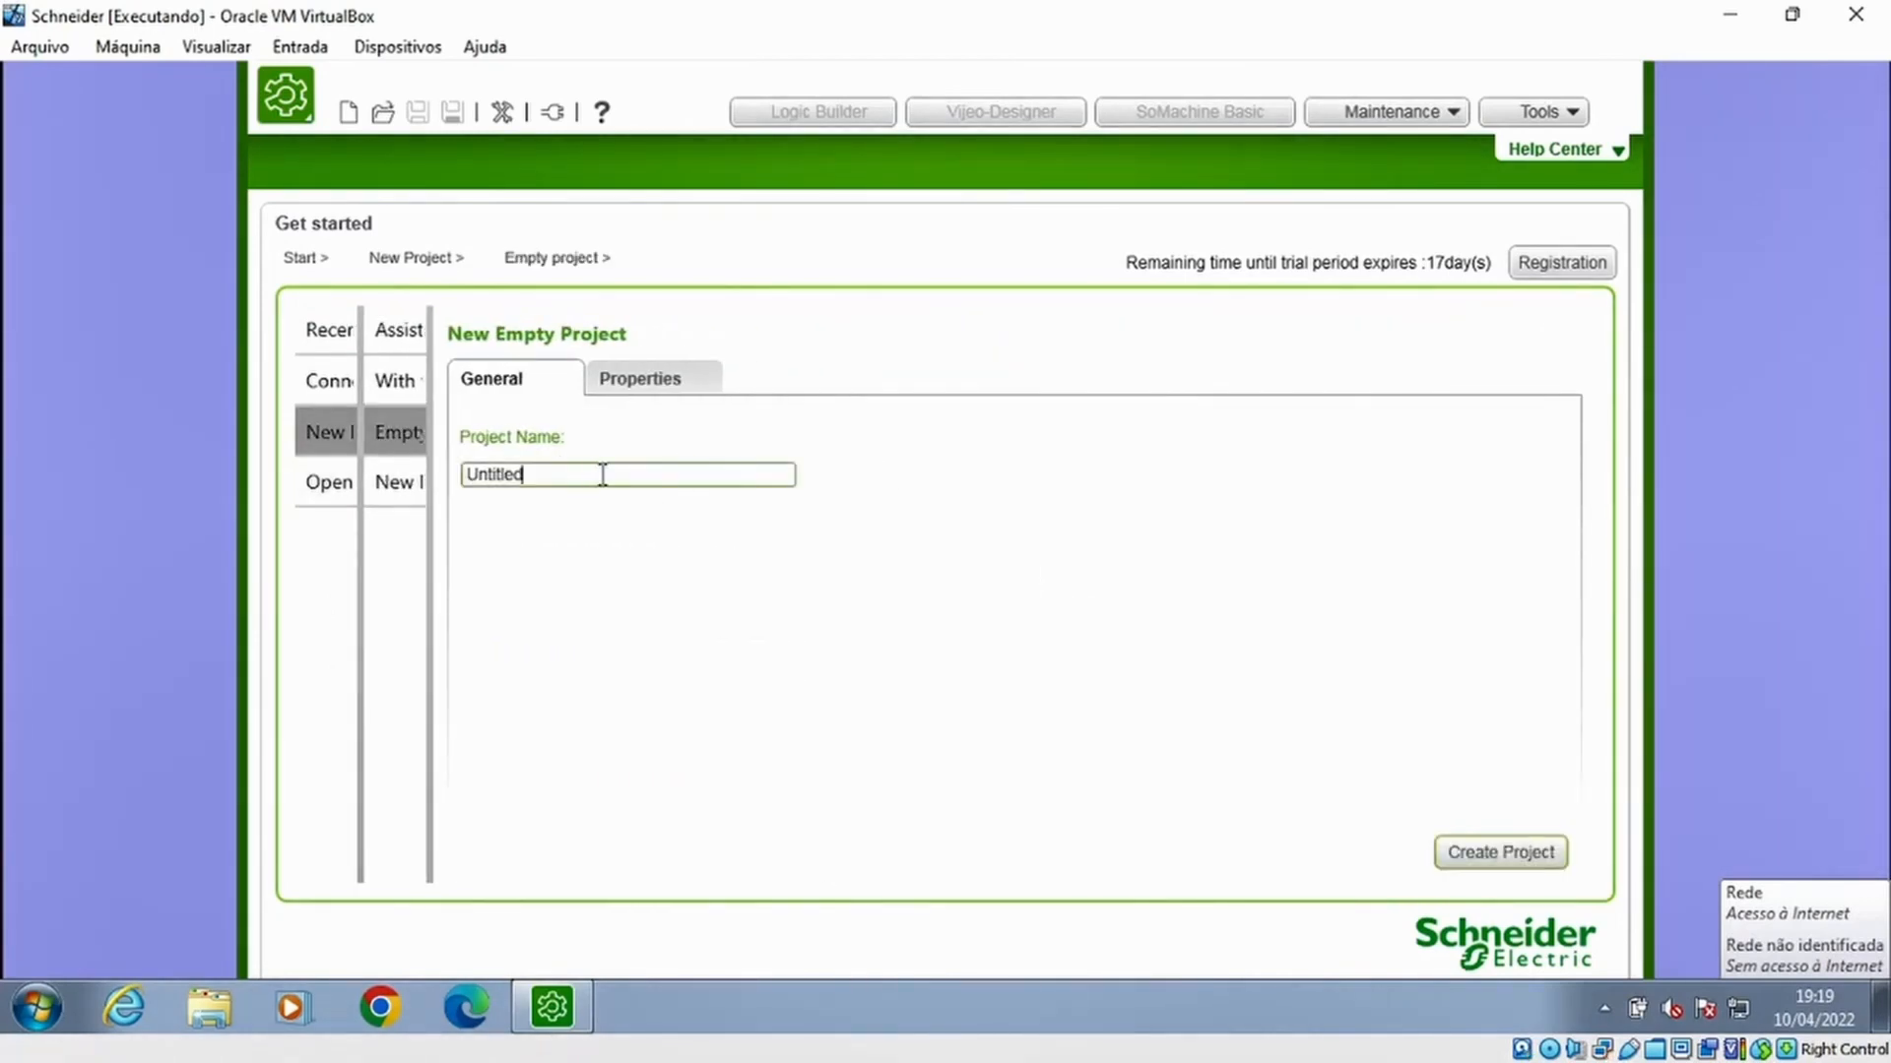
drag(602, 474, 315, 477)
text(D700_M241_Modbus)
click(1501, 852)
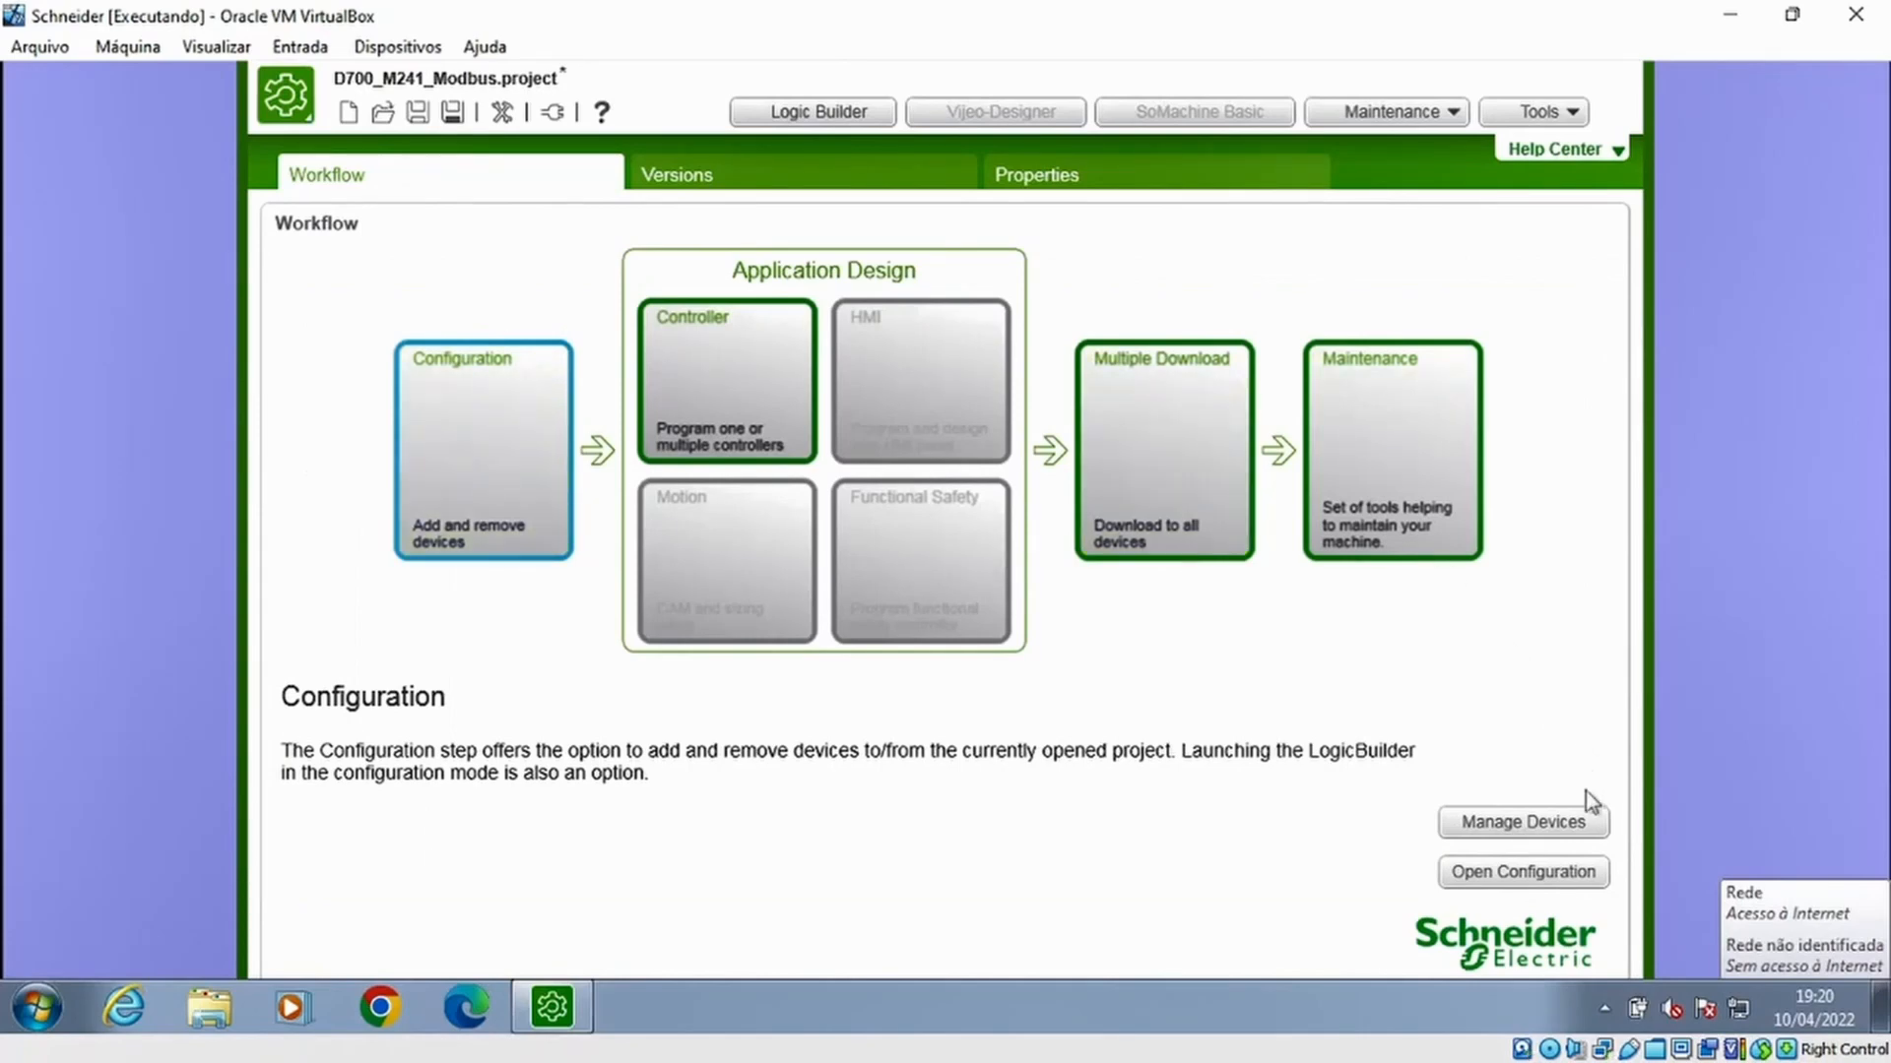
Add the M241 logic controller TM241CEC24T/U from the catalog to the project devices
click(1554, 835)
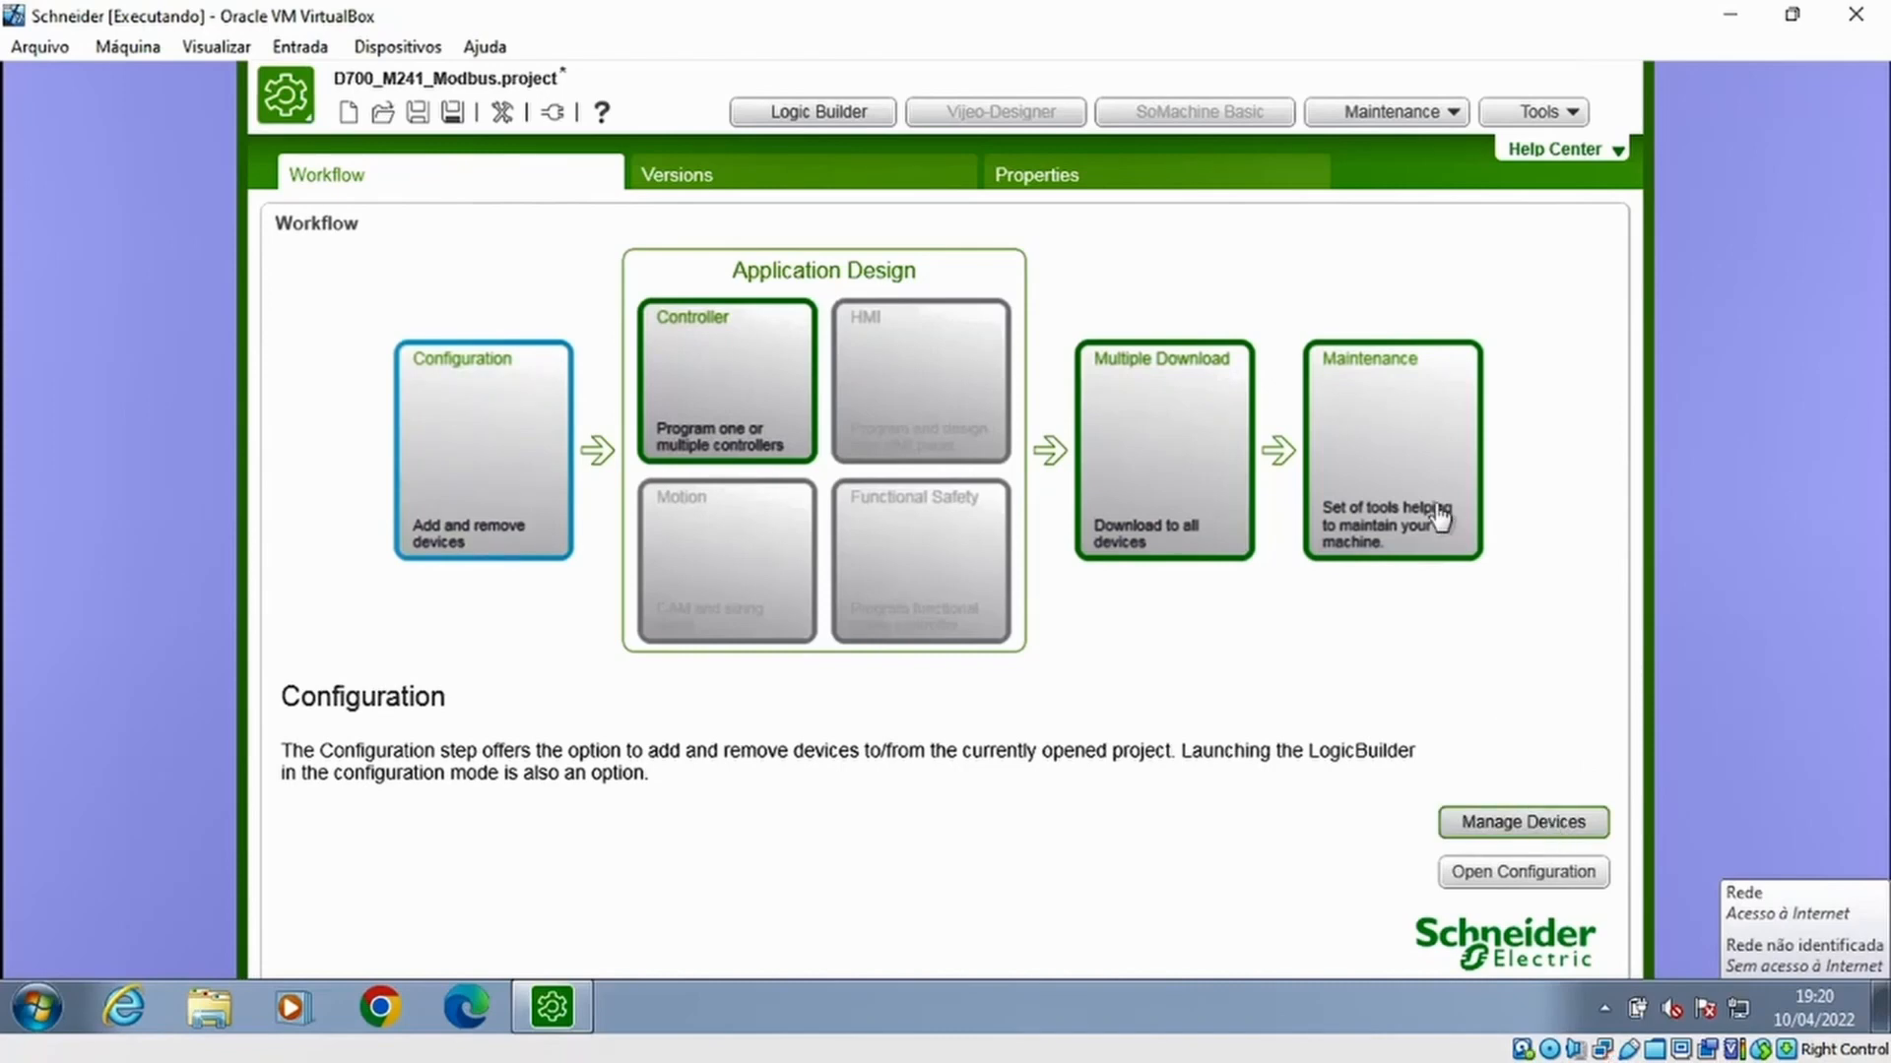
click(463, 245)
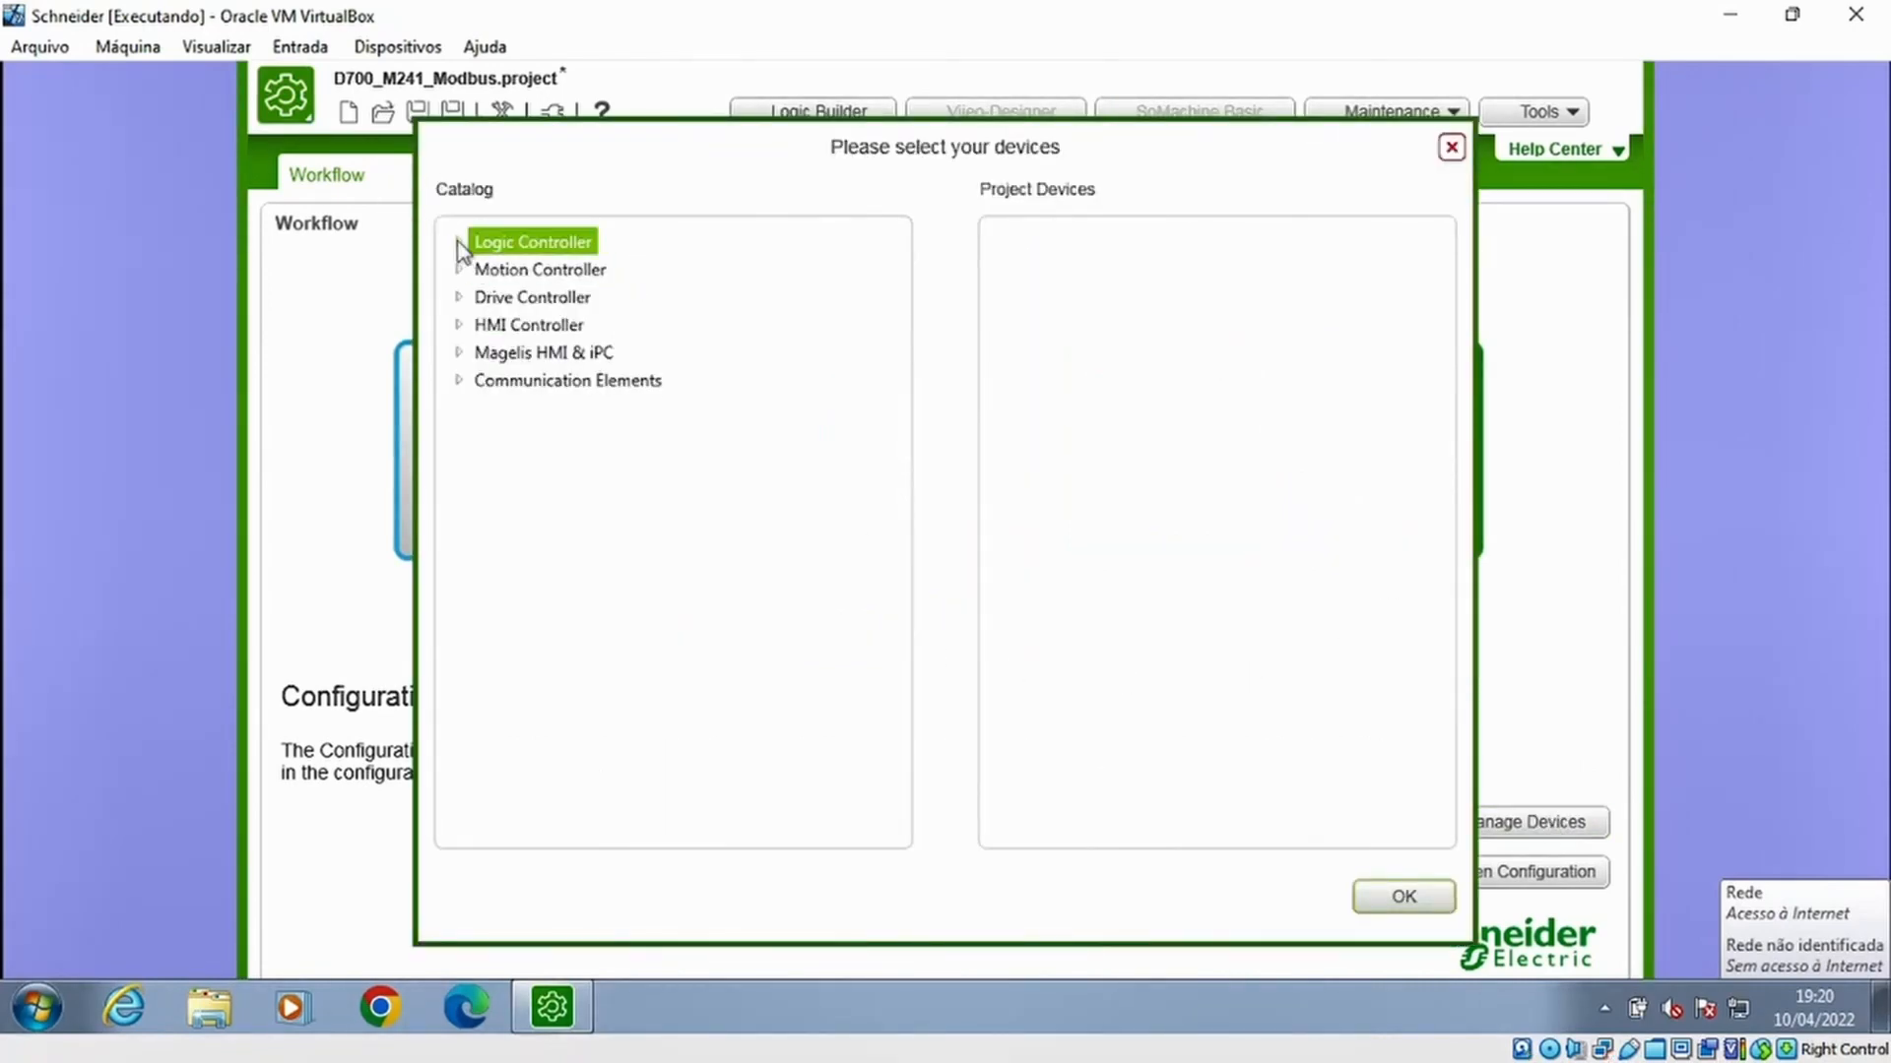
click(458, 243)
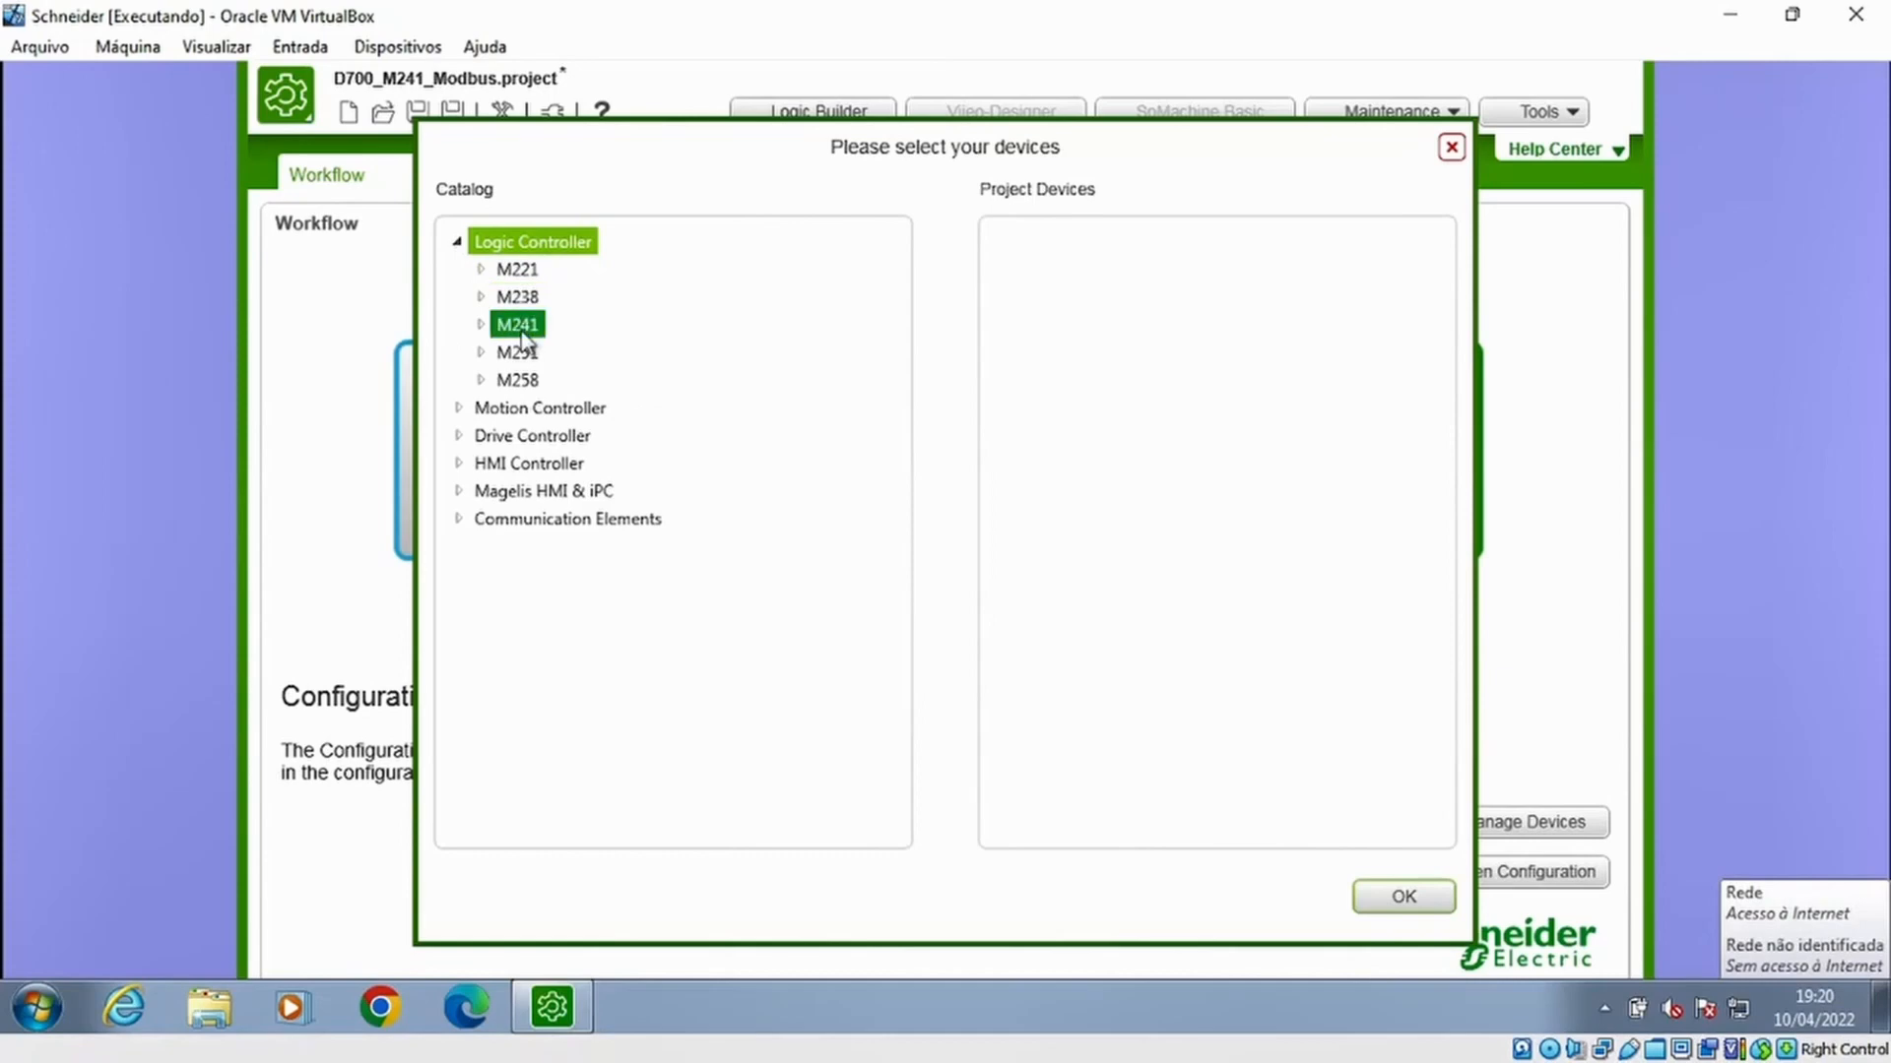
click(461, 331)
click(479, 326)
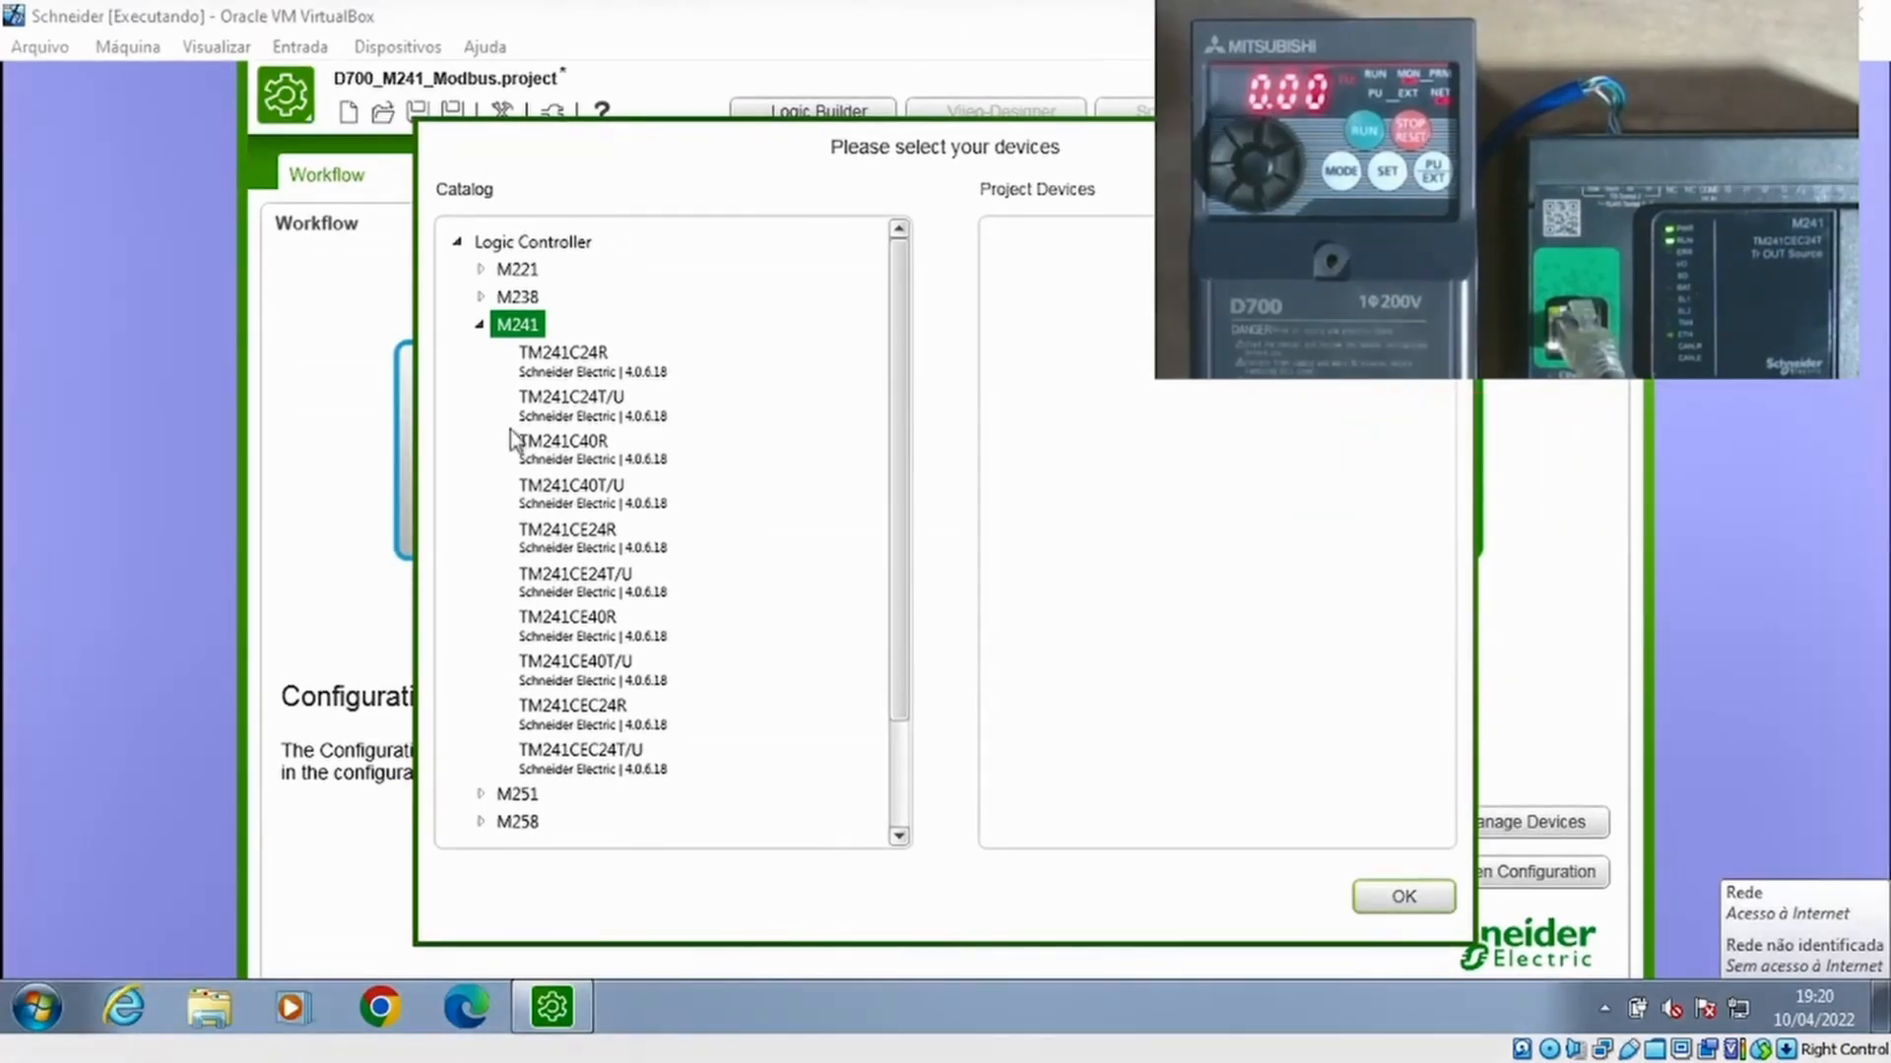
click(627, 771)
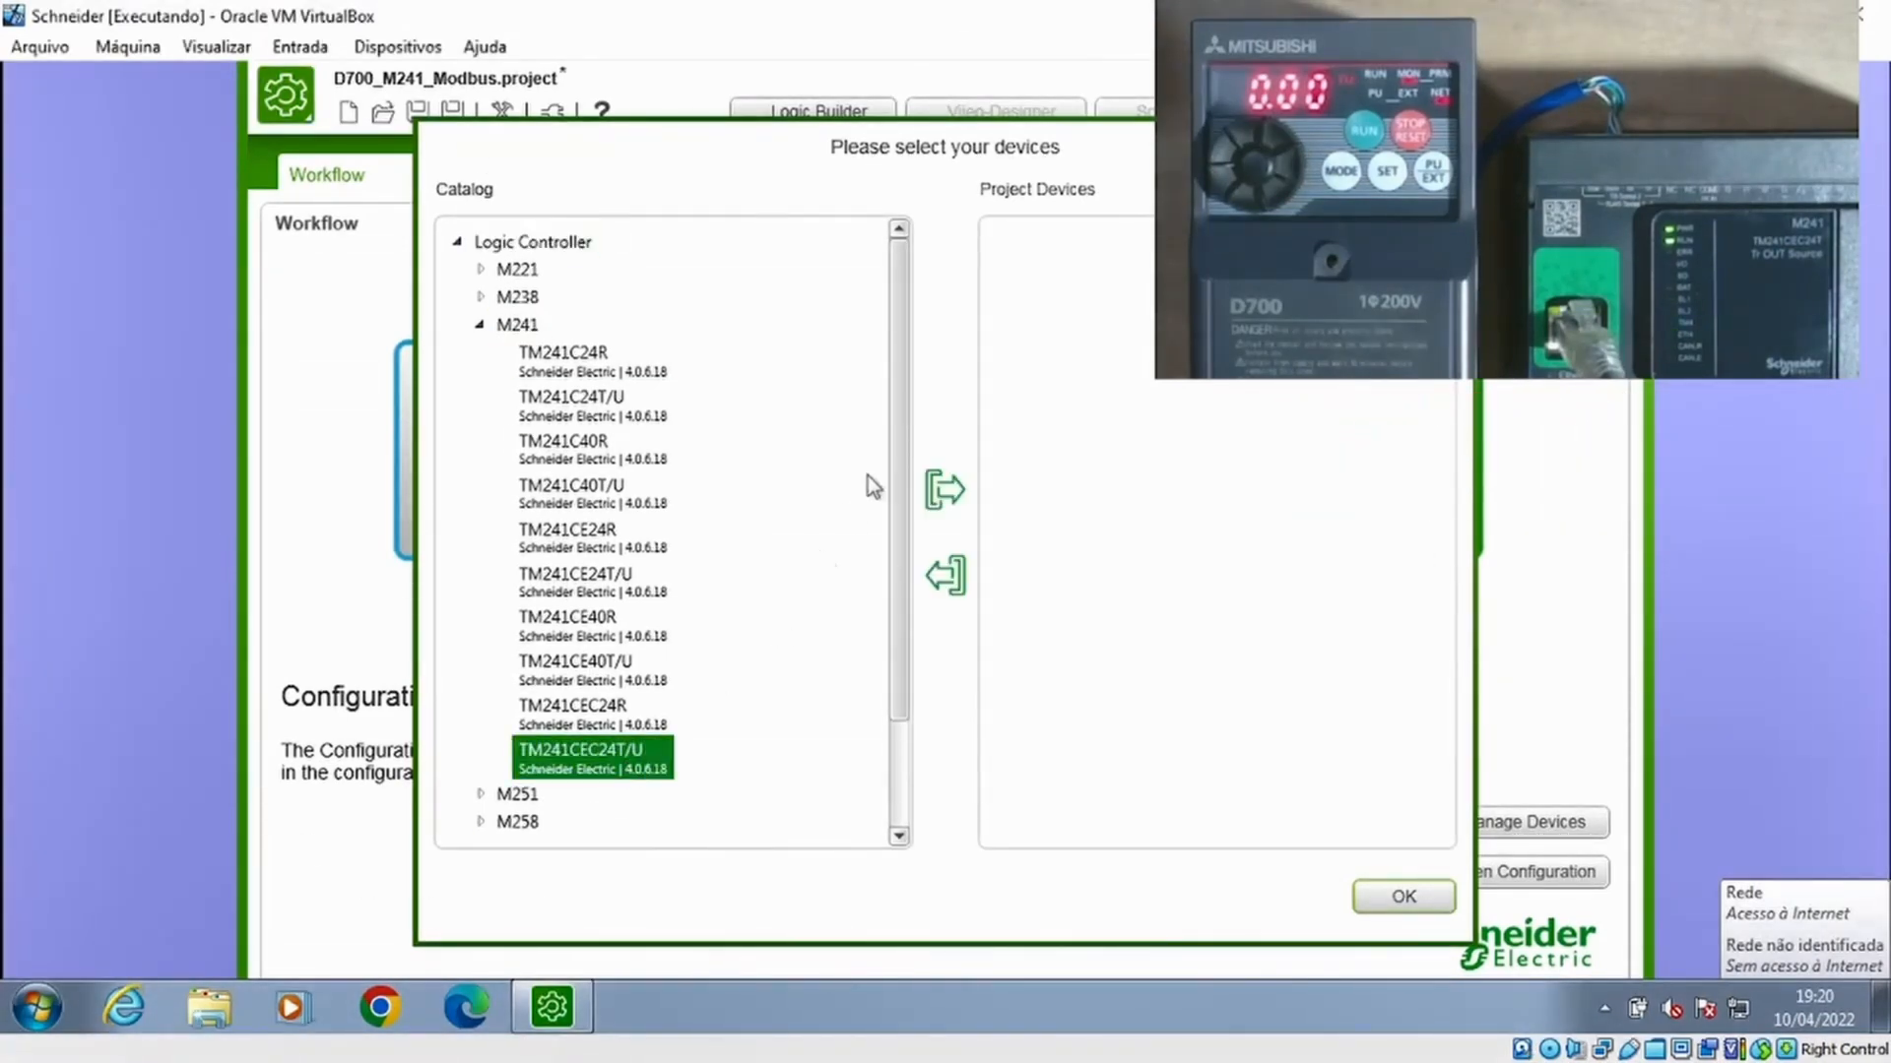
click(944, 489)
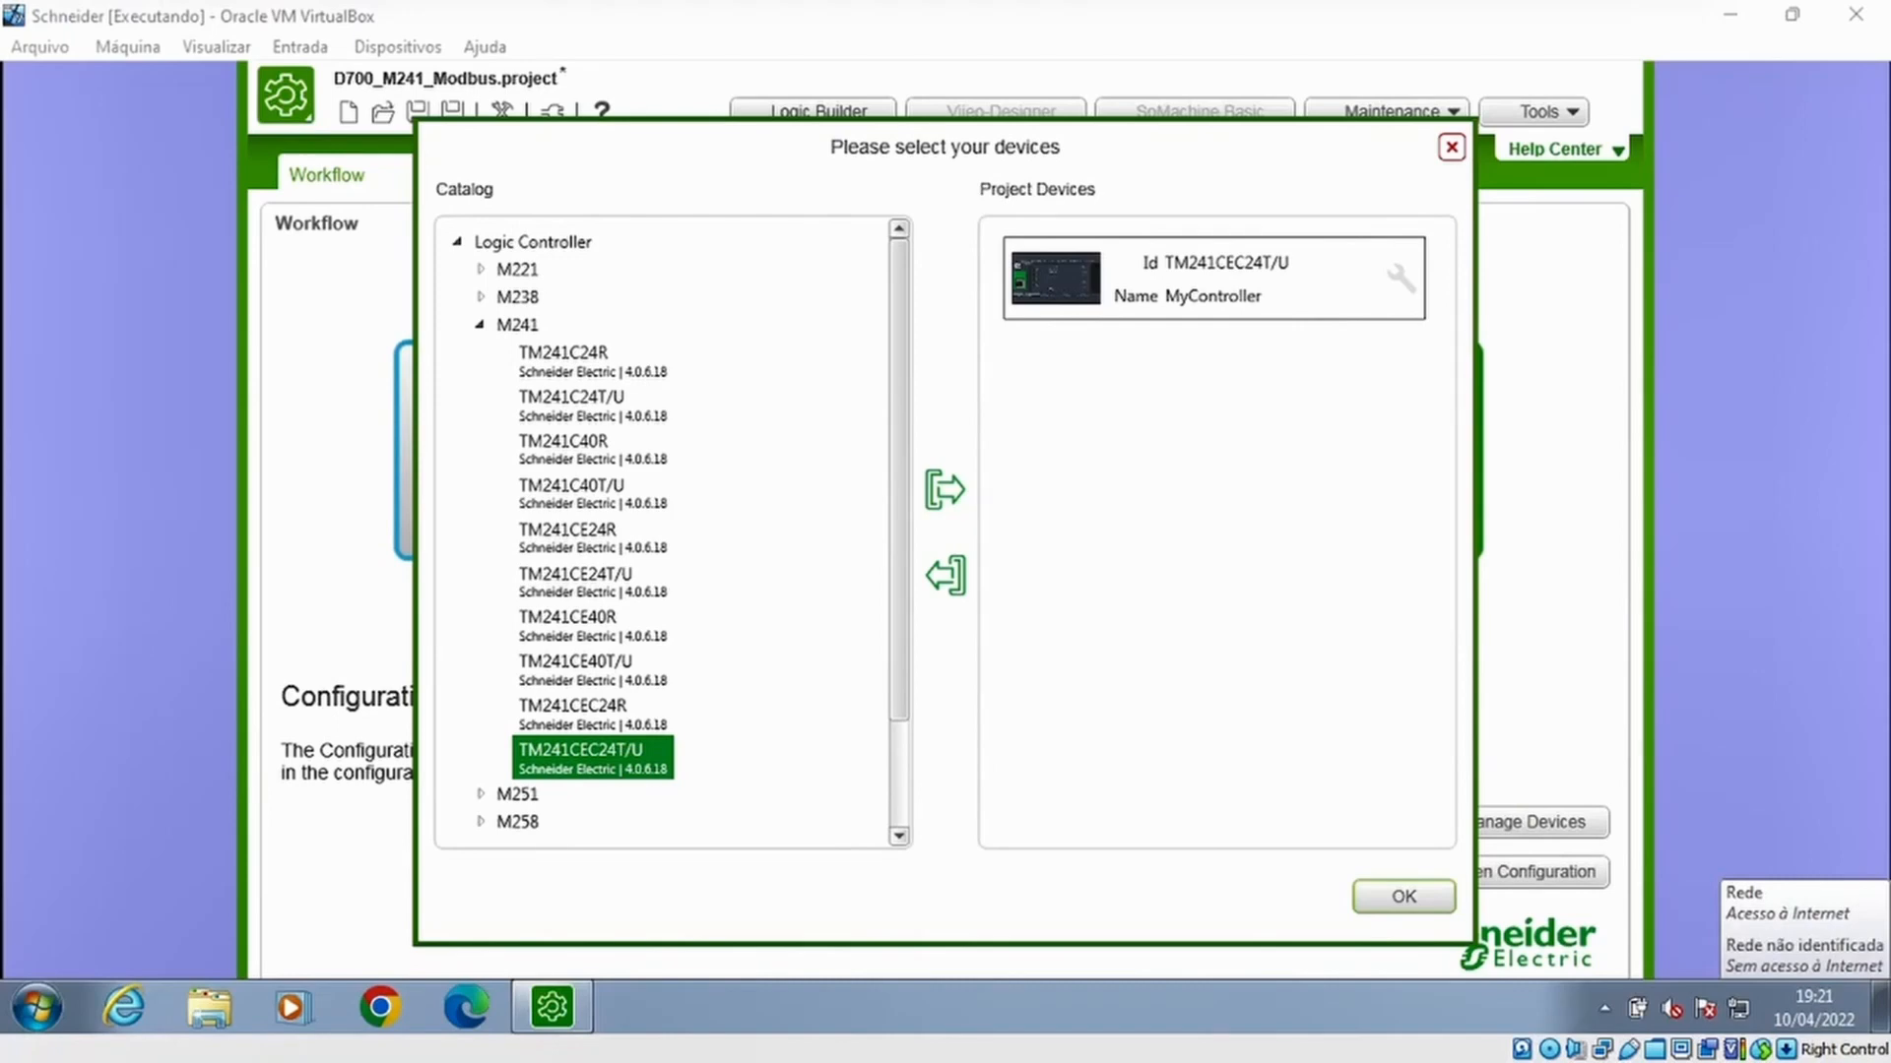
click(1390, 904)
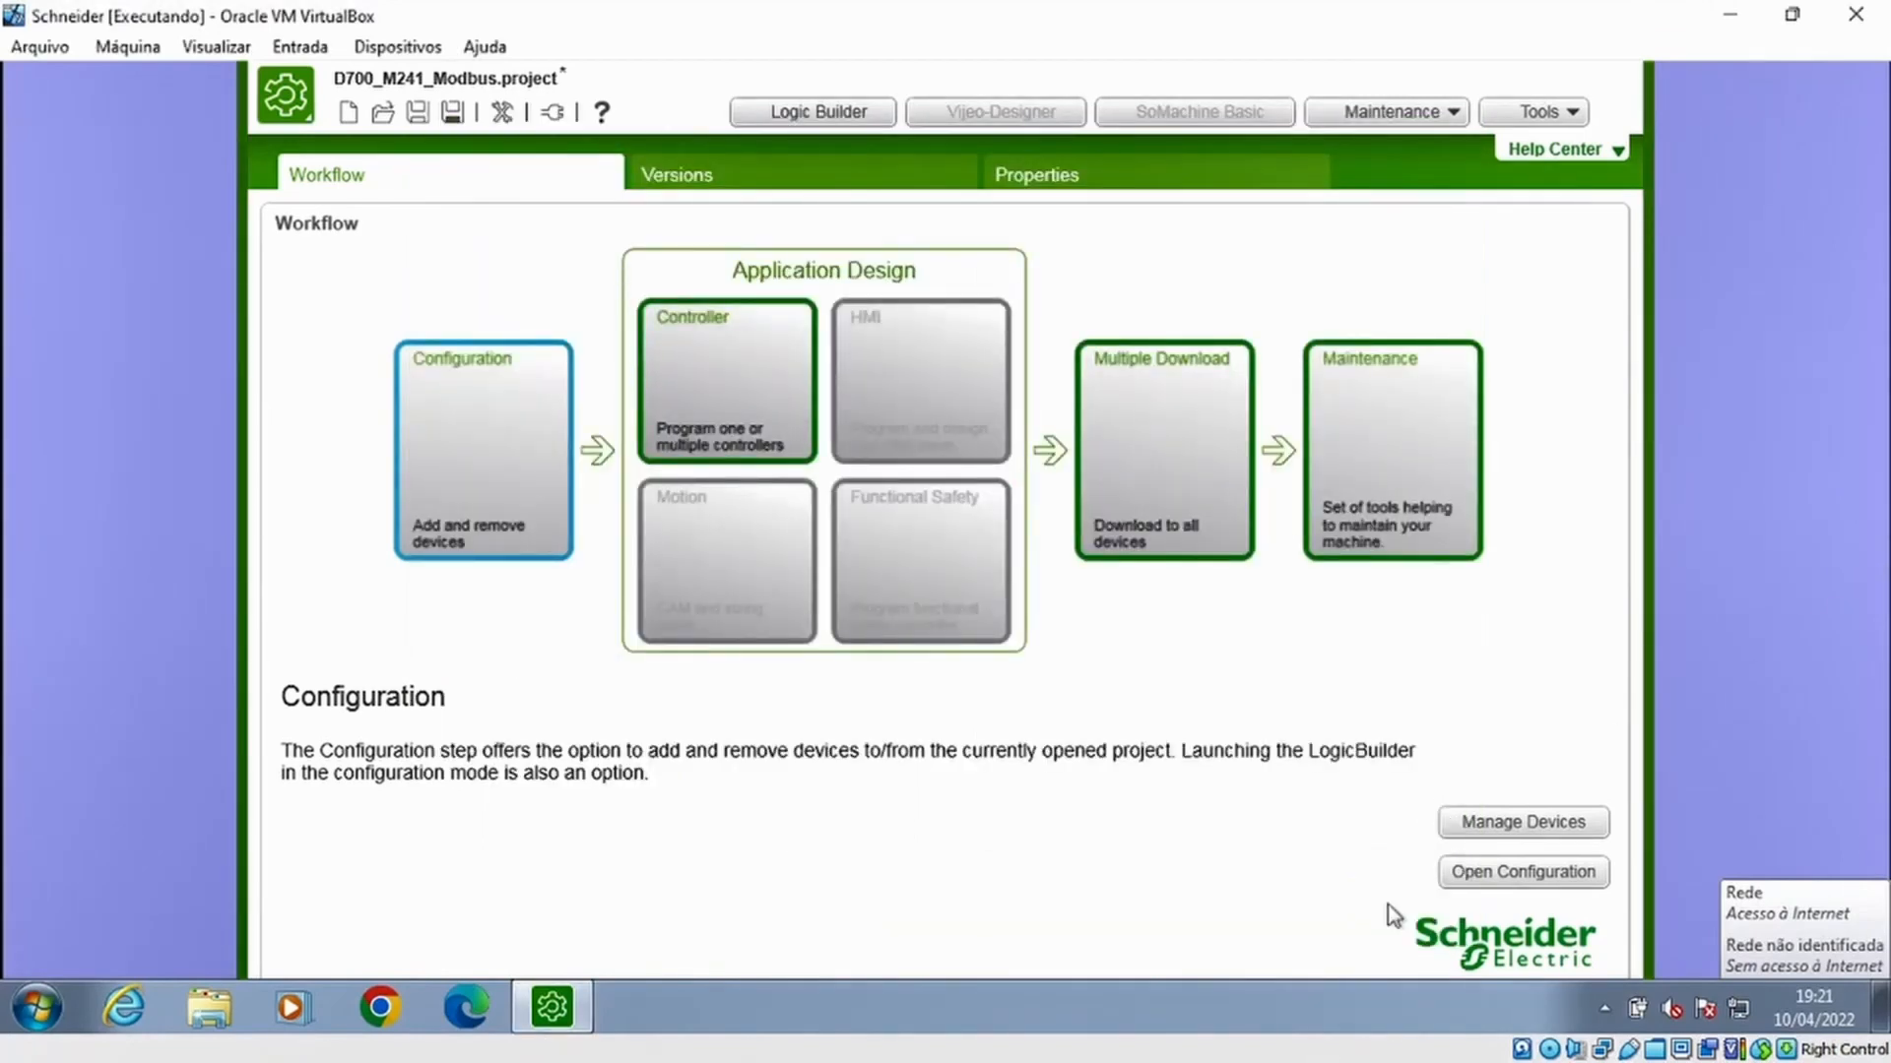
Start Logic Builder for all controllers and widen the devices tree
click(711, 374)
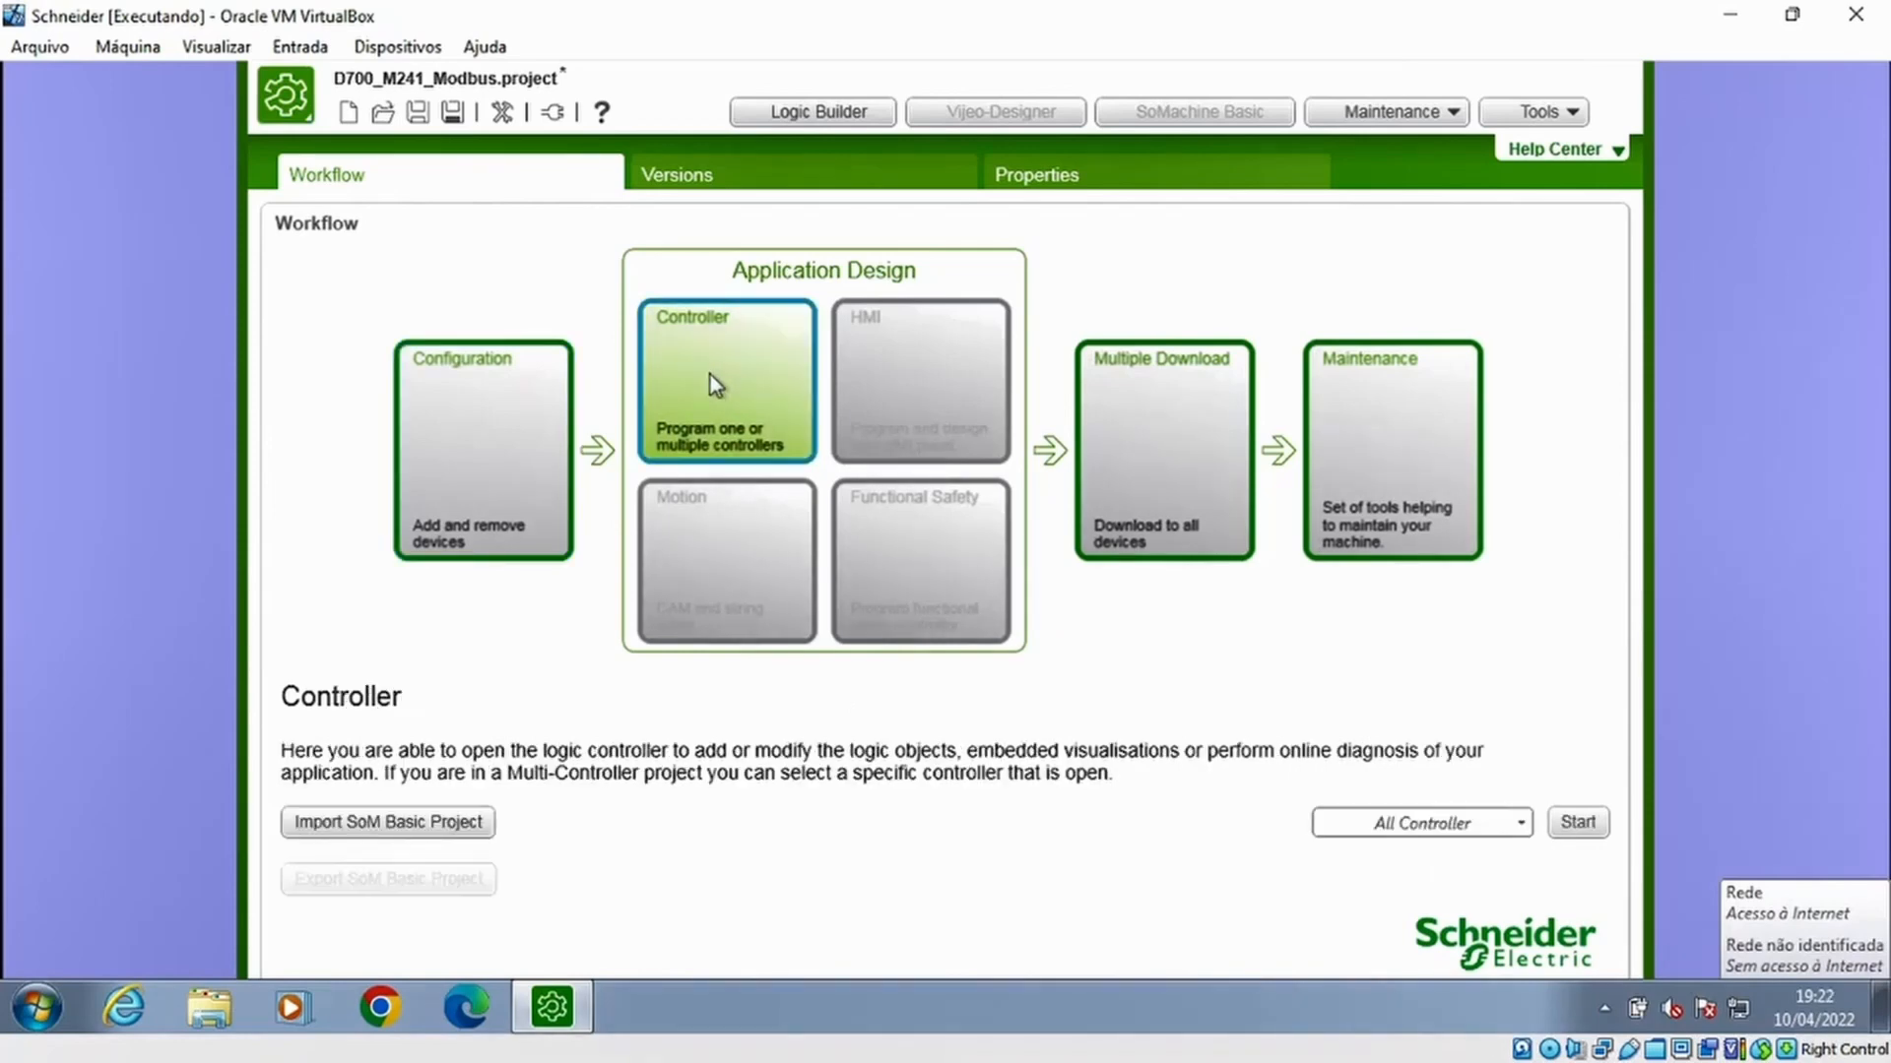
click(1577, 823)
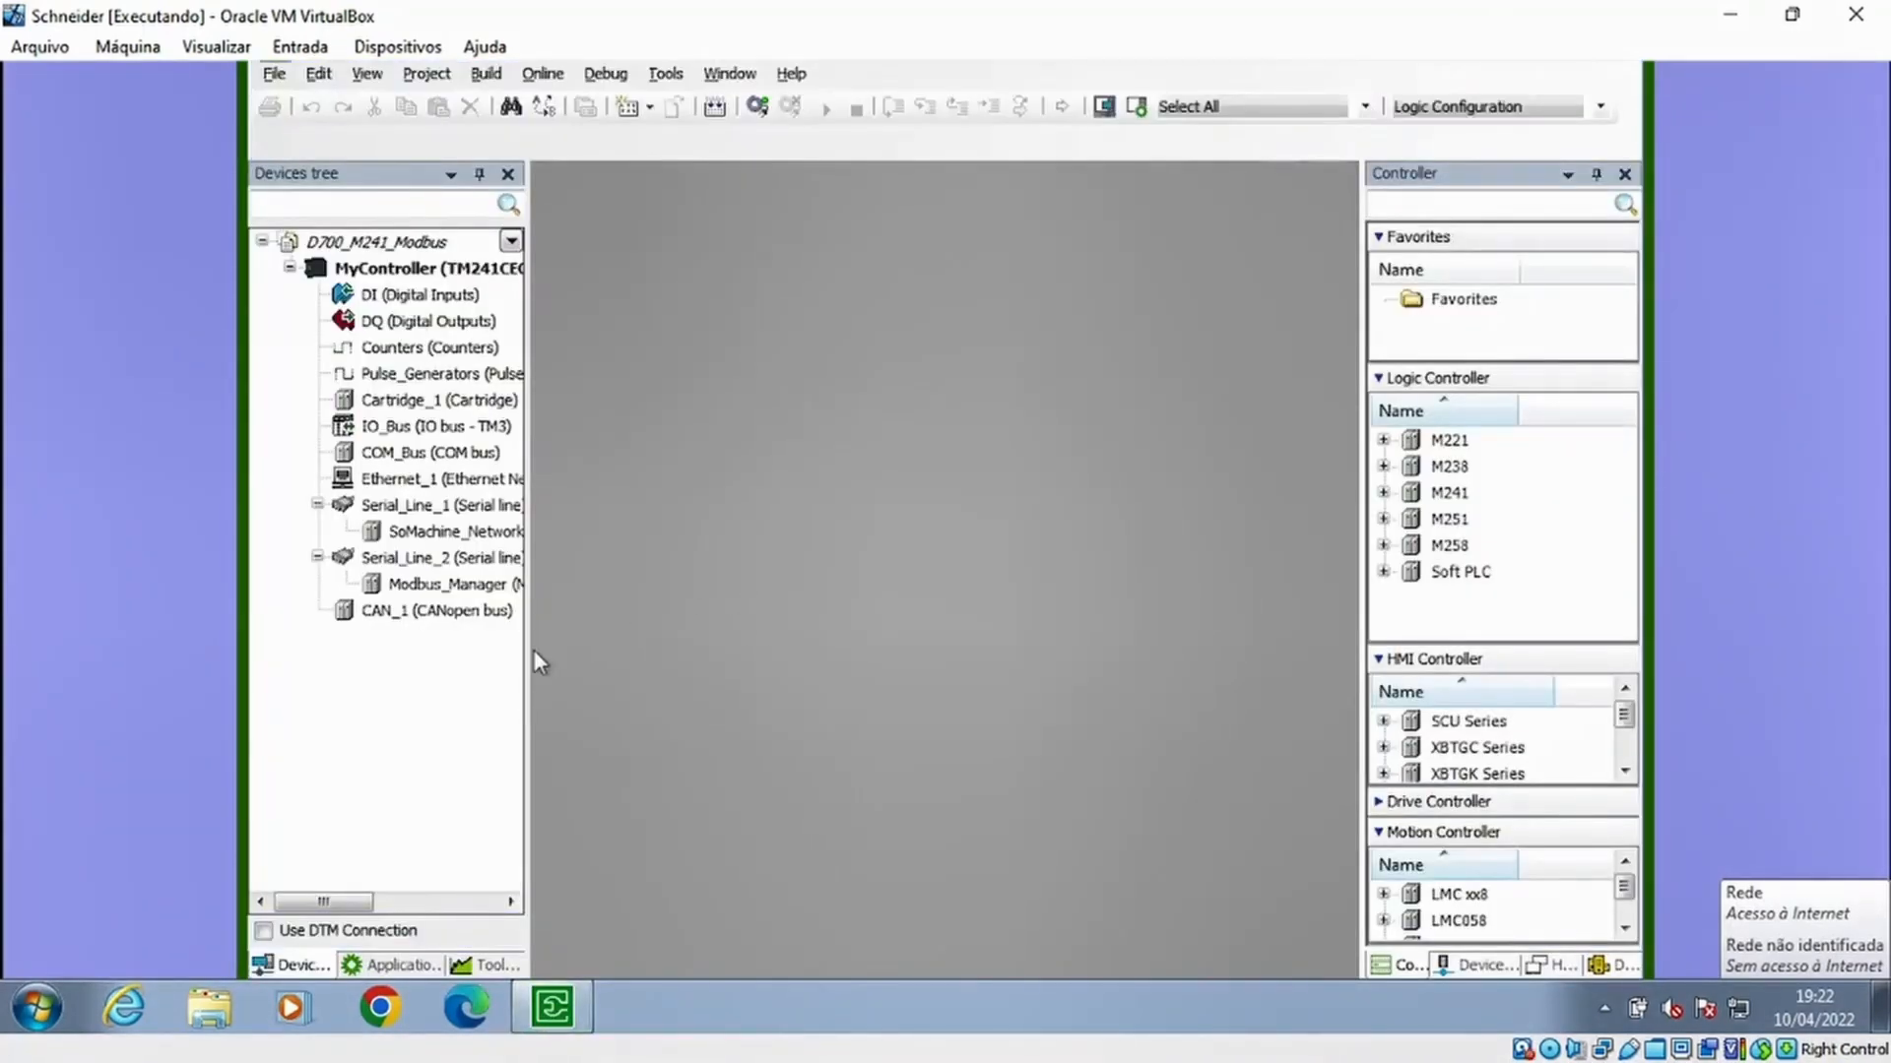
drag(526, 650, 579, 659)
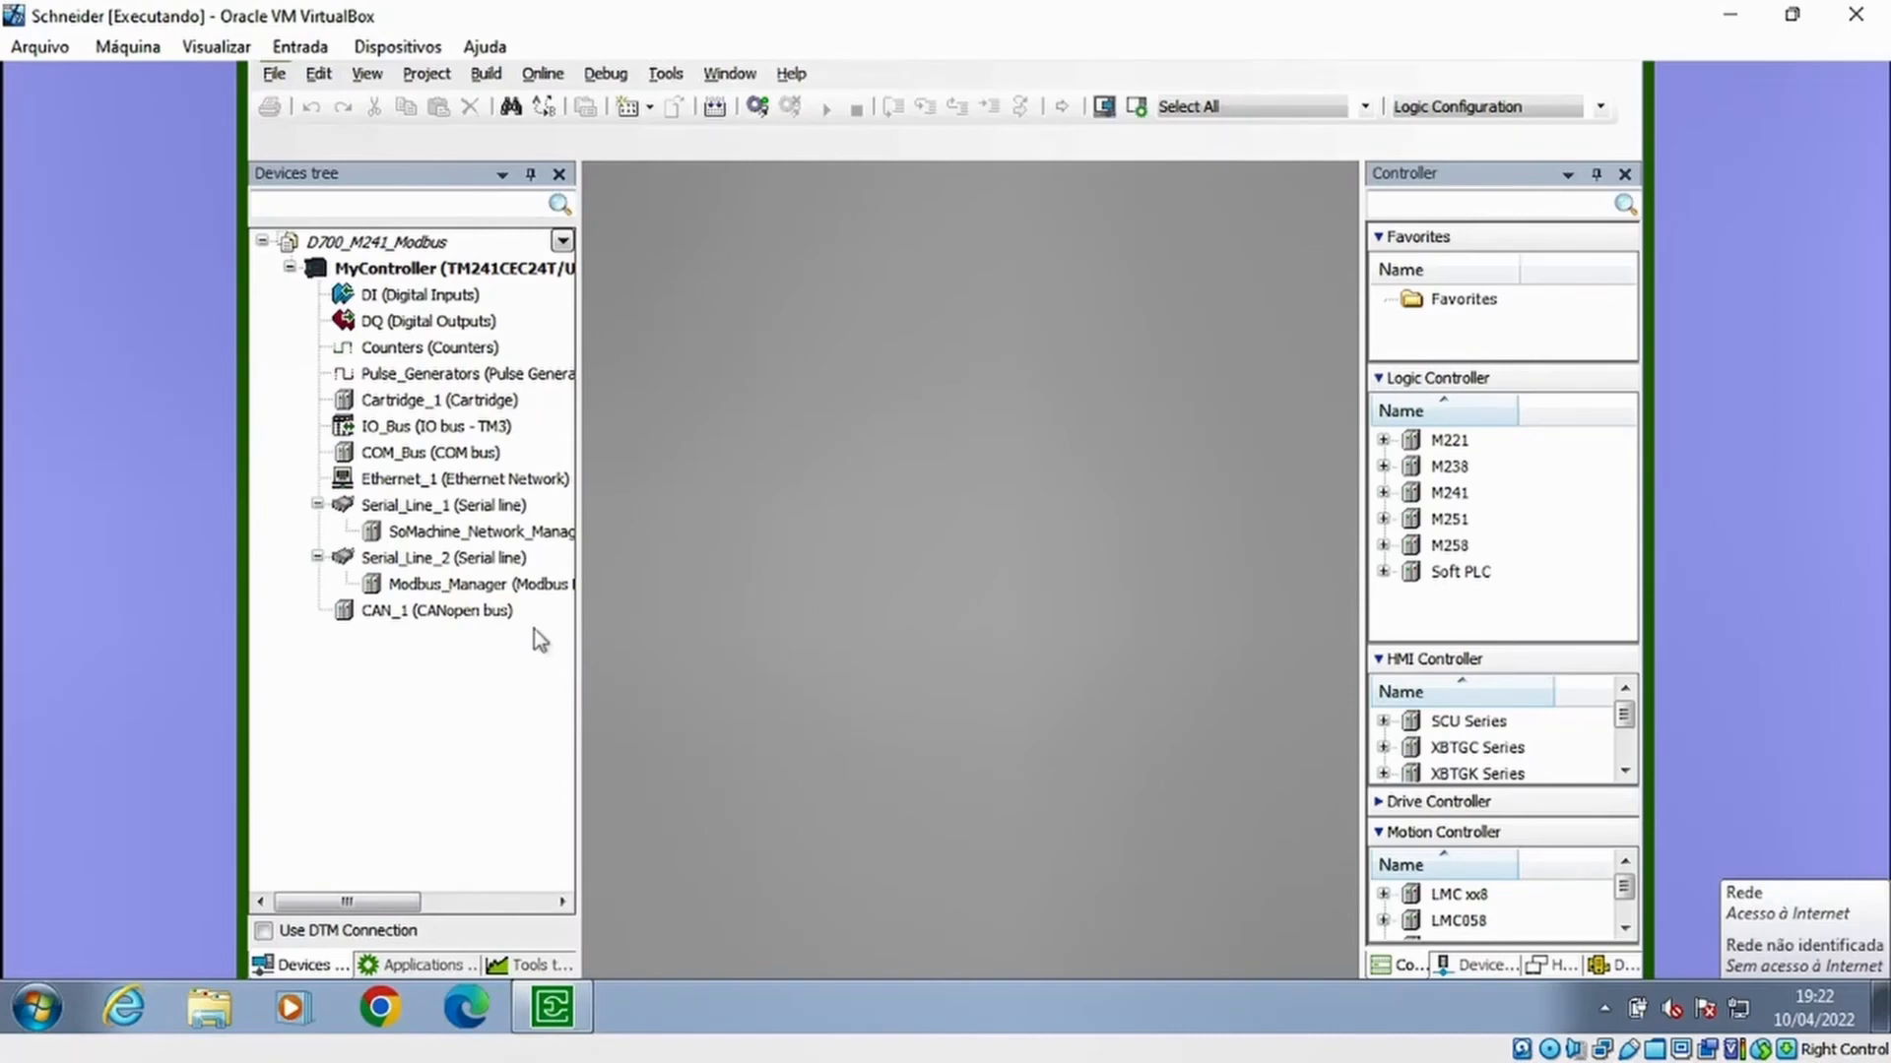
Replace the Modbus_Manager on Serial_Line_2 with a Modbus IOScanner
click(437, 587)
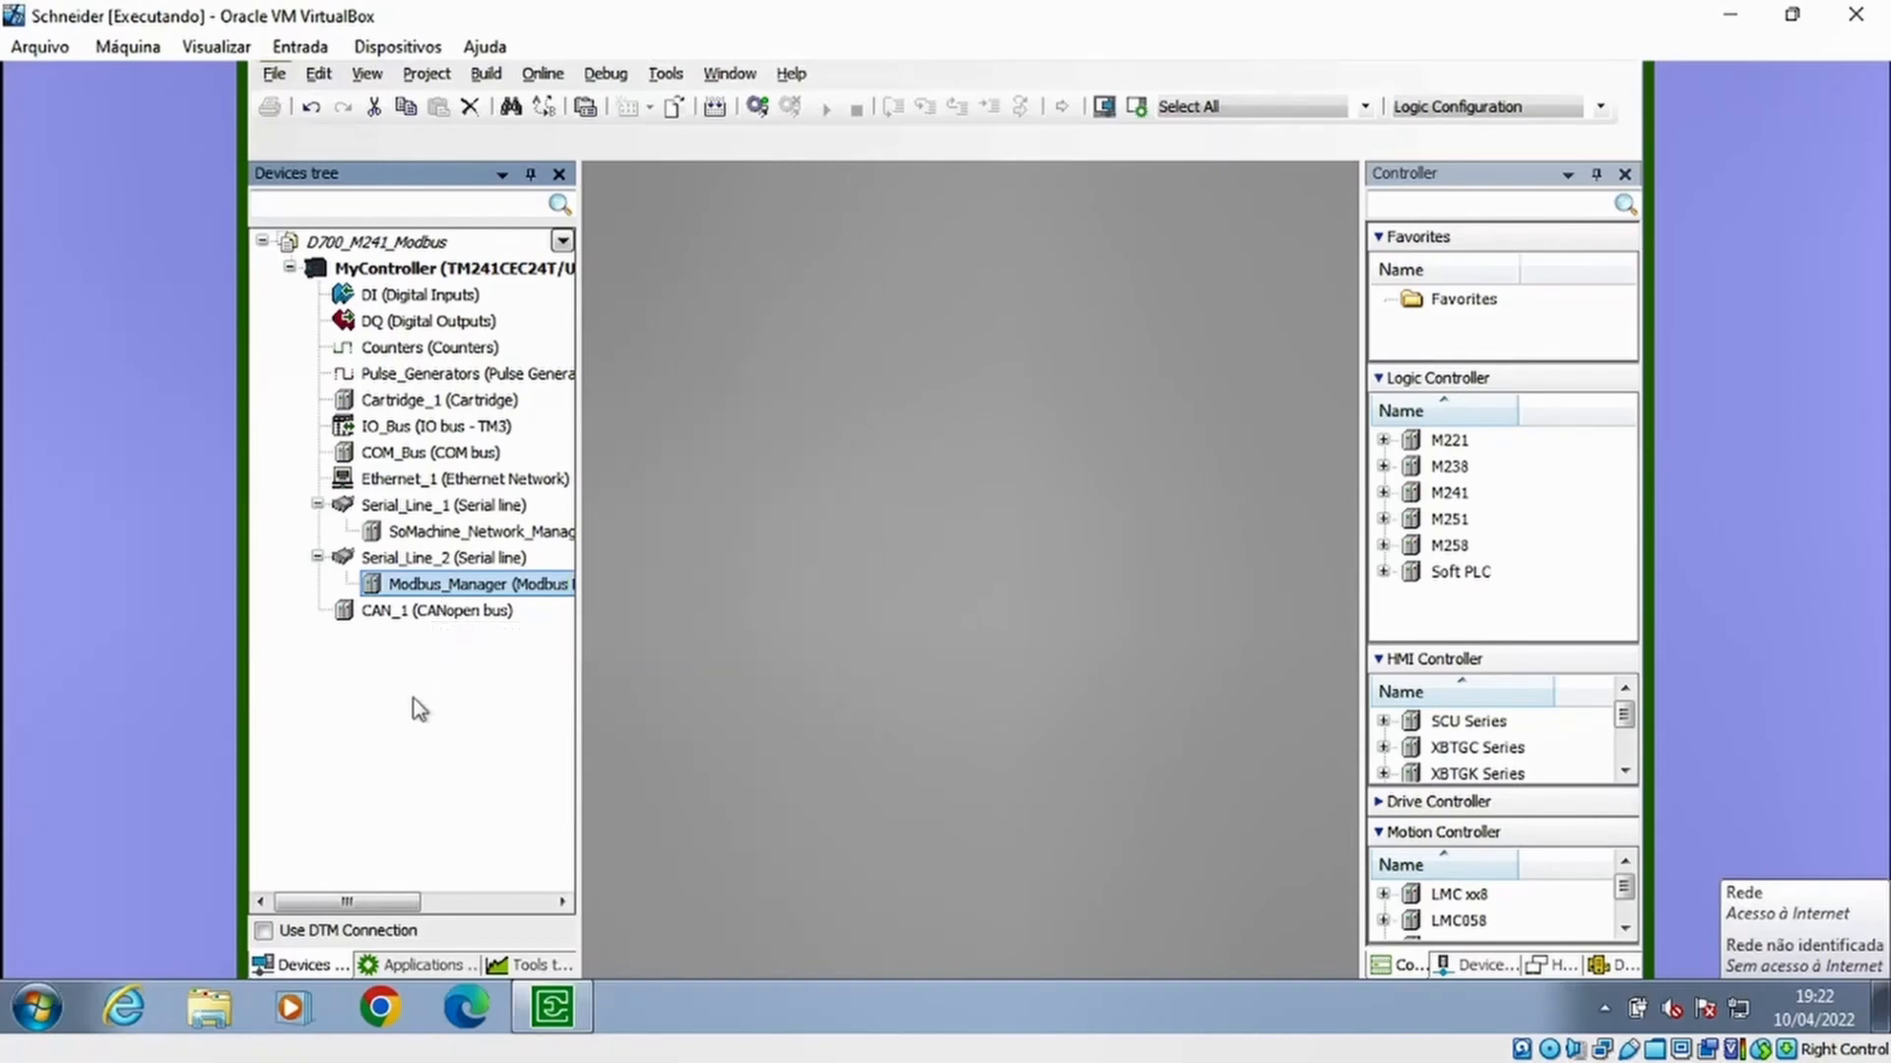
key(Delete)
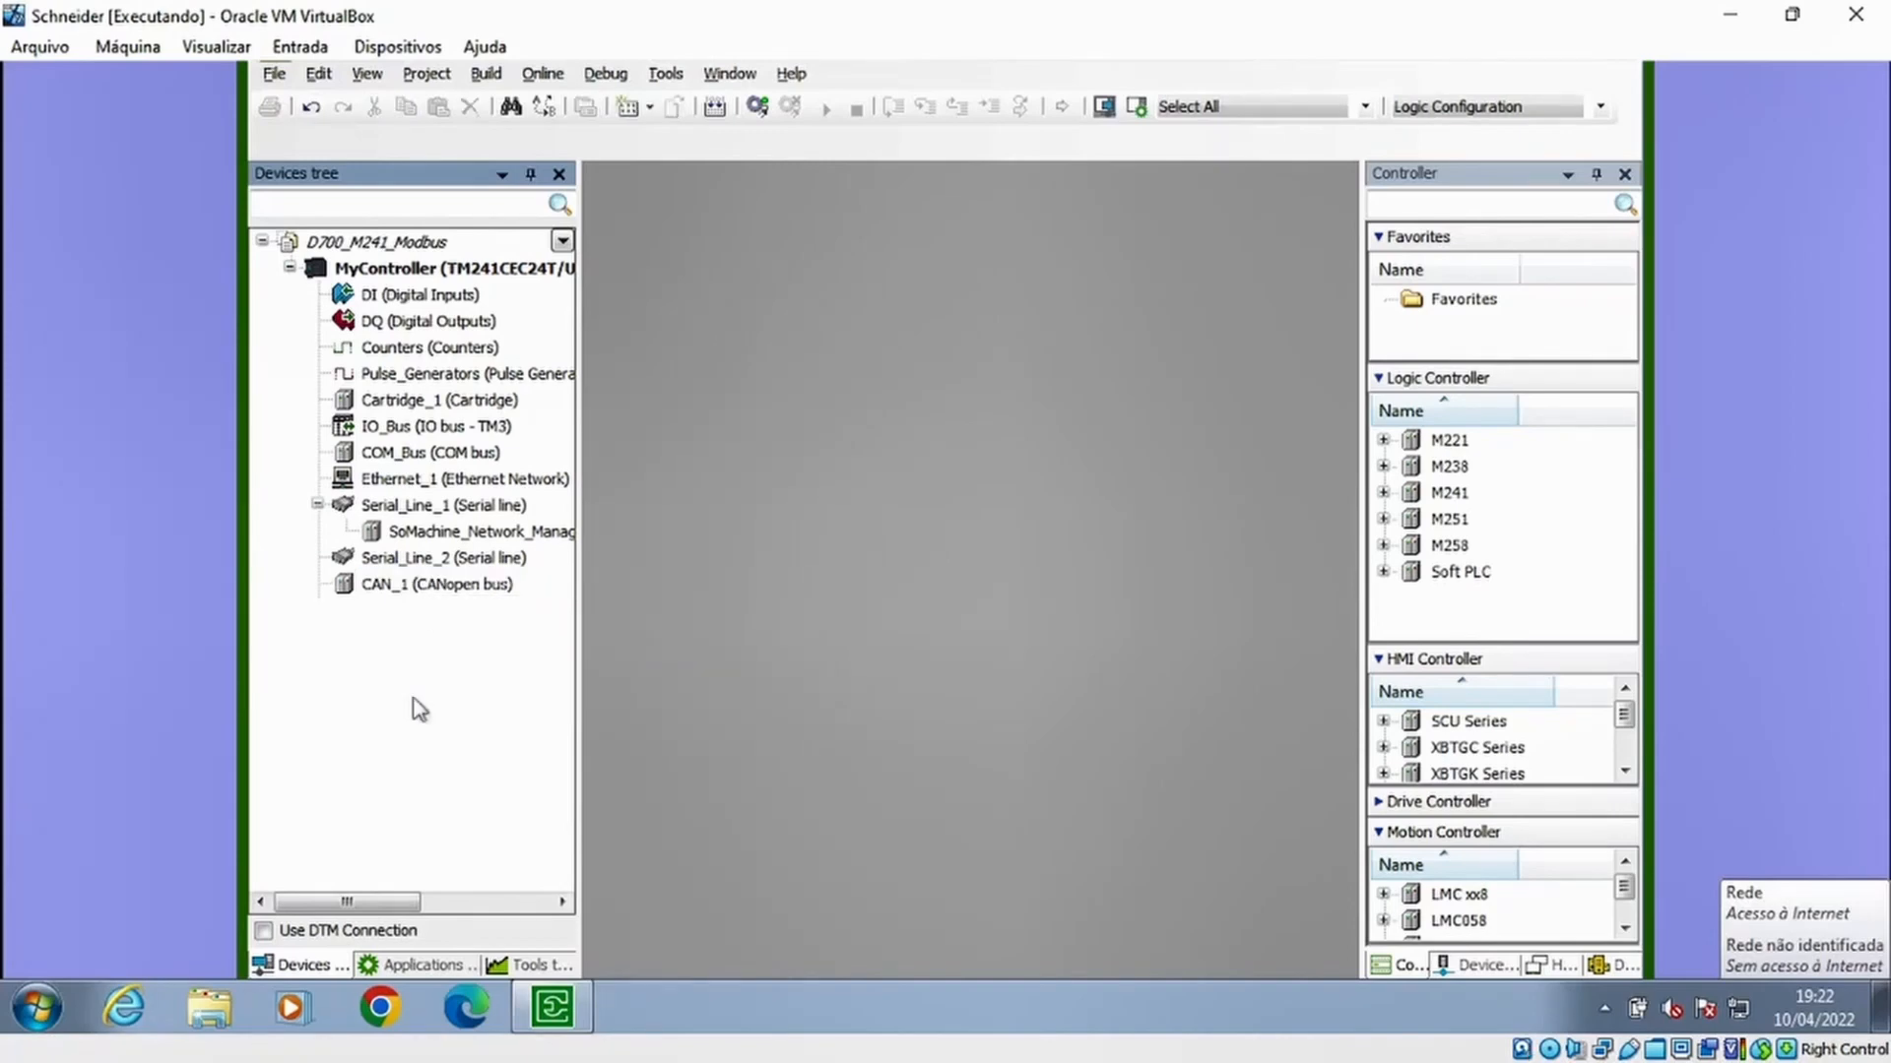
mouse_move(435, 565)
click(560, 560)
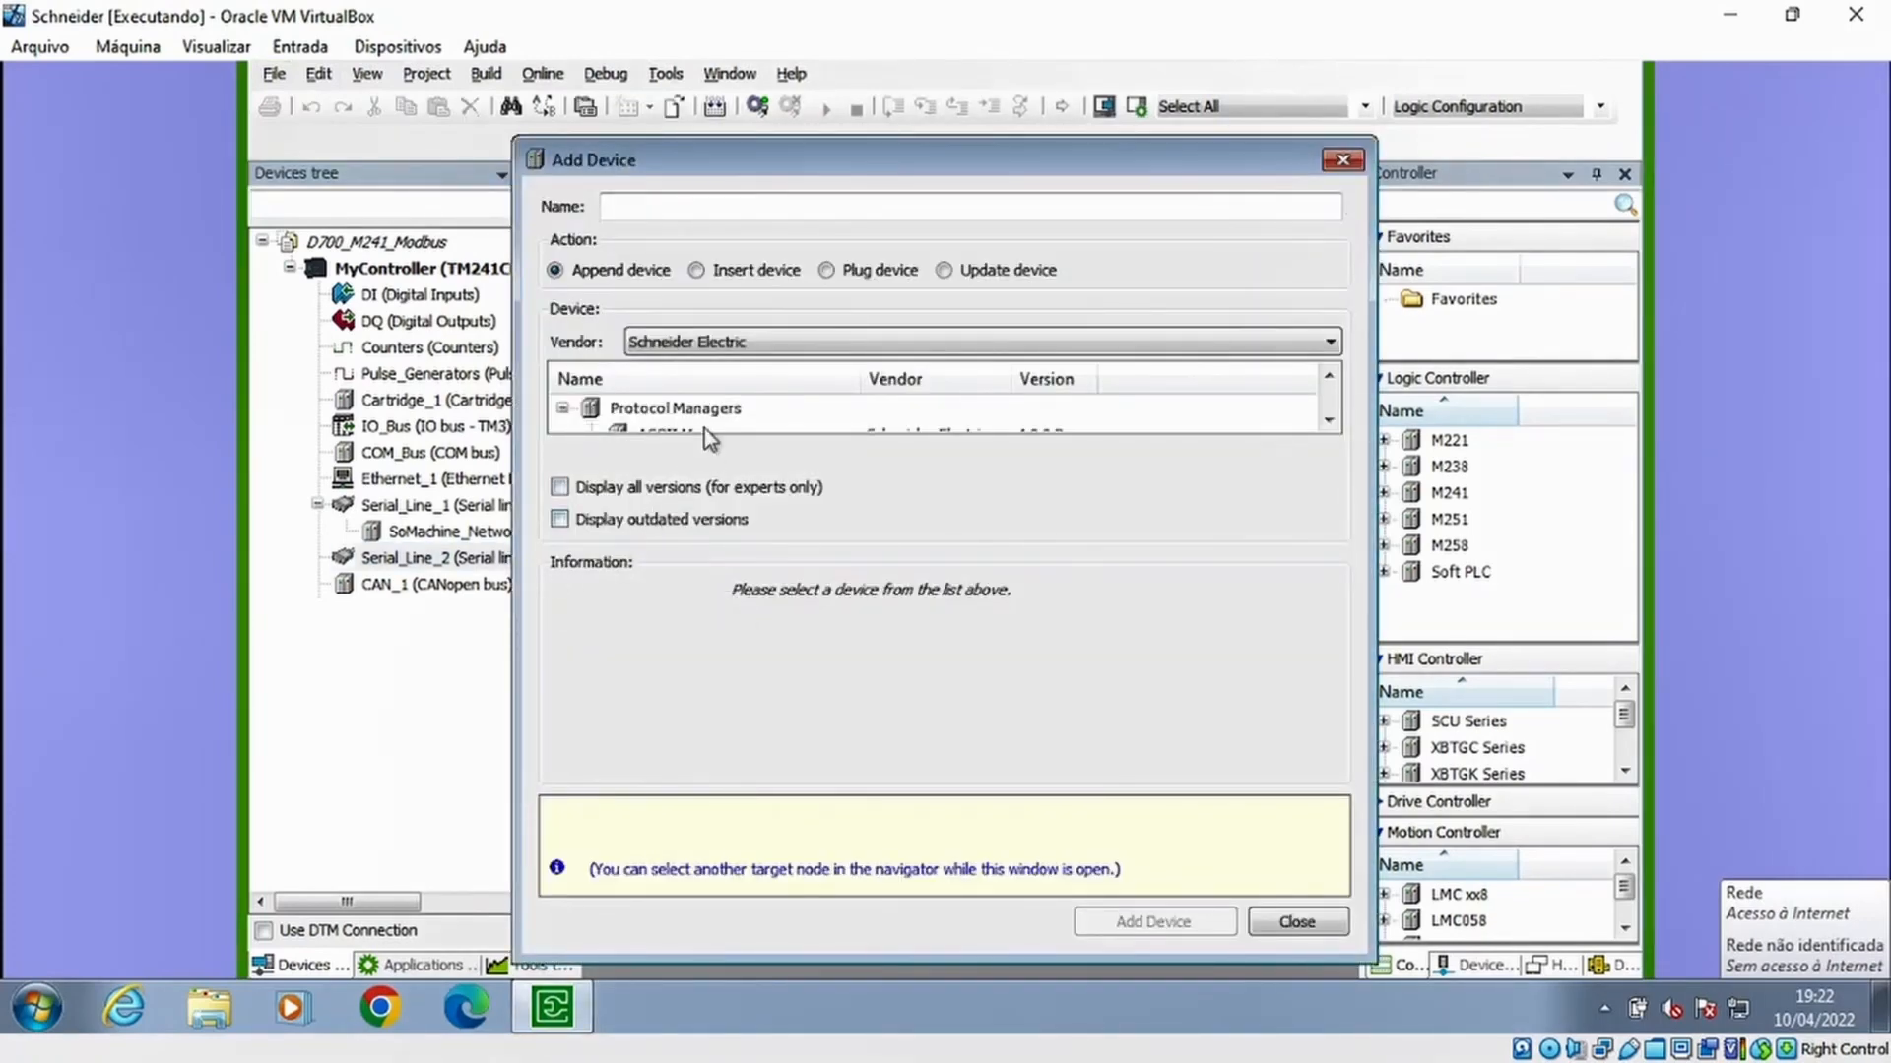
click(1329, 422)
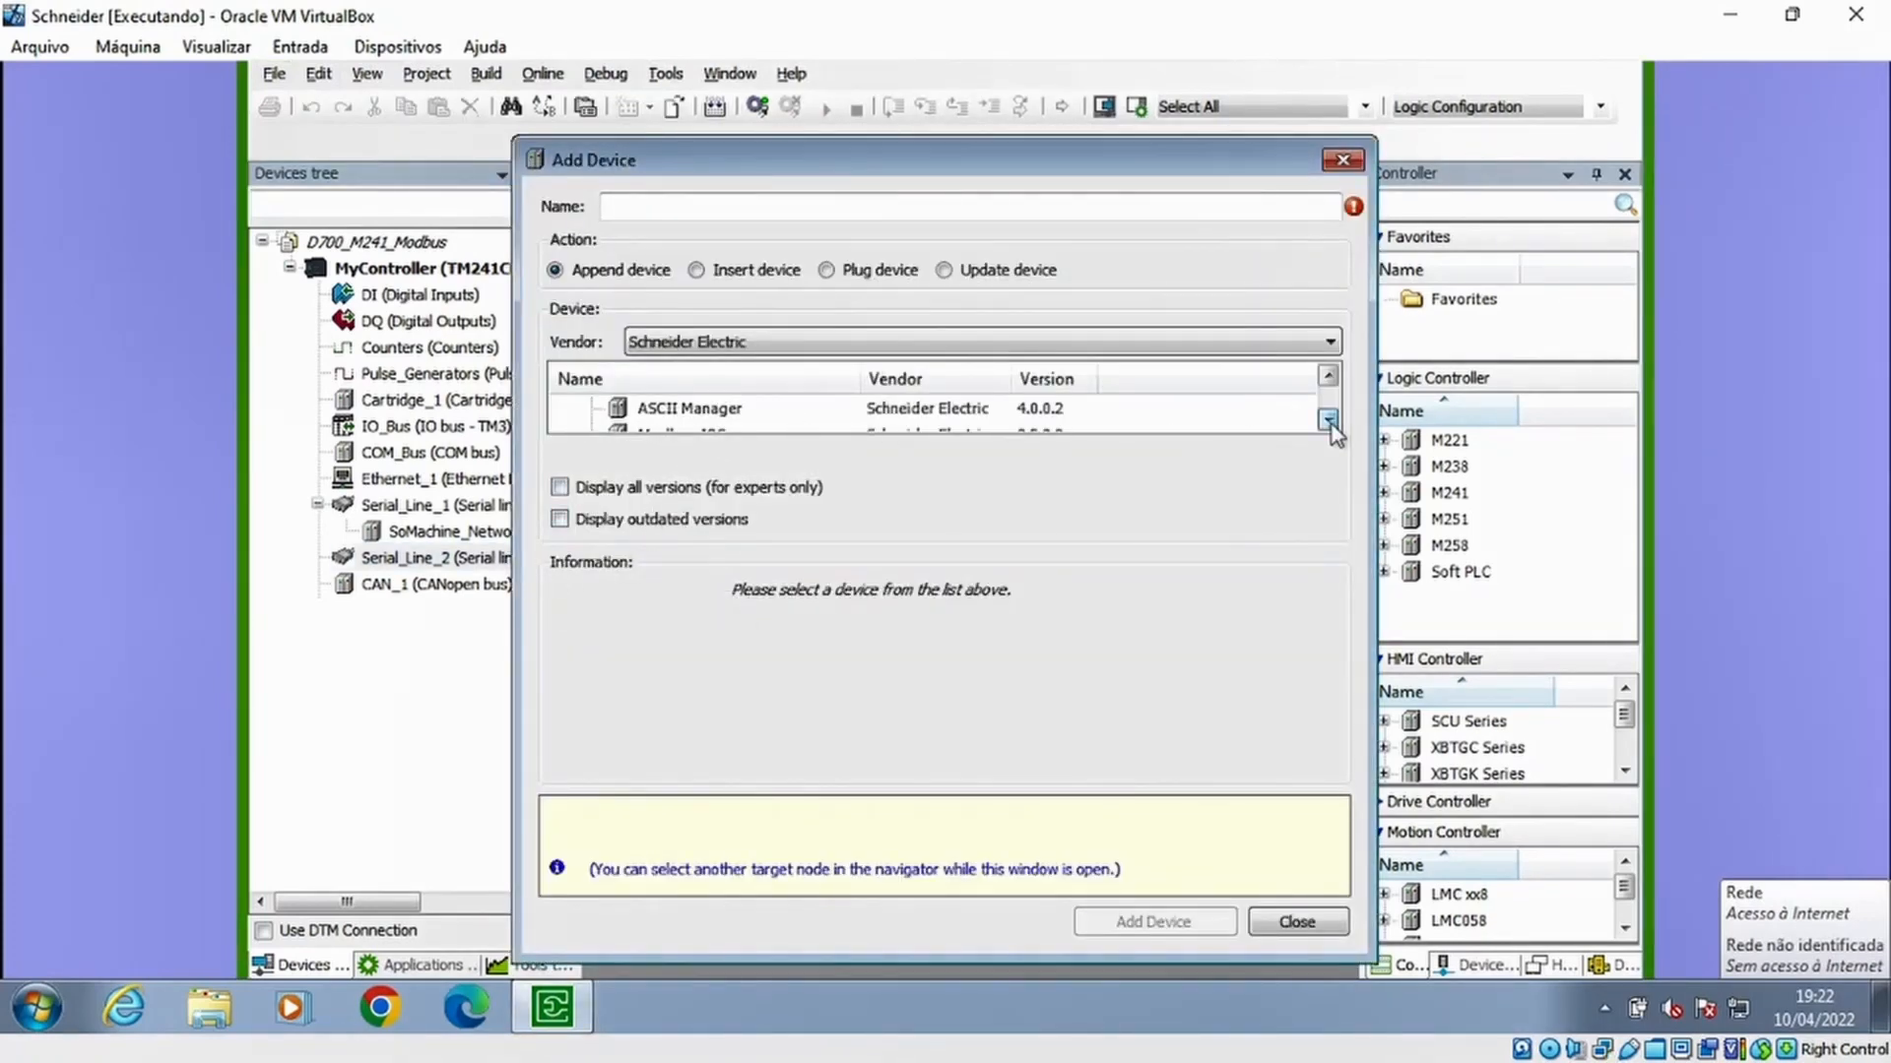
click(1328, 422)
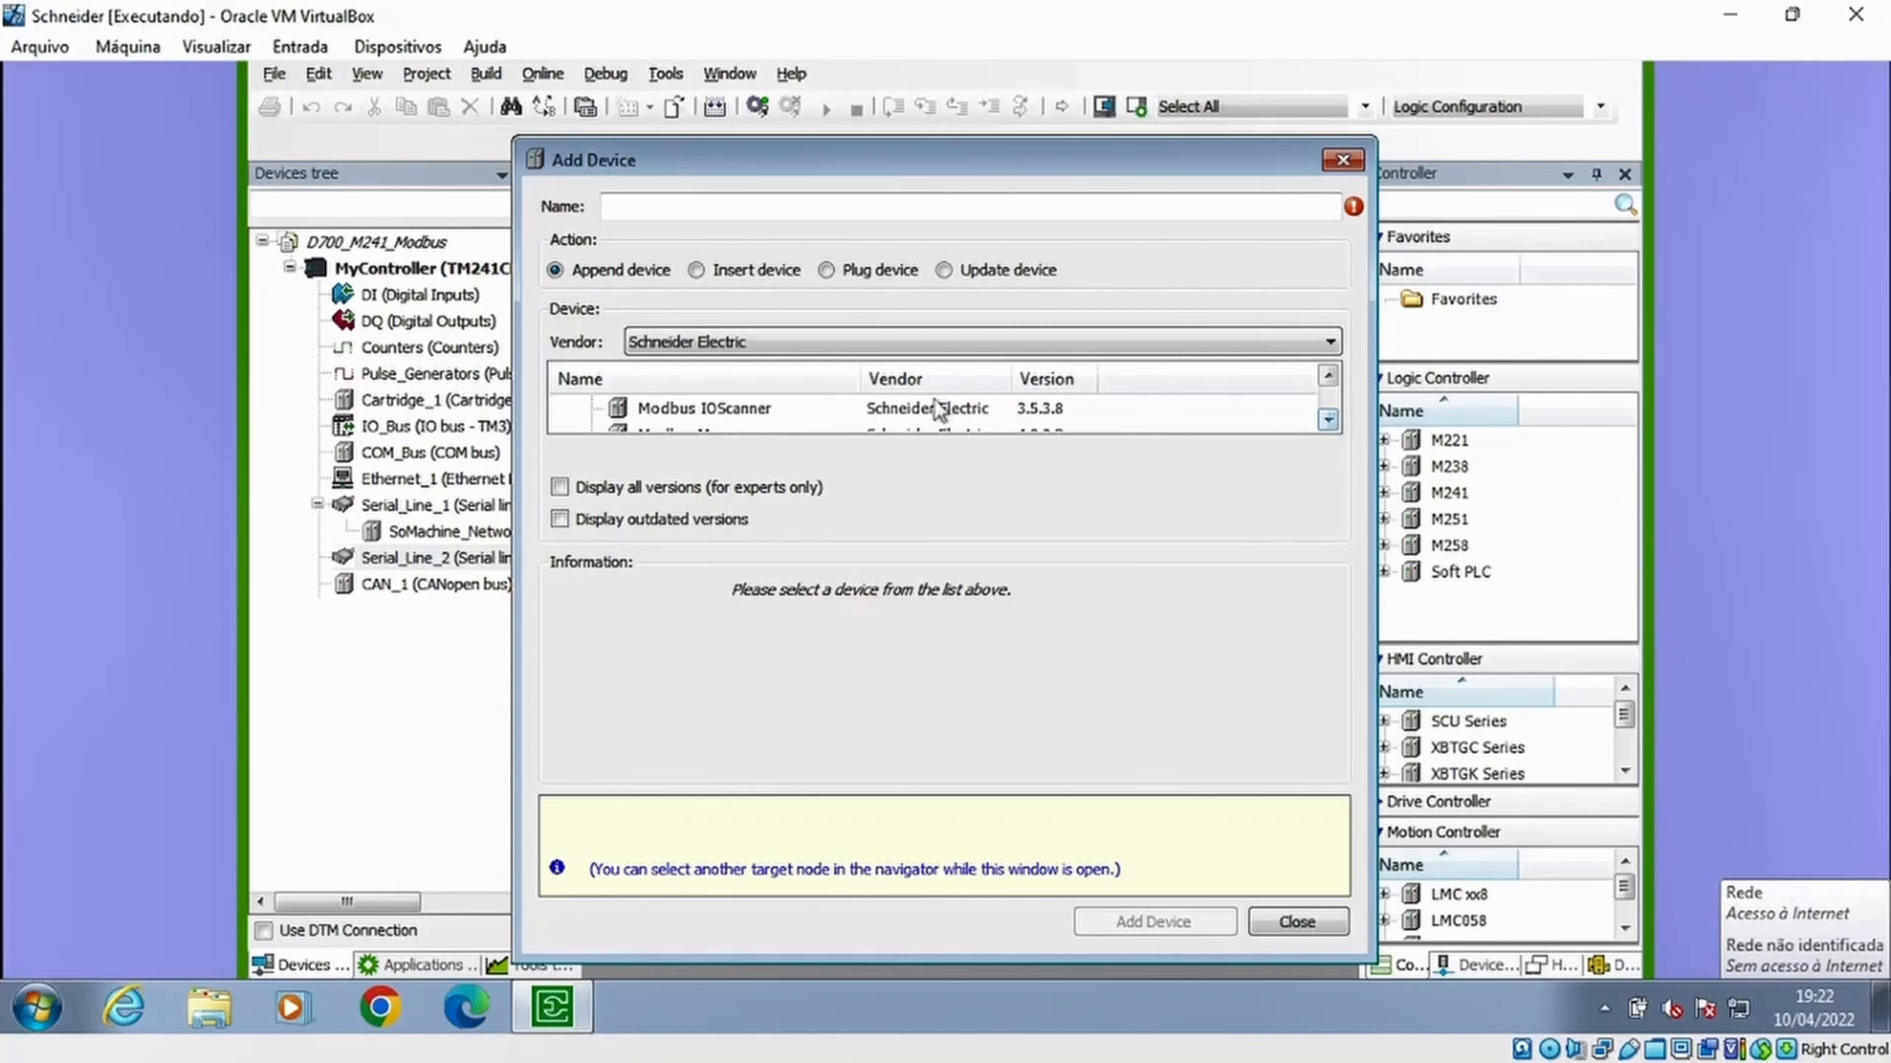
click(695, 410)
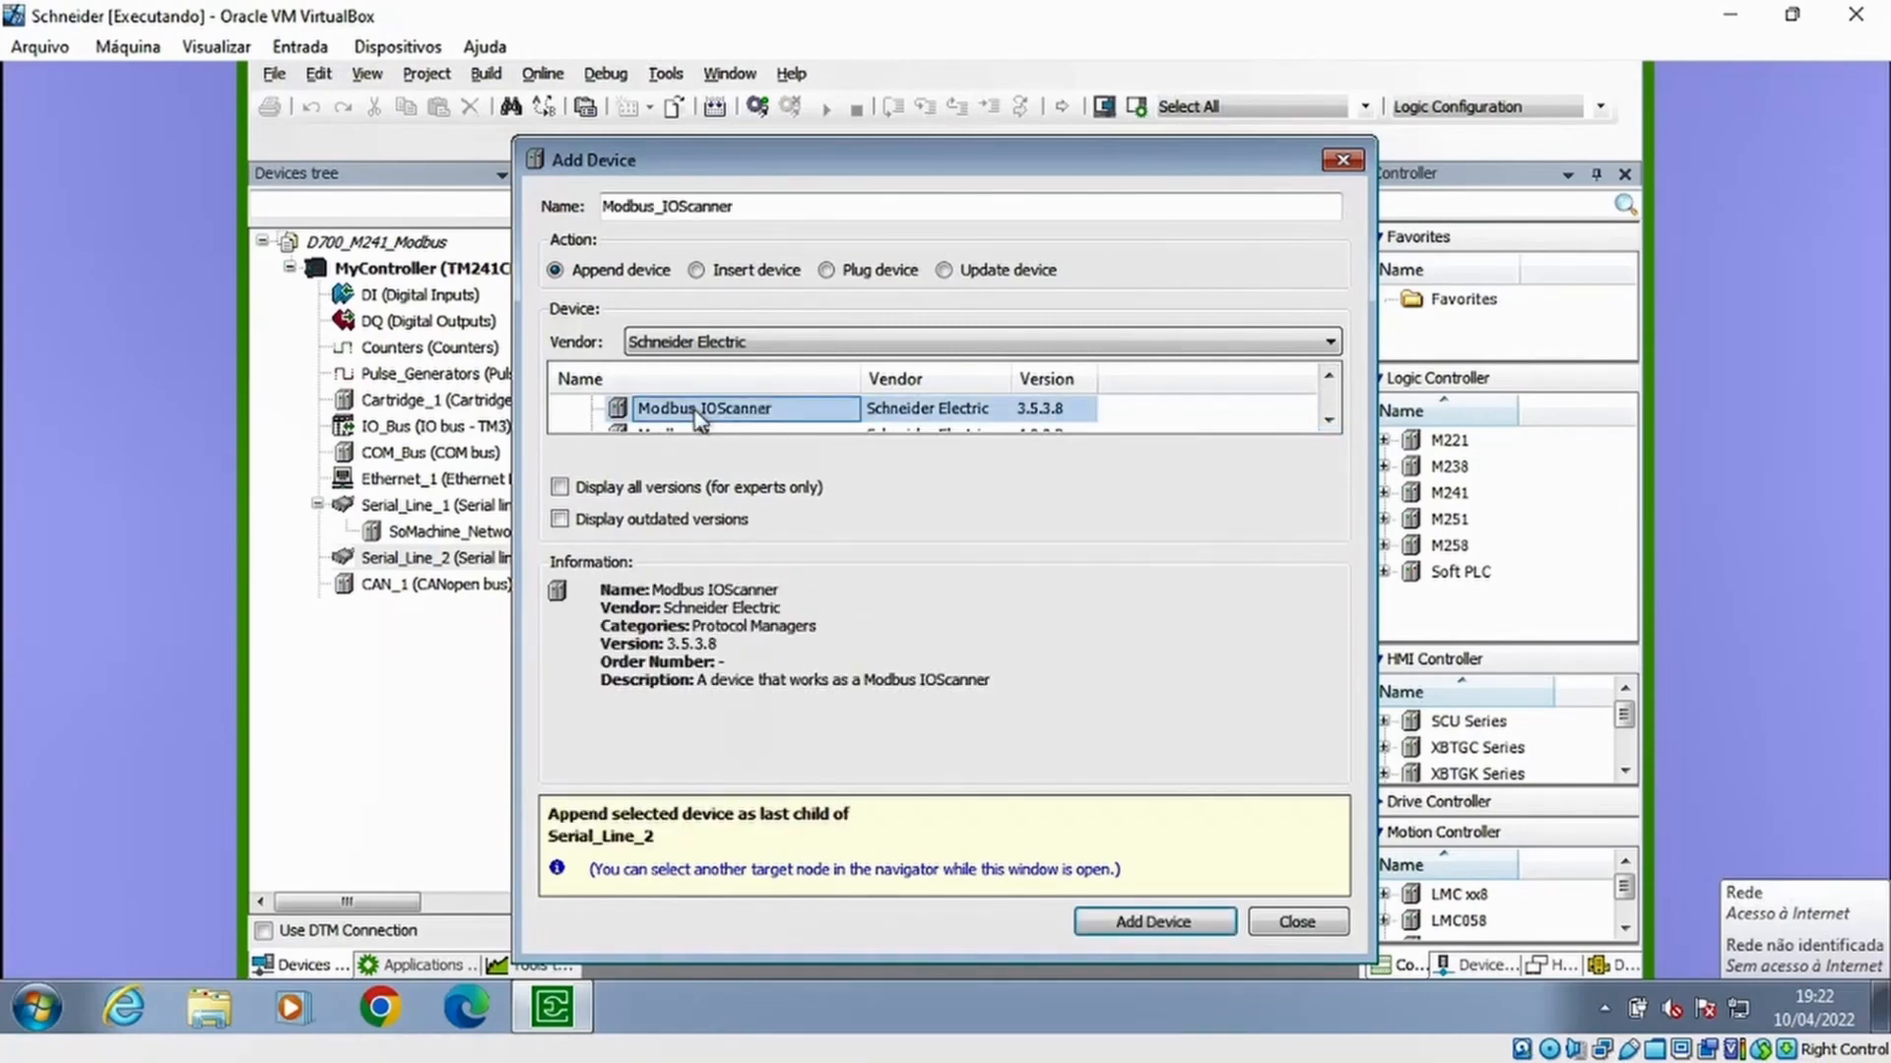
click(1168, 926)
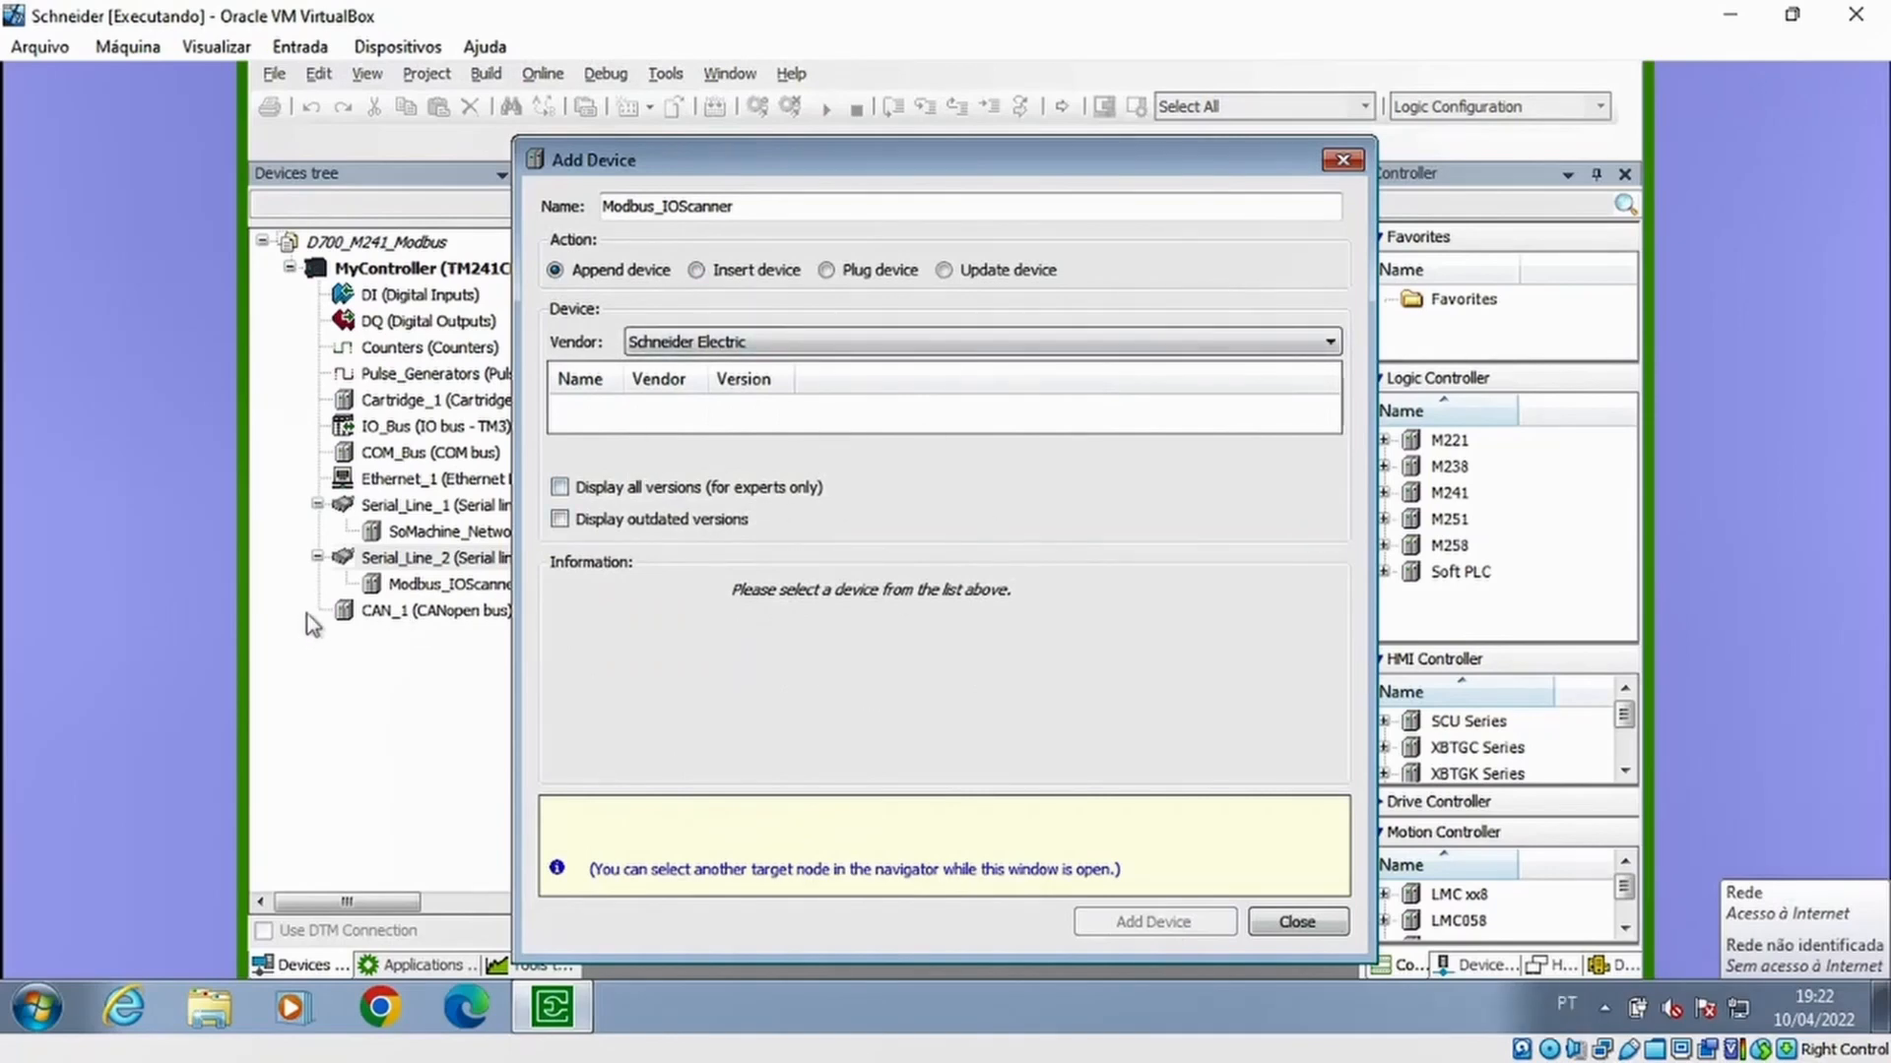
Append a Generic Modbus Slave to the Modbus_IOScanner and close the device dialog
click(424, 588)
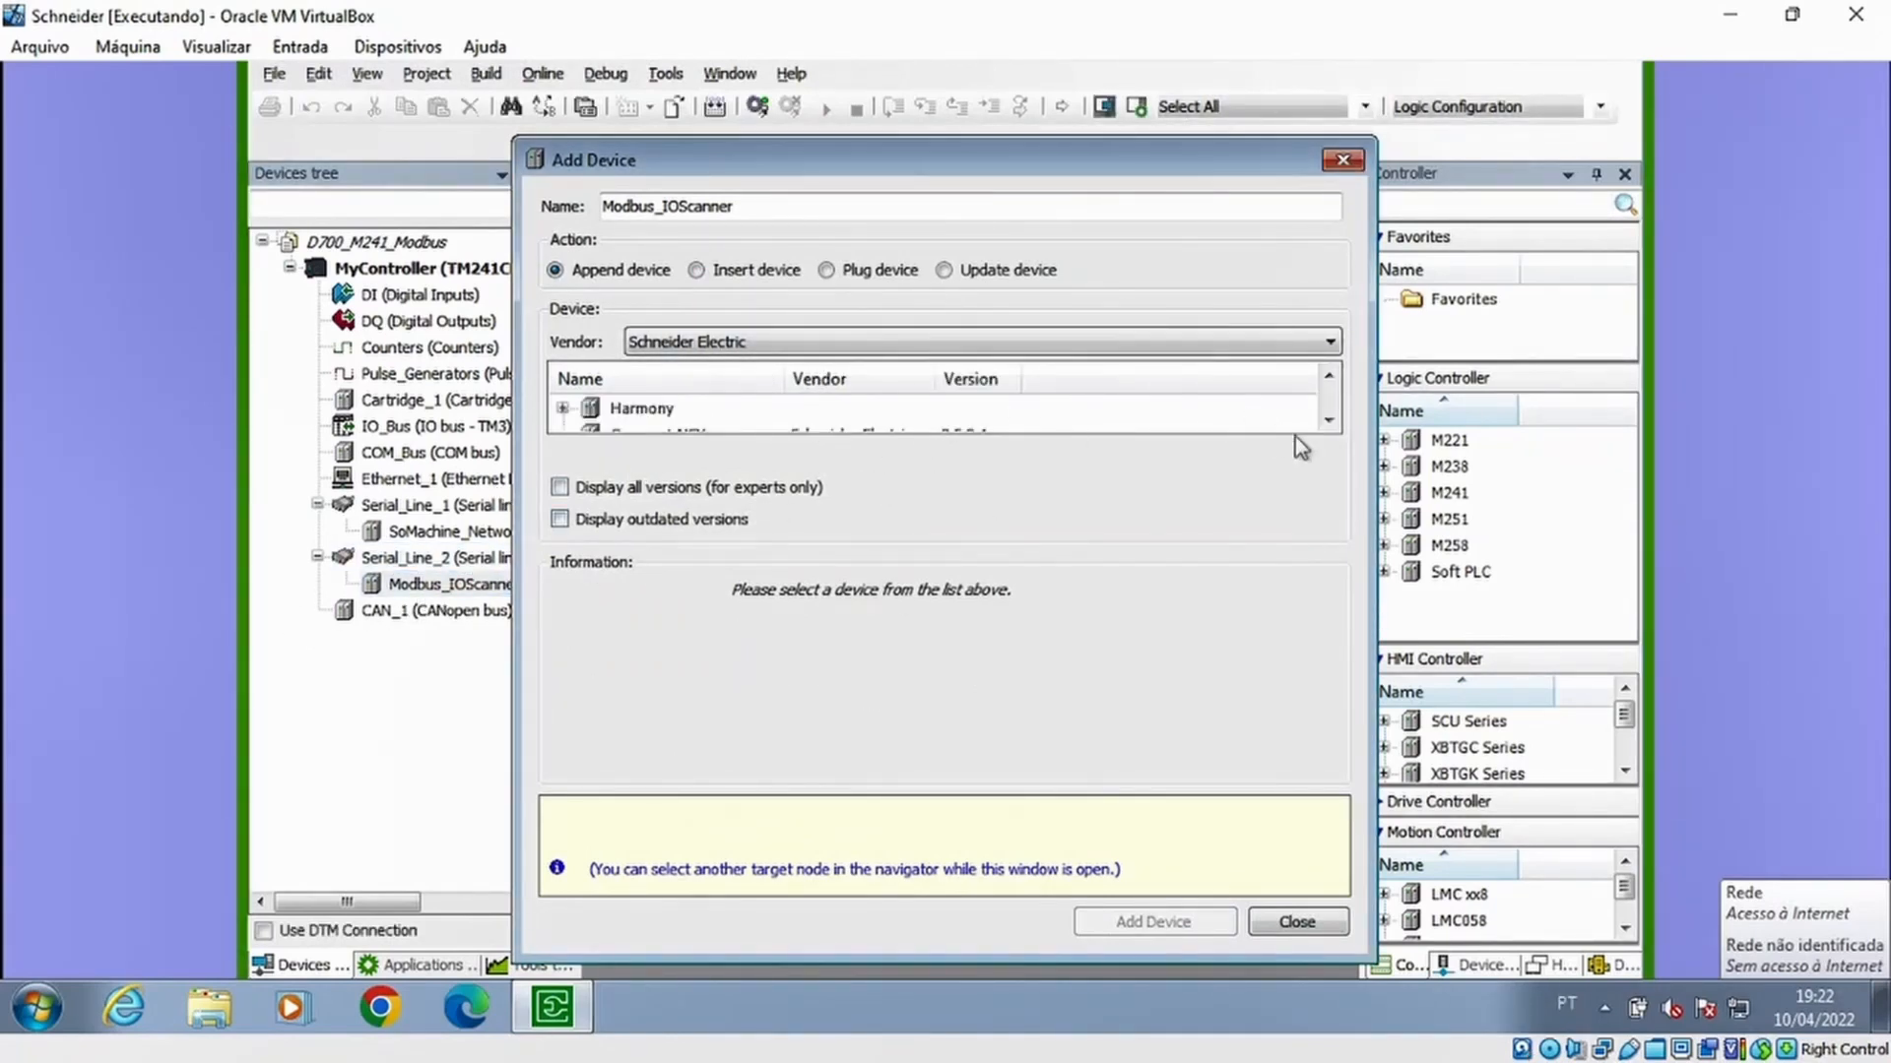
click(1327, 424)
click(1327, 425)
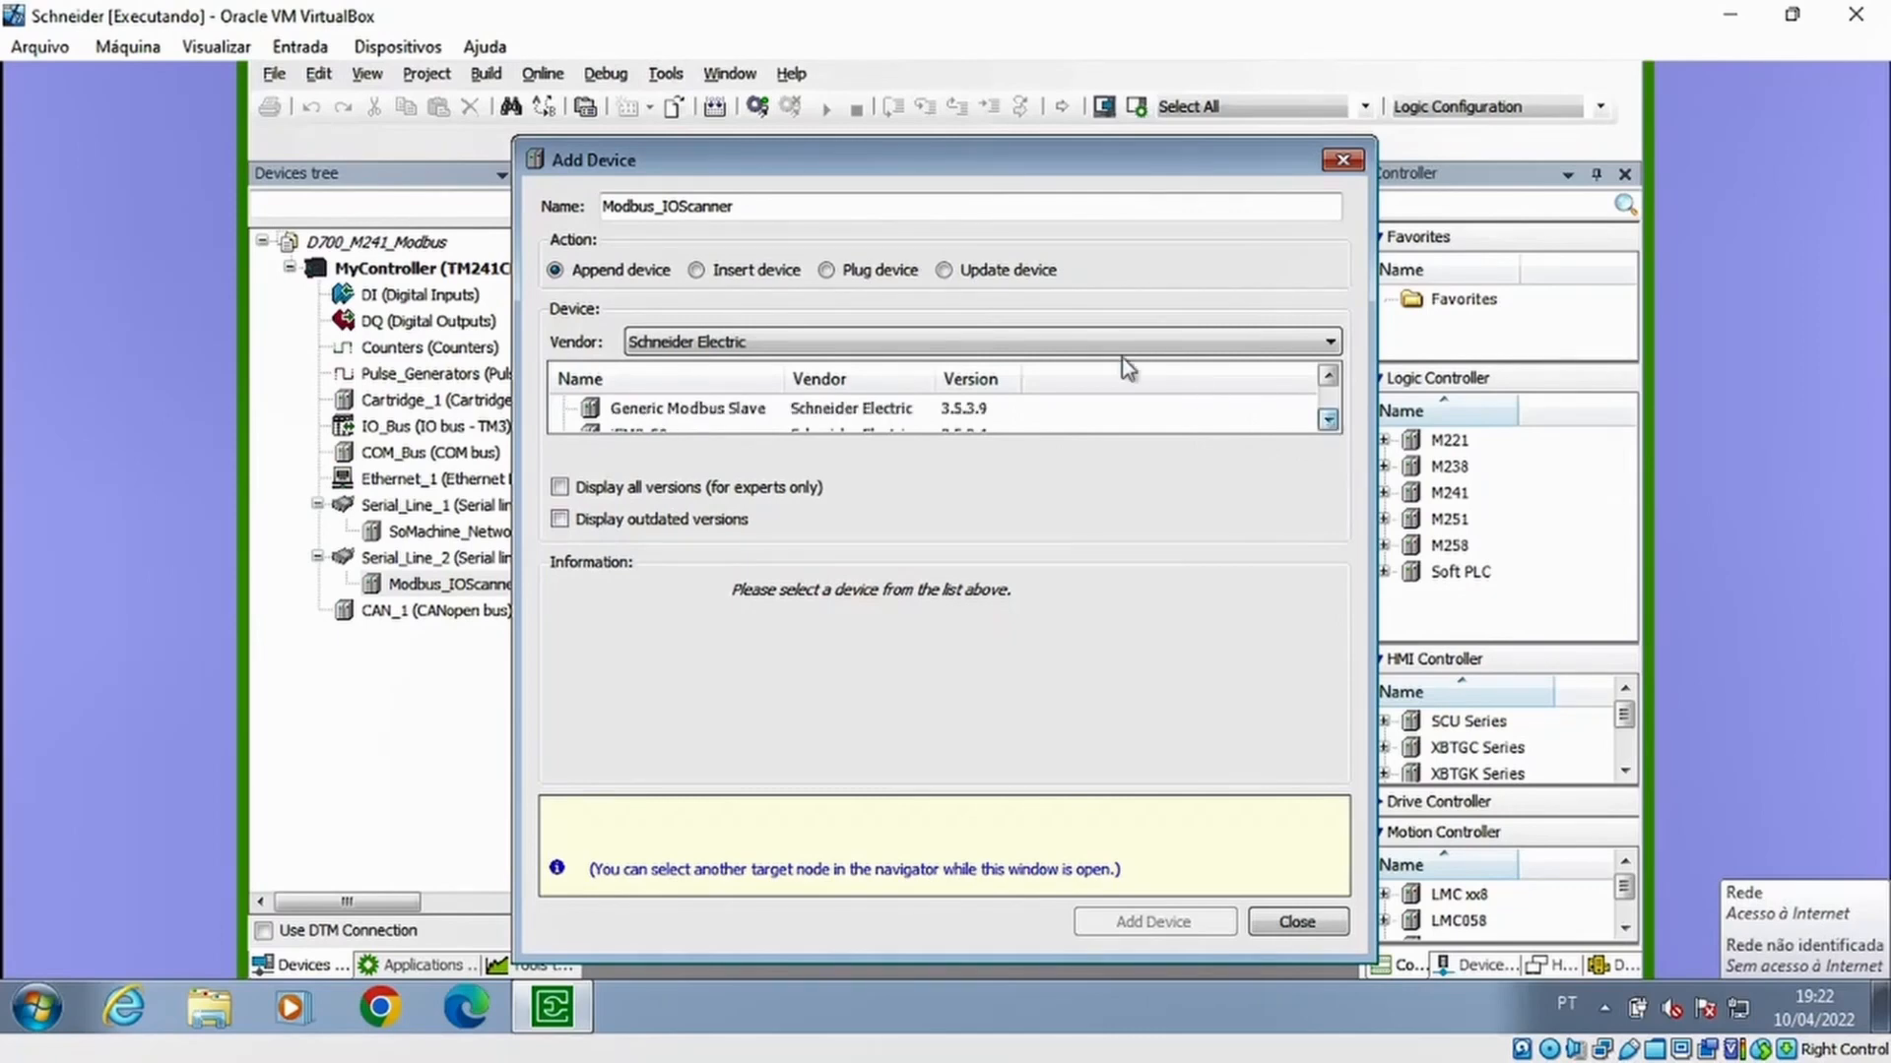
drag(949, 162, 1005, 153)
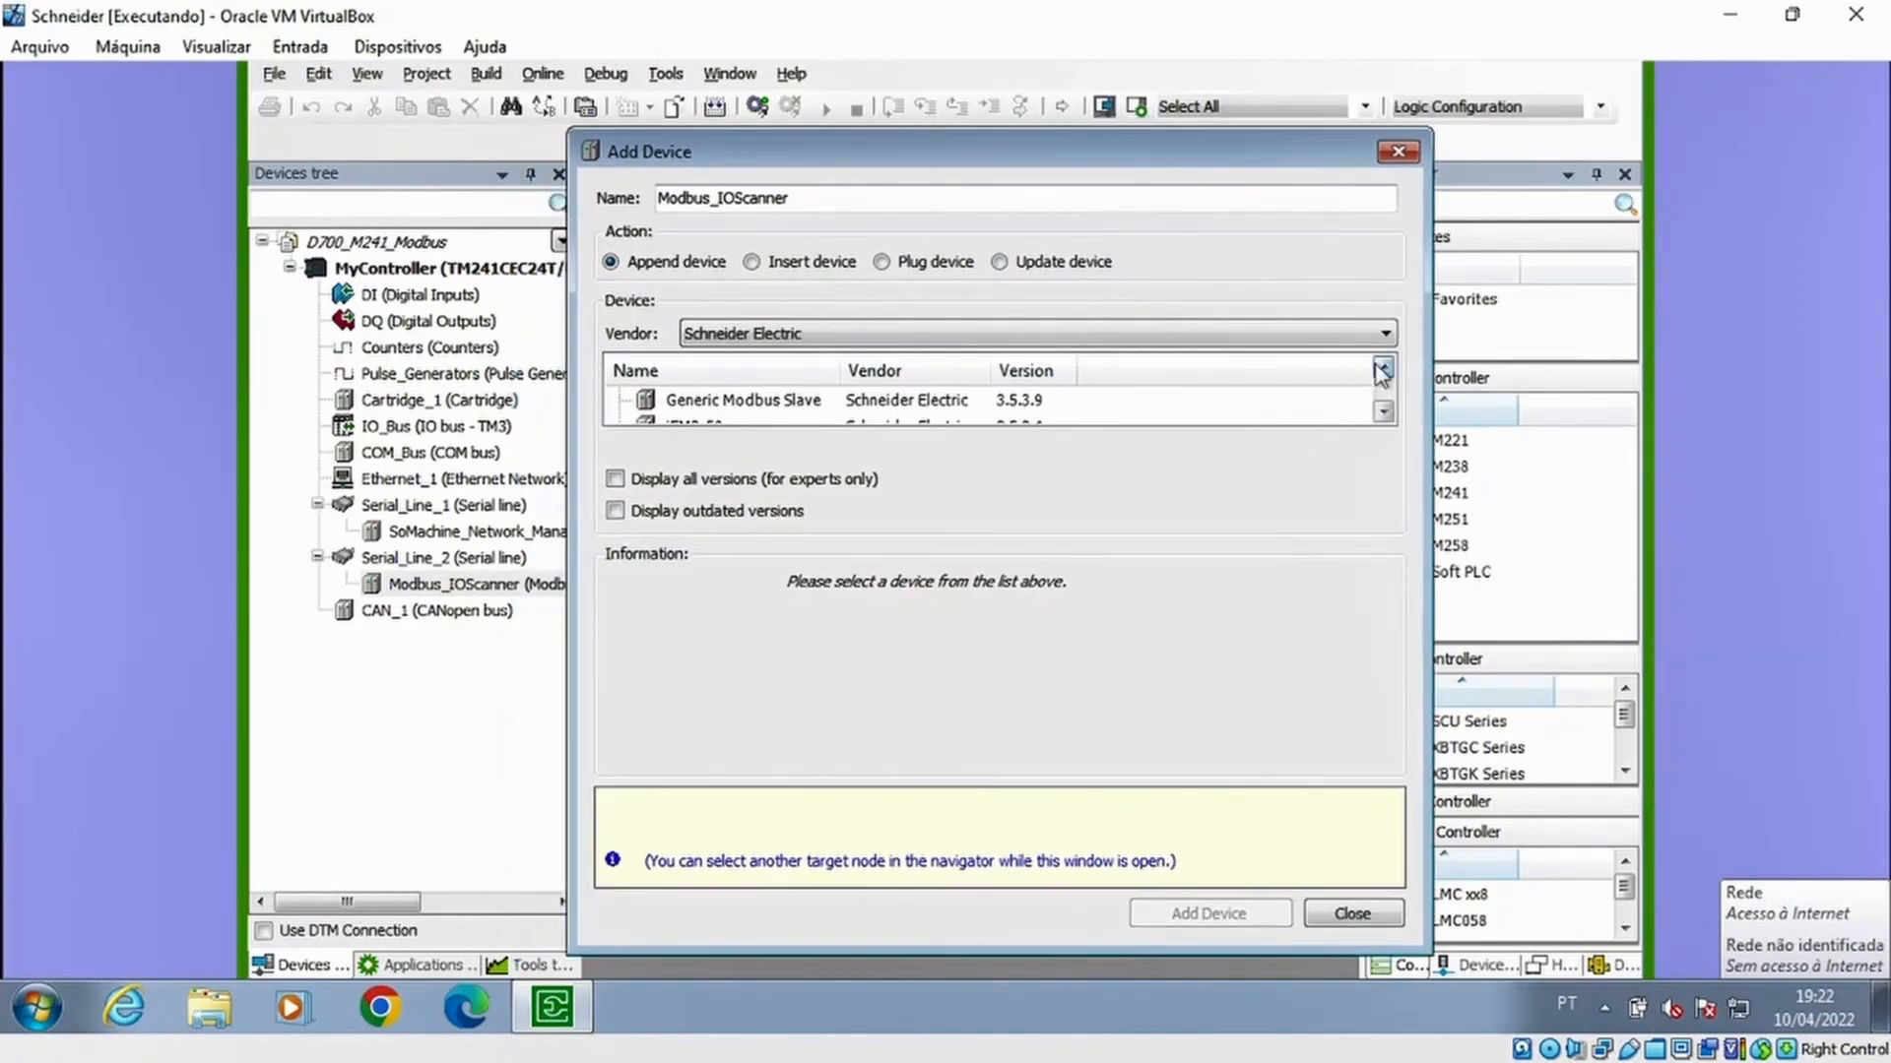
click(1384, 372)
click(1384, 372)
click(1385, 413)
click(1384, 414)
click(754, 401)
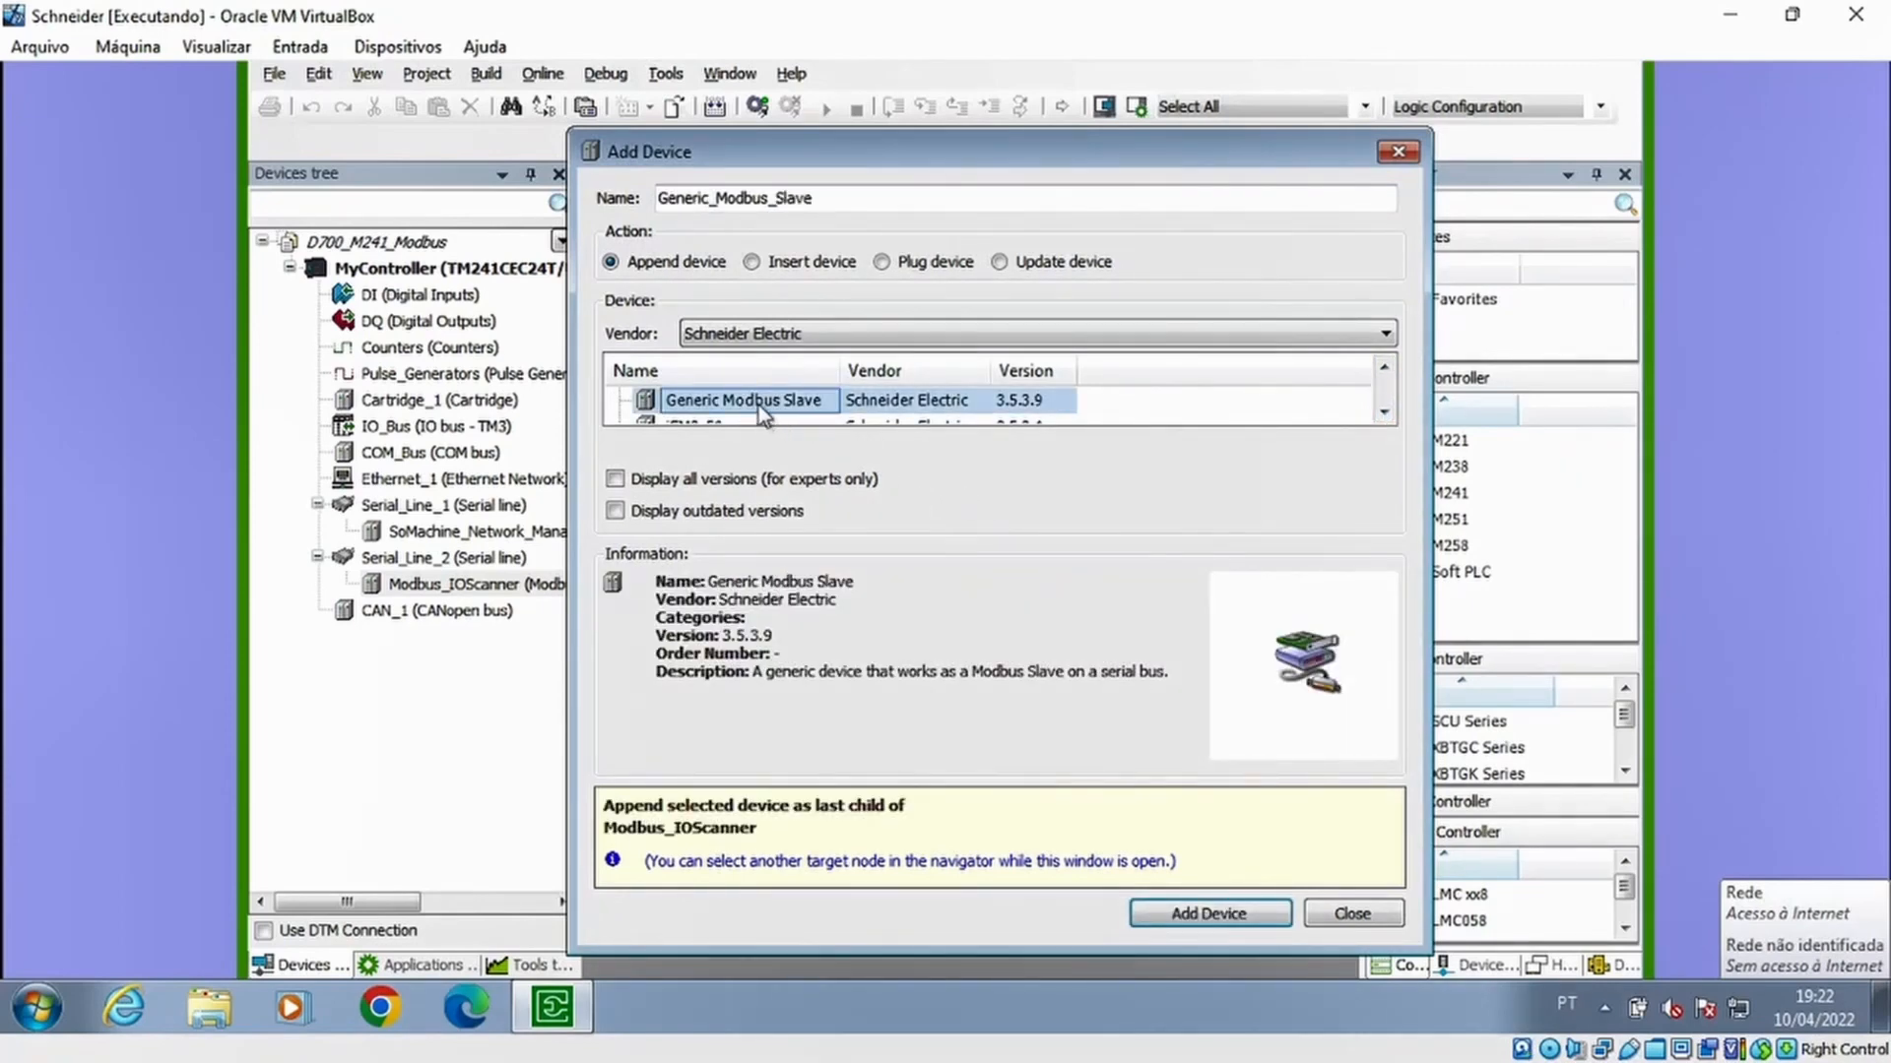
click(1215, 914)
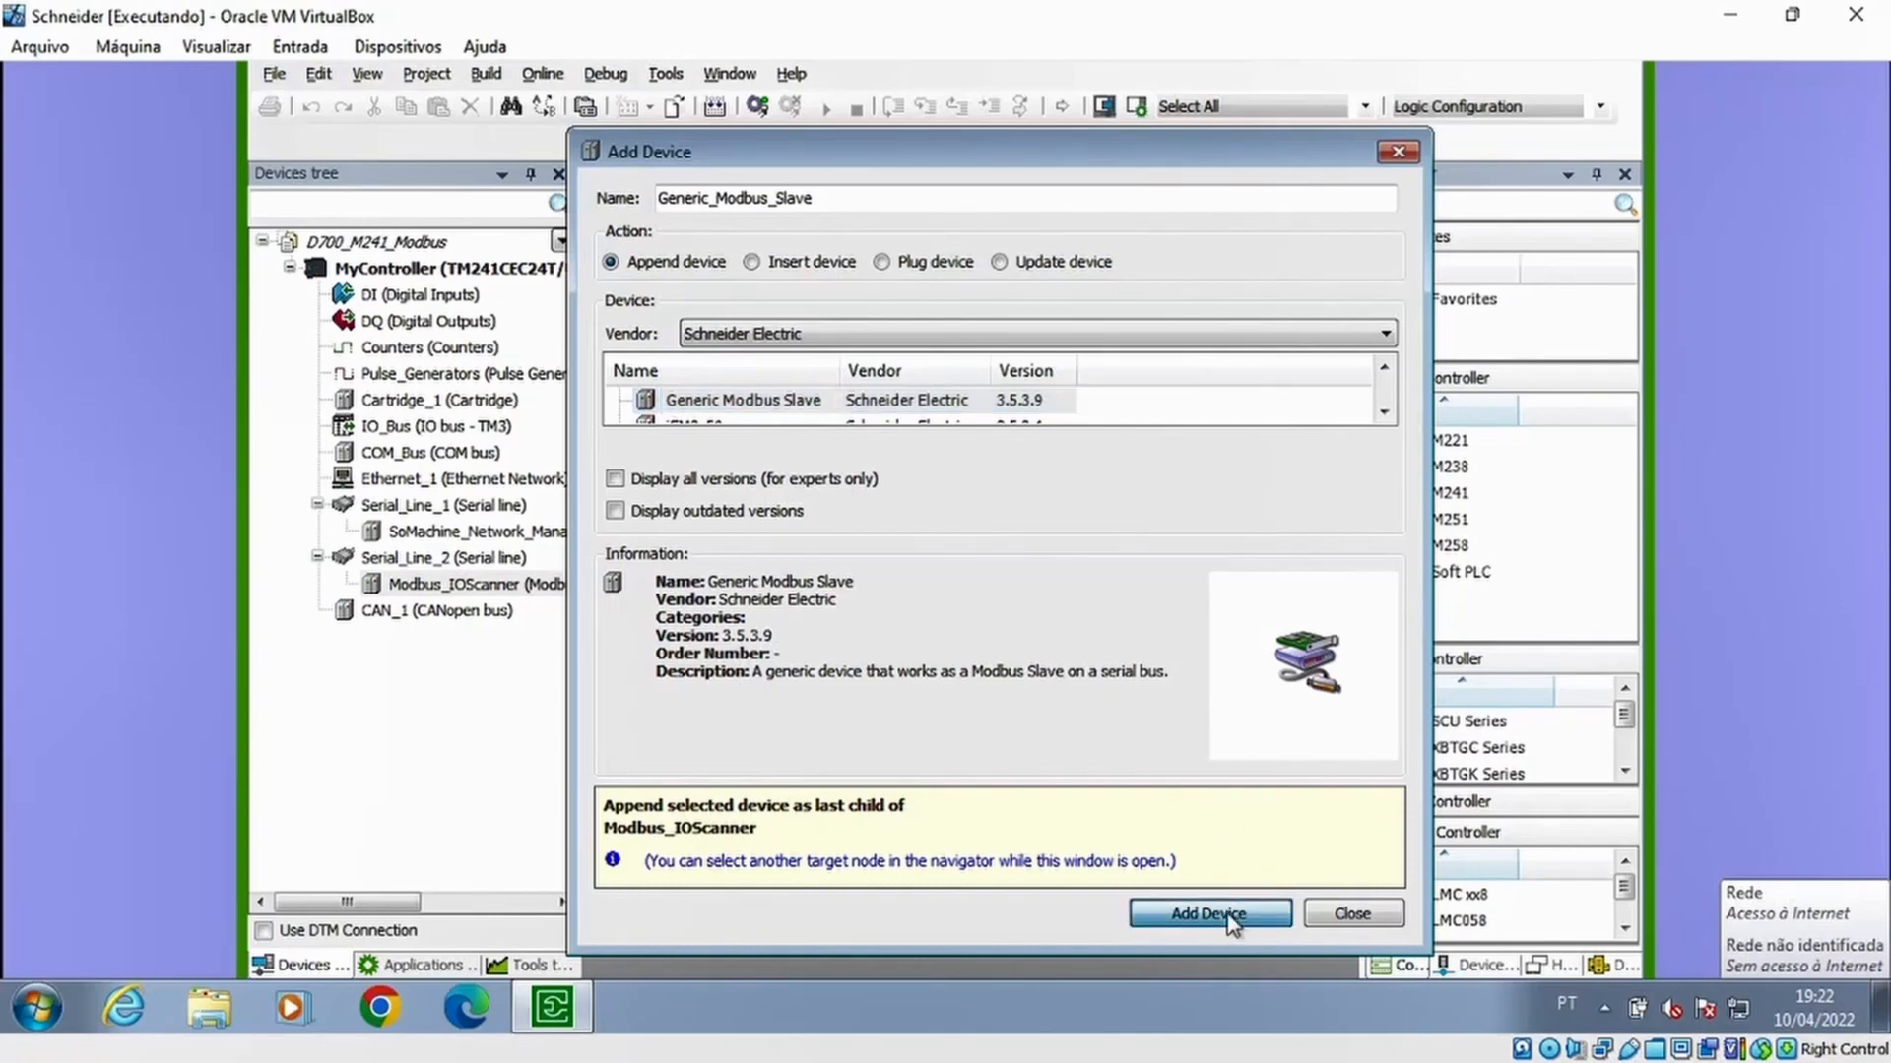
click(1395, 155)
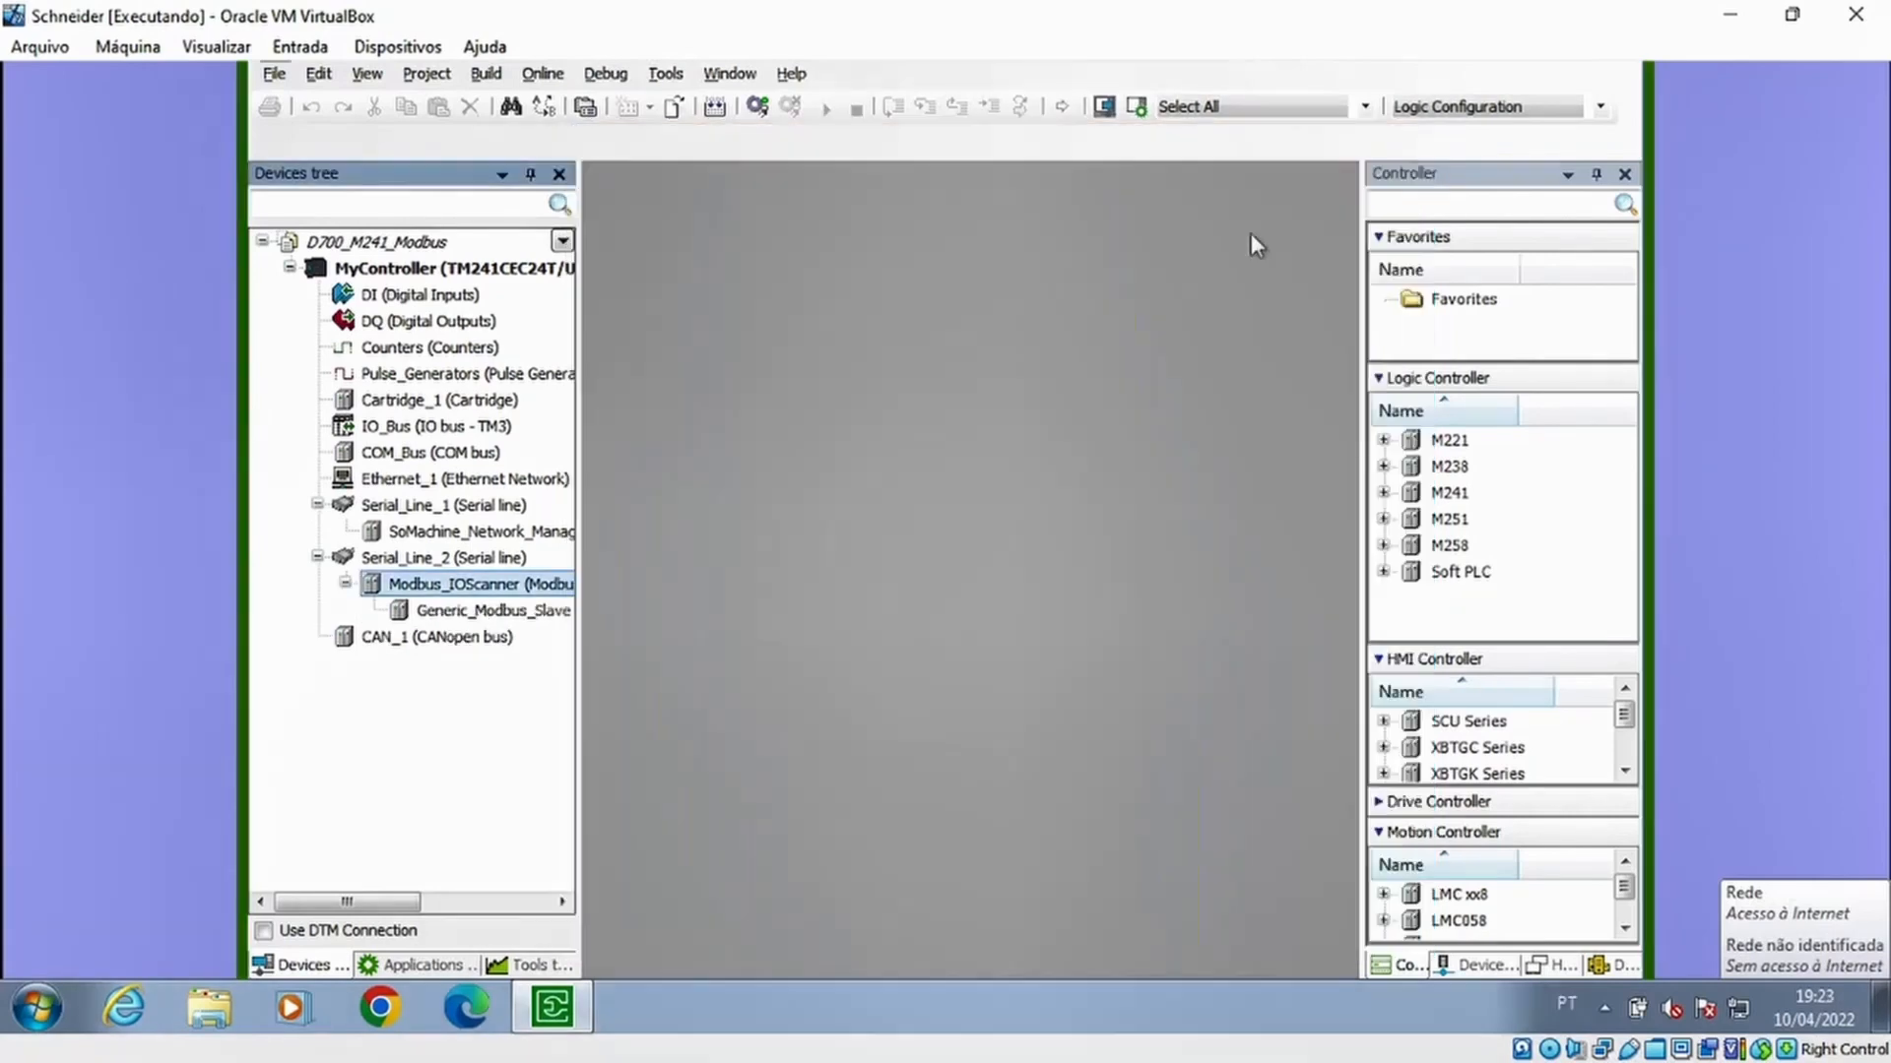
Open the Generic_Modbus_Slave configuration, enlarge the window to full size and select the slave address value
click(473, 616)
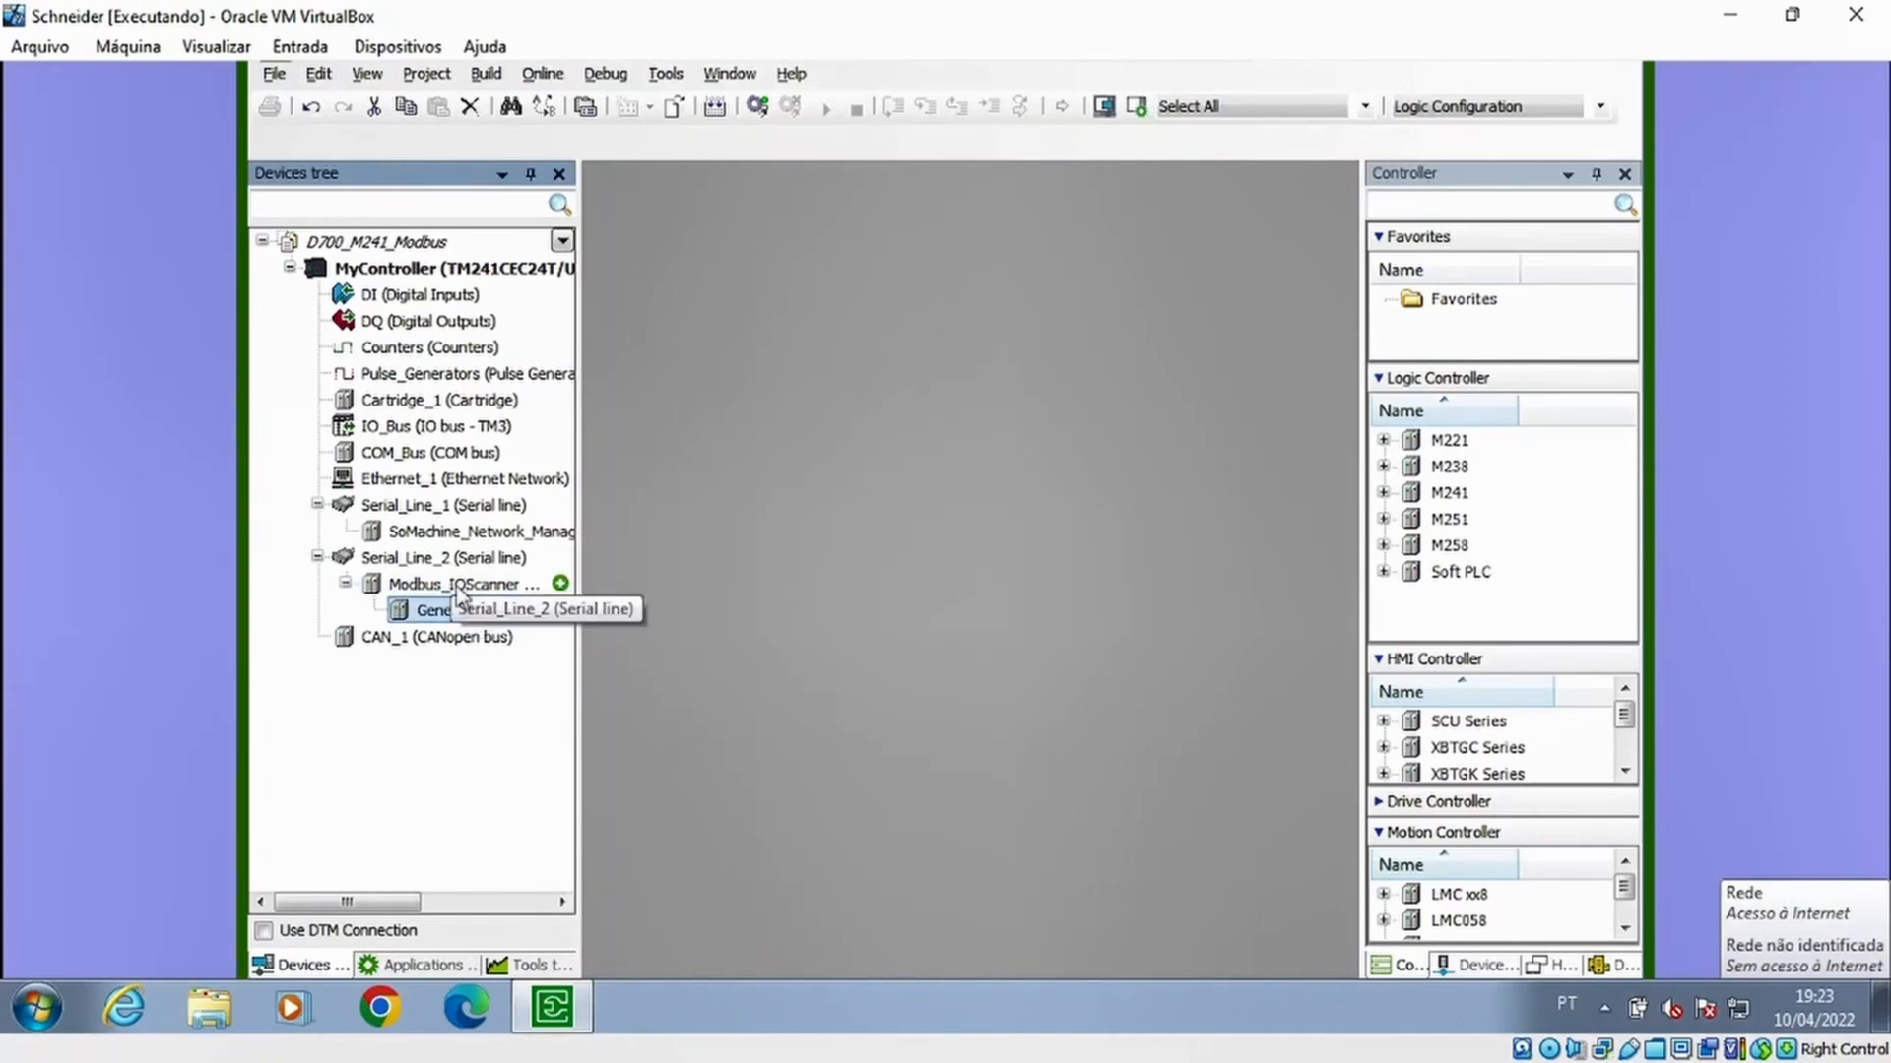
double_click(464, 613)
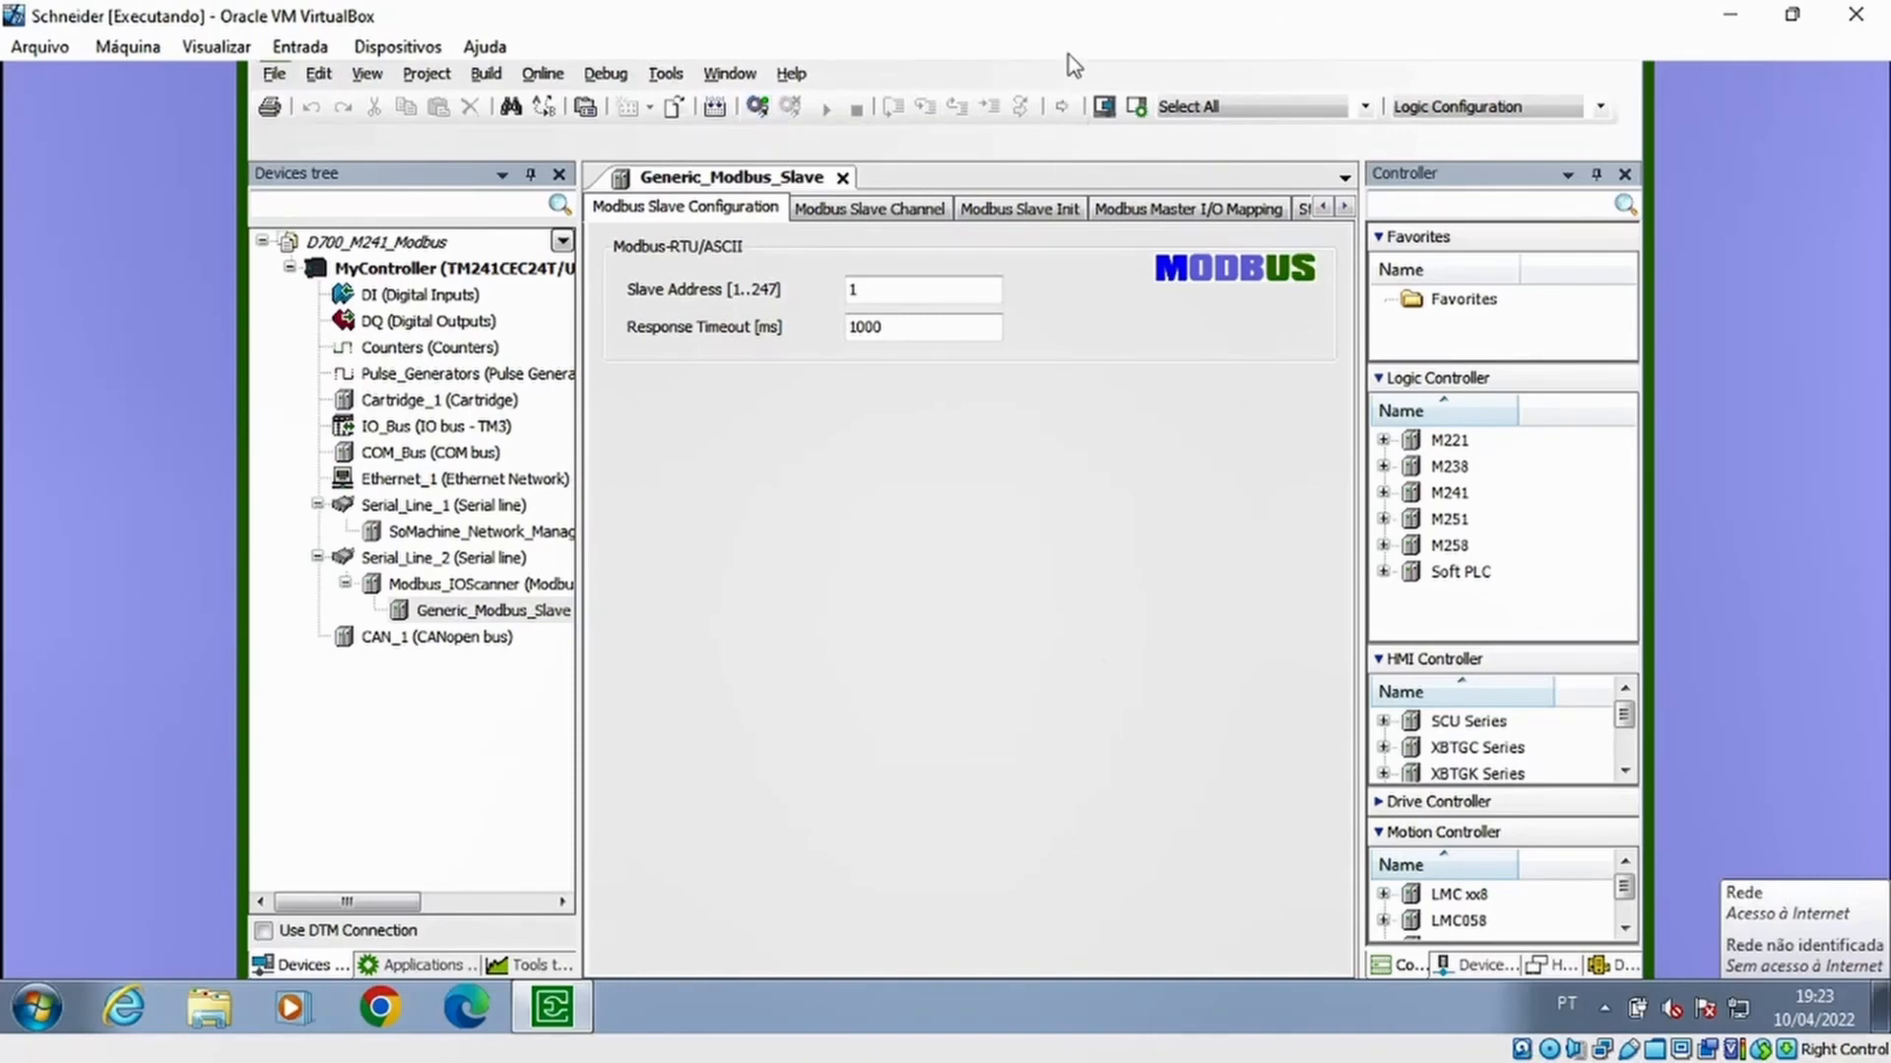
drag(1067, 56, 1068, 53)
click(1615, 89)
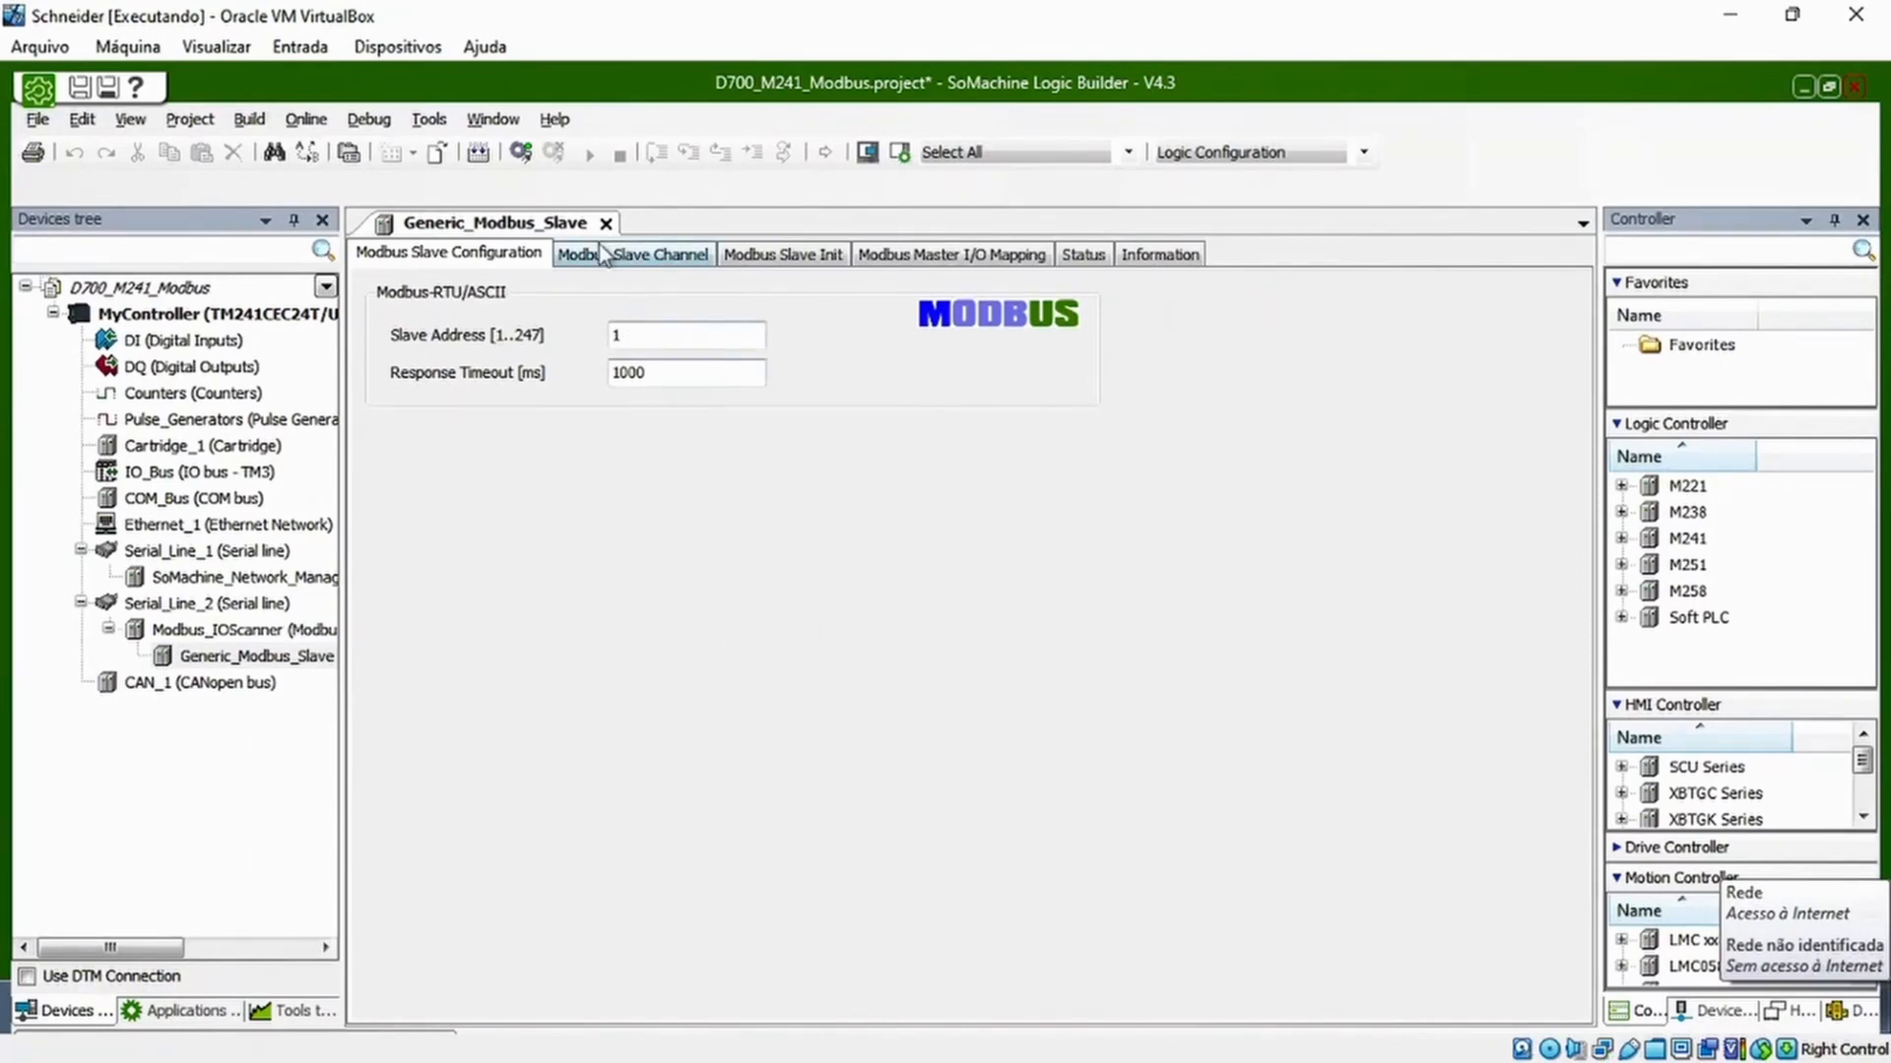
double_click(640, 335)
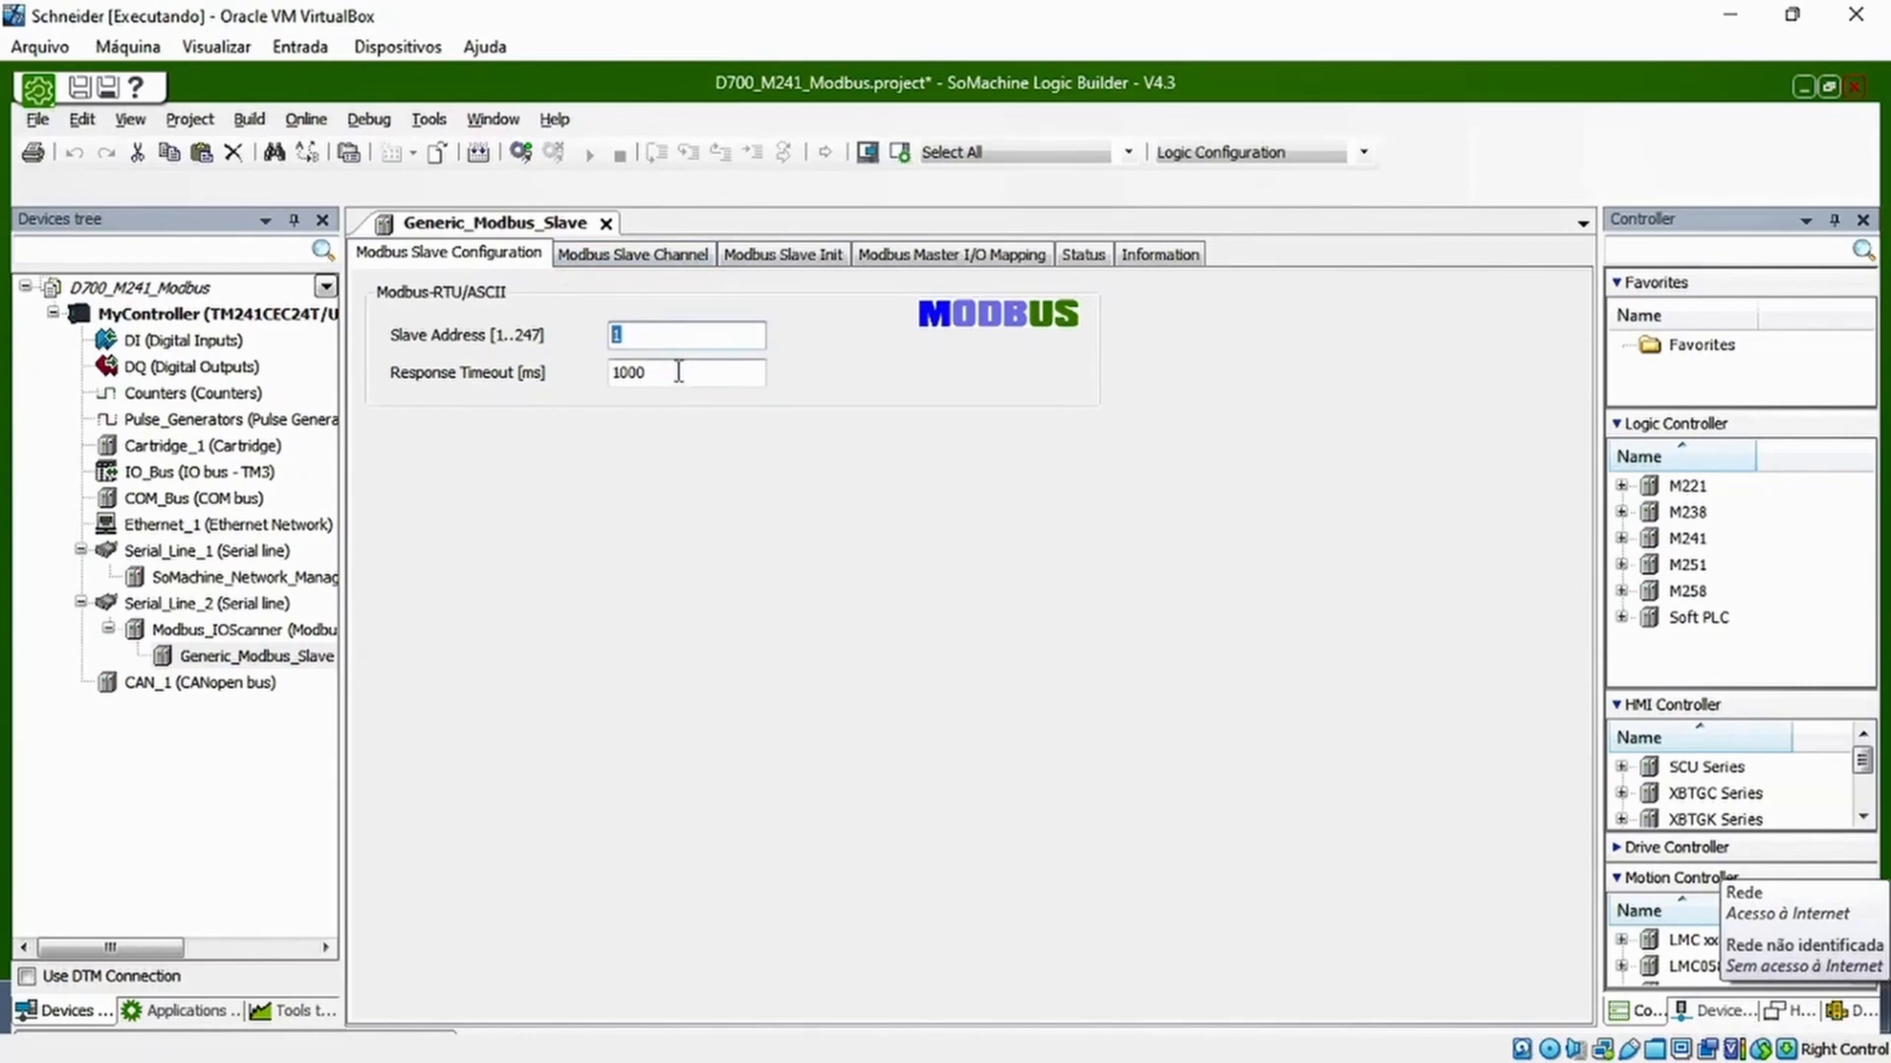
Rename the Generic_Modbus_Slave device under Modbus_IOScanner as St01_Inv_D700 through its properties
click(656, 335)
click(219, 668)
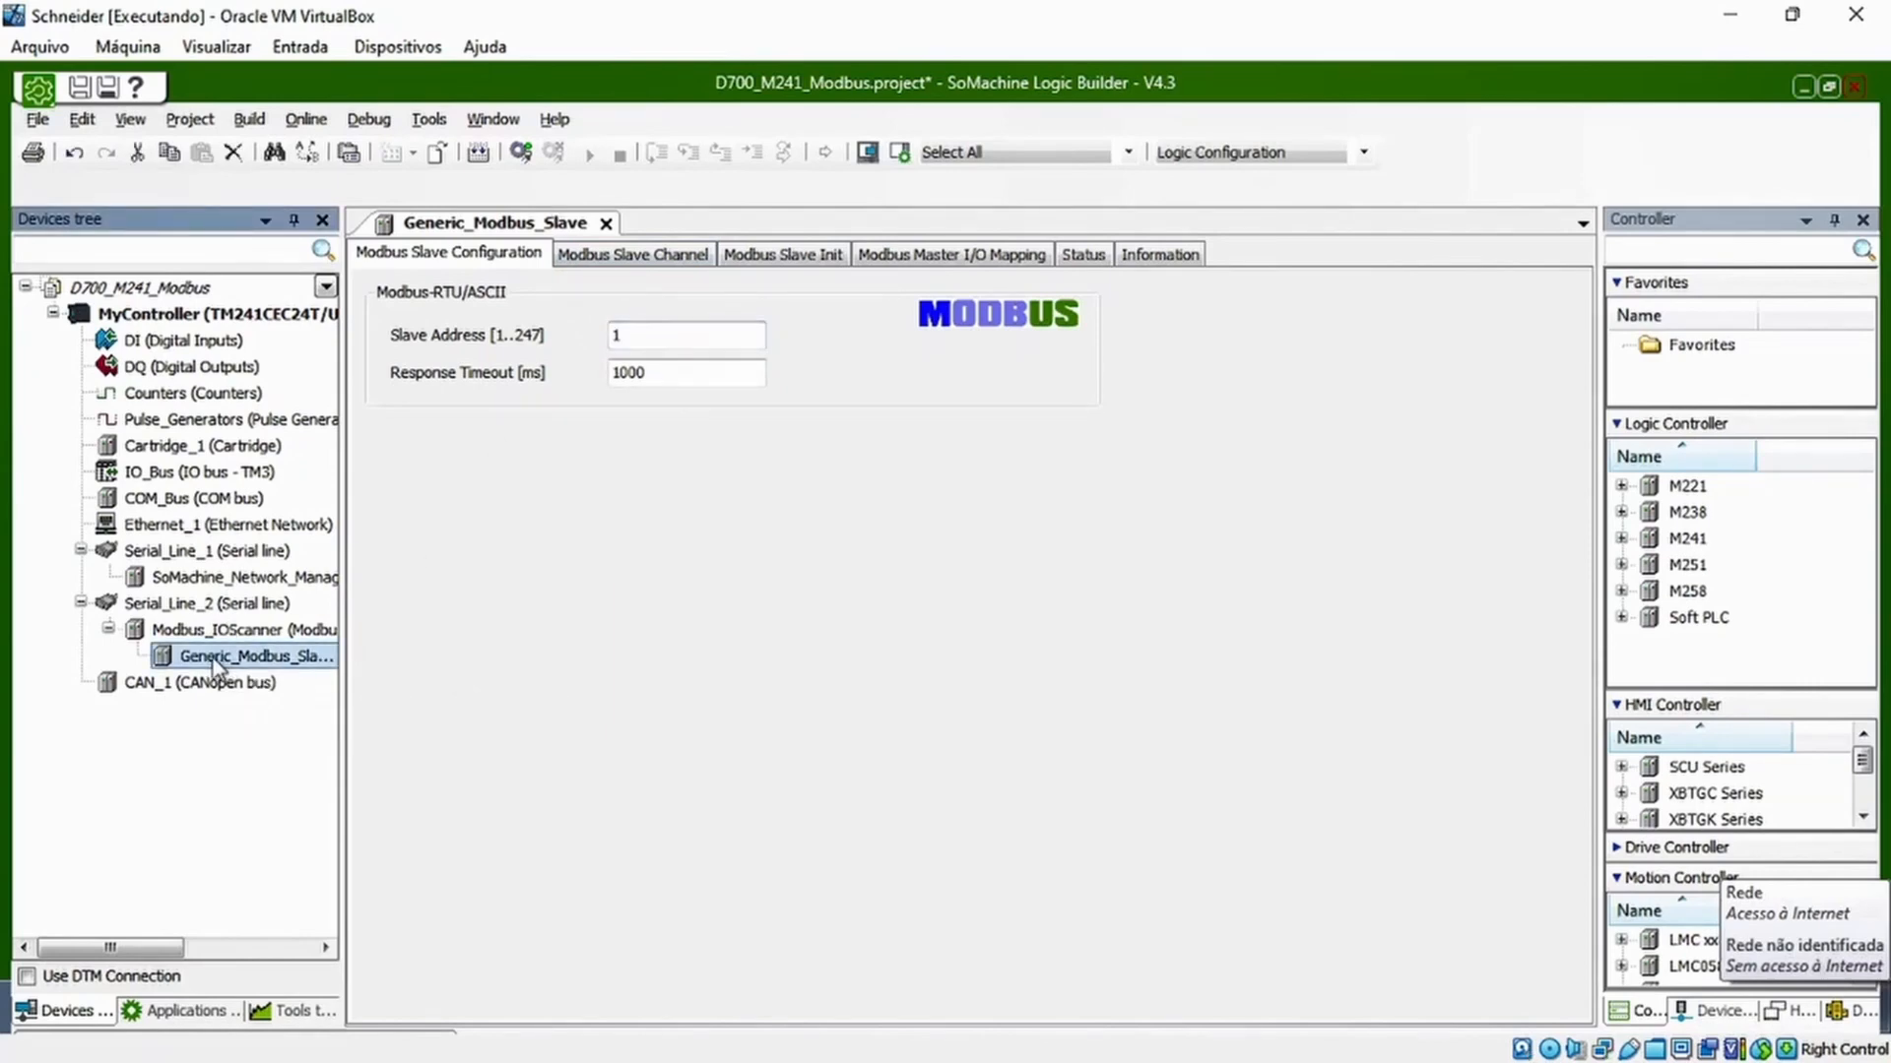
right_click(217, 669)
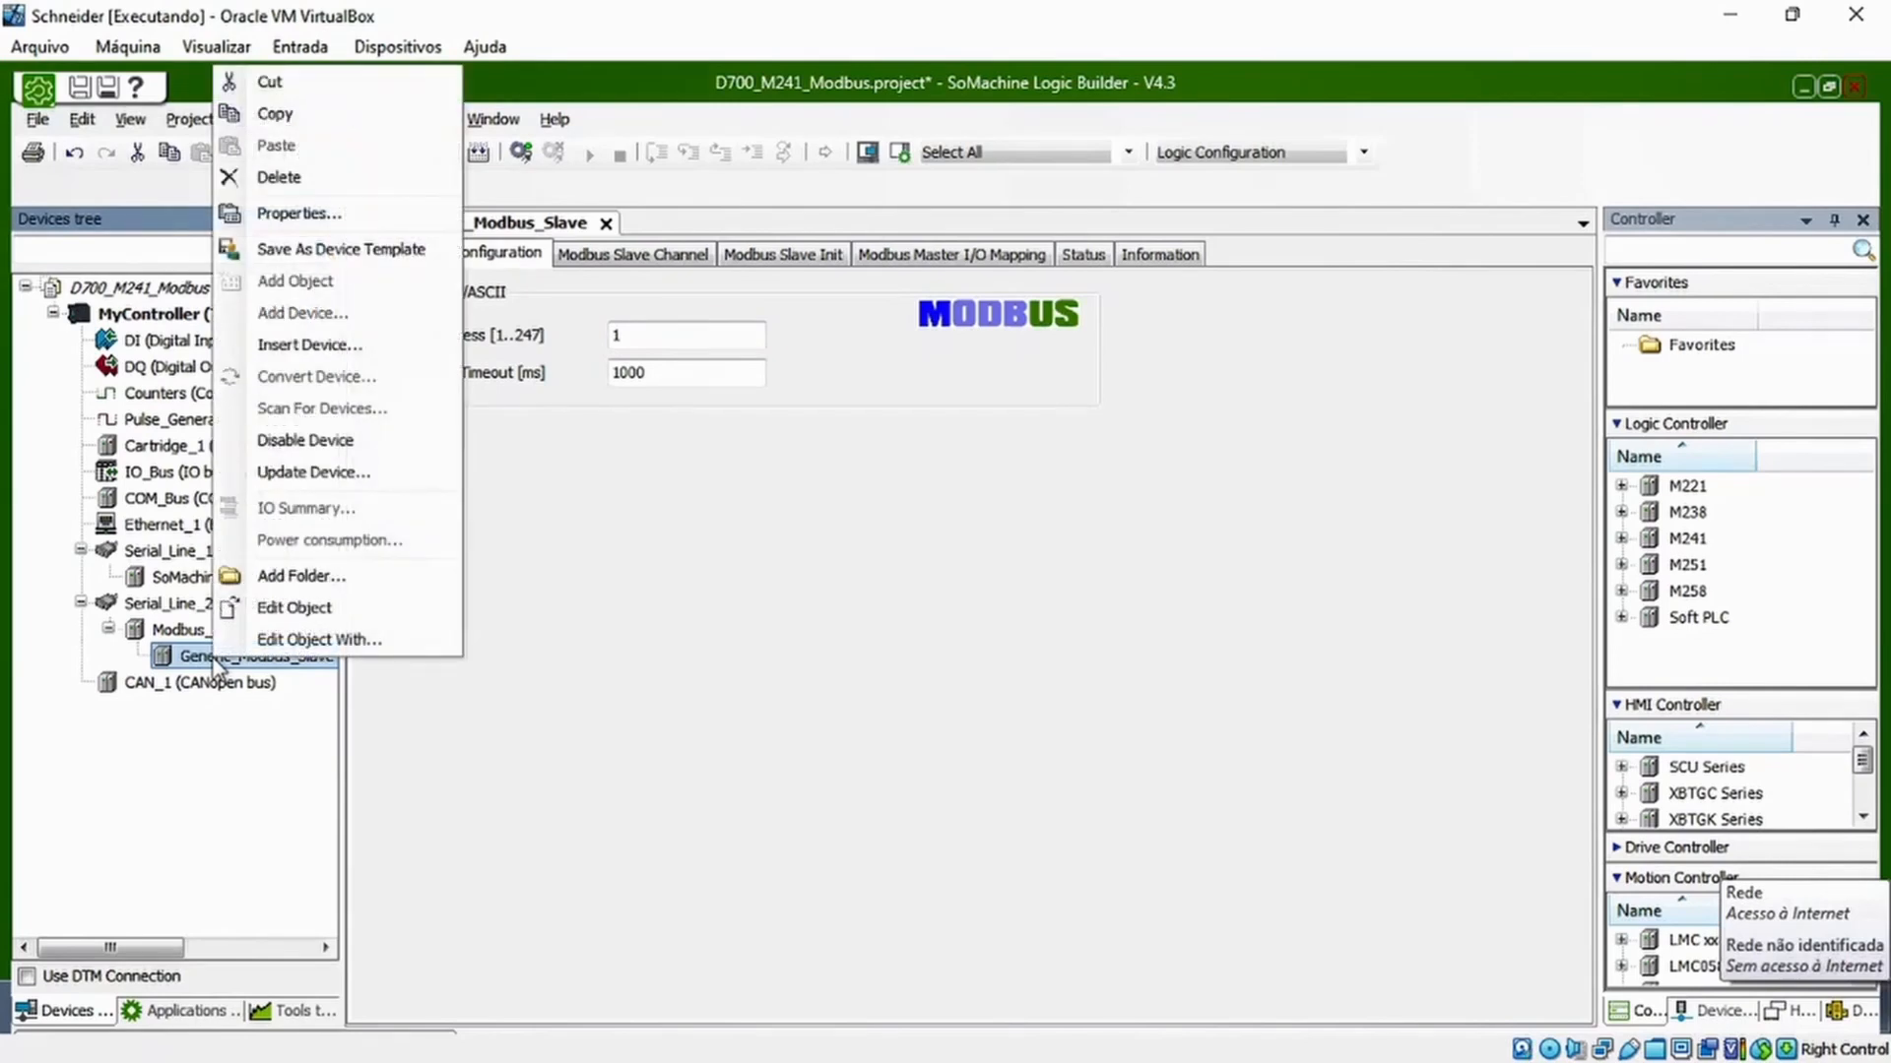
click(298, 213)
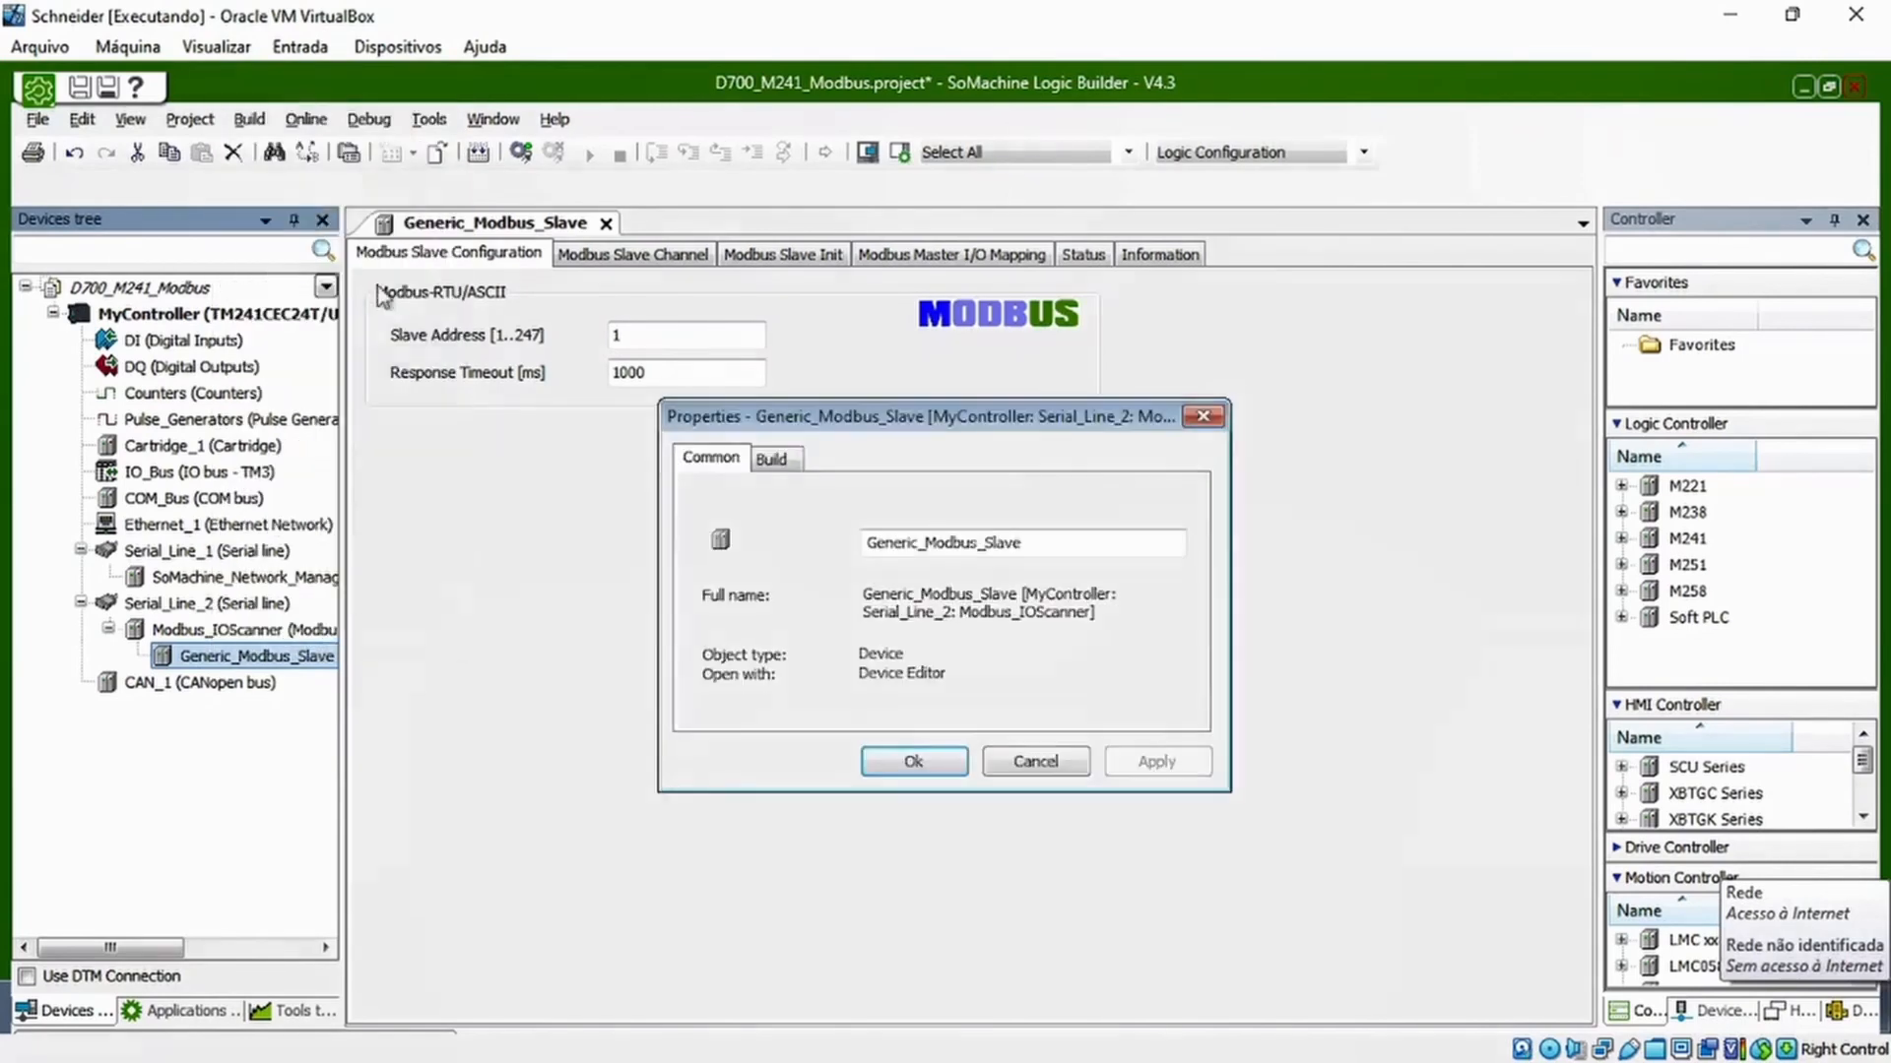
drag(1042, 559, 683, 558)
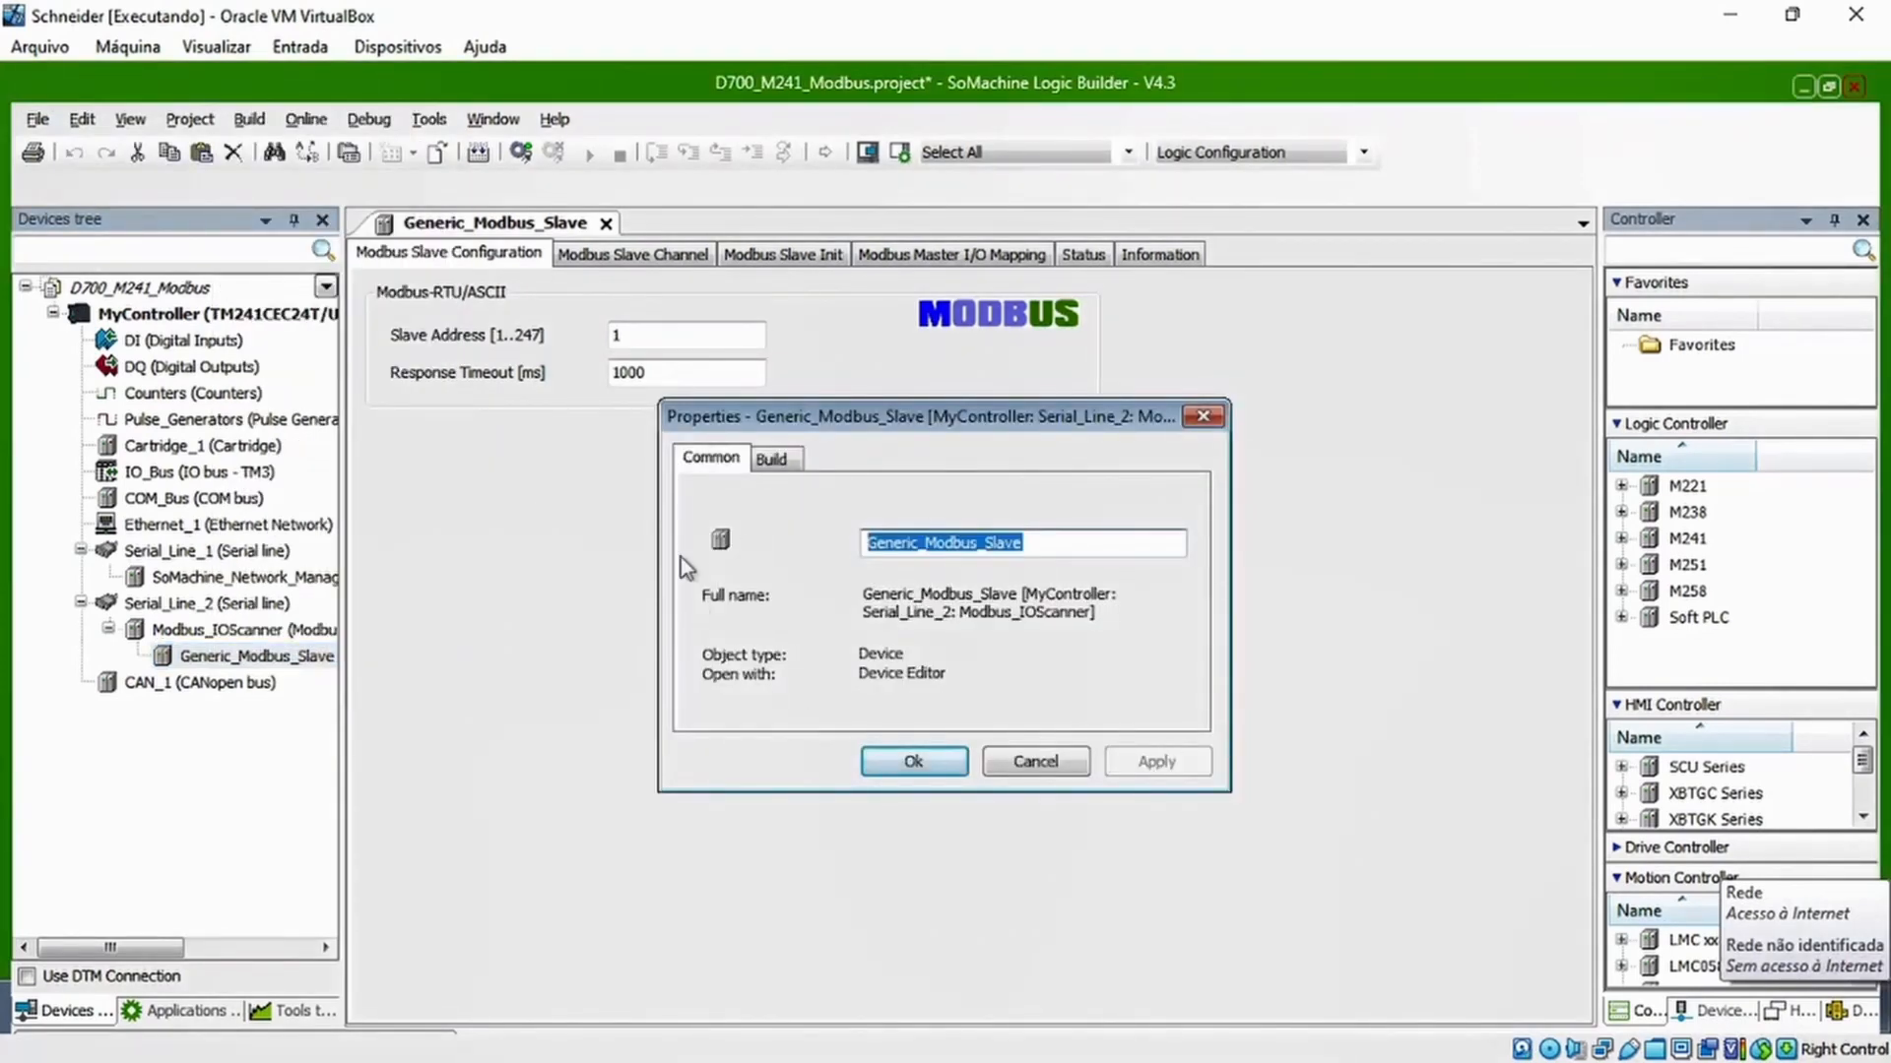
text(St.)
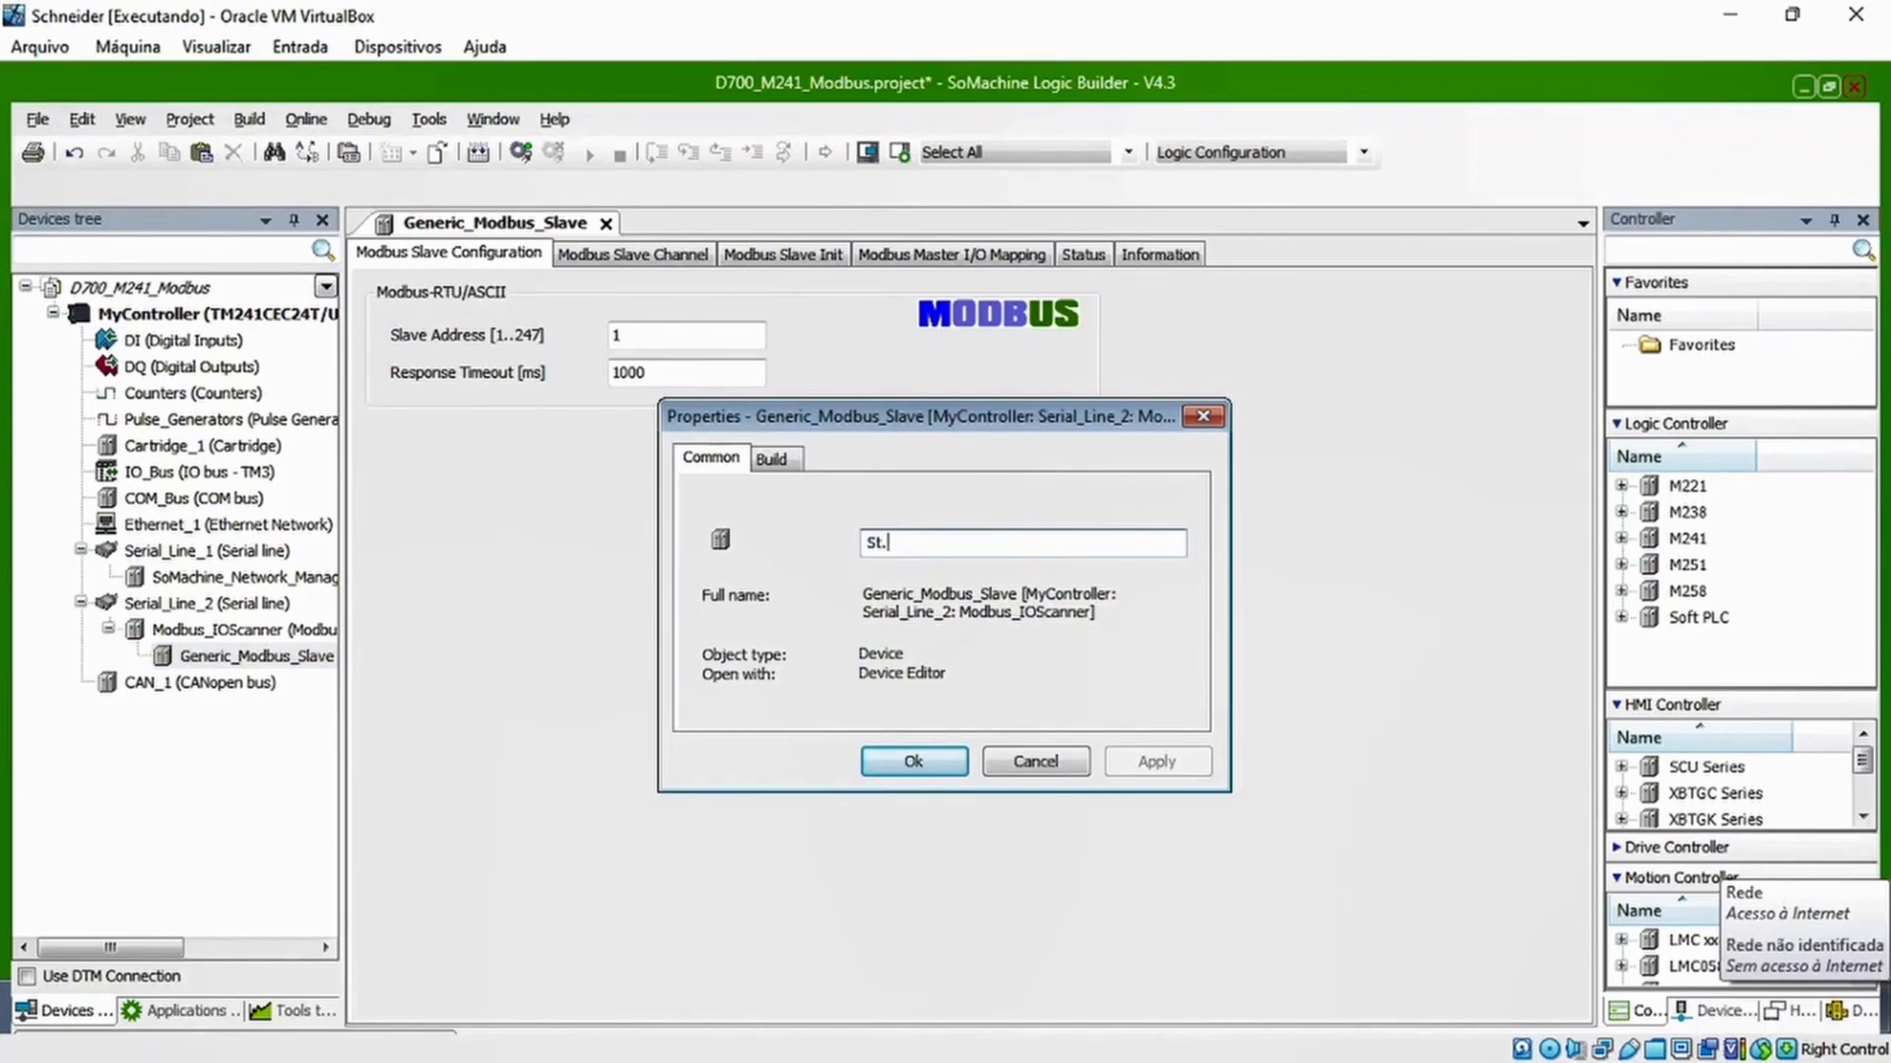
key(BackSpace)
text(0)
key(BackSpace)
text(01_Inv_D700)
click(912, 762)
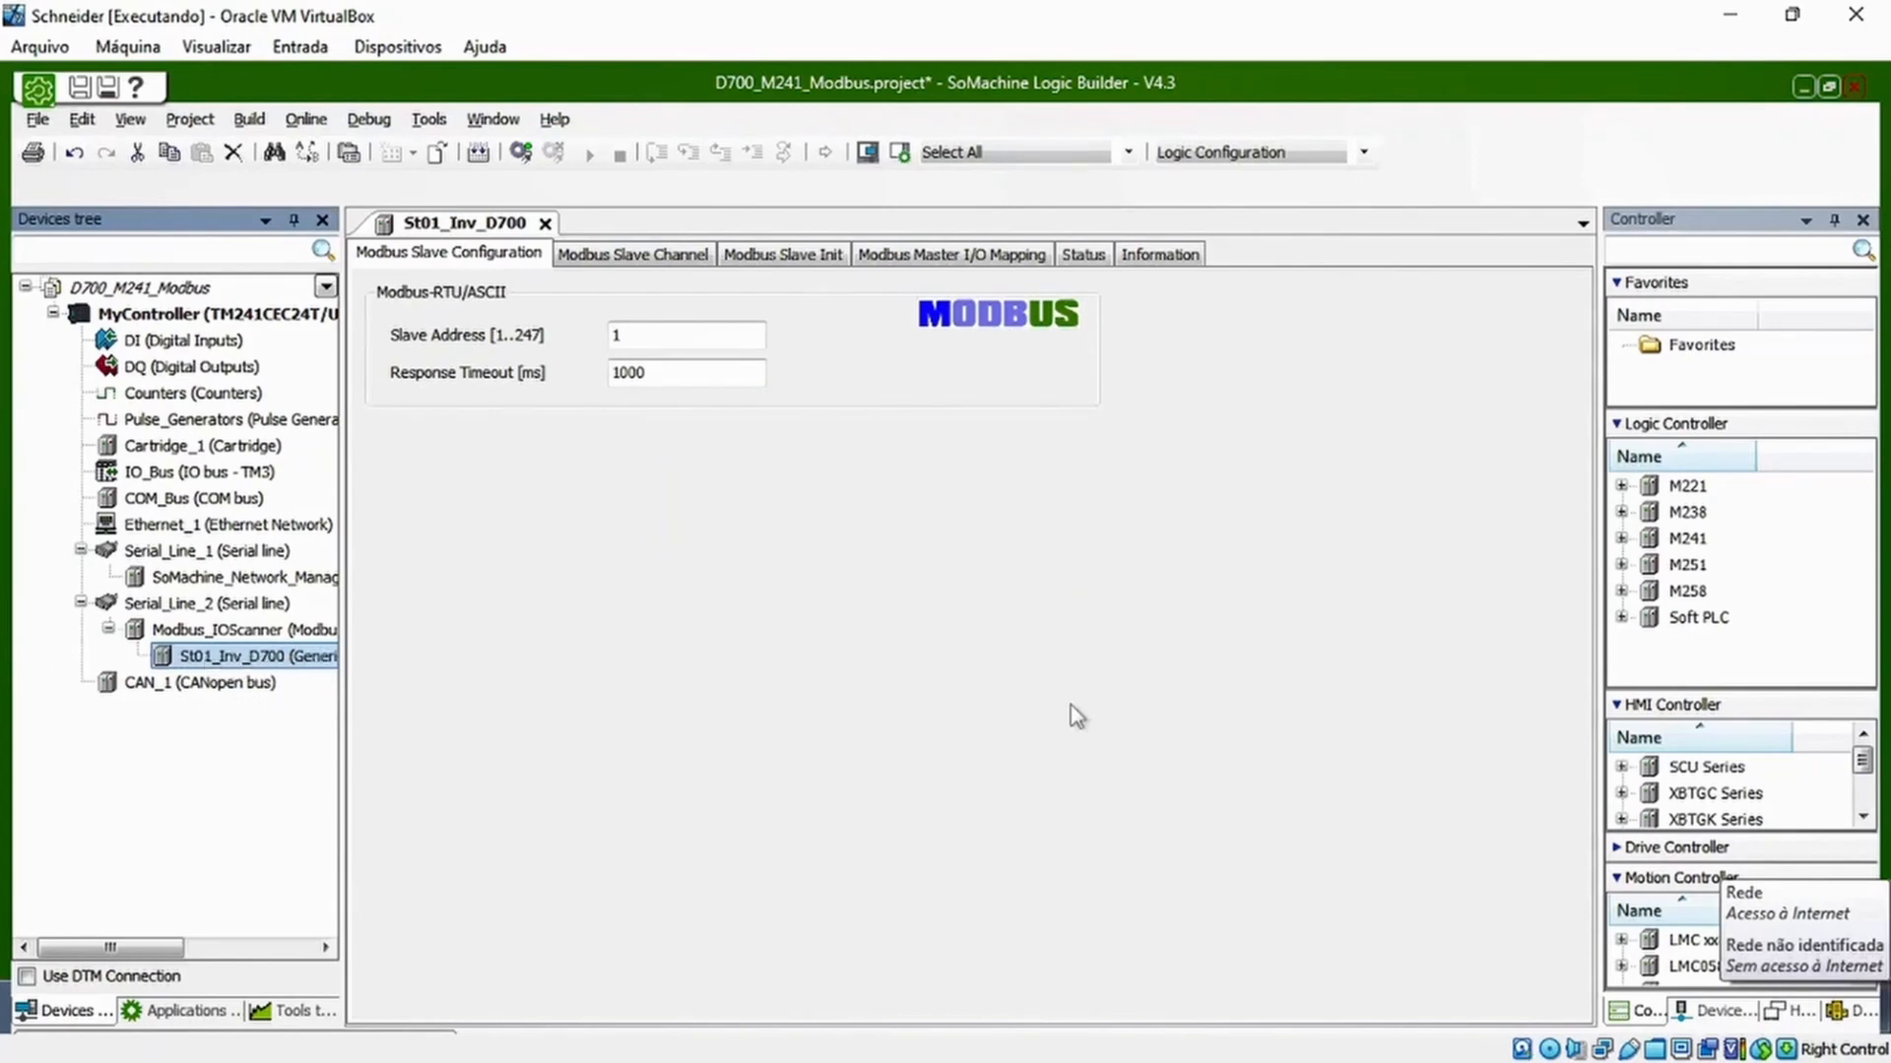
Review the St01_Inv_D700 slave's channel, initialization, I/O mapping, status and information pages, and return to its slave configuration
click(772, 548)
click(656, 258)
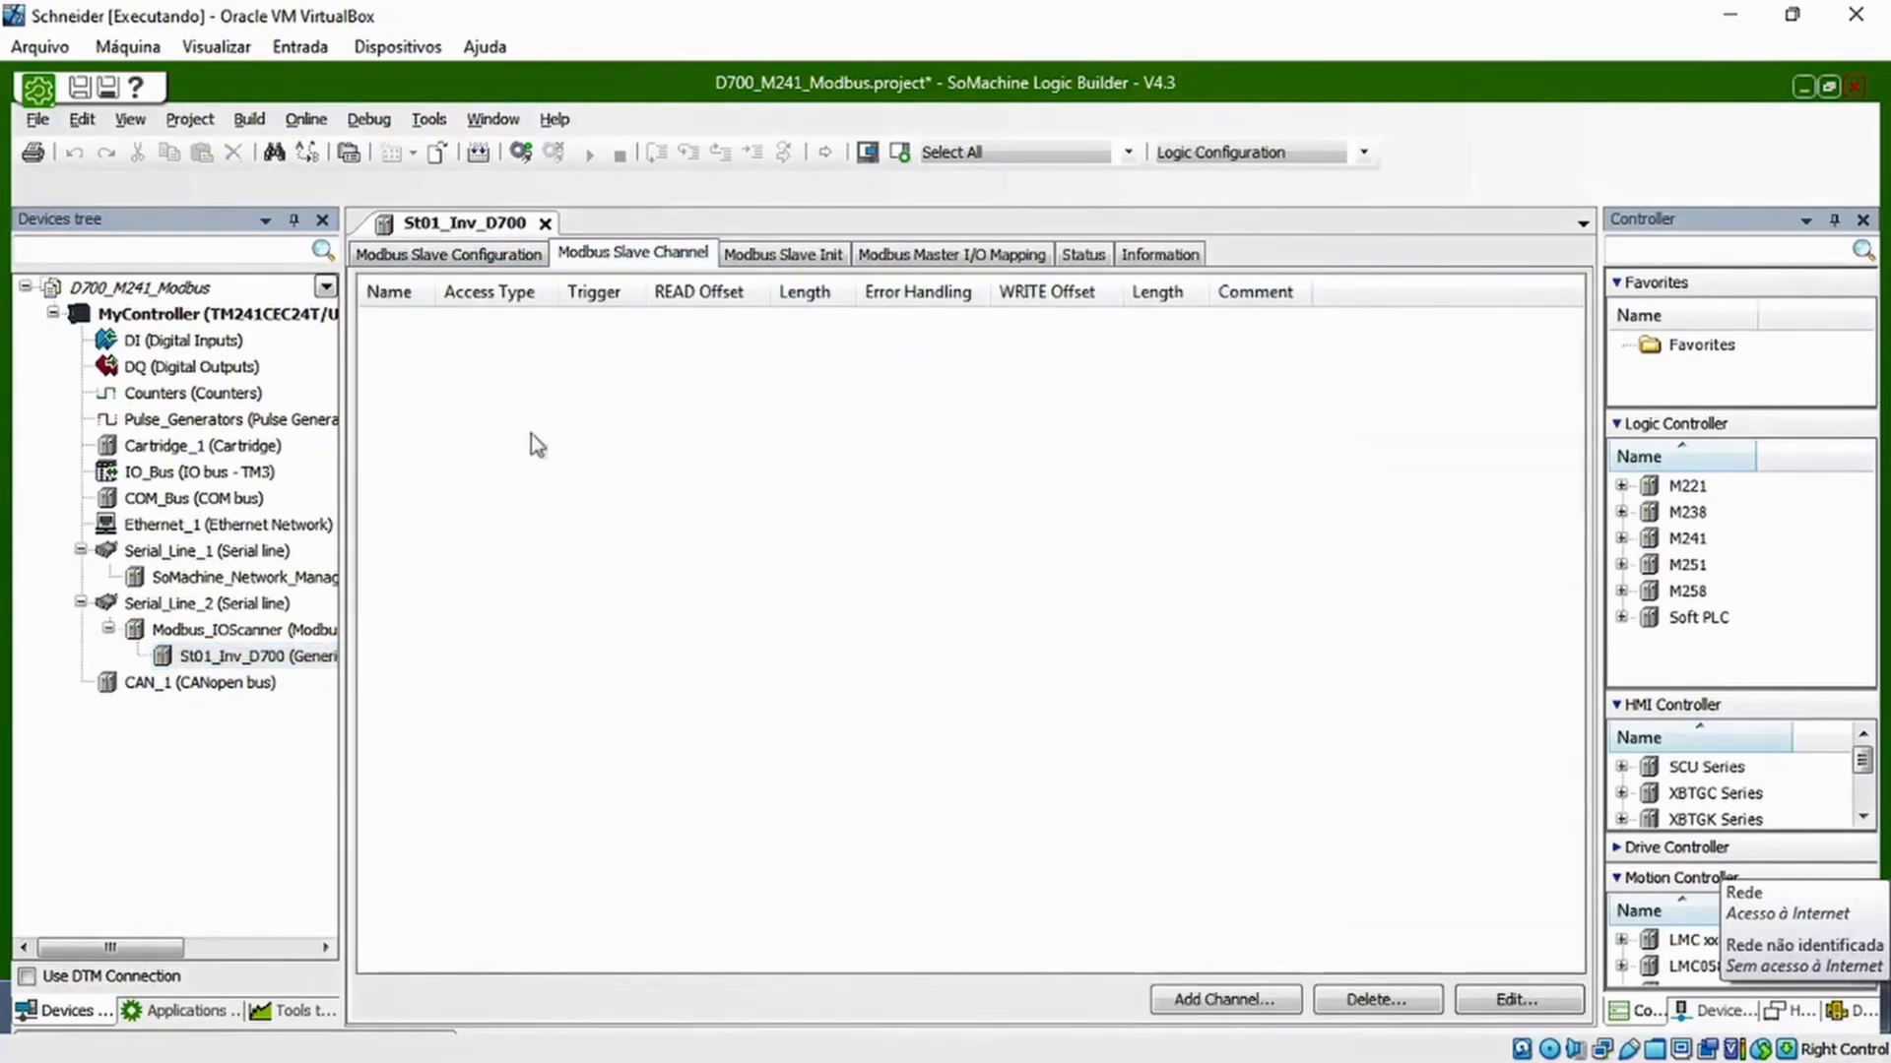
click(793, 258)
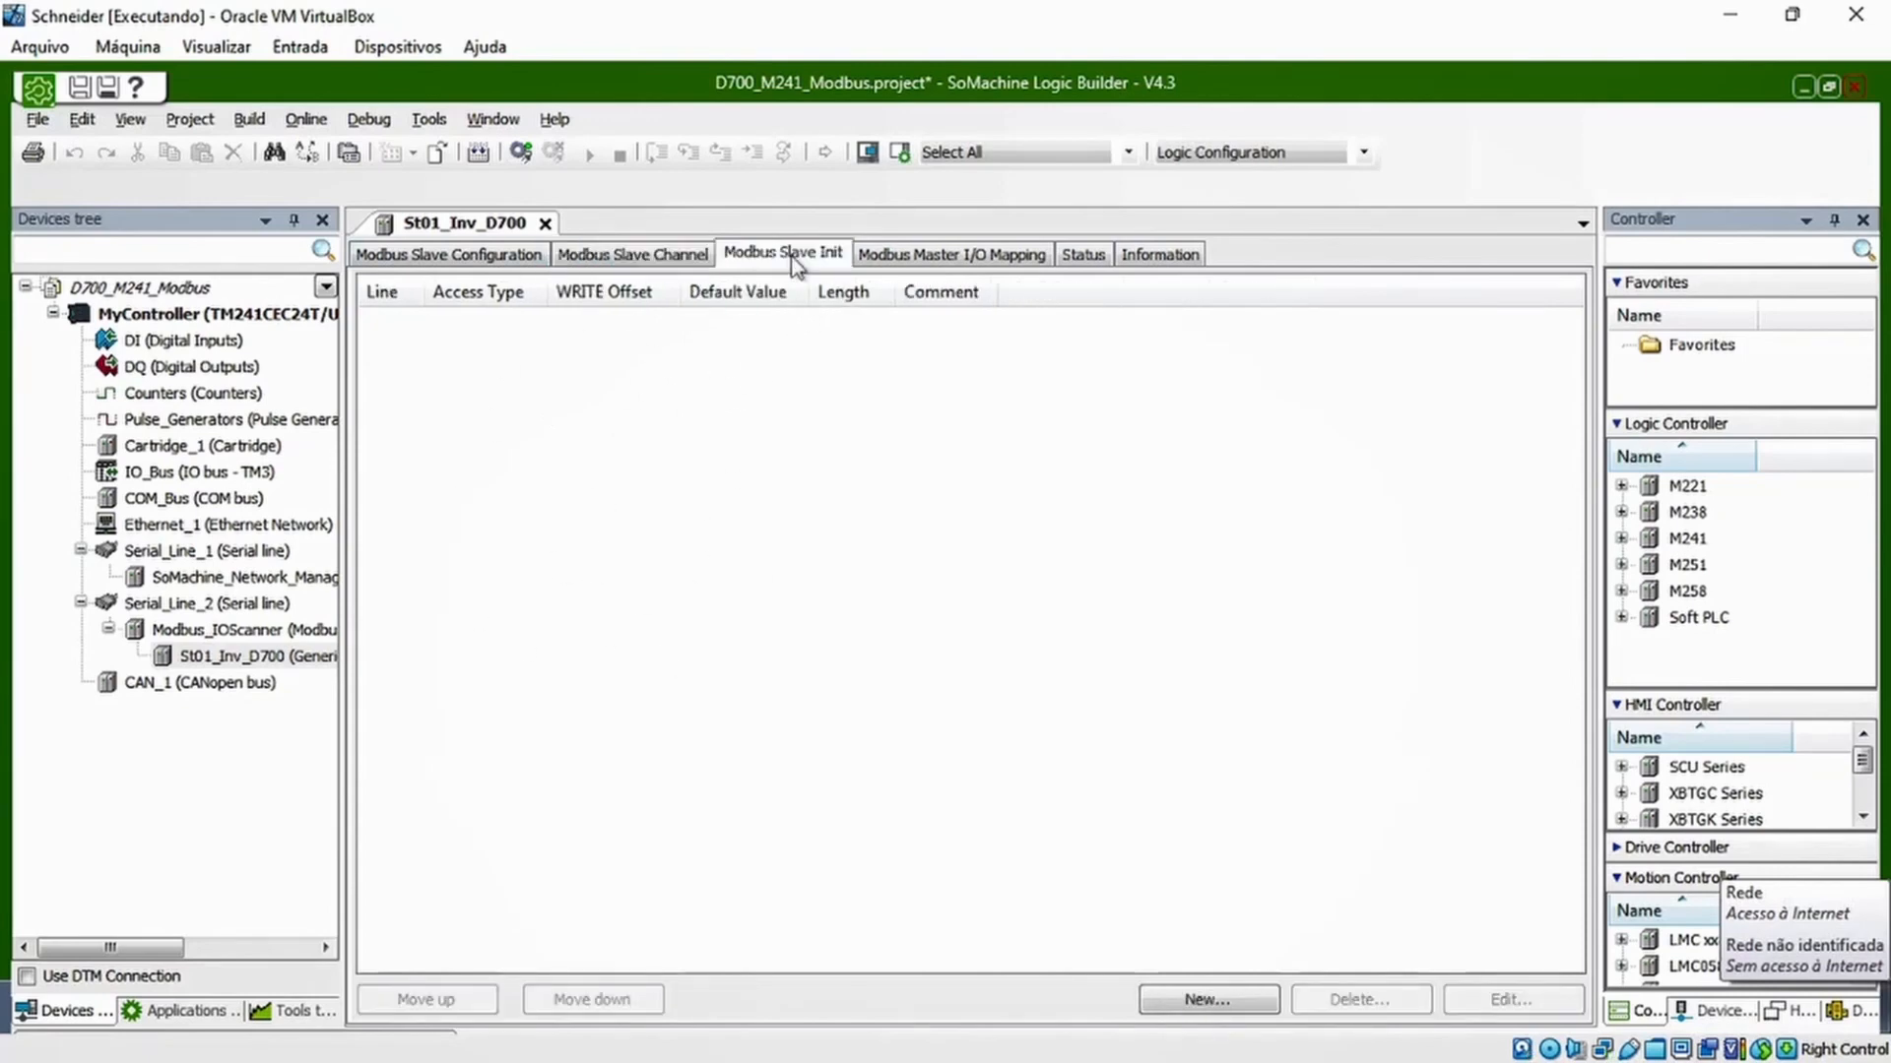
click(906, 254)
click(1084, 258)
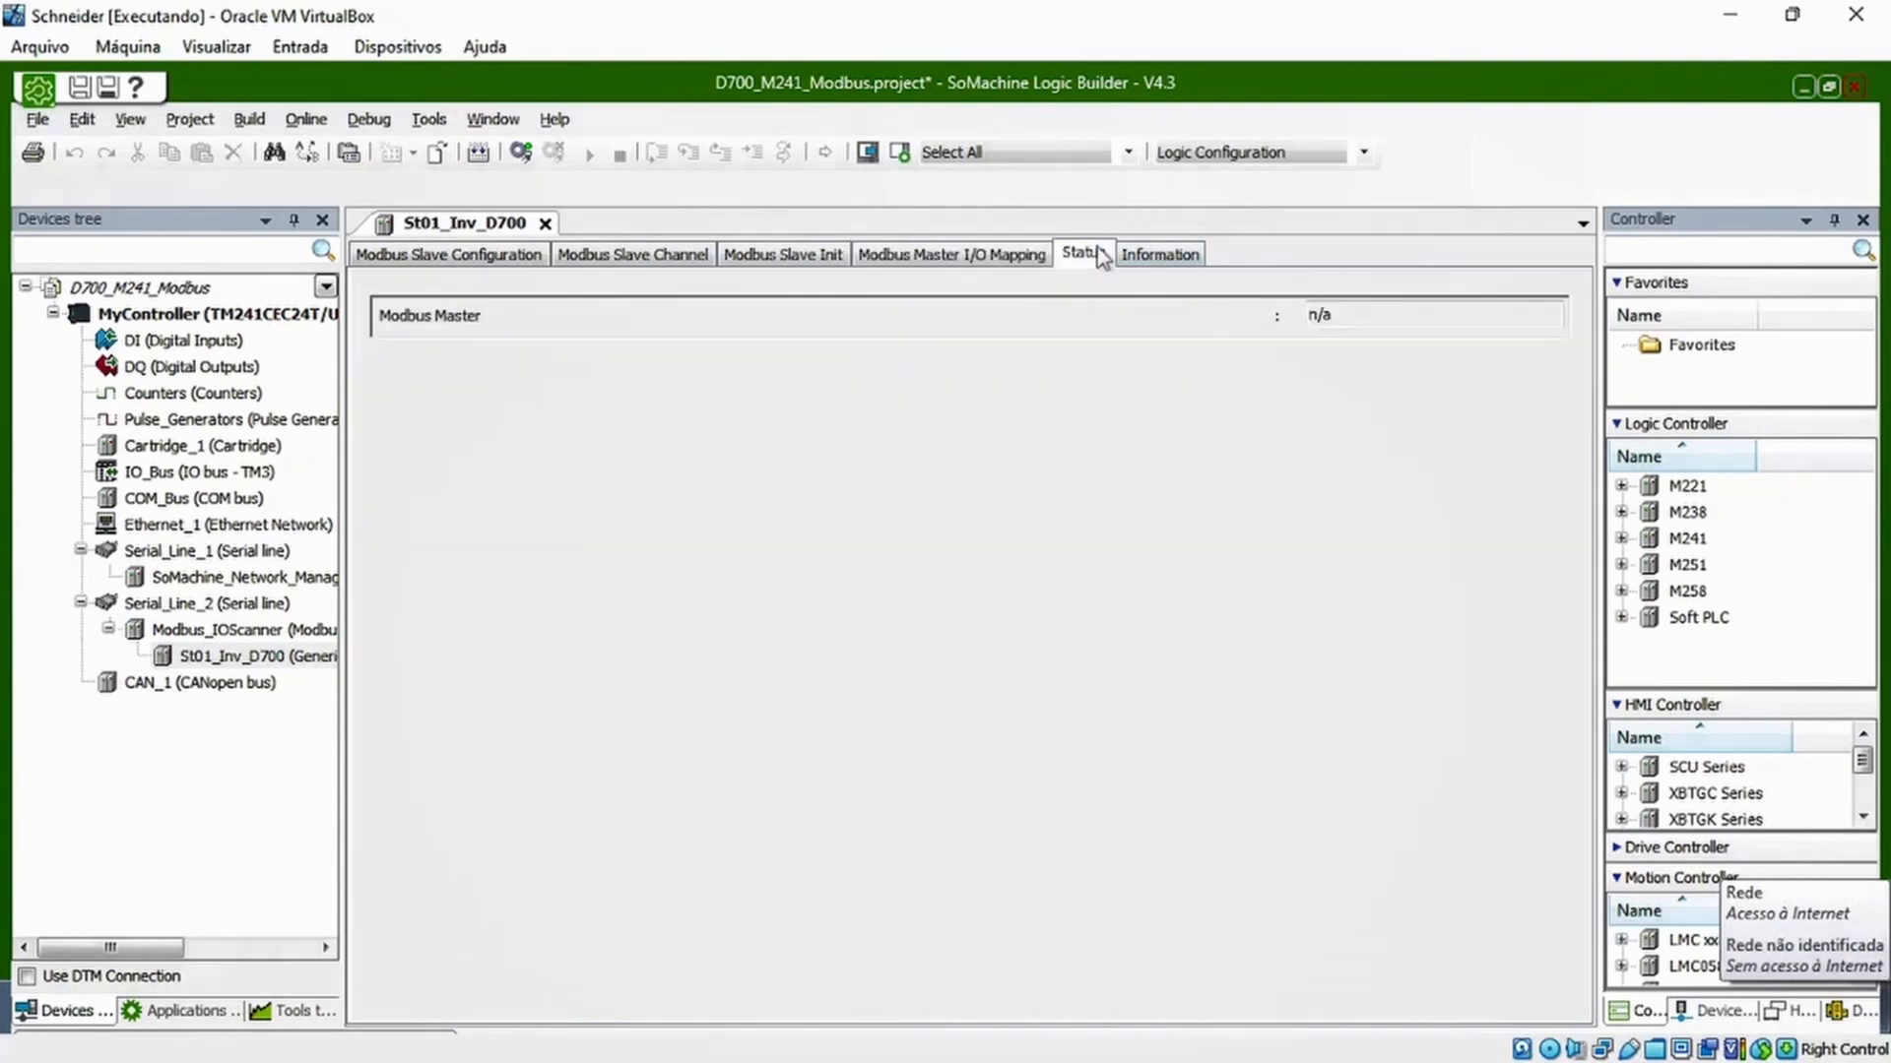
click(1150, 260)
click(448, 258)
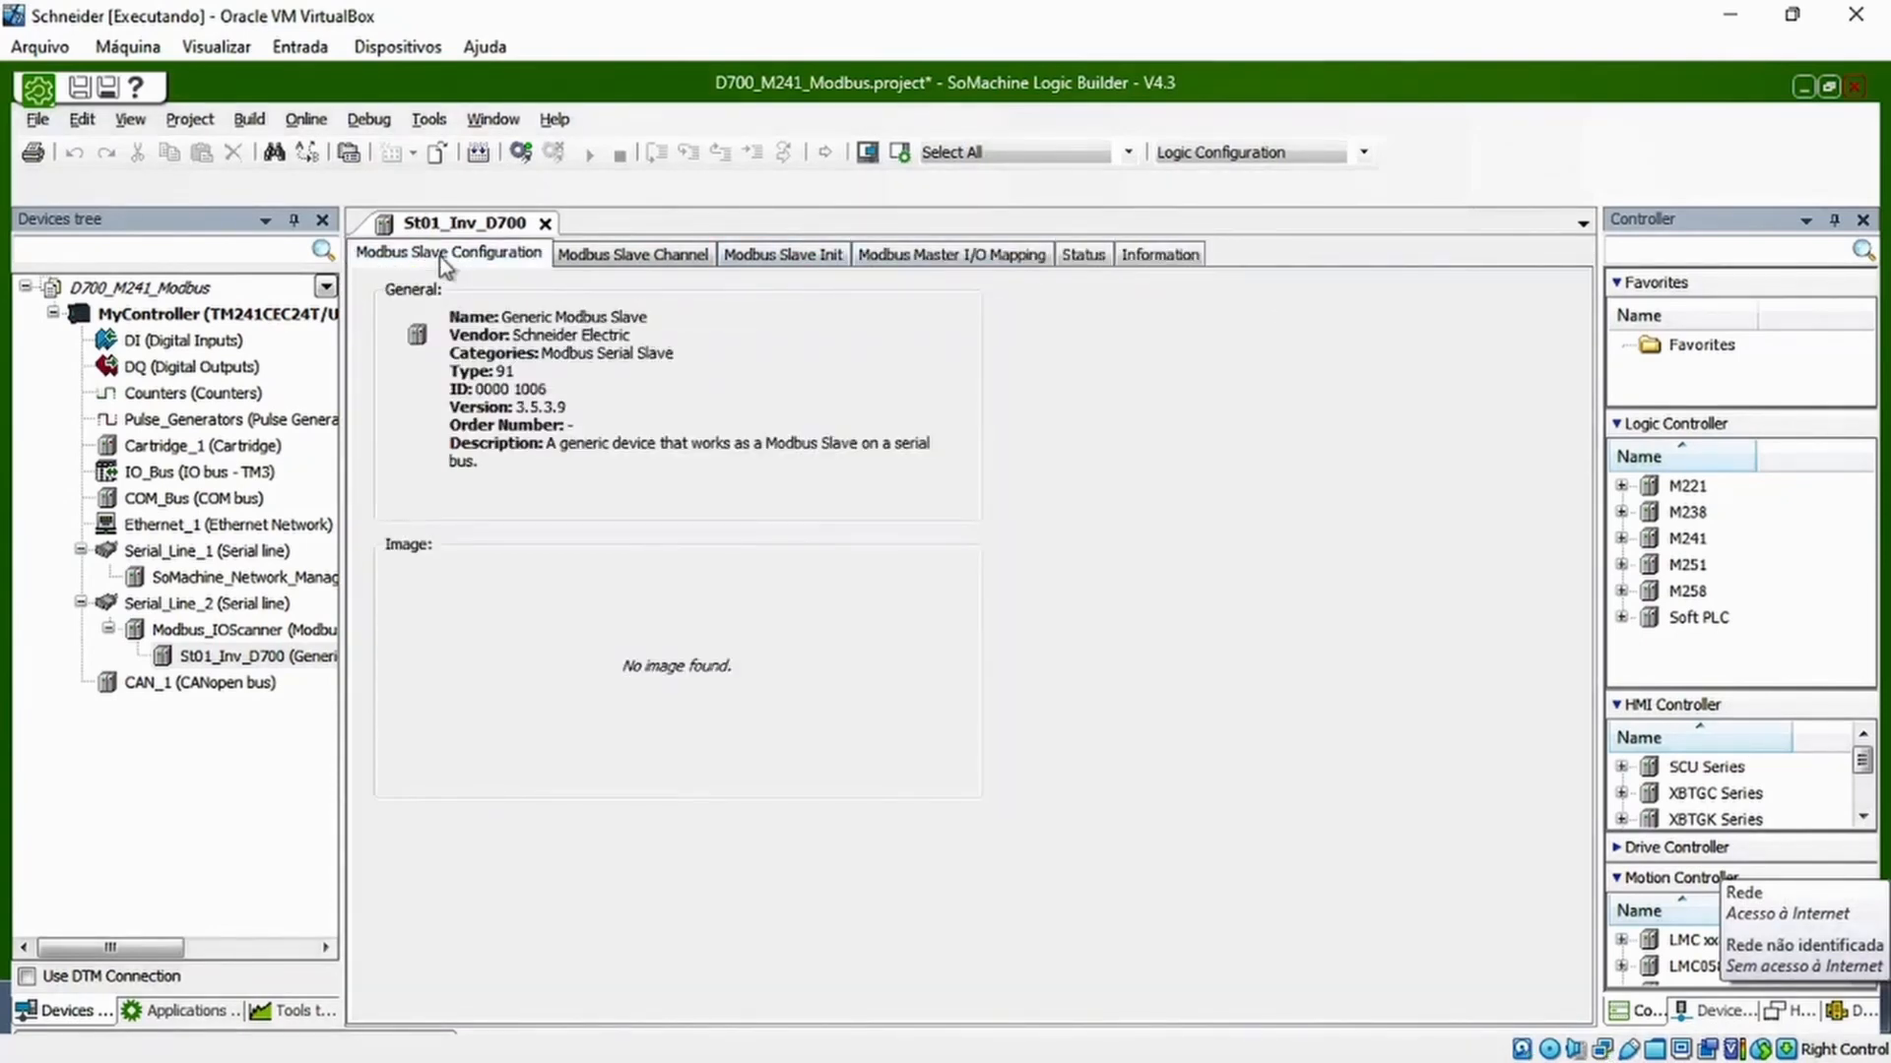
View the properties of the Modbus_IOScanner and close them without changes
click(226, 638)
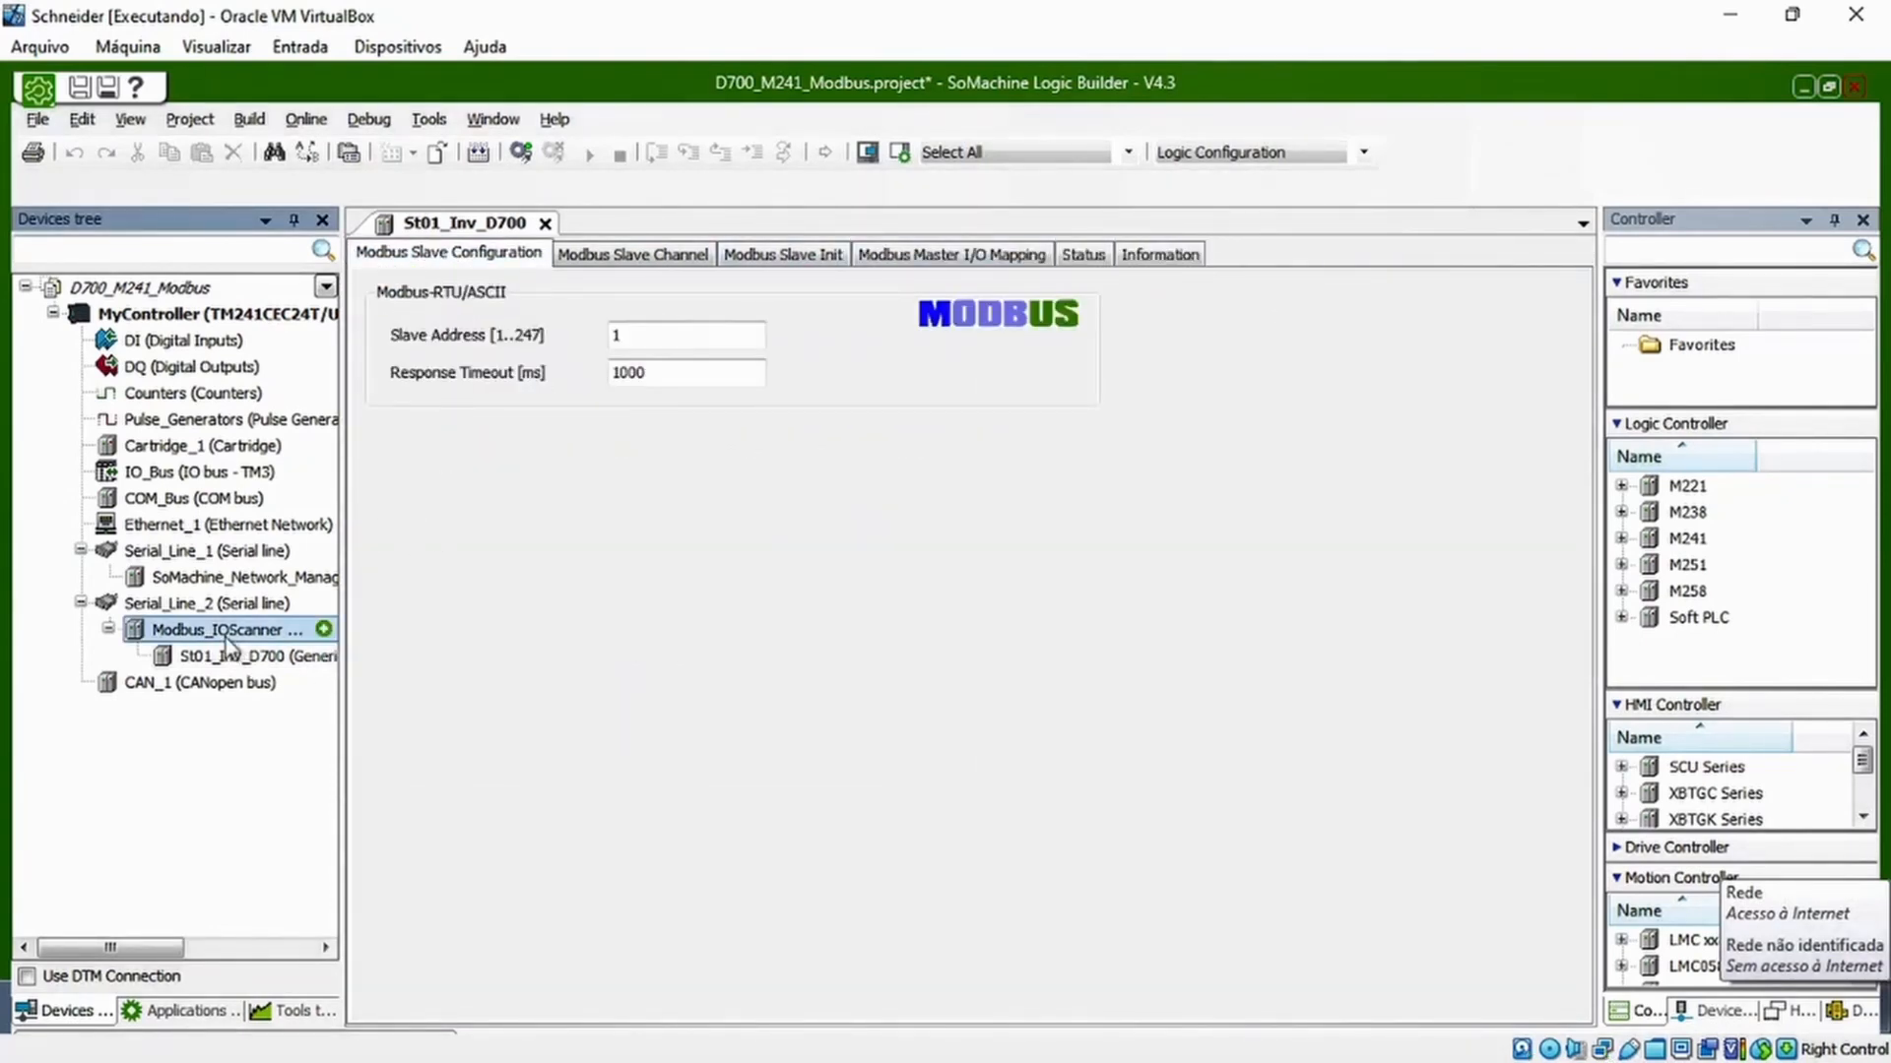
right_click(216, 638)
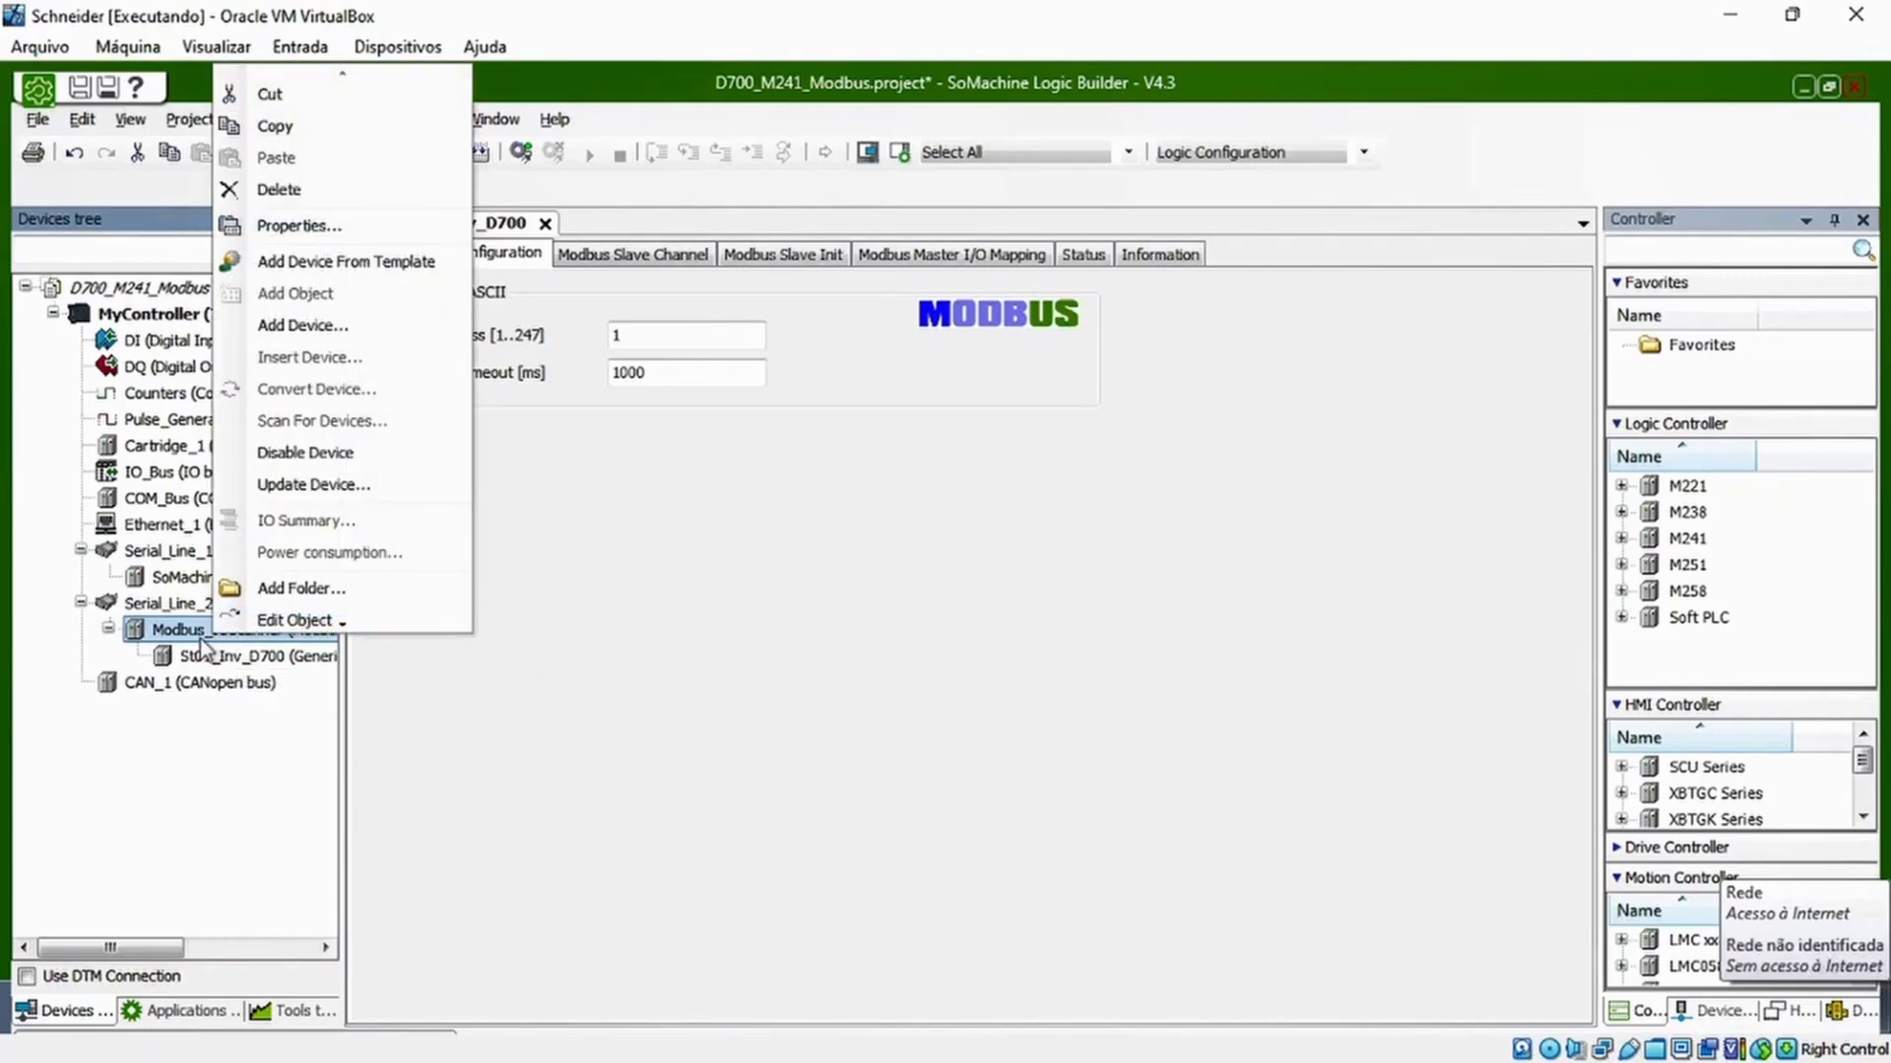
click(306, 225)
click(1203, 416)
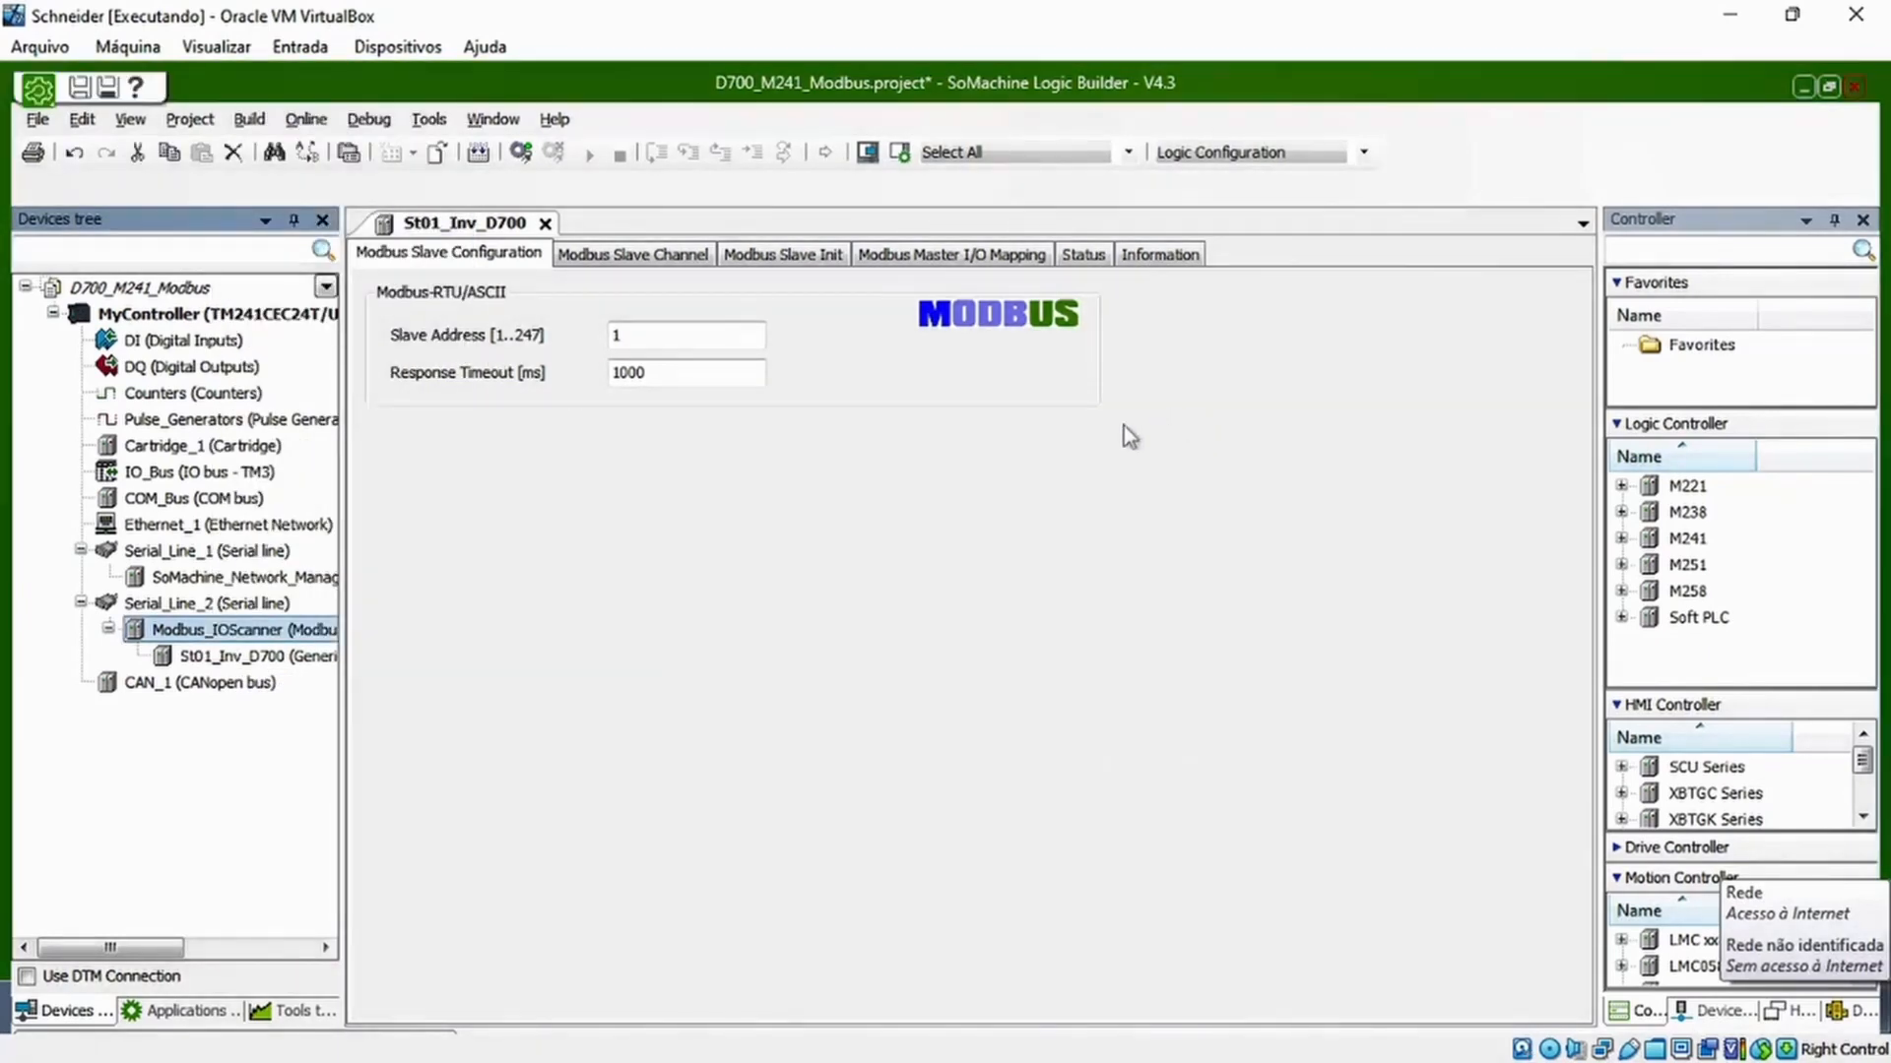
Open the Serial_Line_2 configuration and examine its baud rate options
click(177, 605)
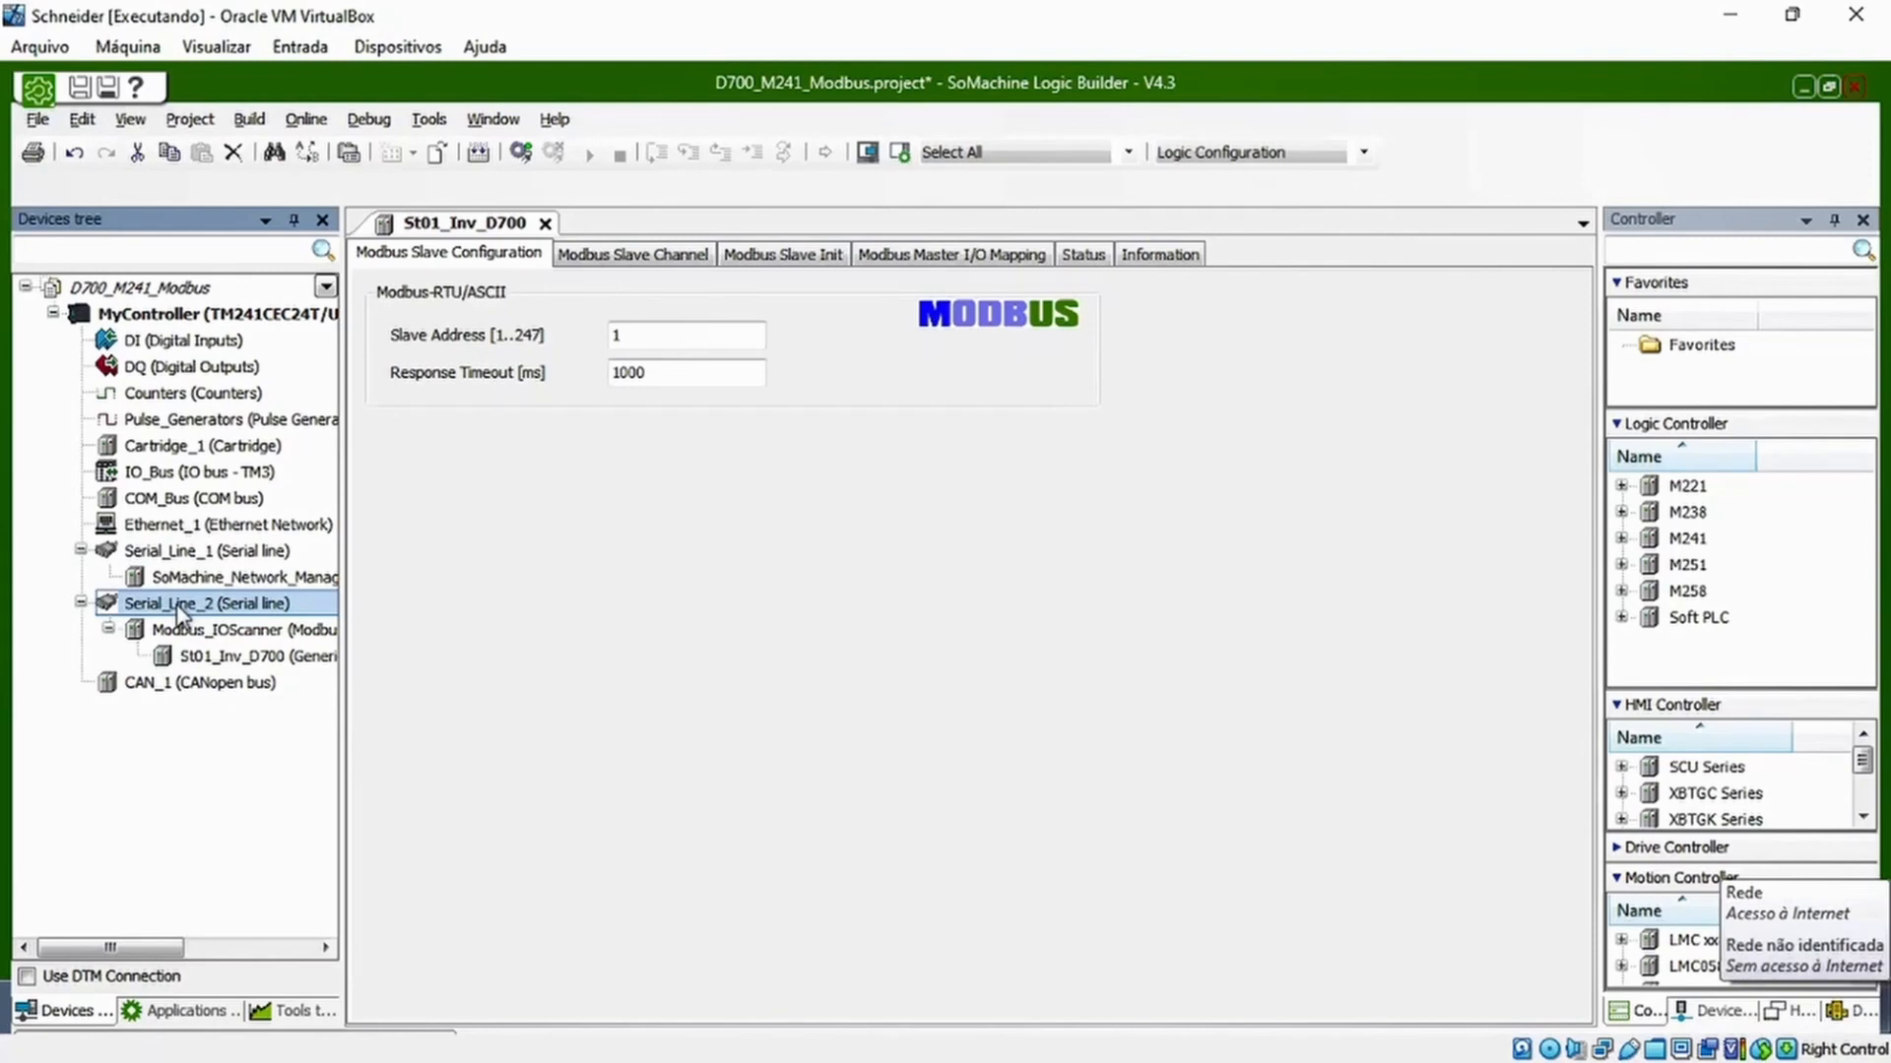
click(217, 630)
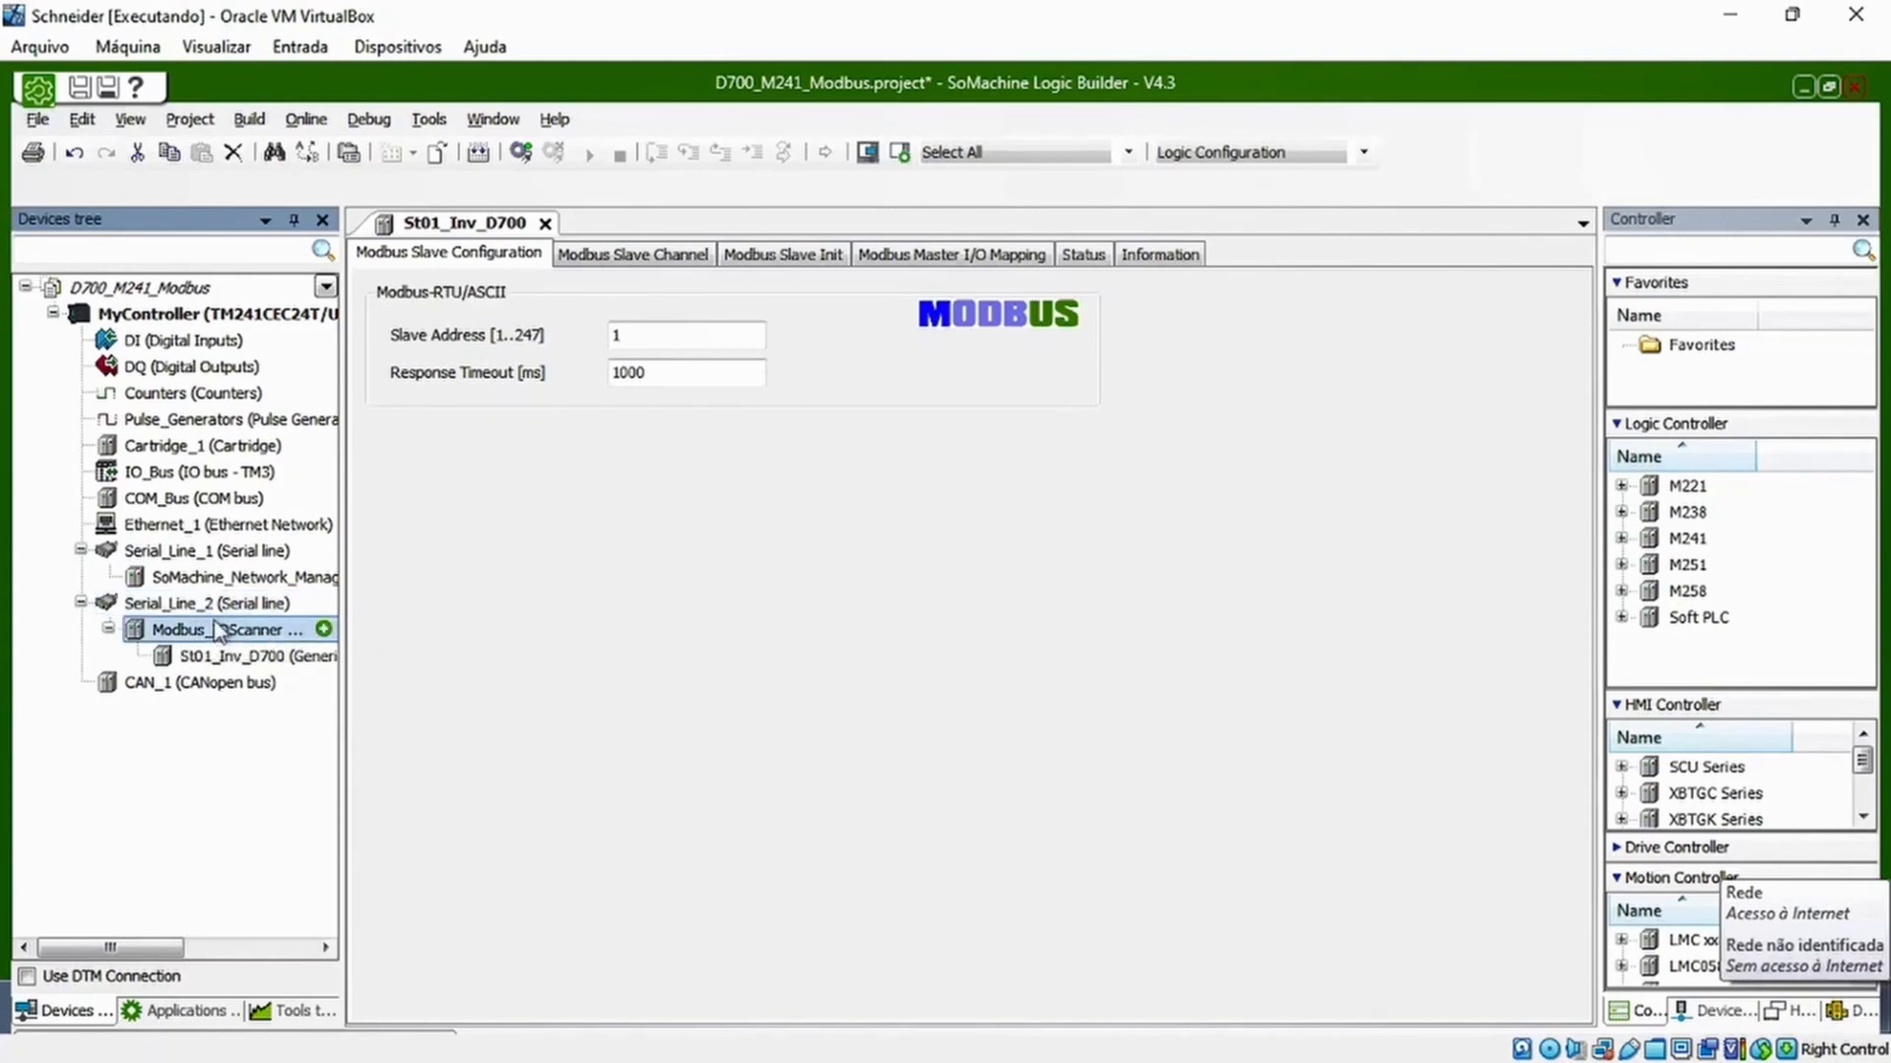
double_click(215, 605)
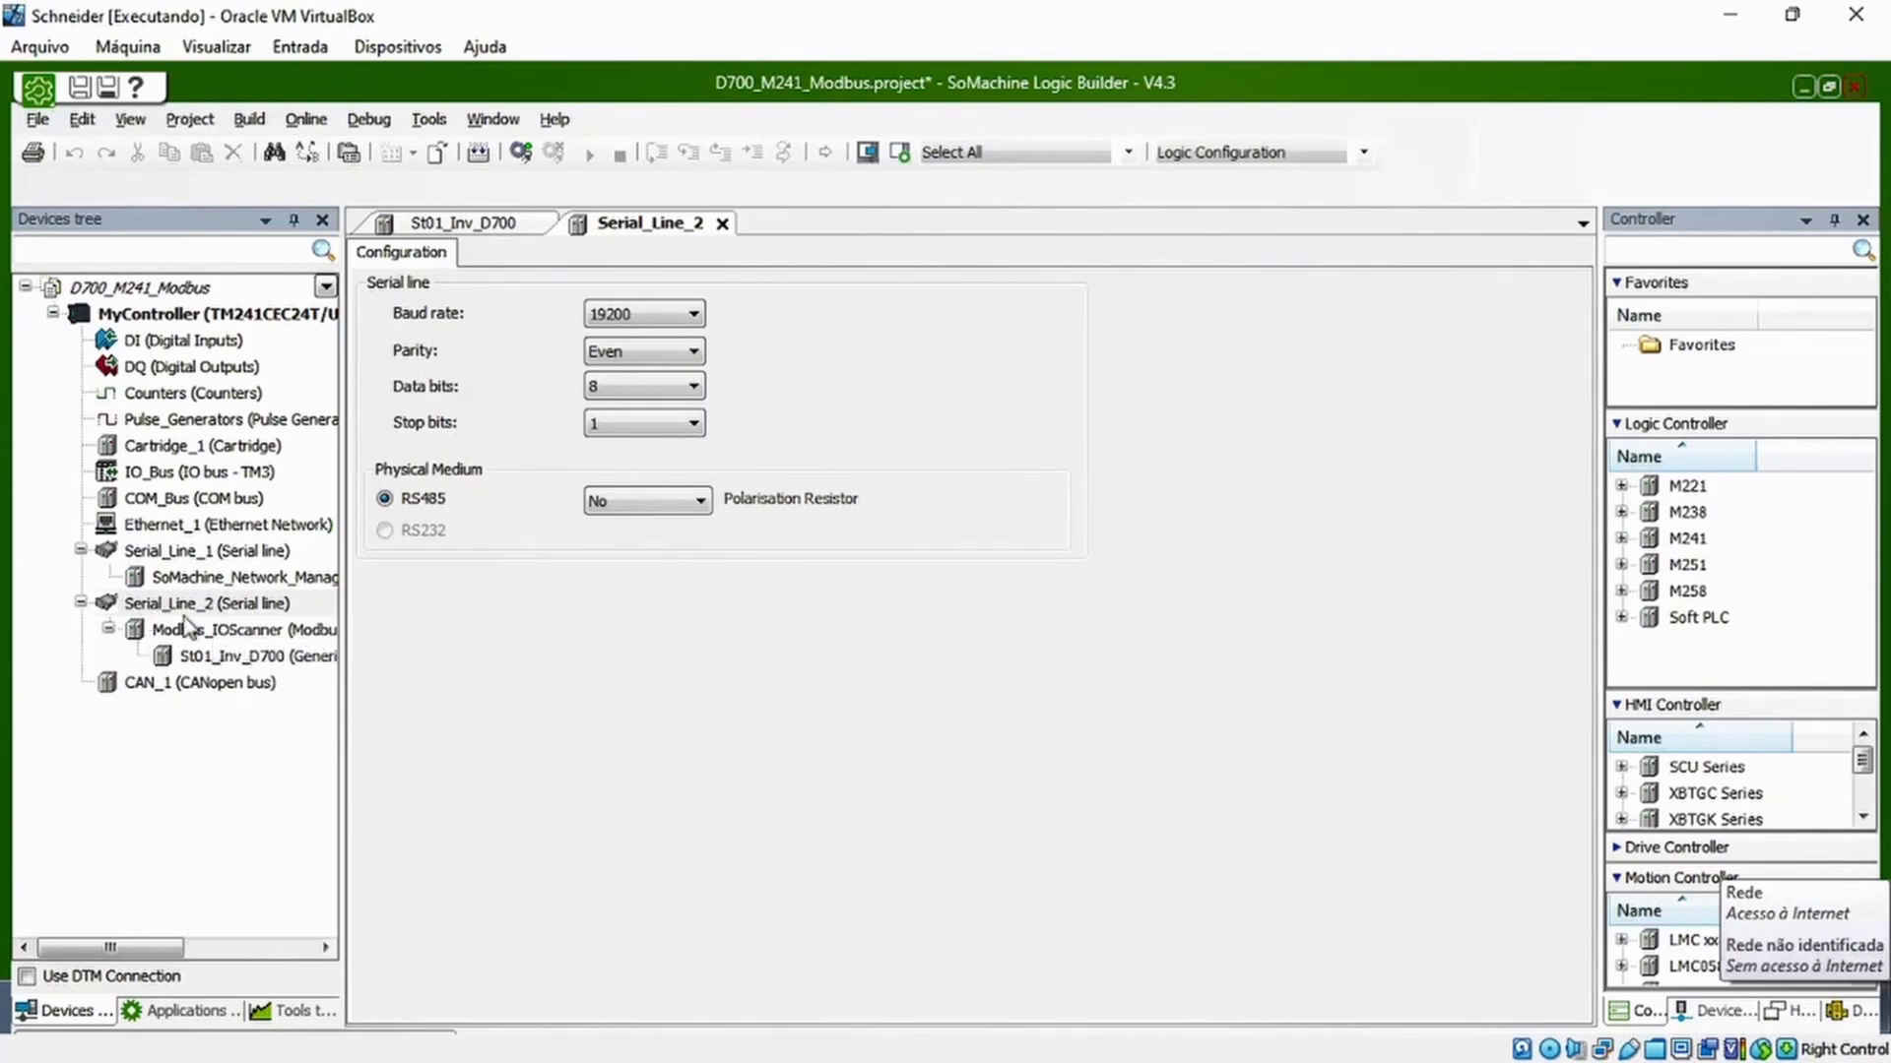
click(615, 313)
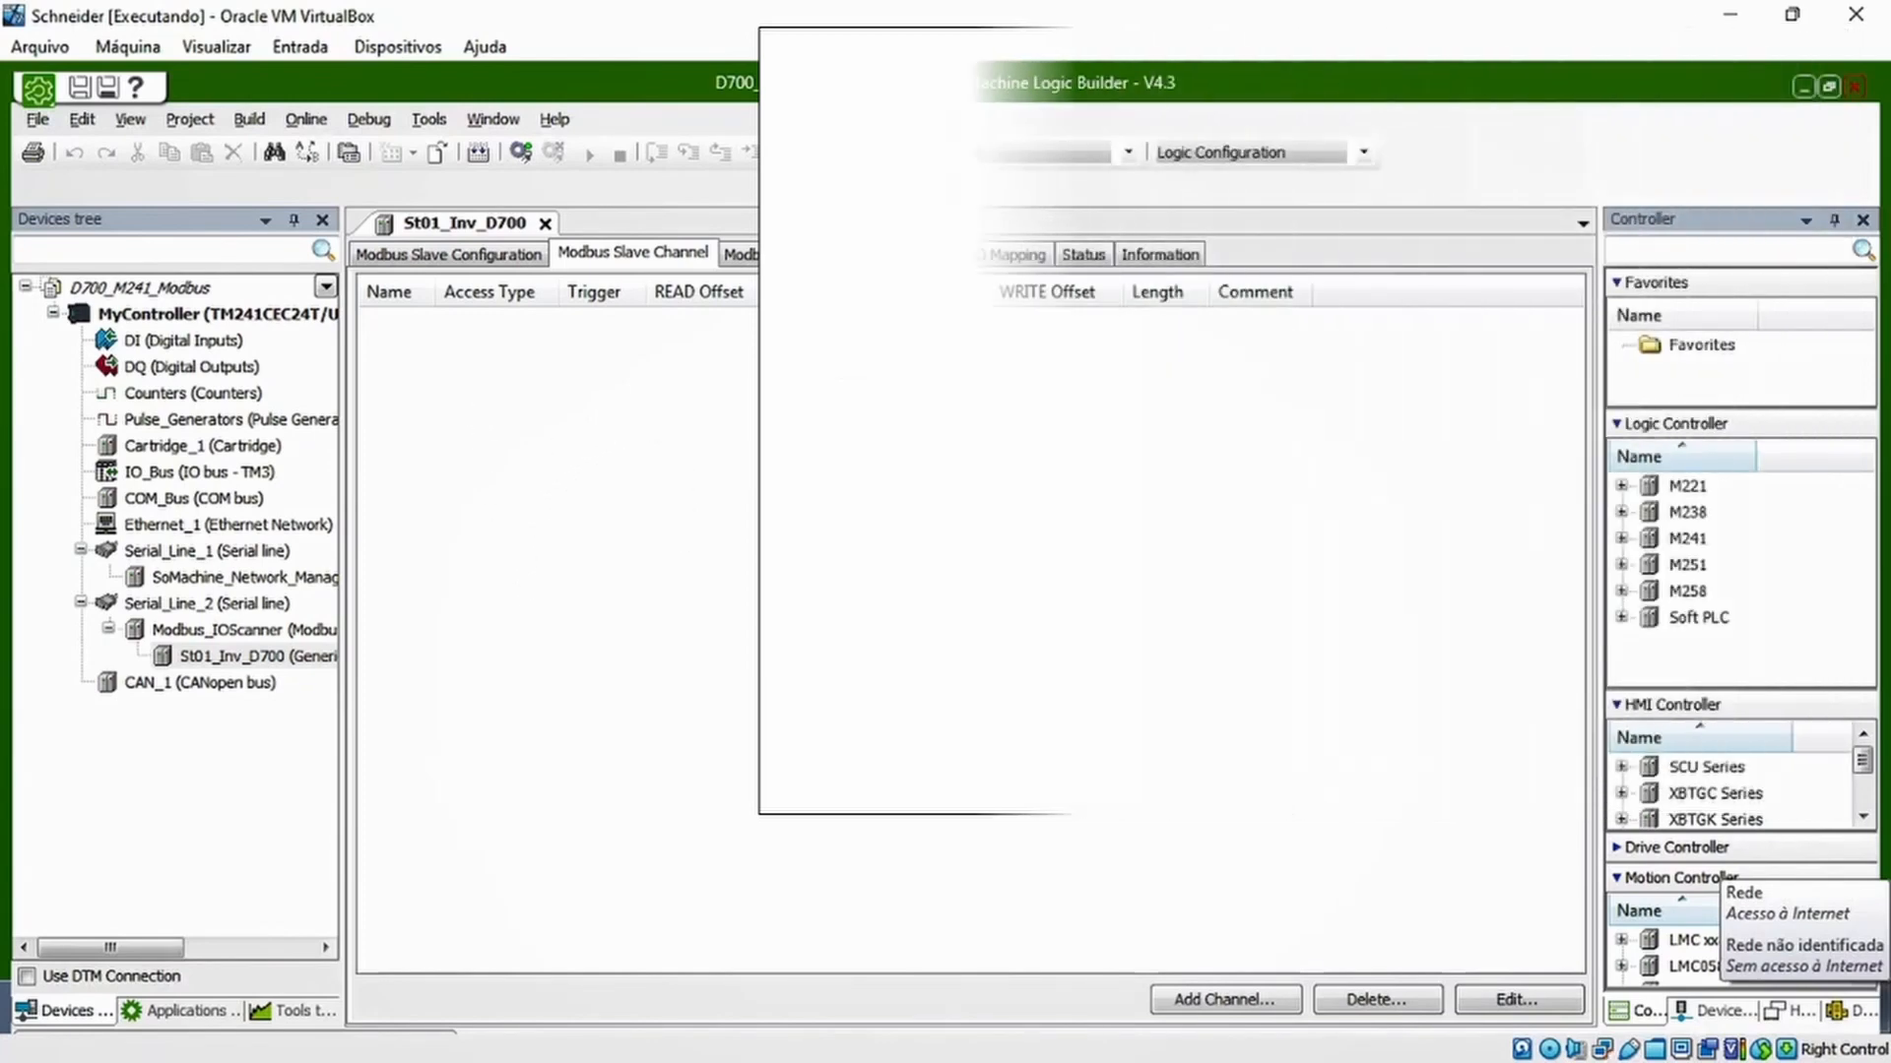
Start a new Modbus channel for the St01_Inv_D700 slave and name it Status_Dig_Inv
click(1213, 1005)
drag(888, 334, 785, 347)
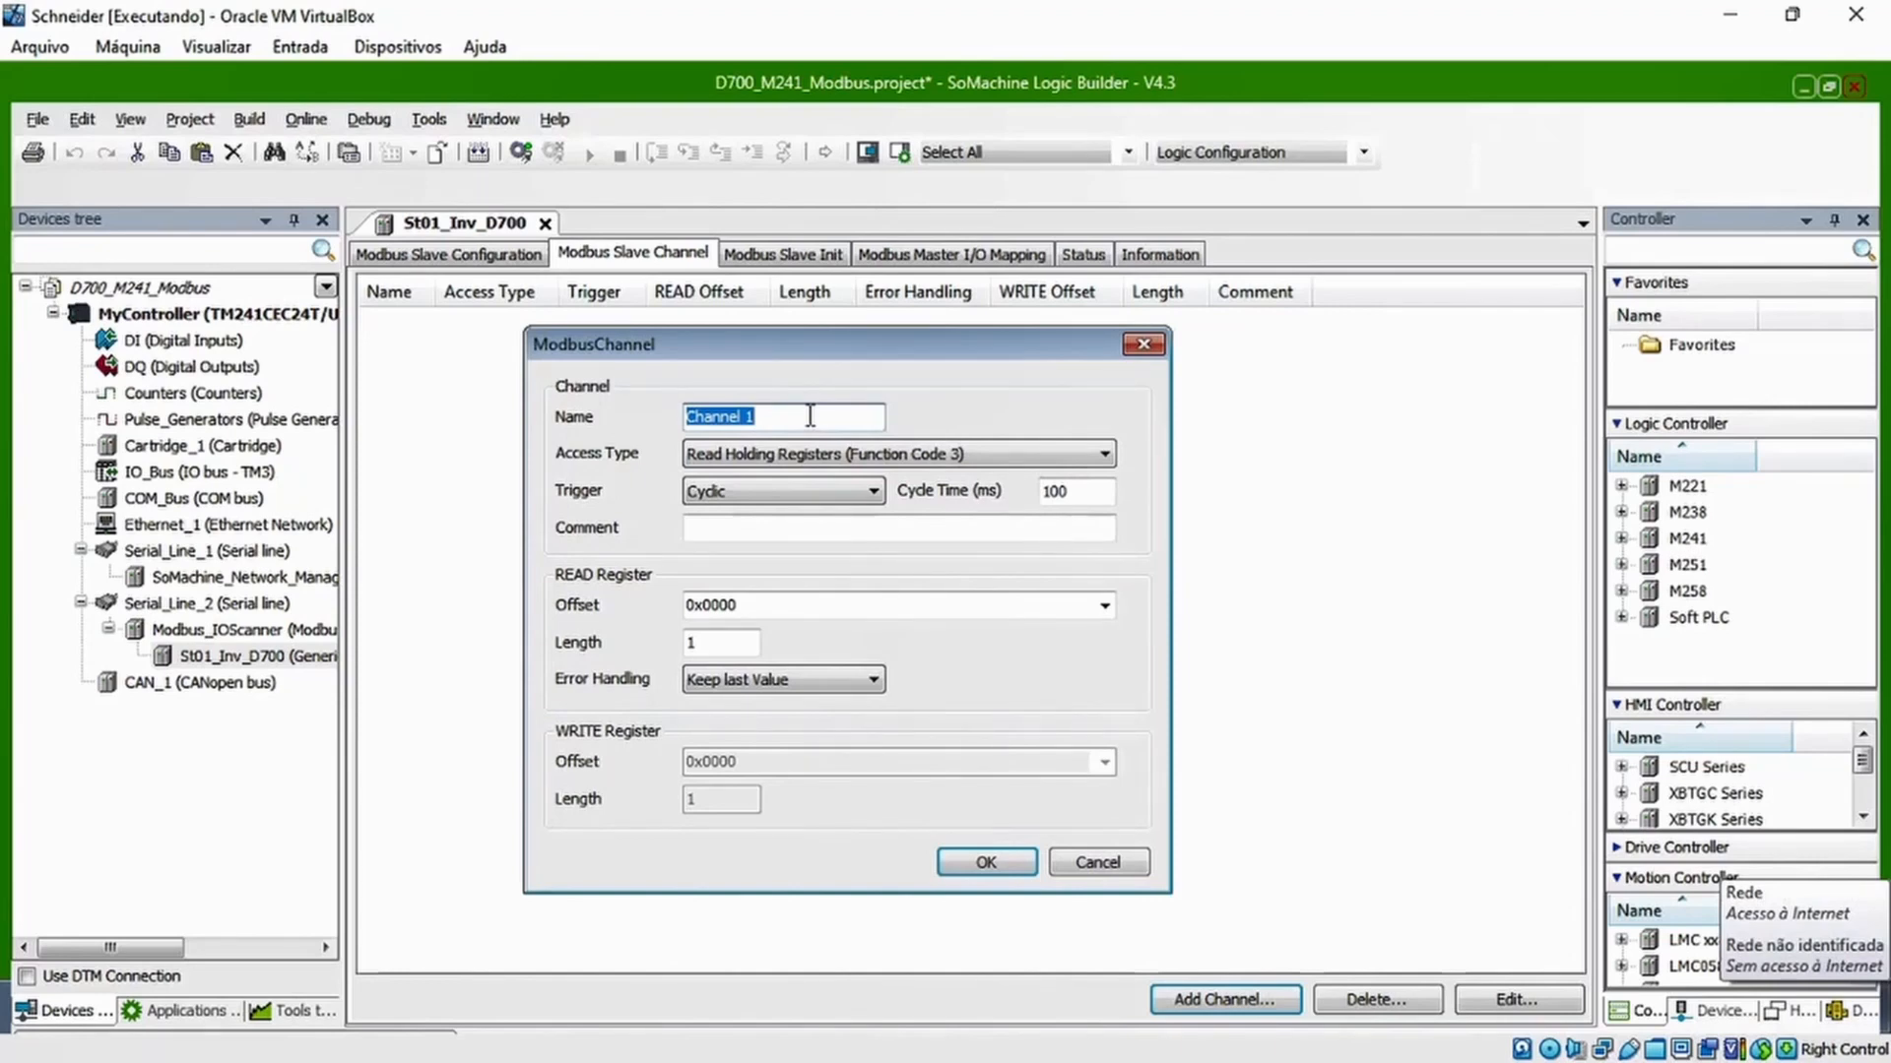
text(St)
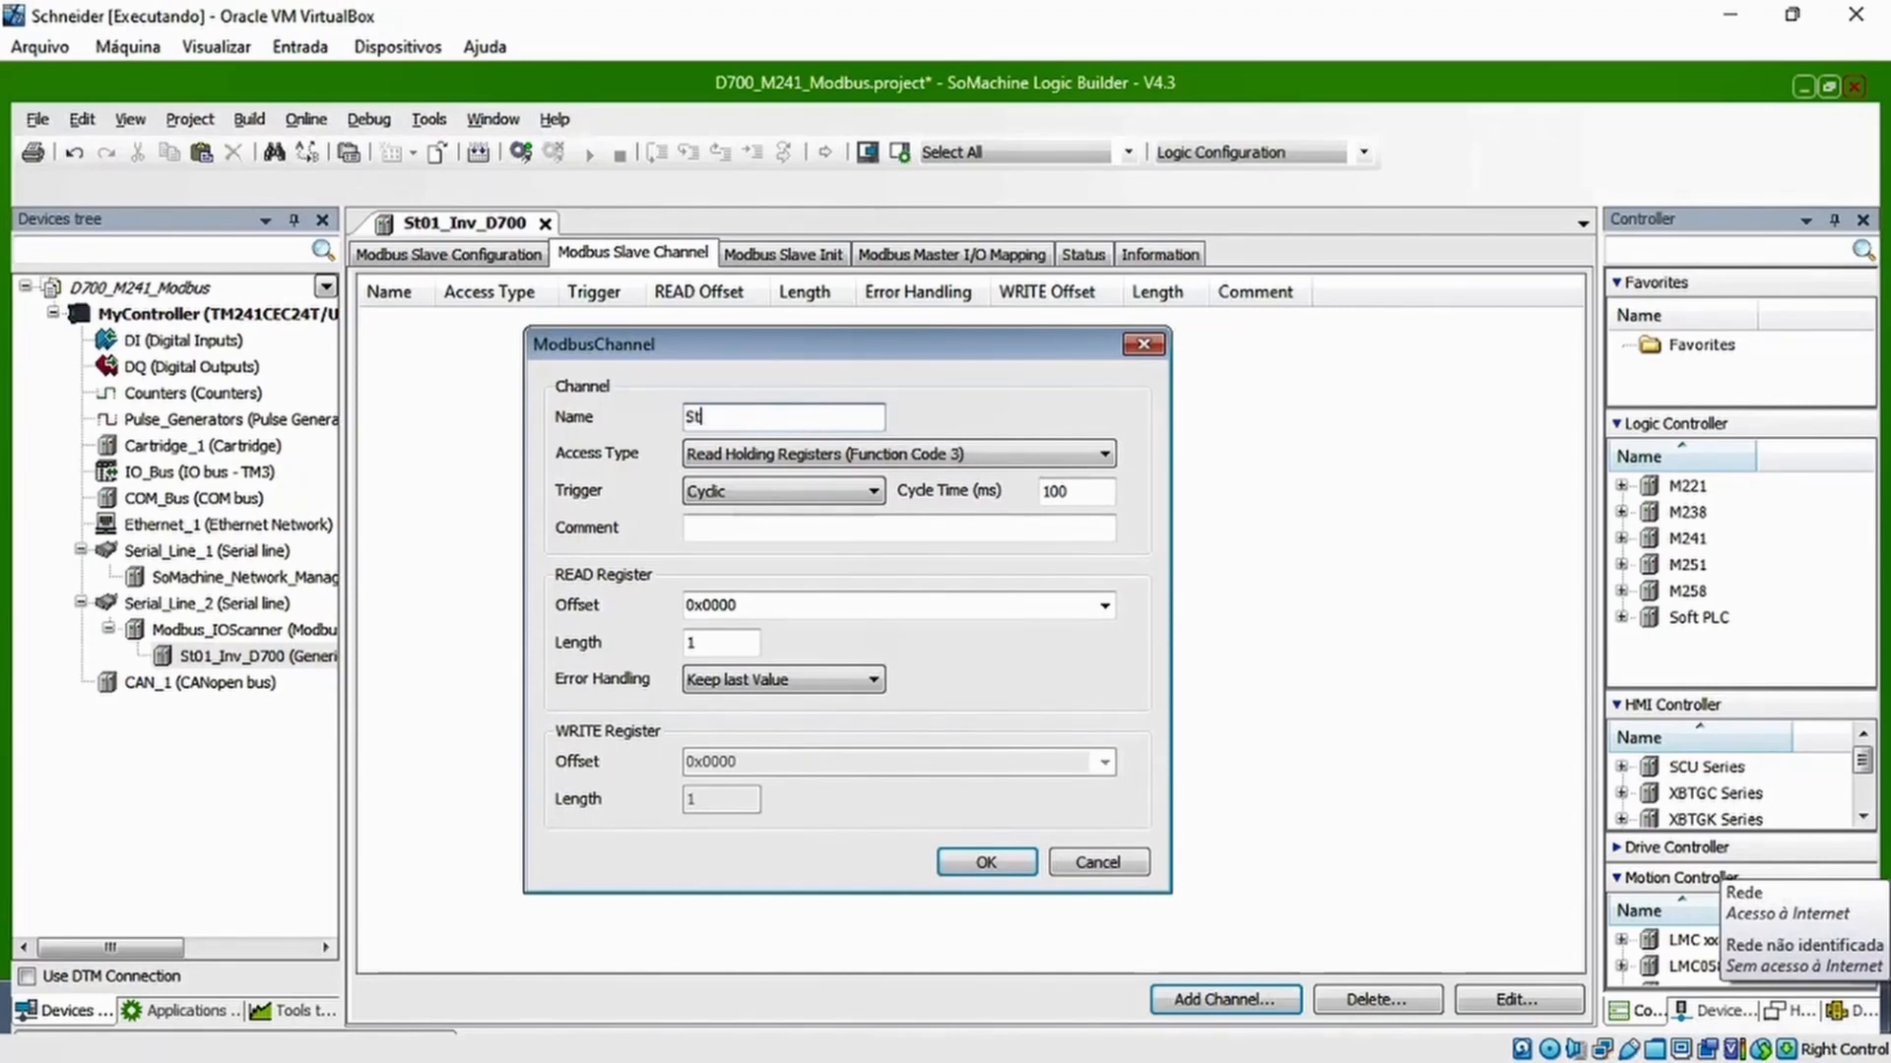
text(atus_Dig_Inv)
Enter the comment 'Status digitais do inversor' for the Status_Dig_Inv channel
click(766, 527)
text(Stat)
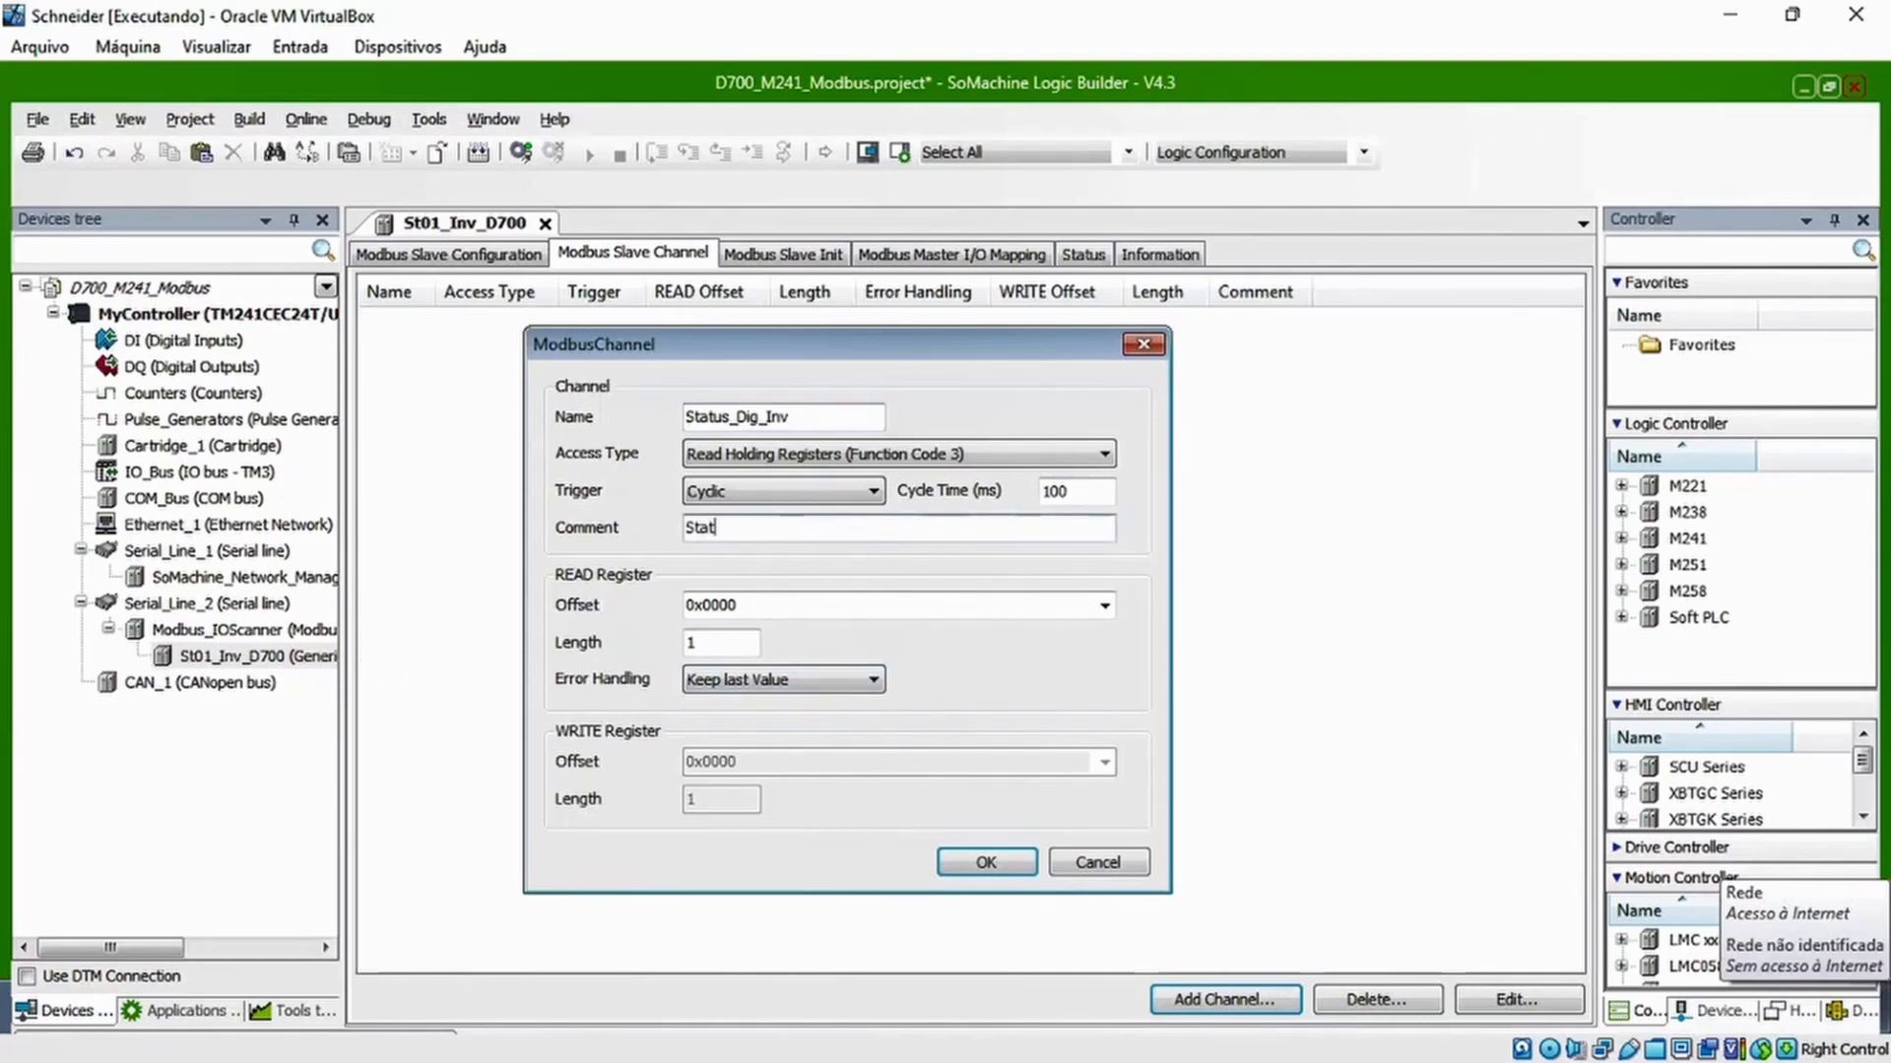
text(us digitais do invr)
key(BackSpace)
text(ersor)
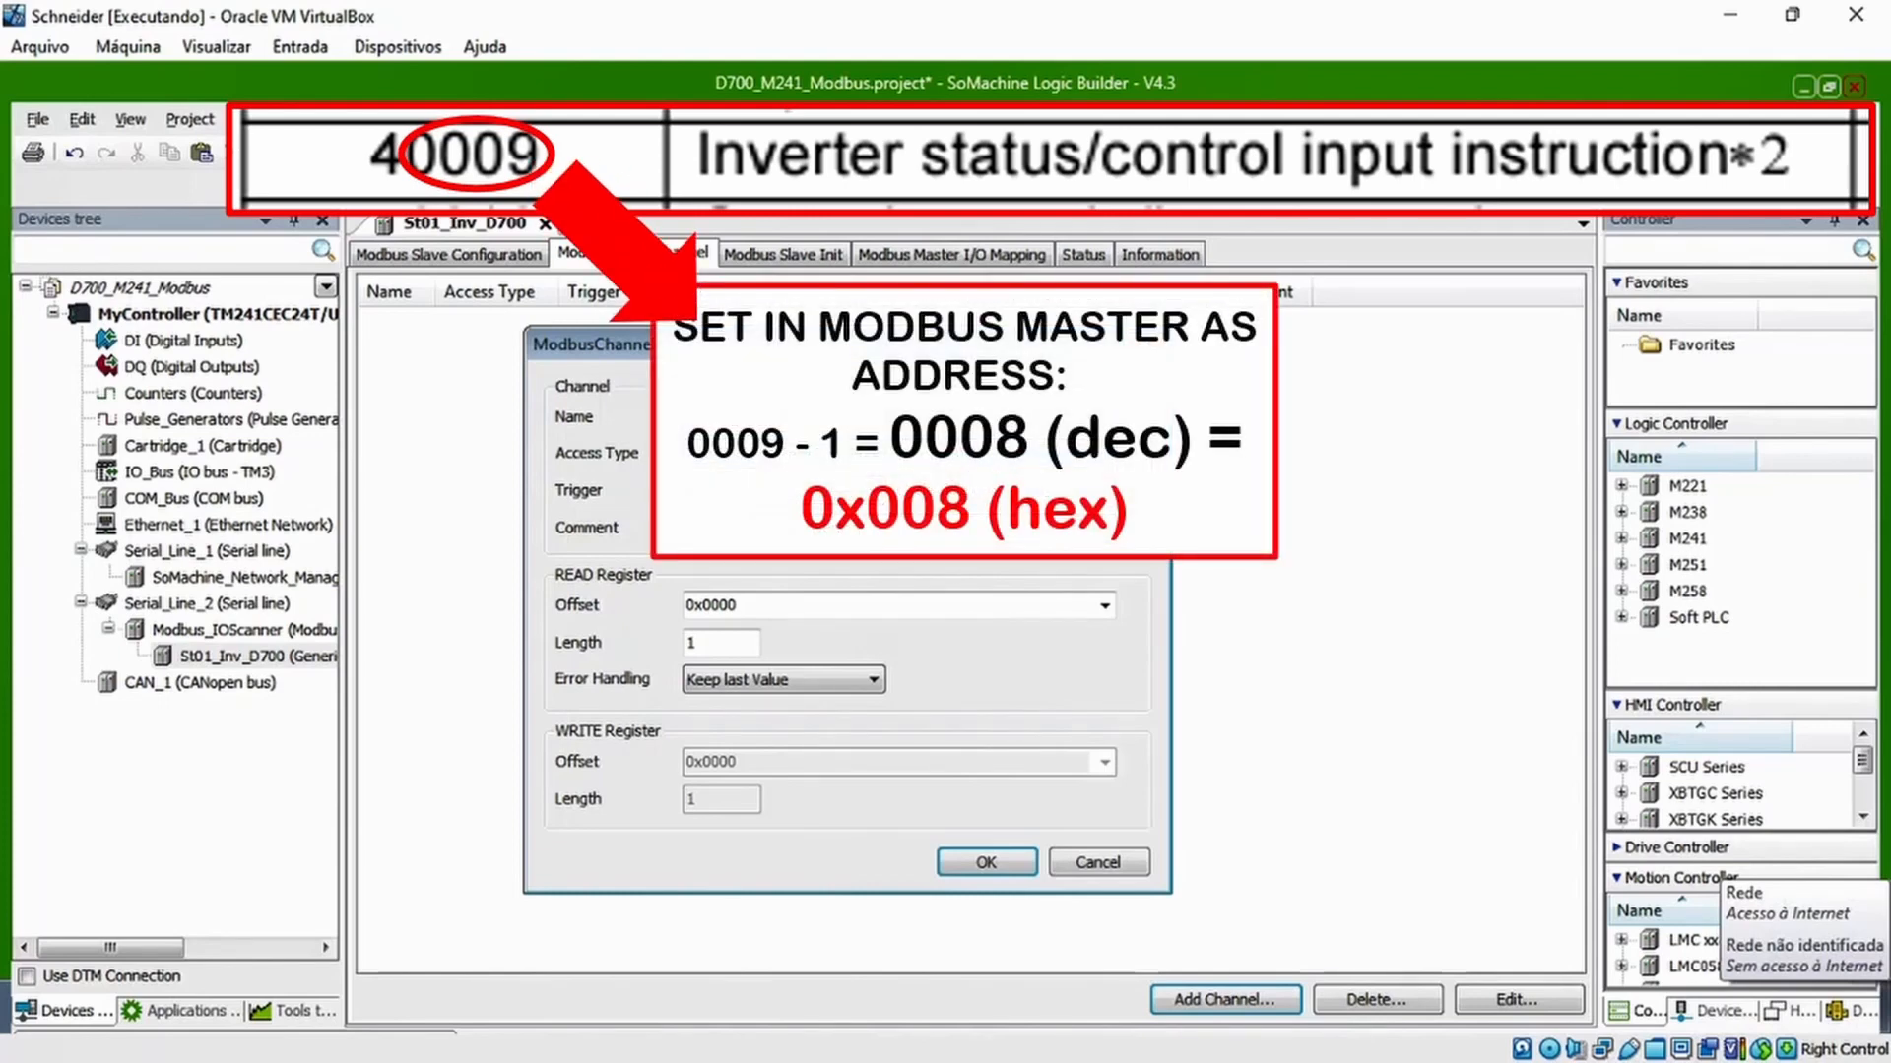
Set the Status_Dig_Inv channel's READ register offset to 0x0008 and confirm the channel
double_click(786, 609)
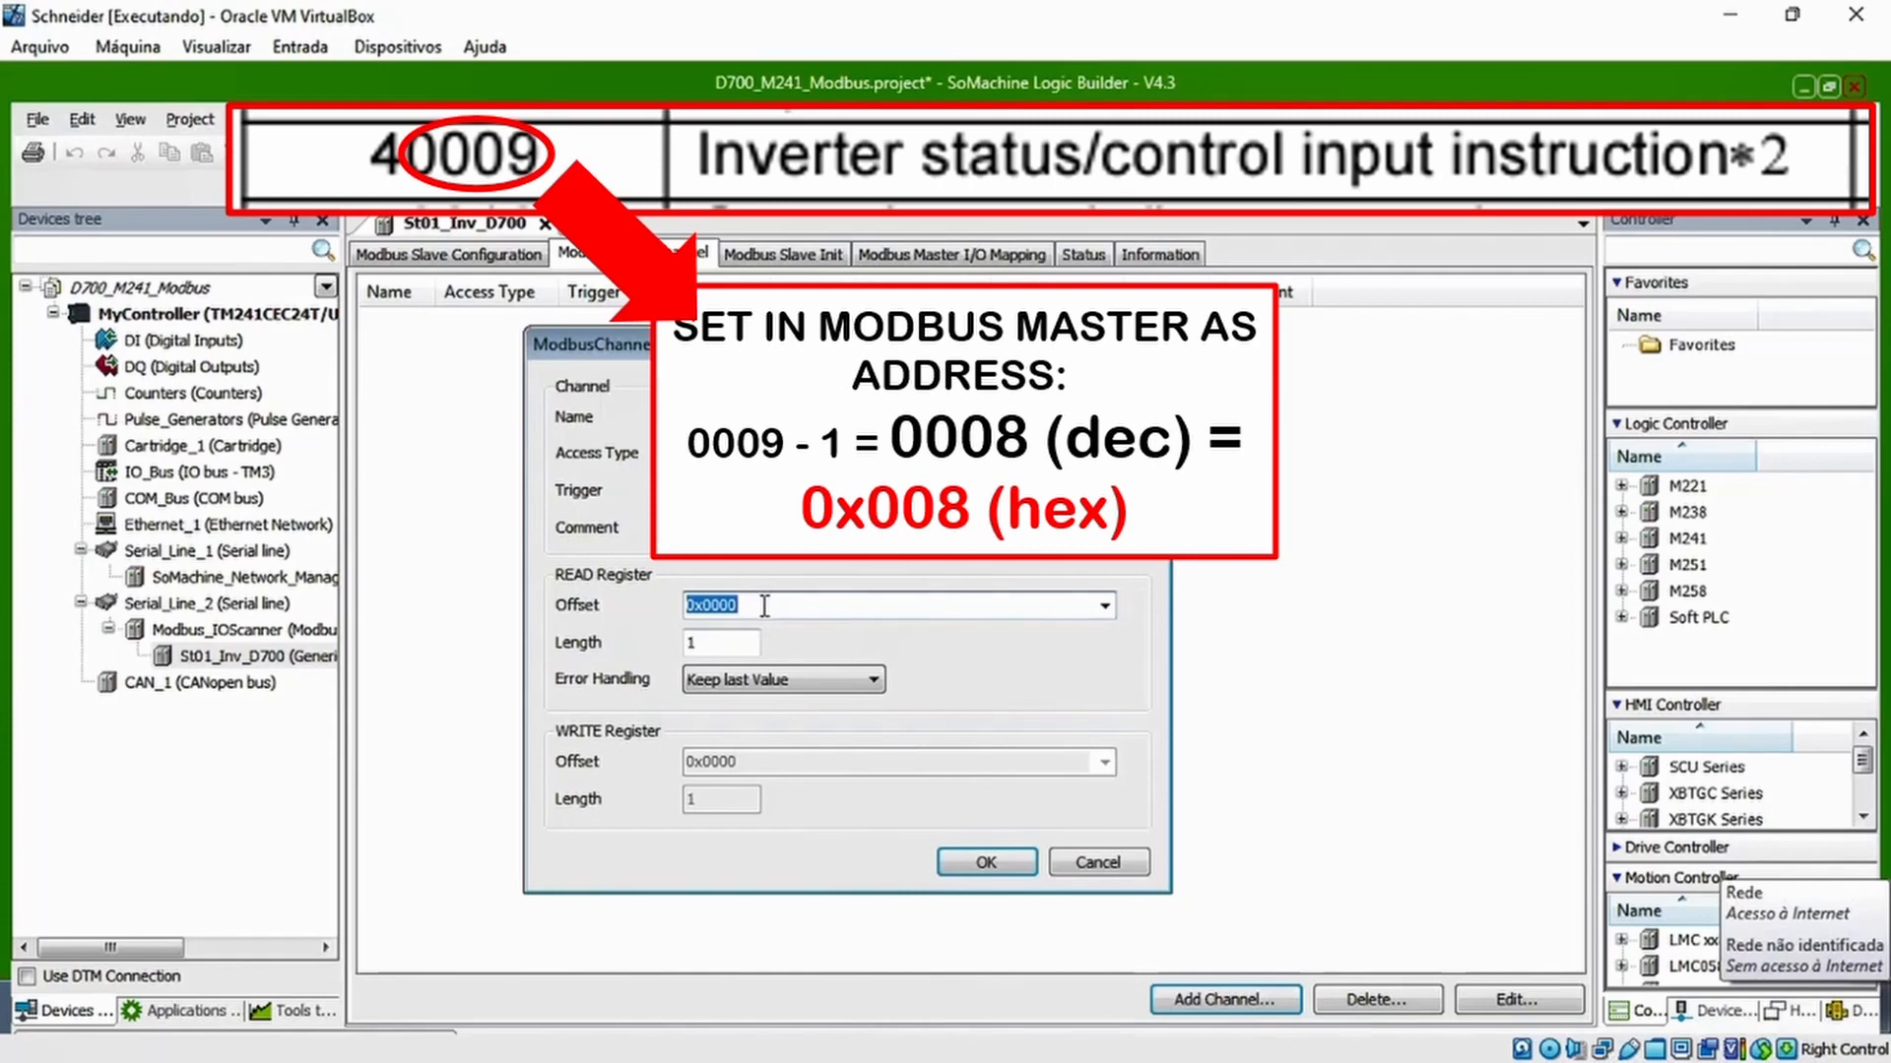
text(0x0008)
click(984, 861)
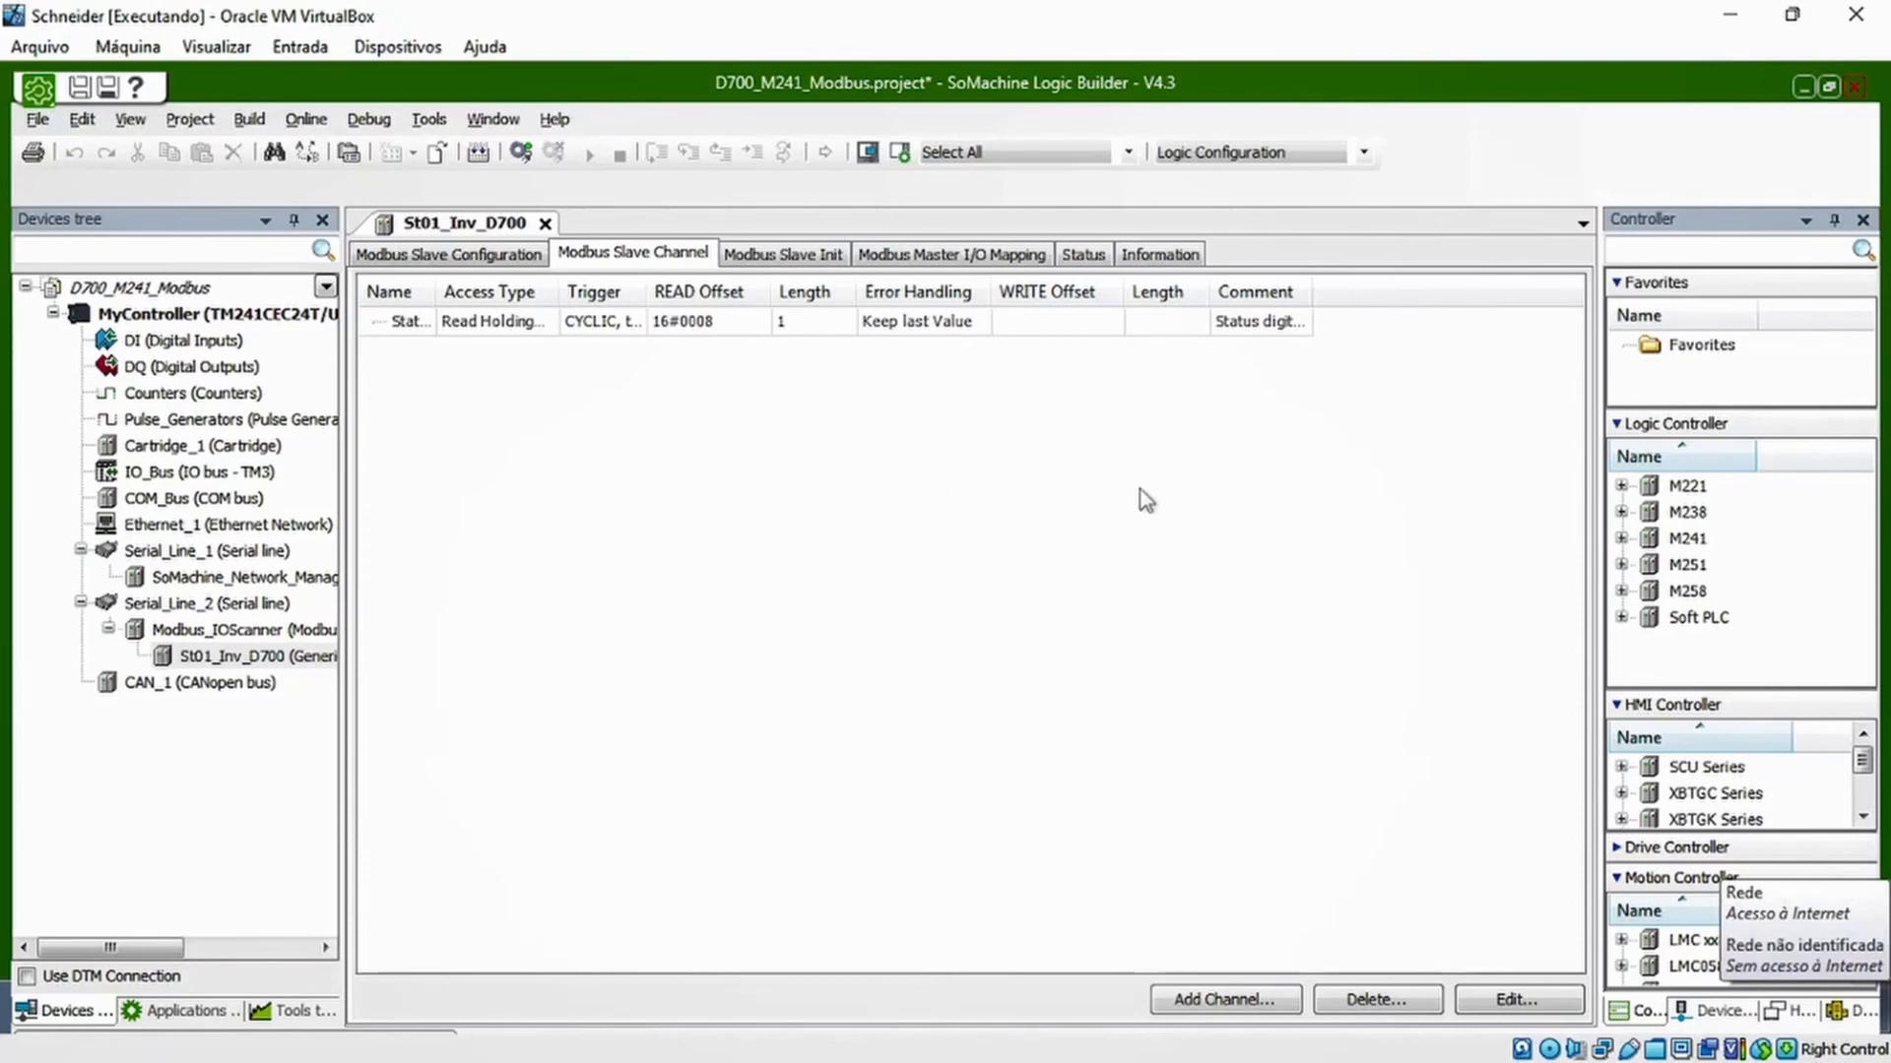
Start a second Modbus channel for the slave and name it Cmd_Digital_Inv
click(1231, 999)
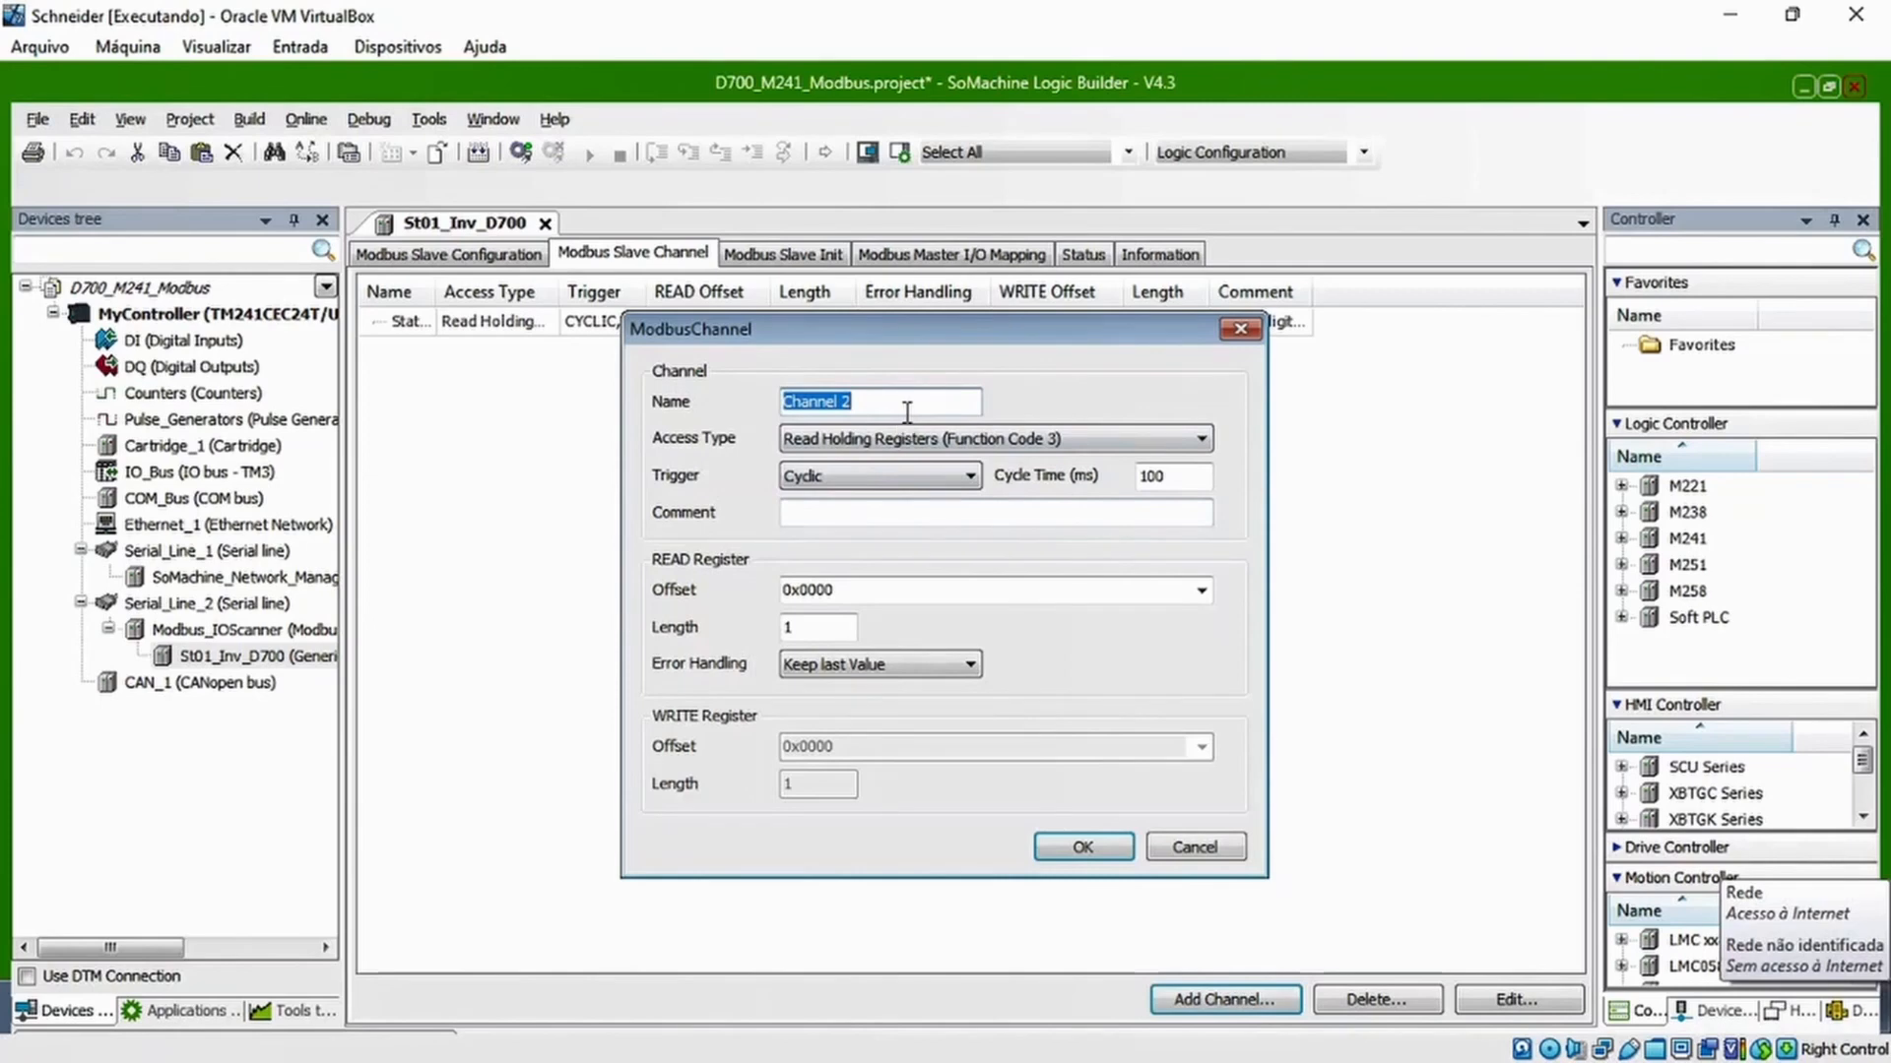
text(Co)
text(md)
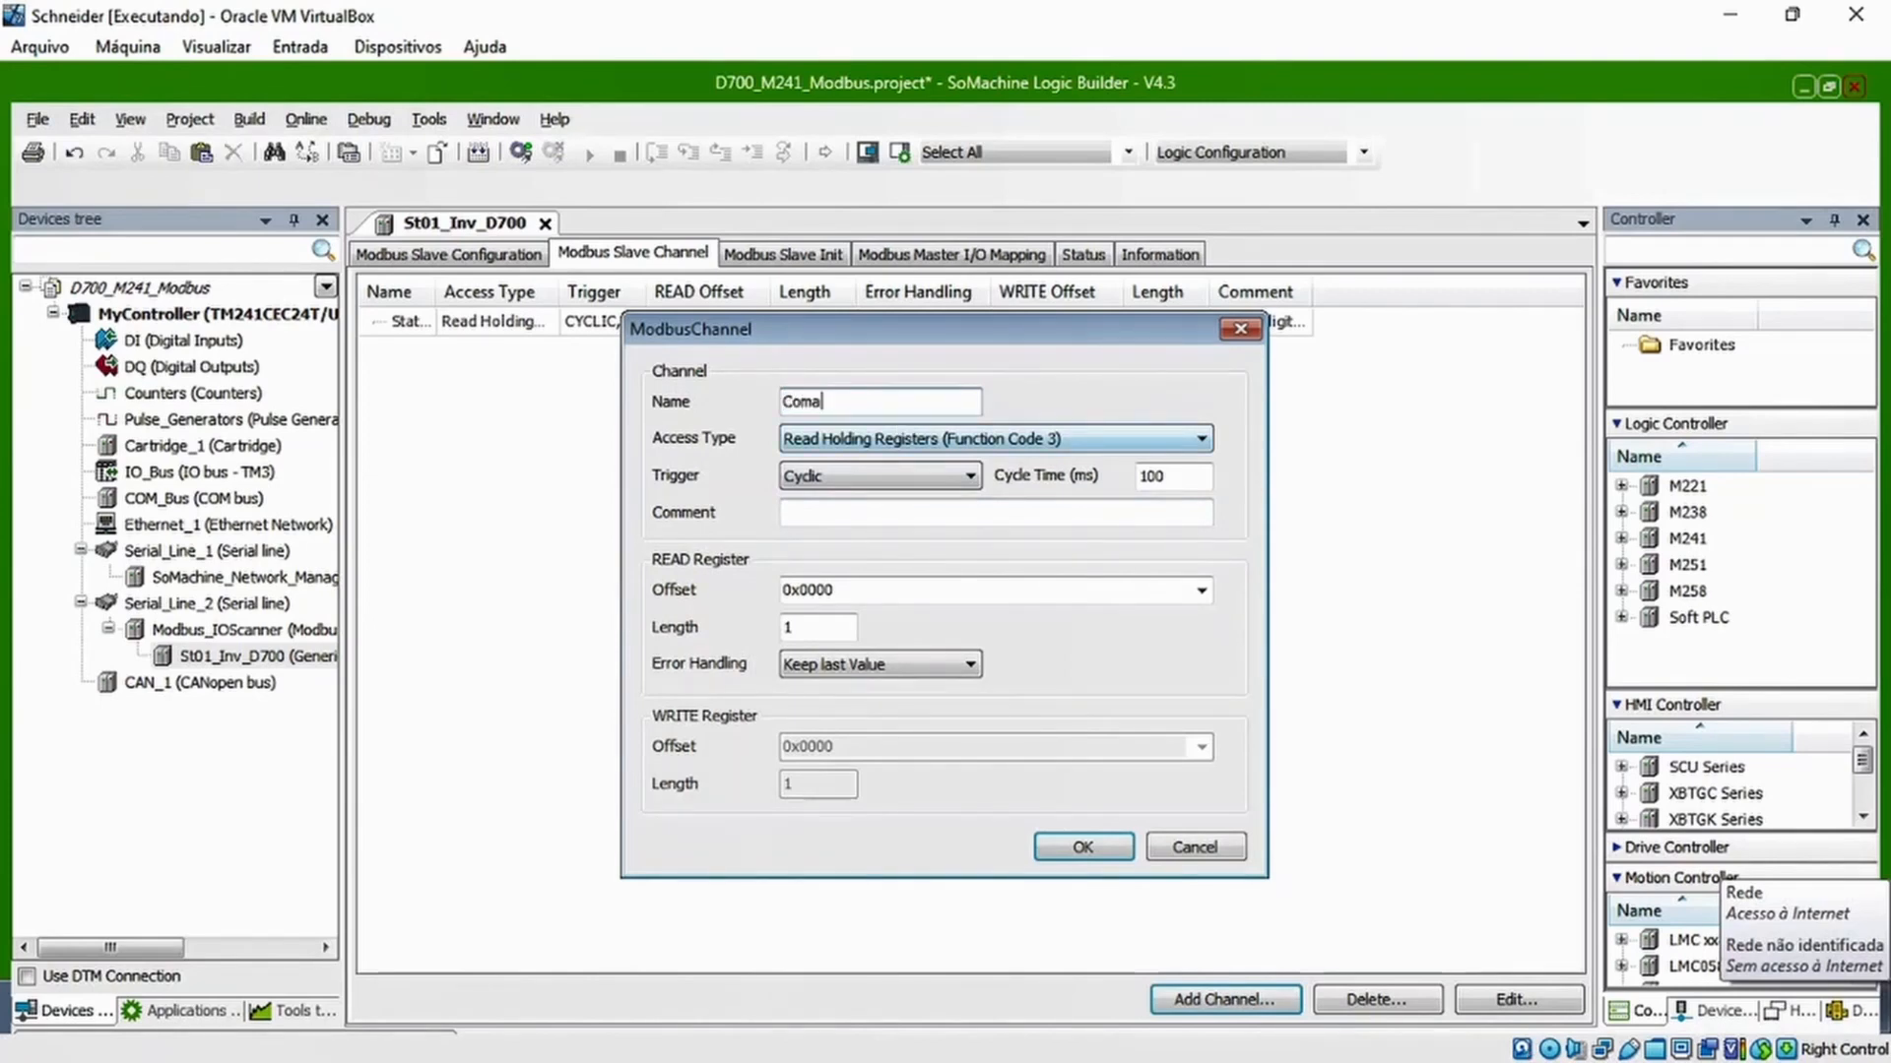
key(BackSpace)
key(BackSpace)
key(BackSpace)
text(md_Digital_Inv)
Set Cmd_Digital_Inv to Write Single Register (Function Code 6), comment 'Envia comandos digitais para o inversor', WRITE offset 0x0008, and confirm the channel
click(926, 440)
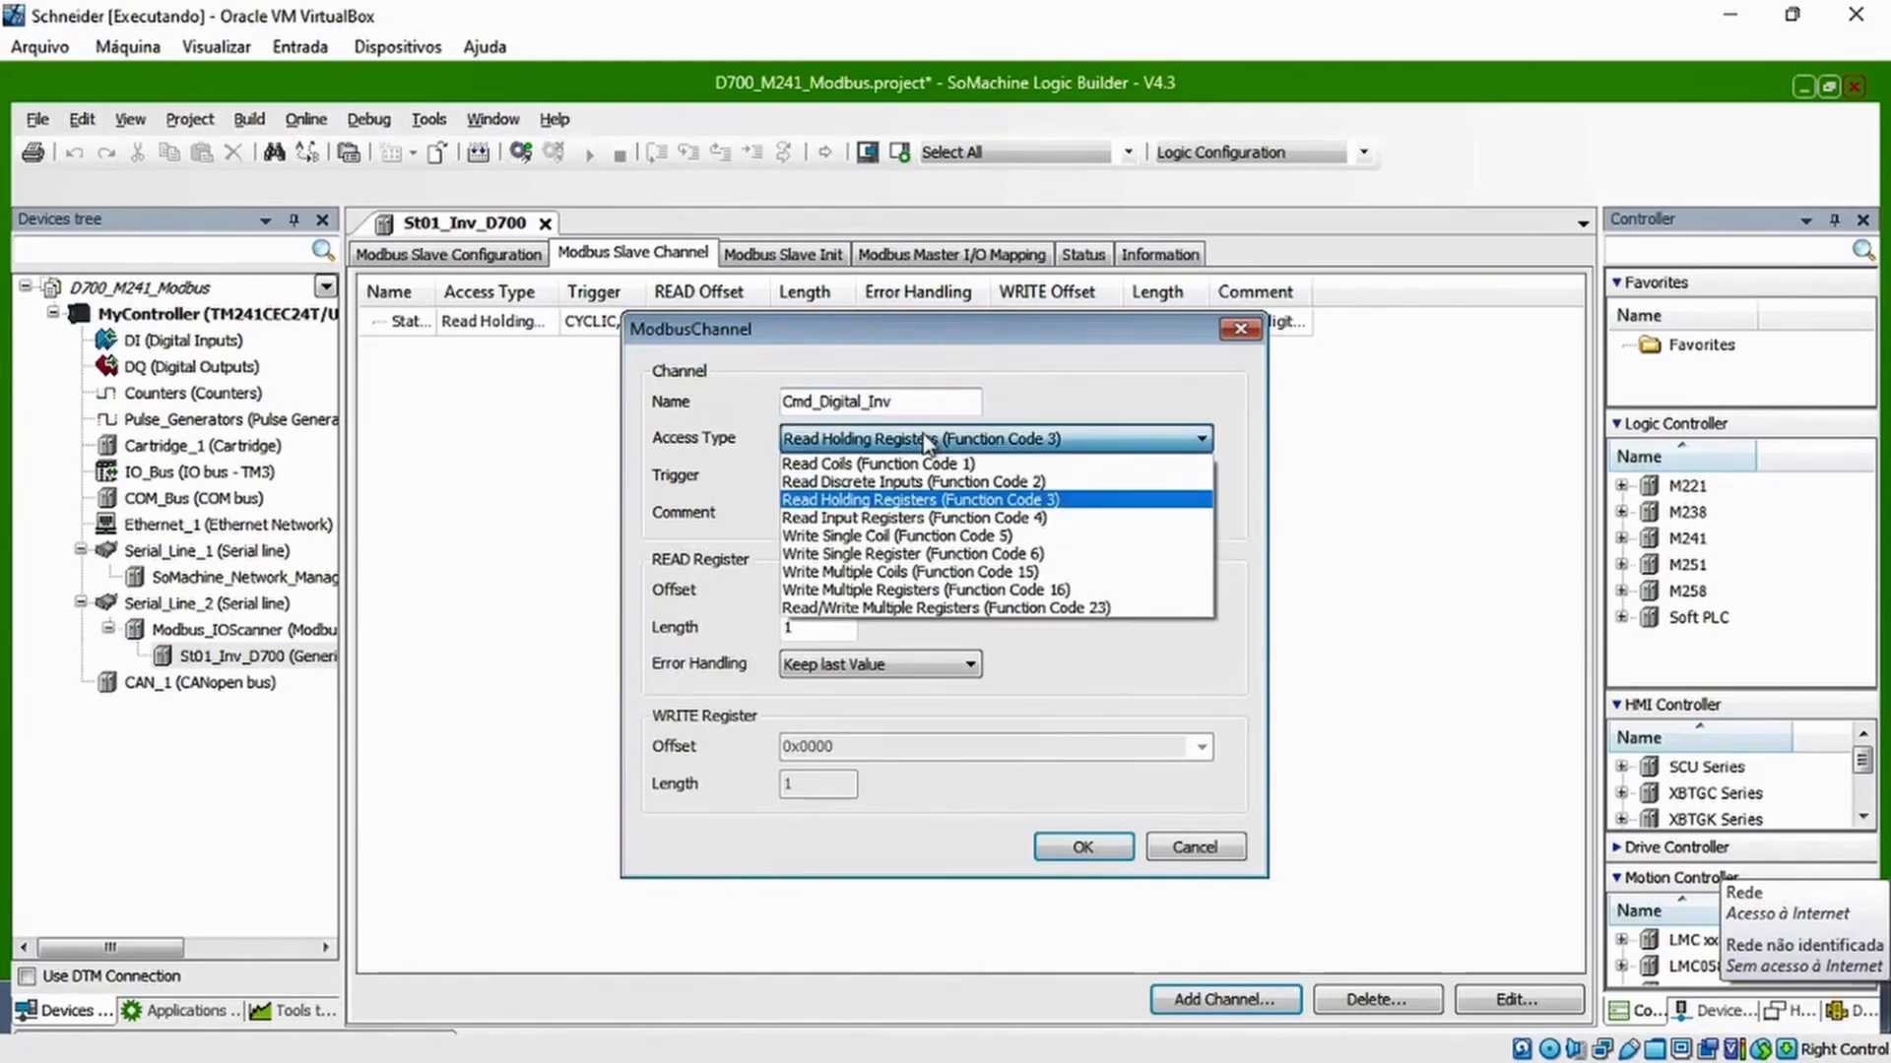
click(893, 559)
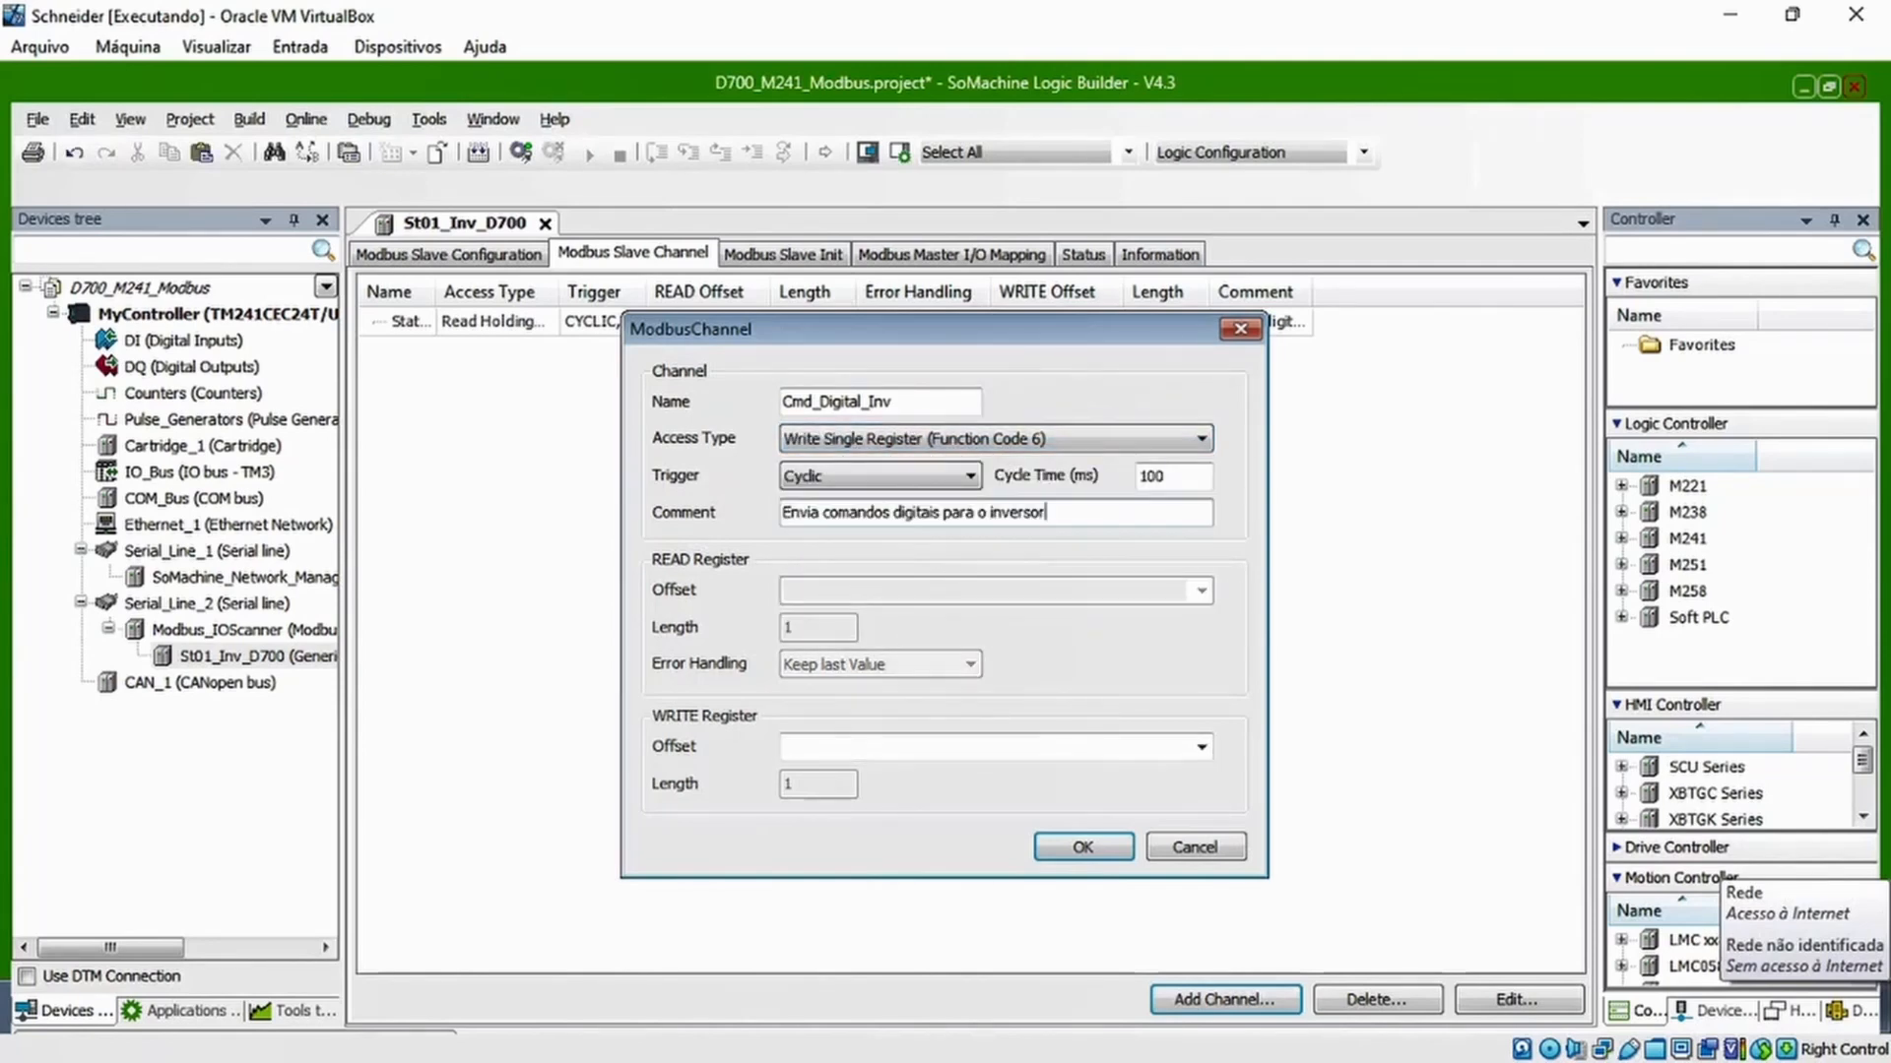
click(841, 754)
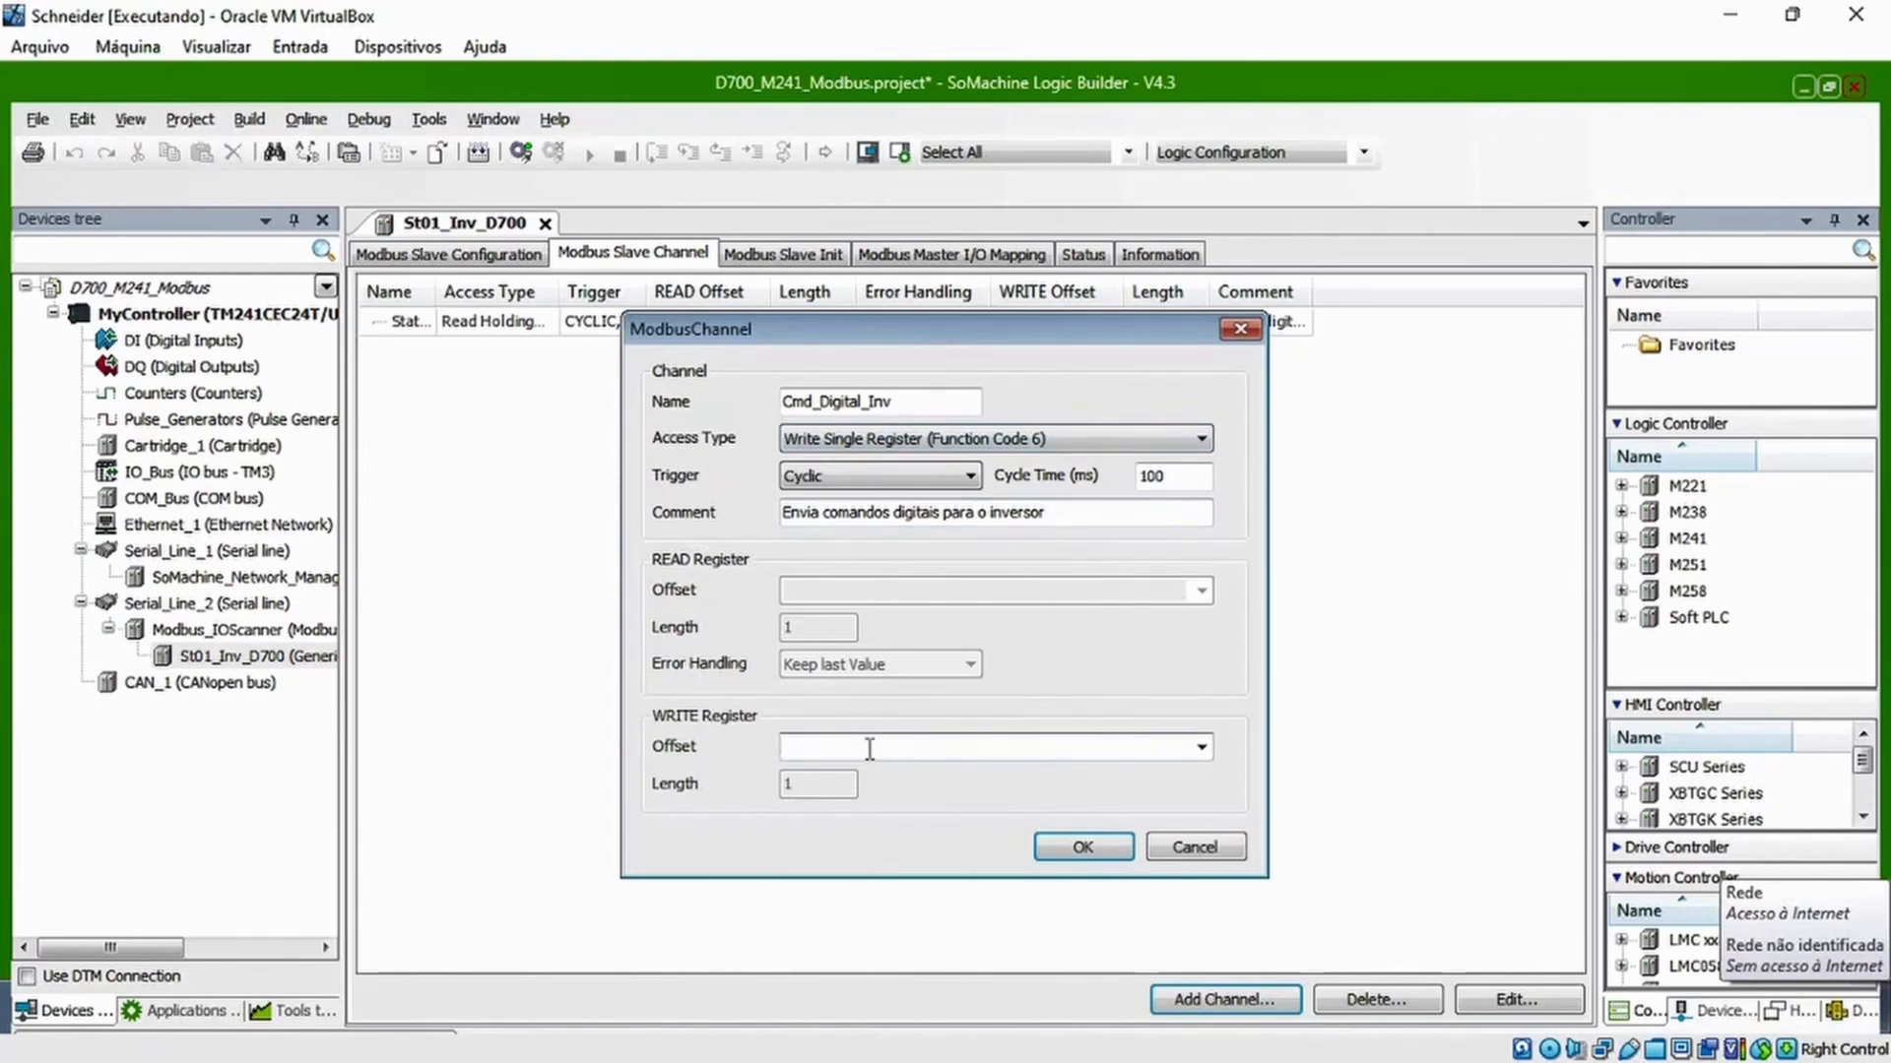
text(0x0008)
click(1081, 848)
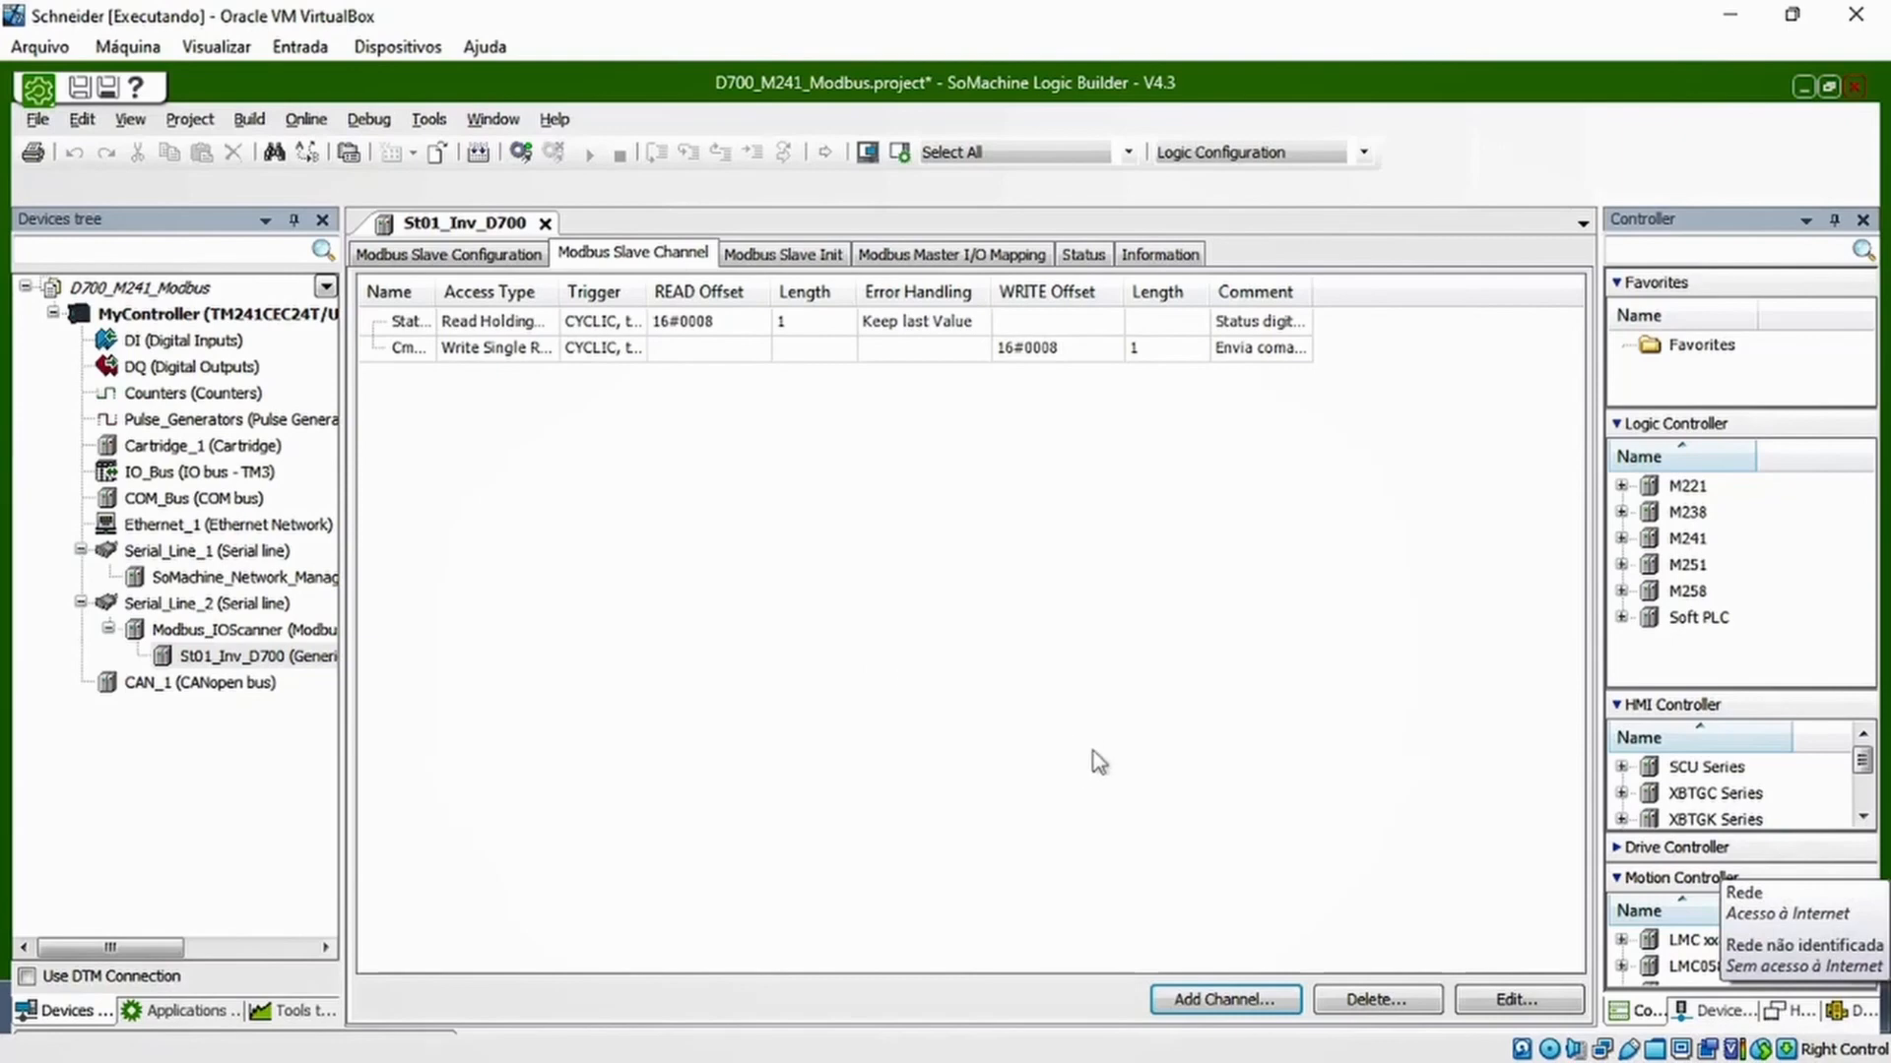
Start a third Modbus channel named Velocidade_Atual with the comment 'Lê a velocidade atual do inversor' and activate its READ offset field
click(1213, 1000)
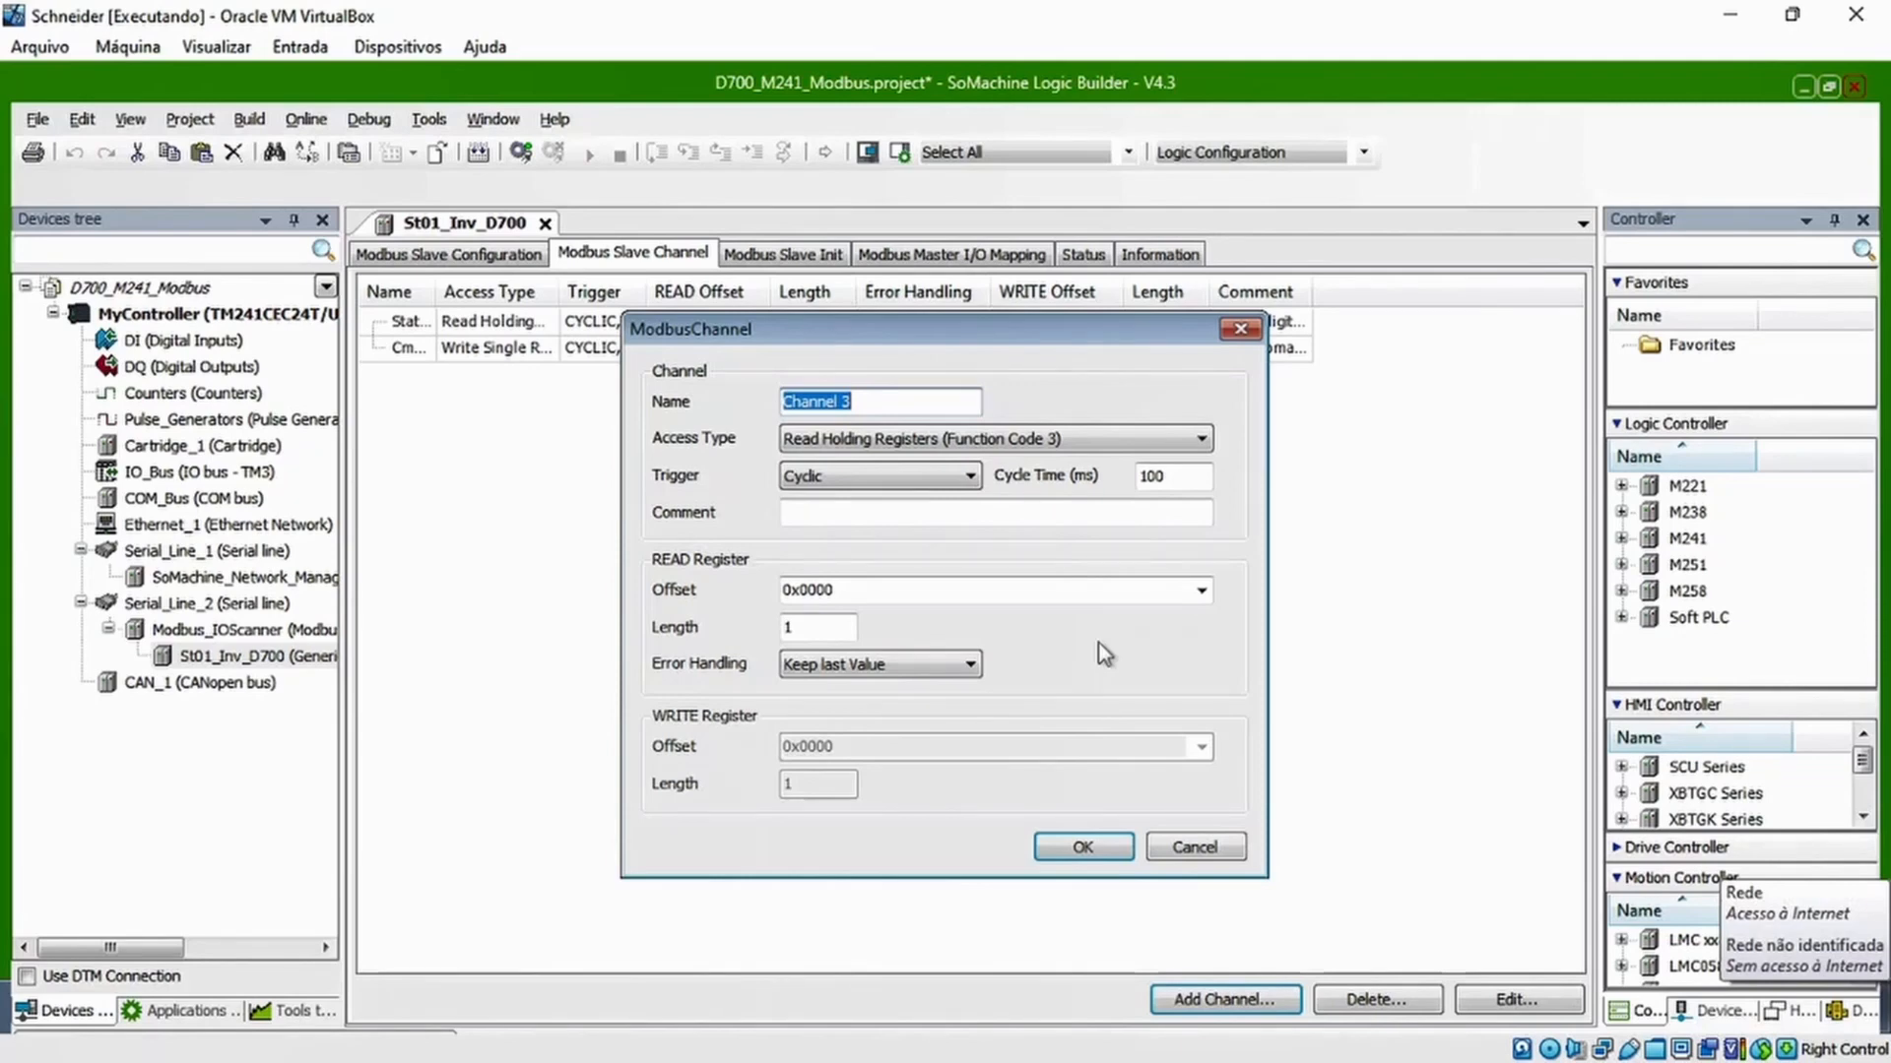
text(Velocidade)
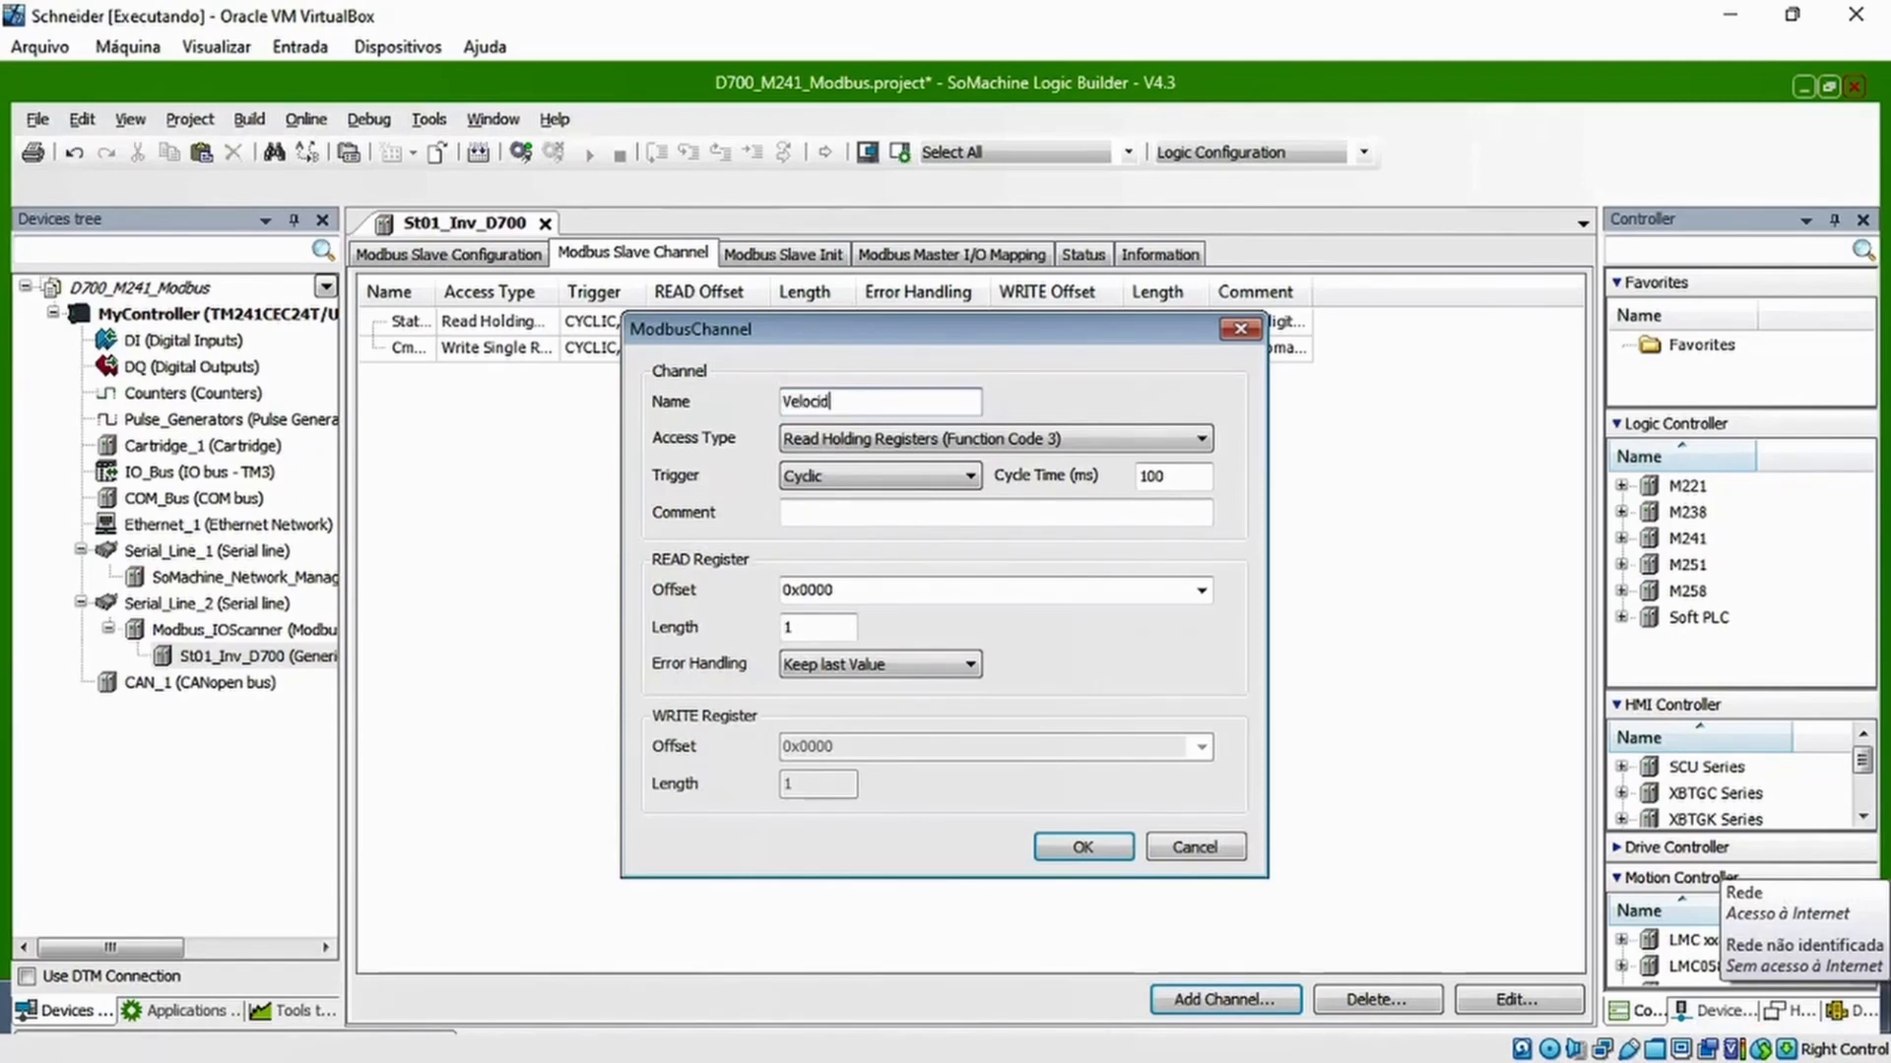
text(_Atual)
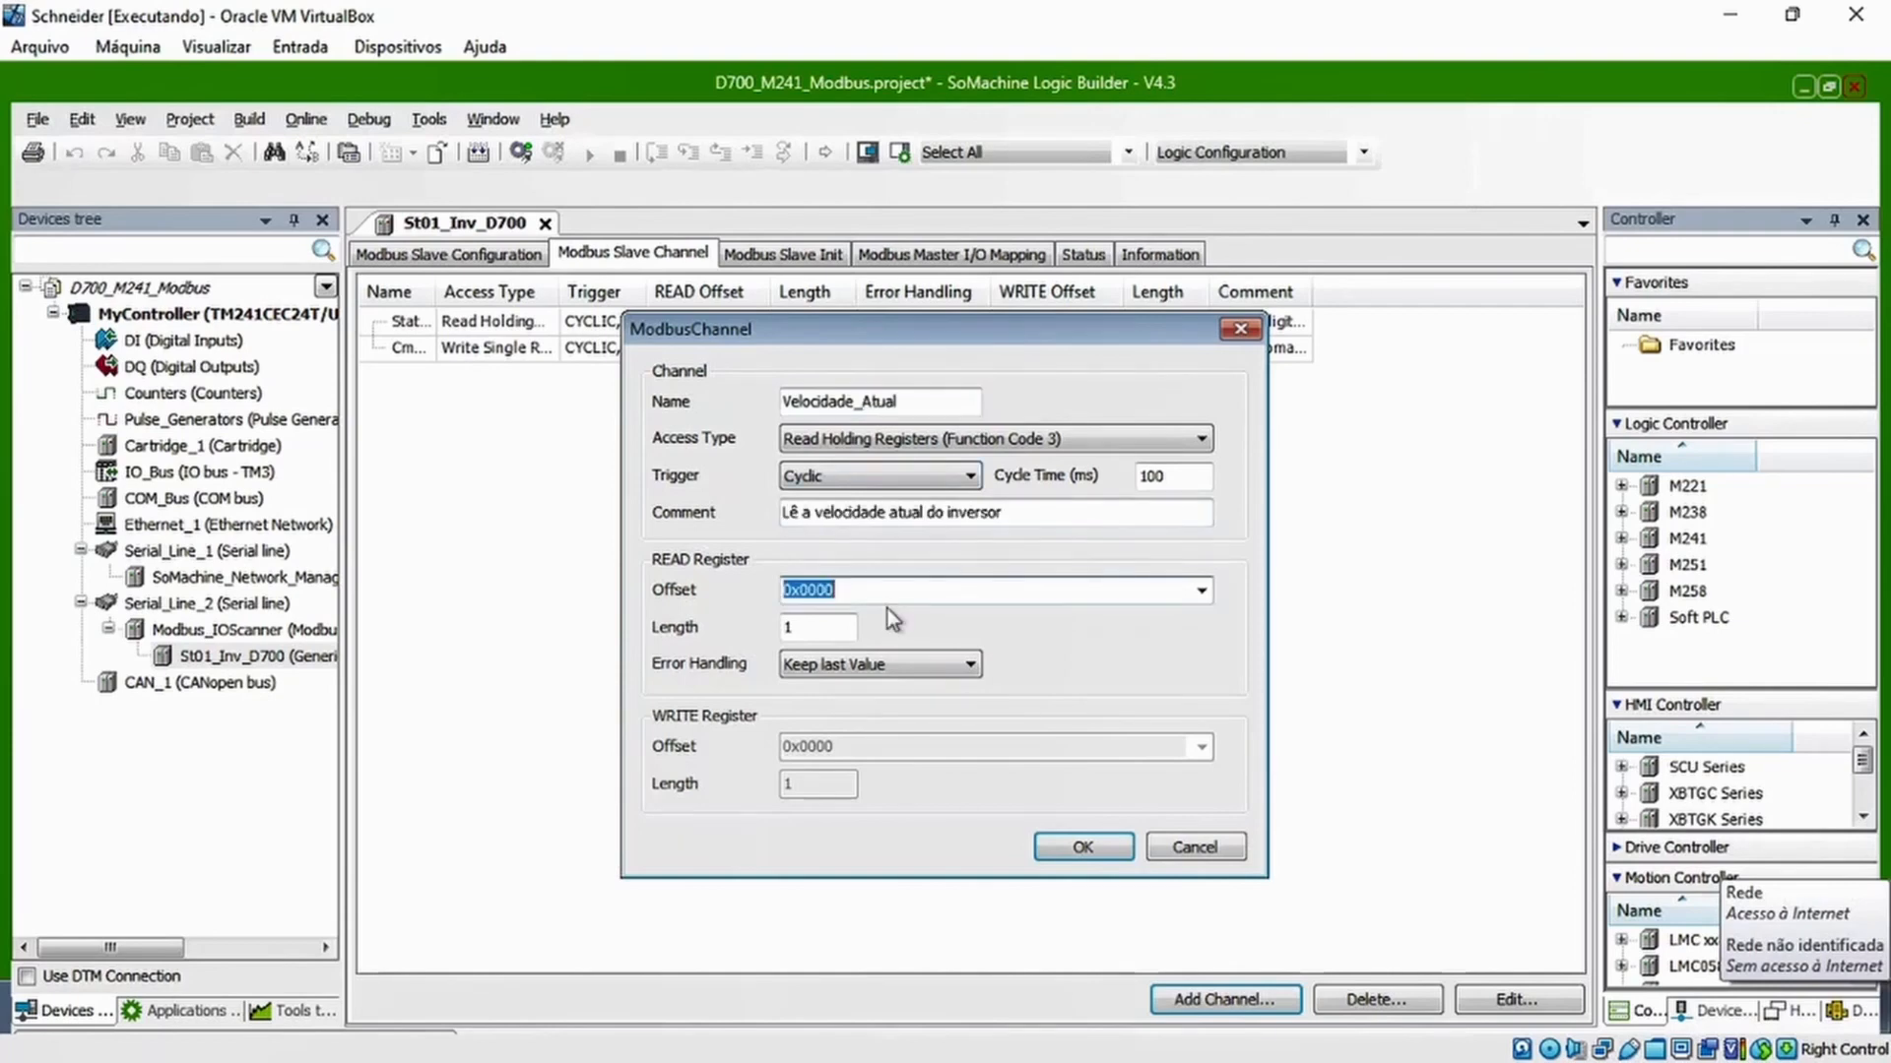
click(883, 589)
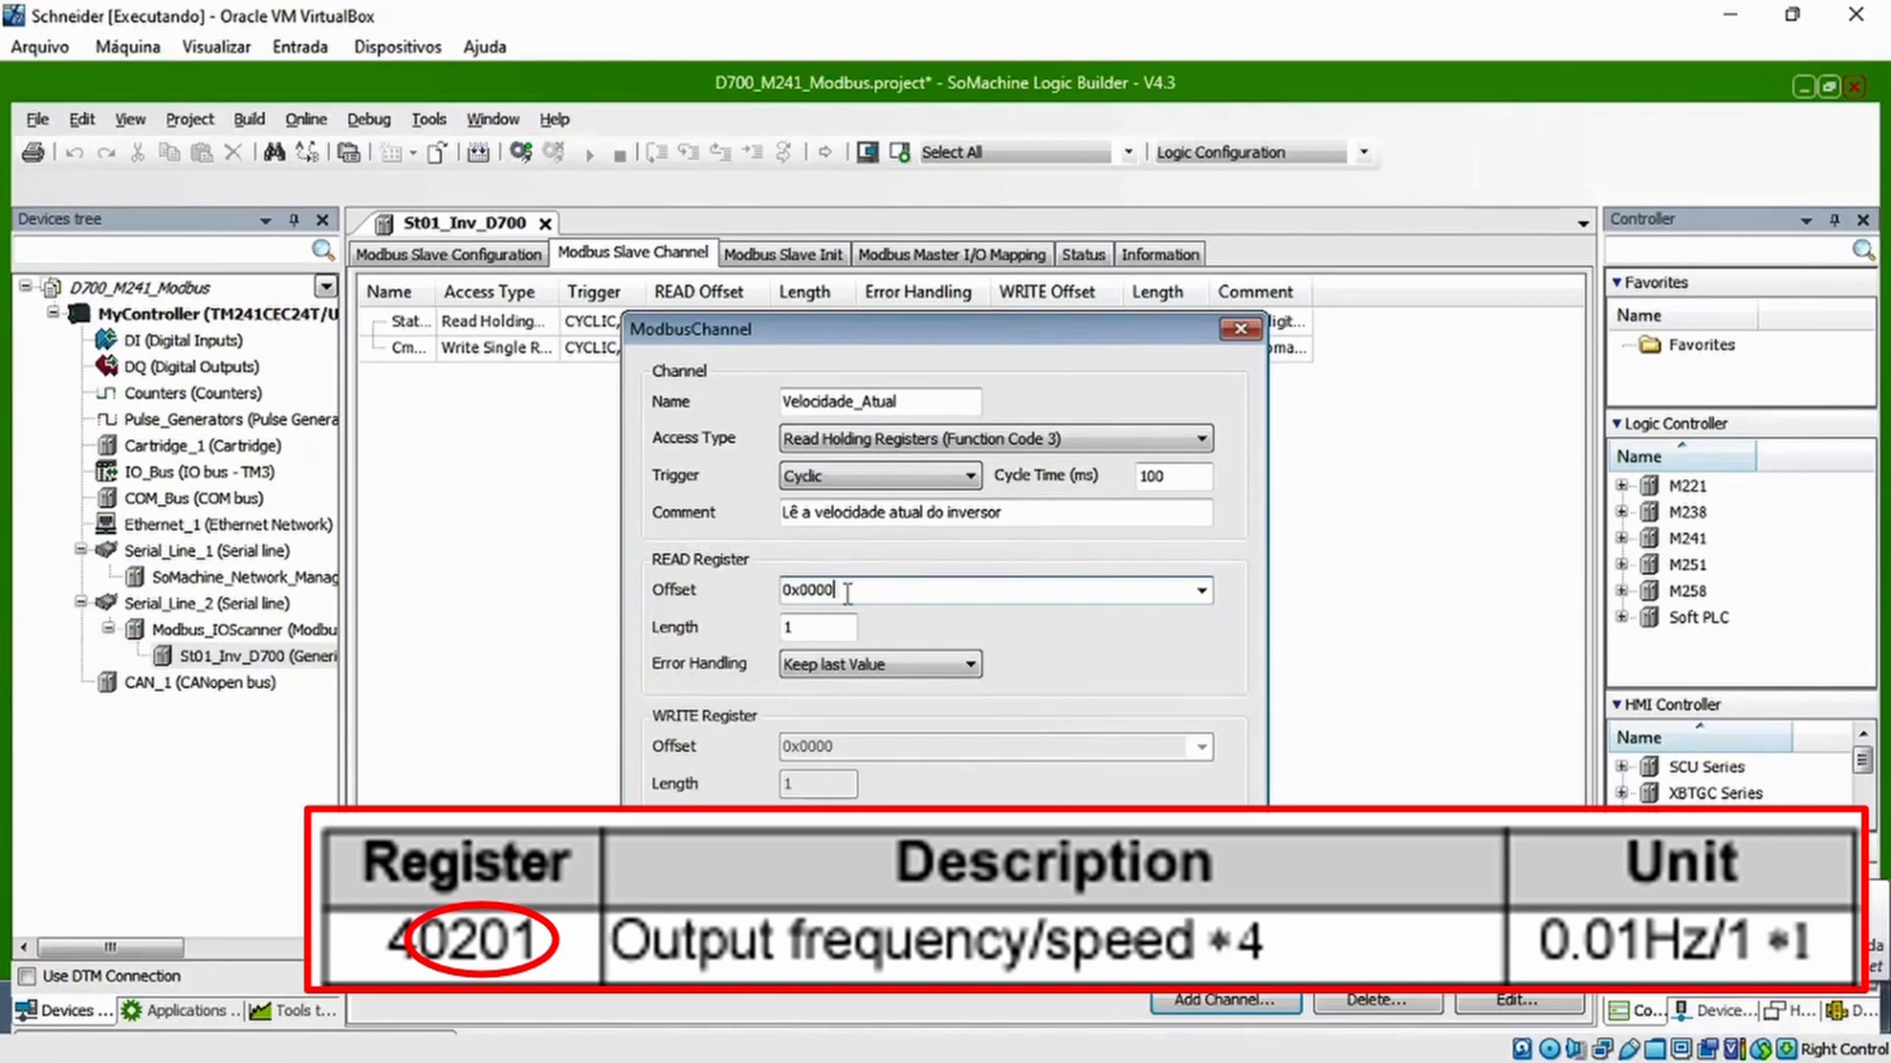
Convert decimal 201 to hexadecimal in the Windows Calculator's Programmer mode, then minimise the calculator
mouse_move(36, 1029)
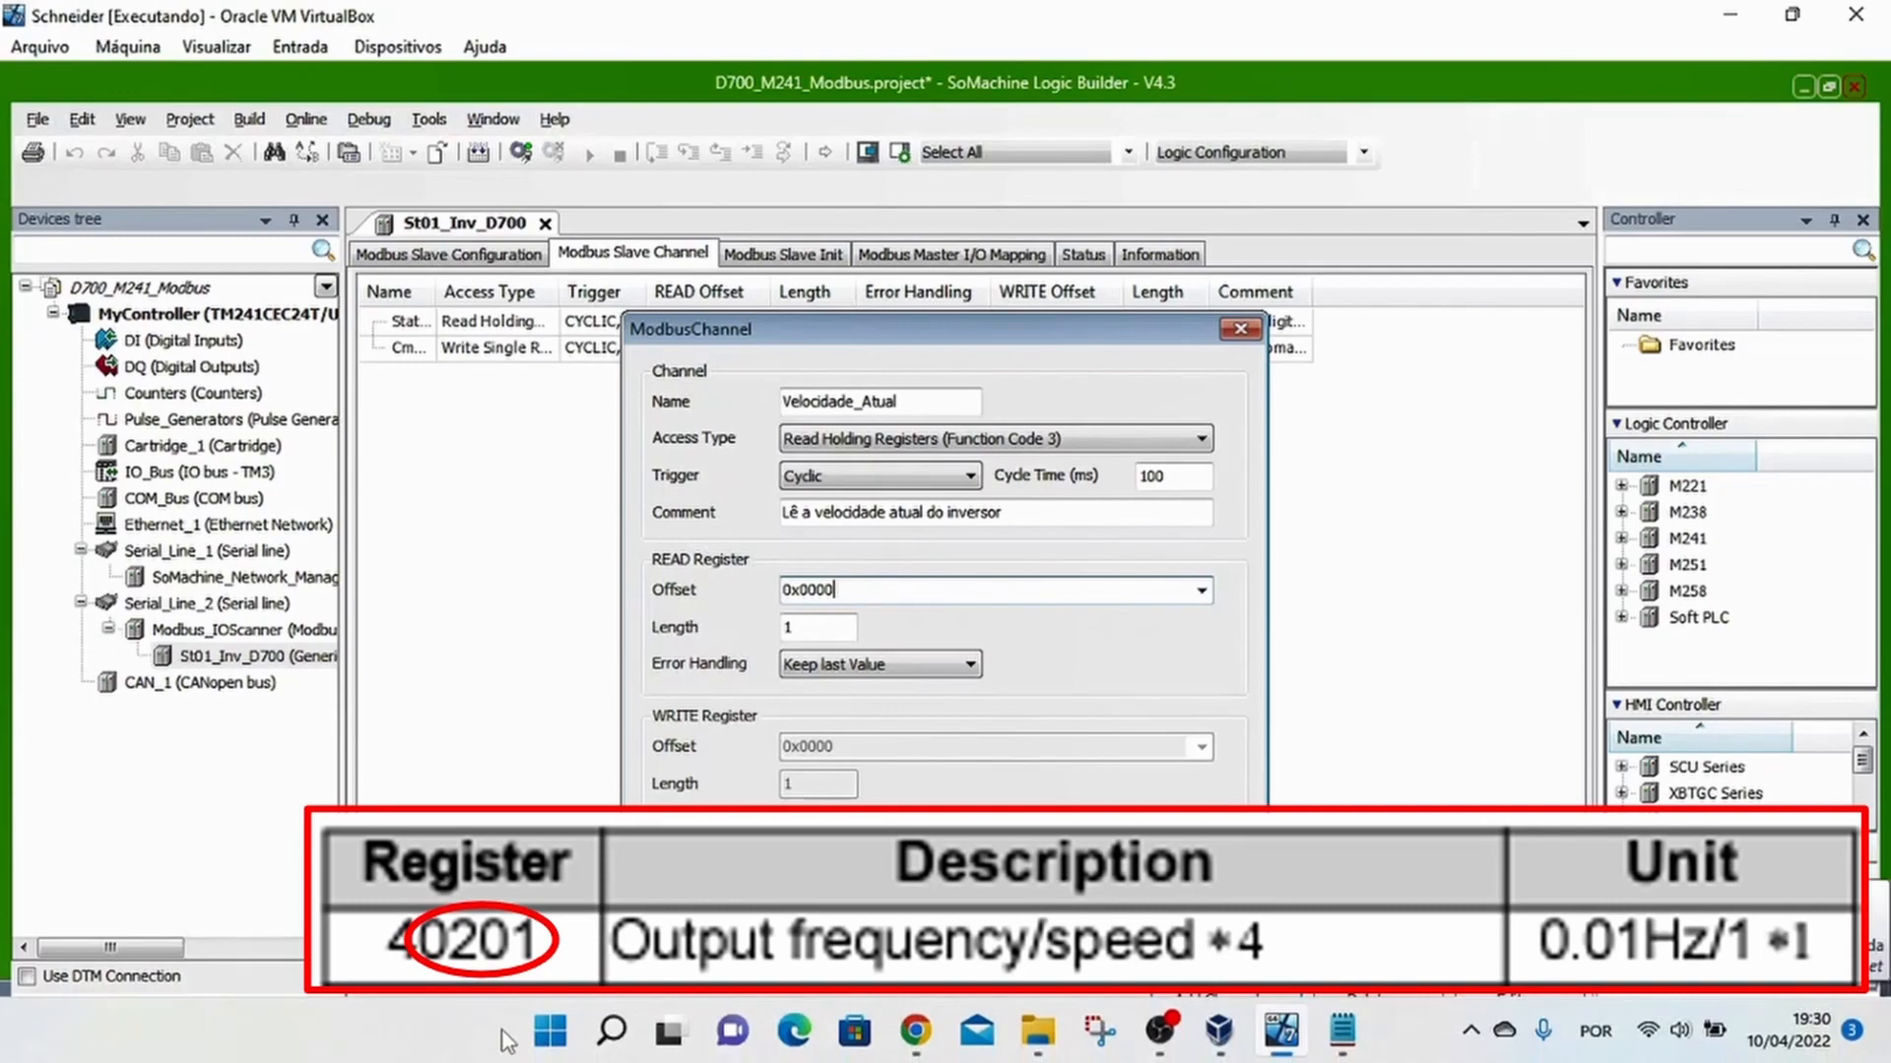
click(547, 1036)
text(calc)
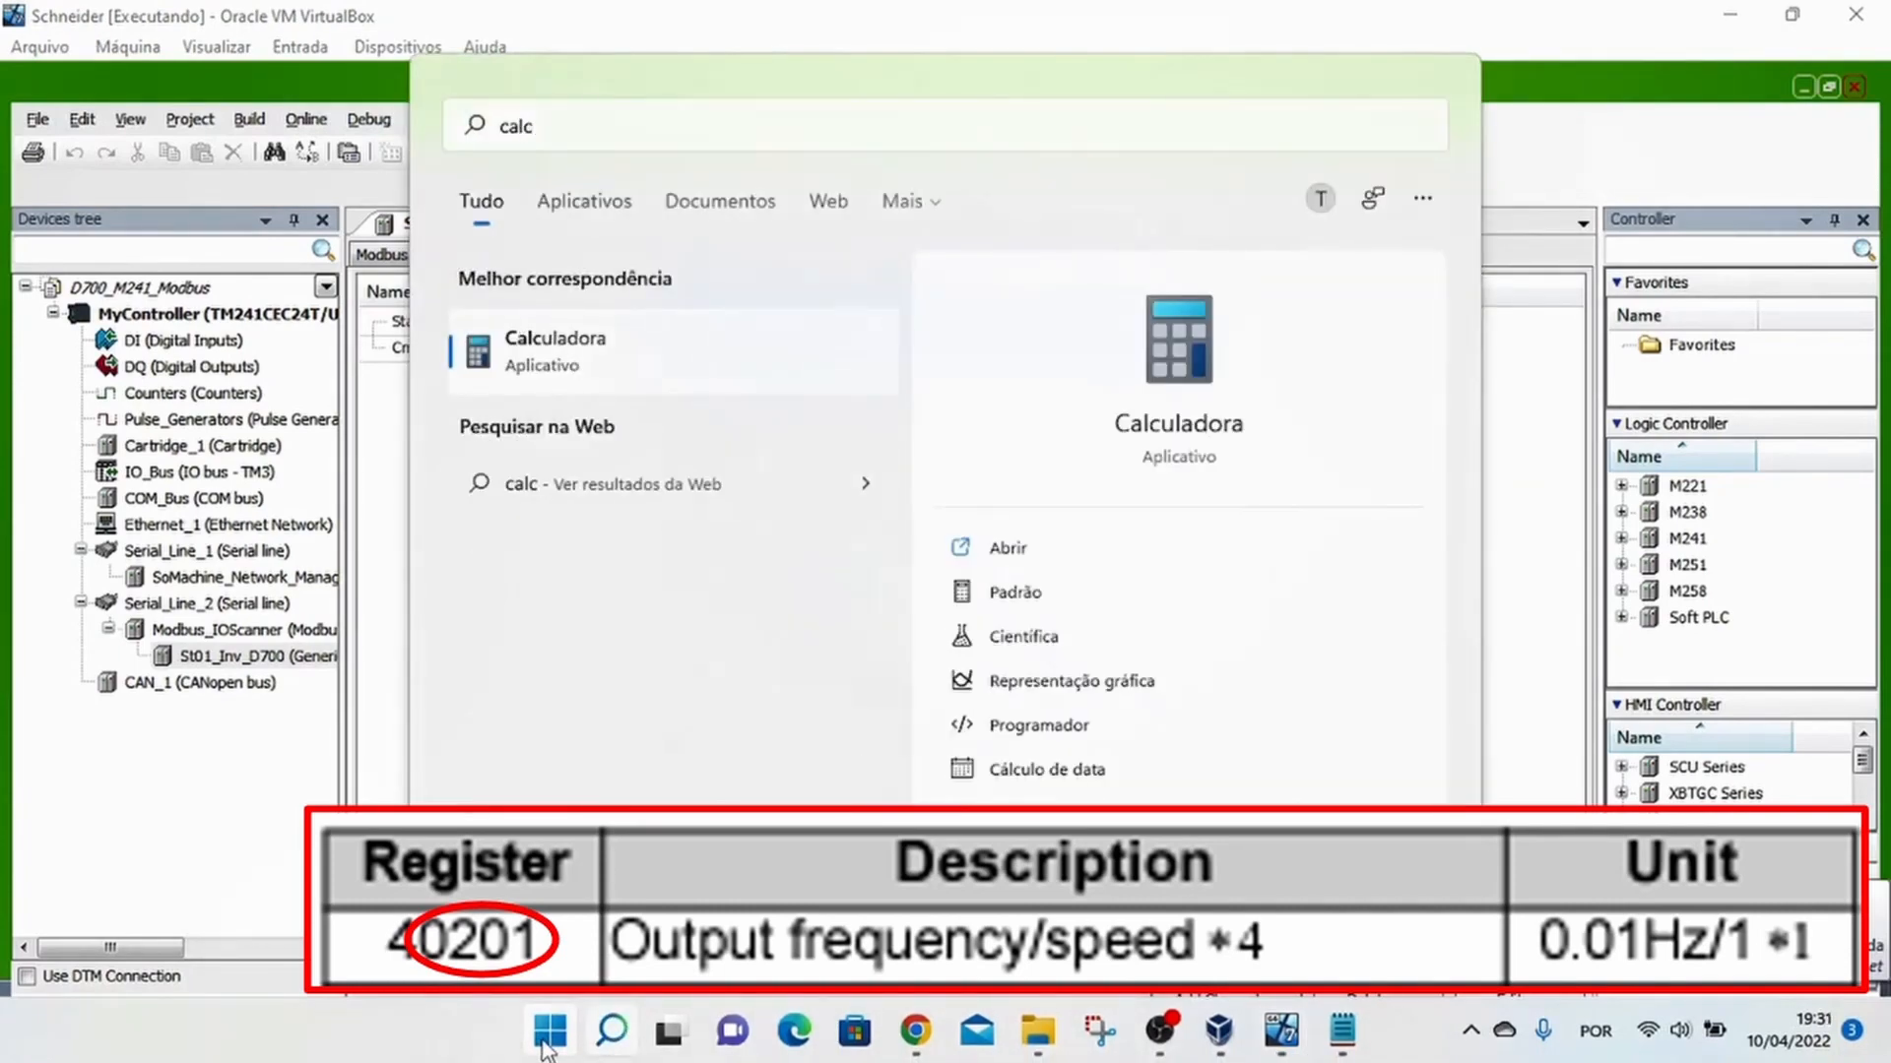
key(Return)
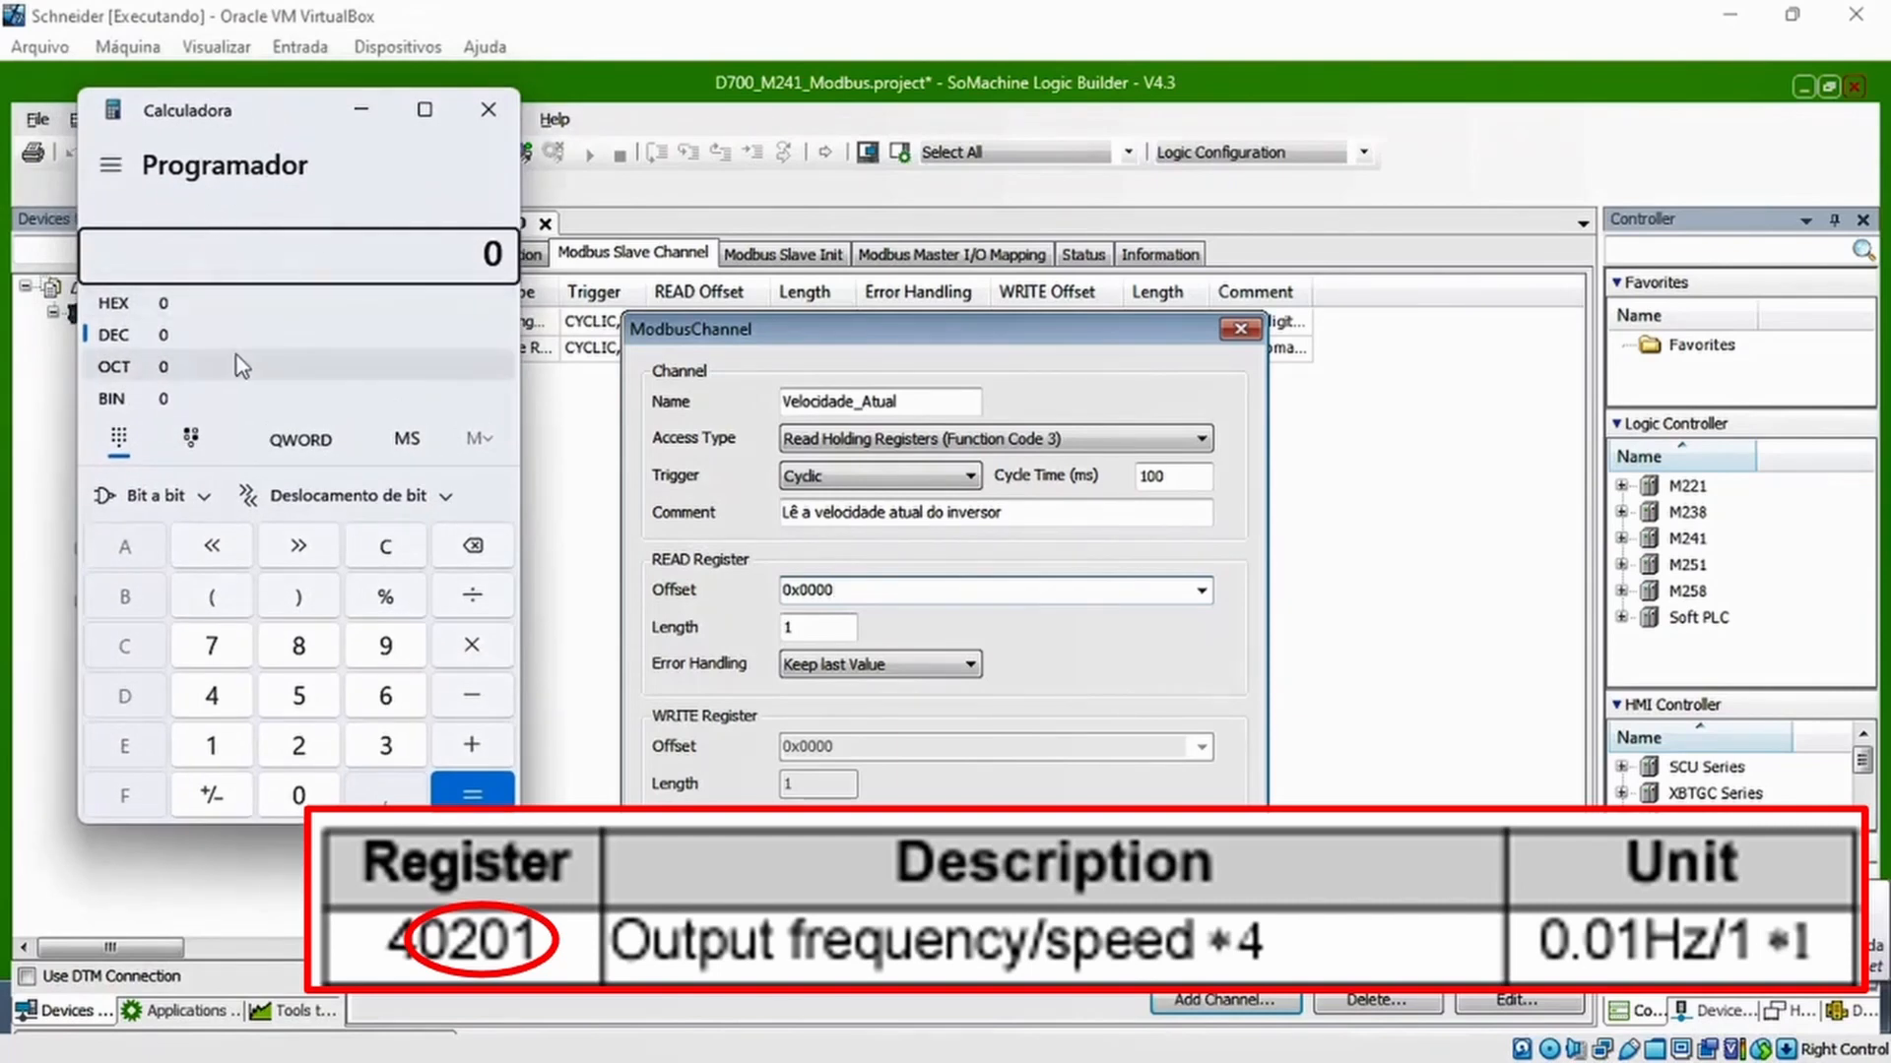
click(299, 745)
click(298, 795)
click(211, 745)
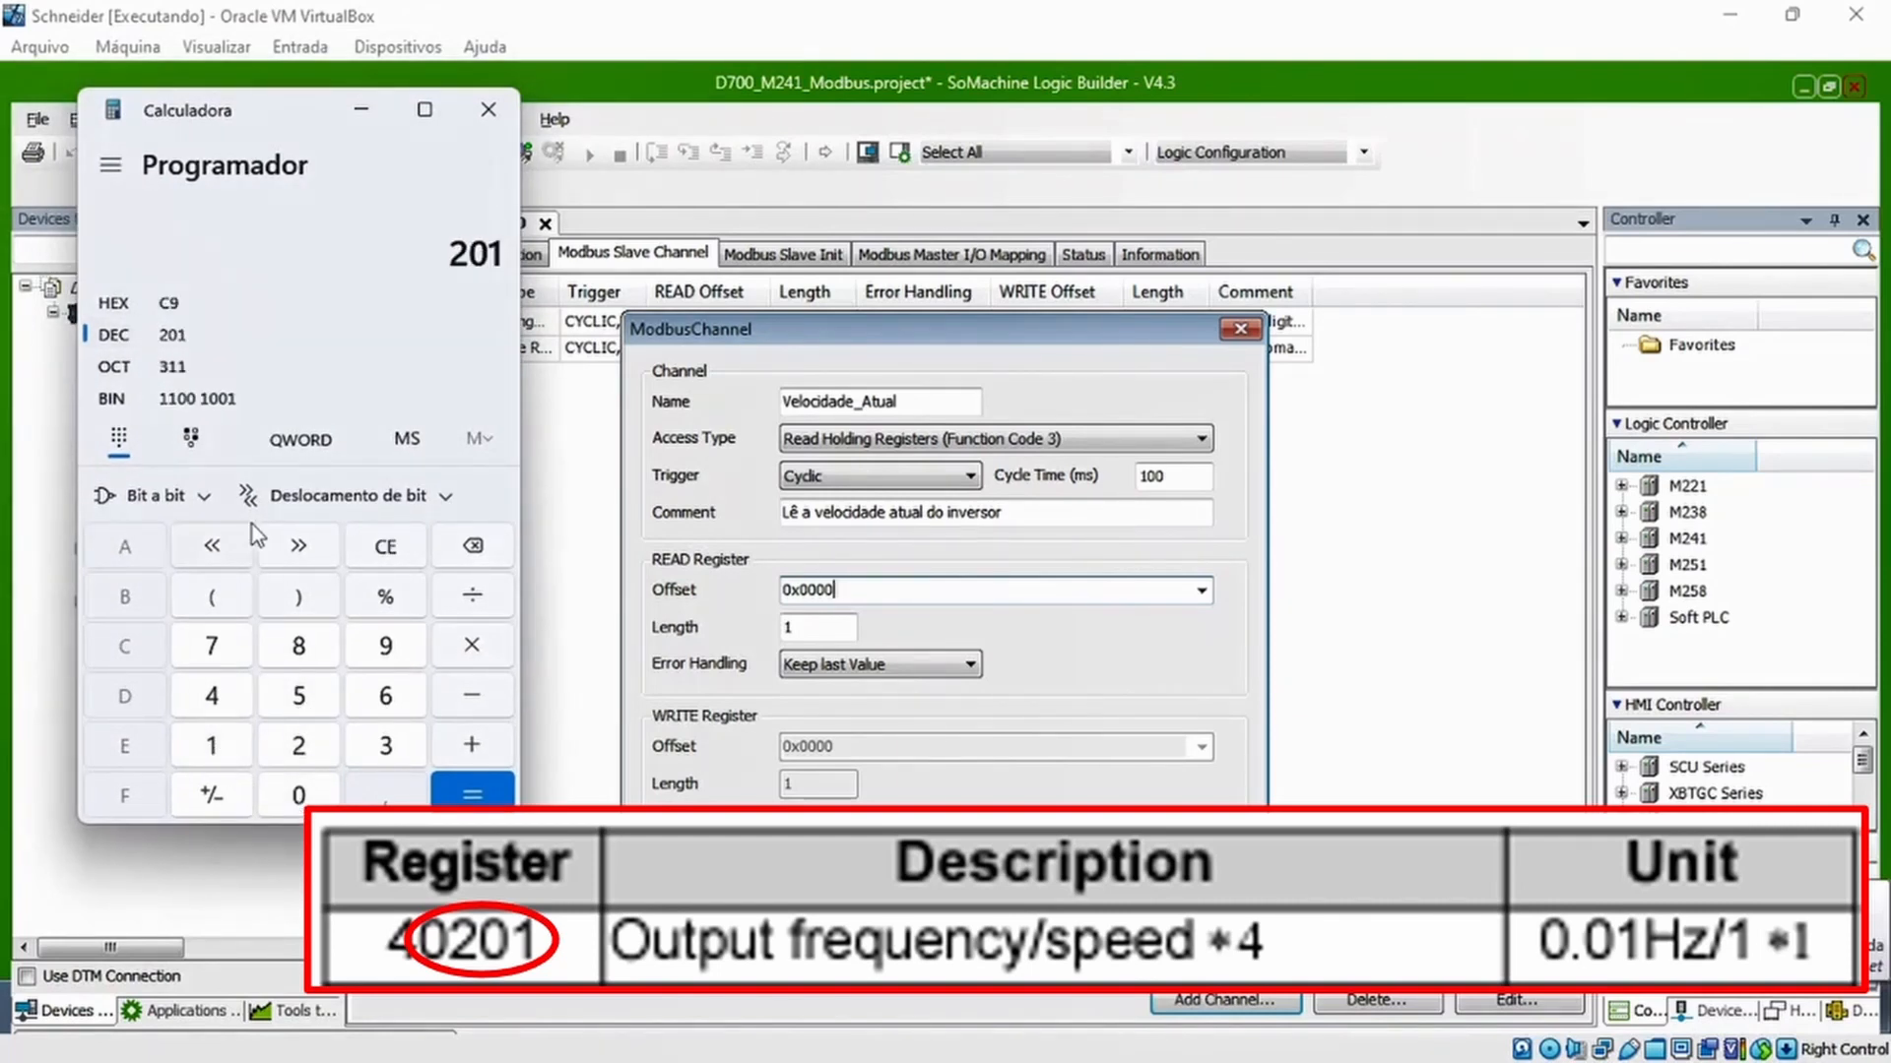
click(179, 303)
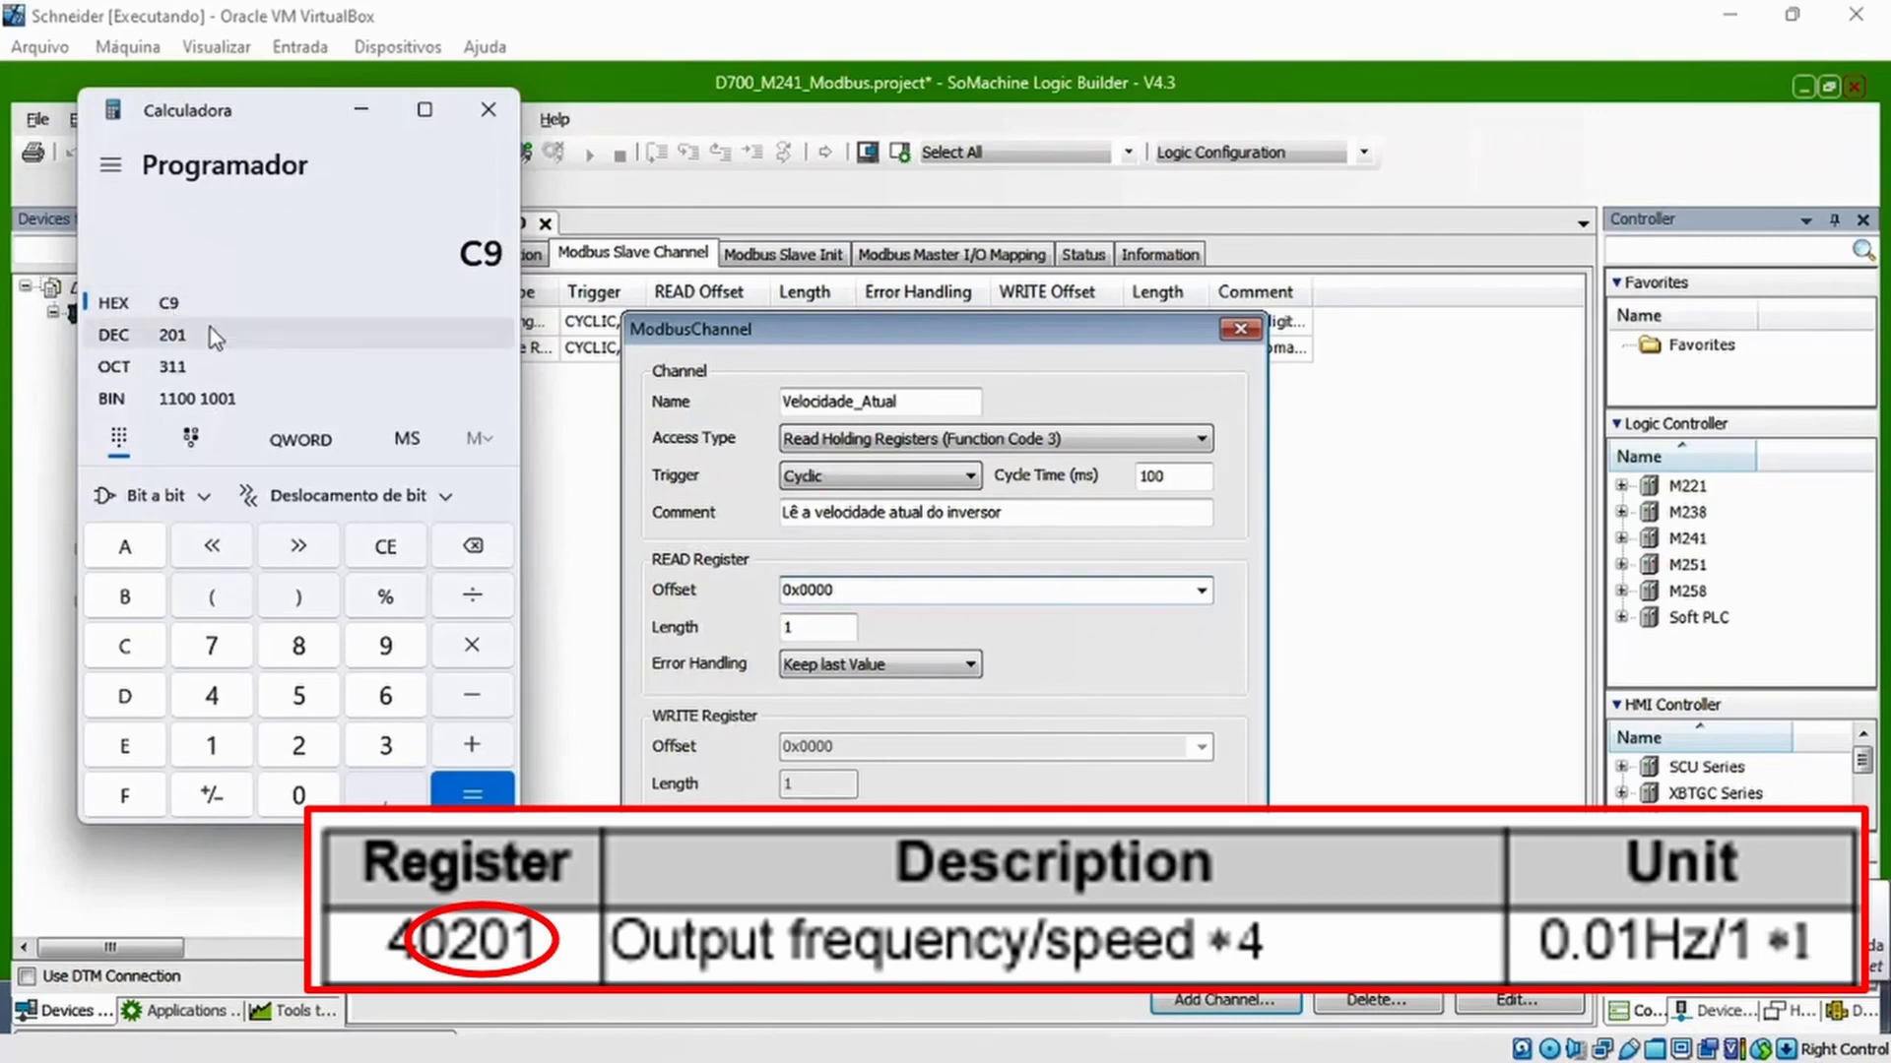
click(361, 110)
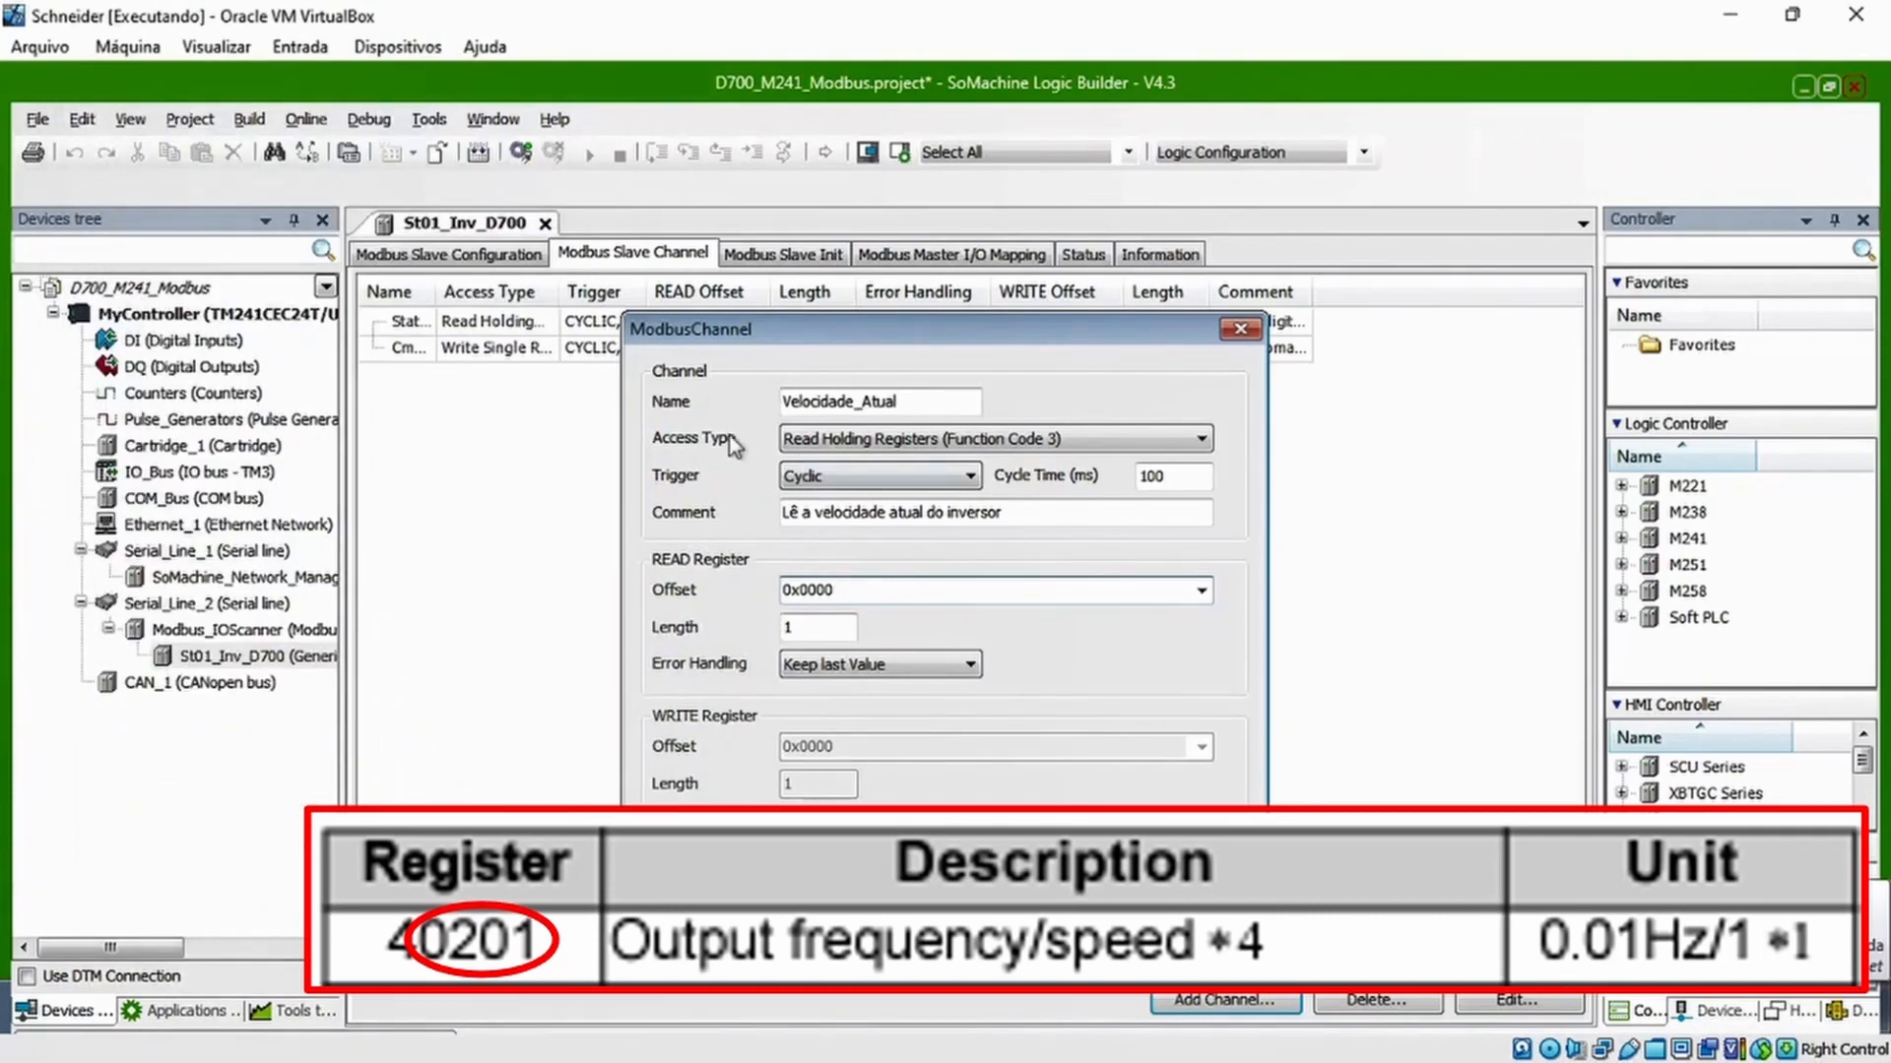
Set the Velocidade_Atual channel's READ register offset to 0x00C8 and confirm the channel
key(BackSpace)
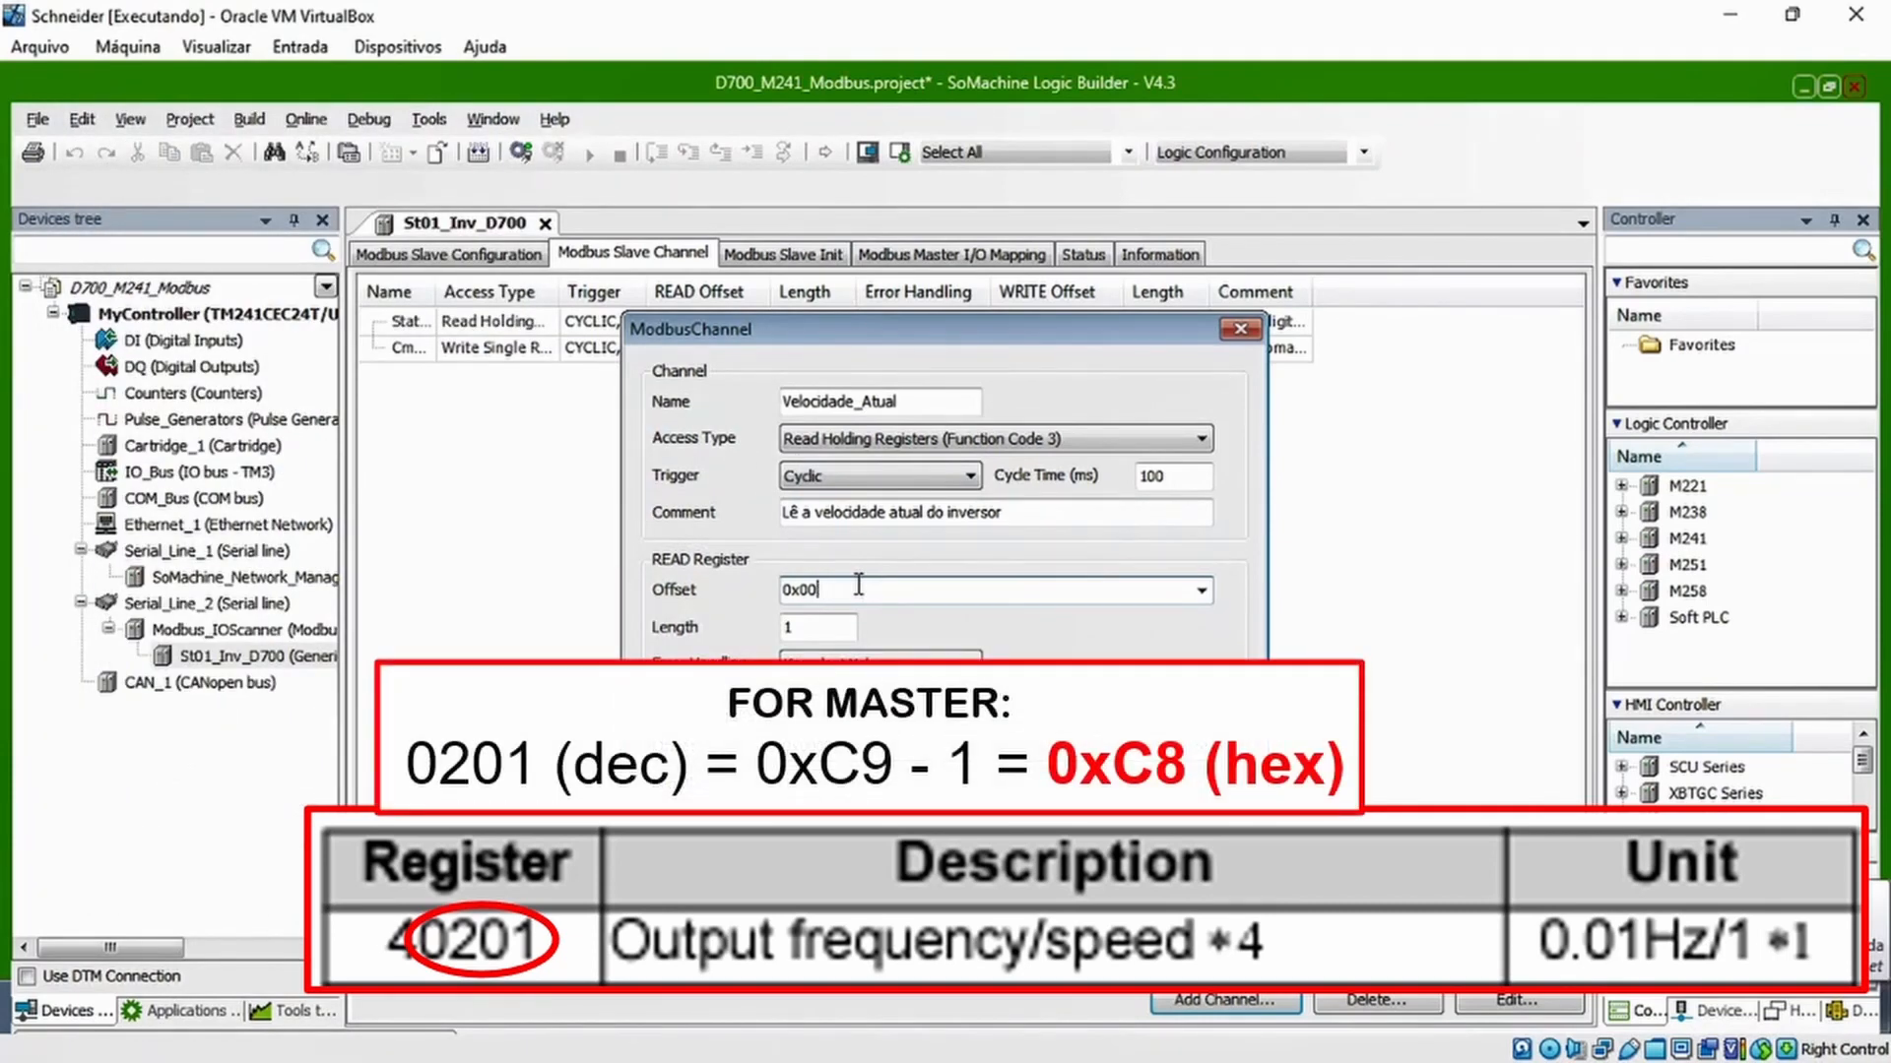
text(C8)
click(1047, 858)
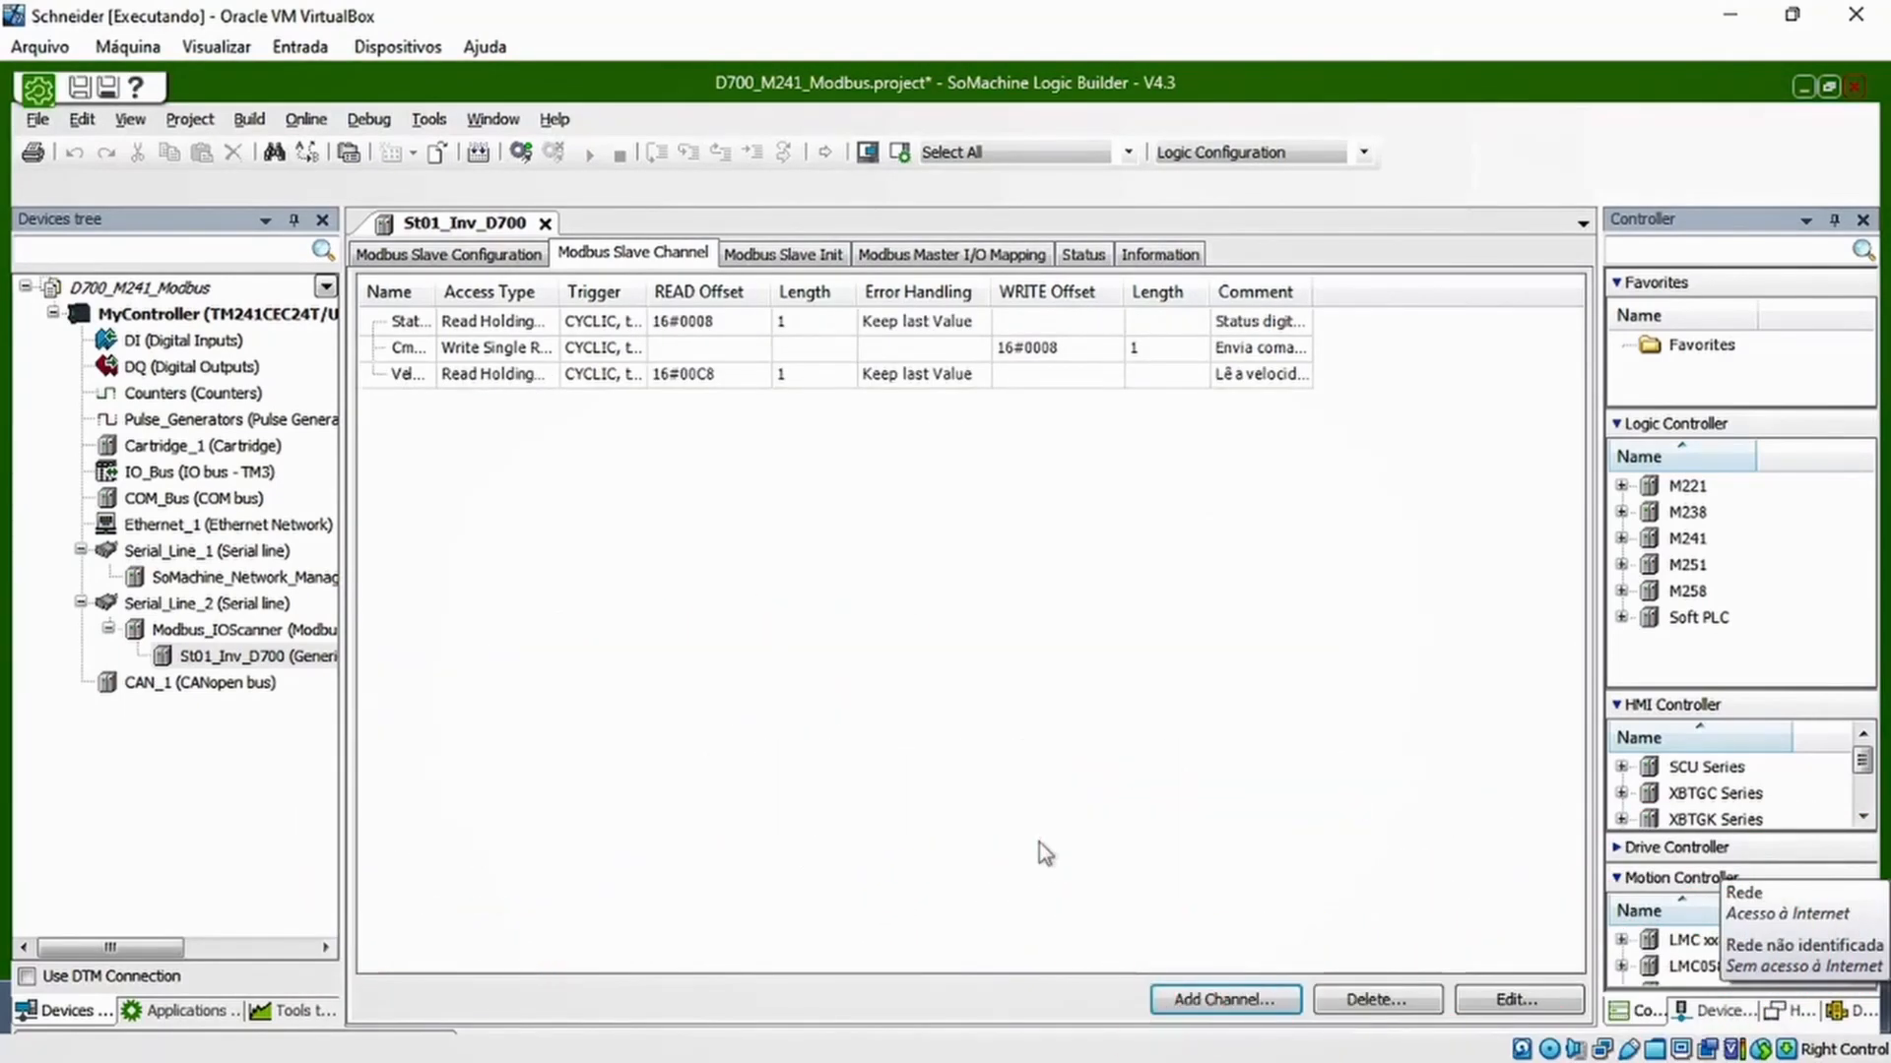
Start a fourth Modbus channel named SetPoint_Velocidade with the comment 'Ajusta um set point de velocidade para o inversor'
click(1217, 998)
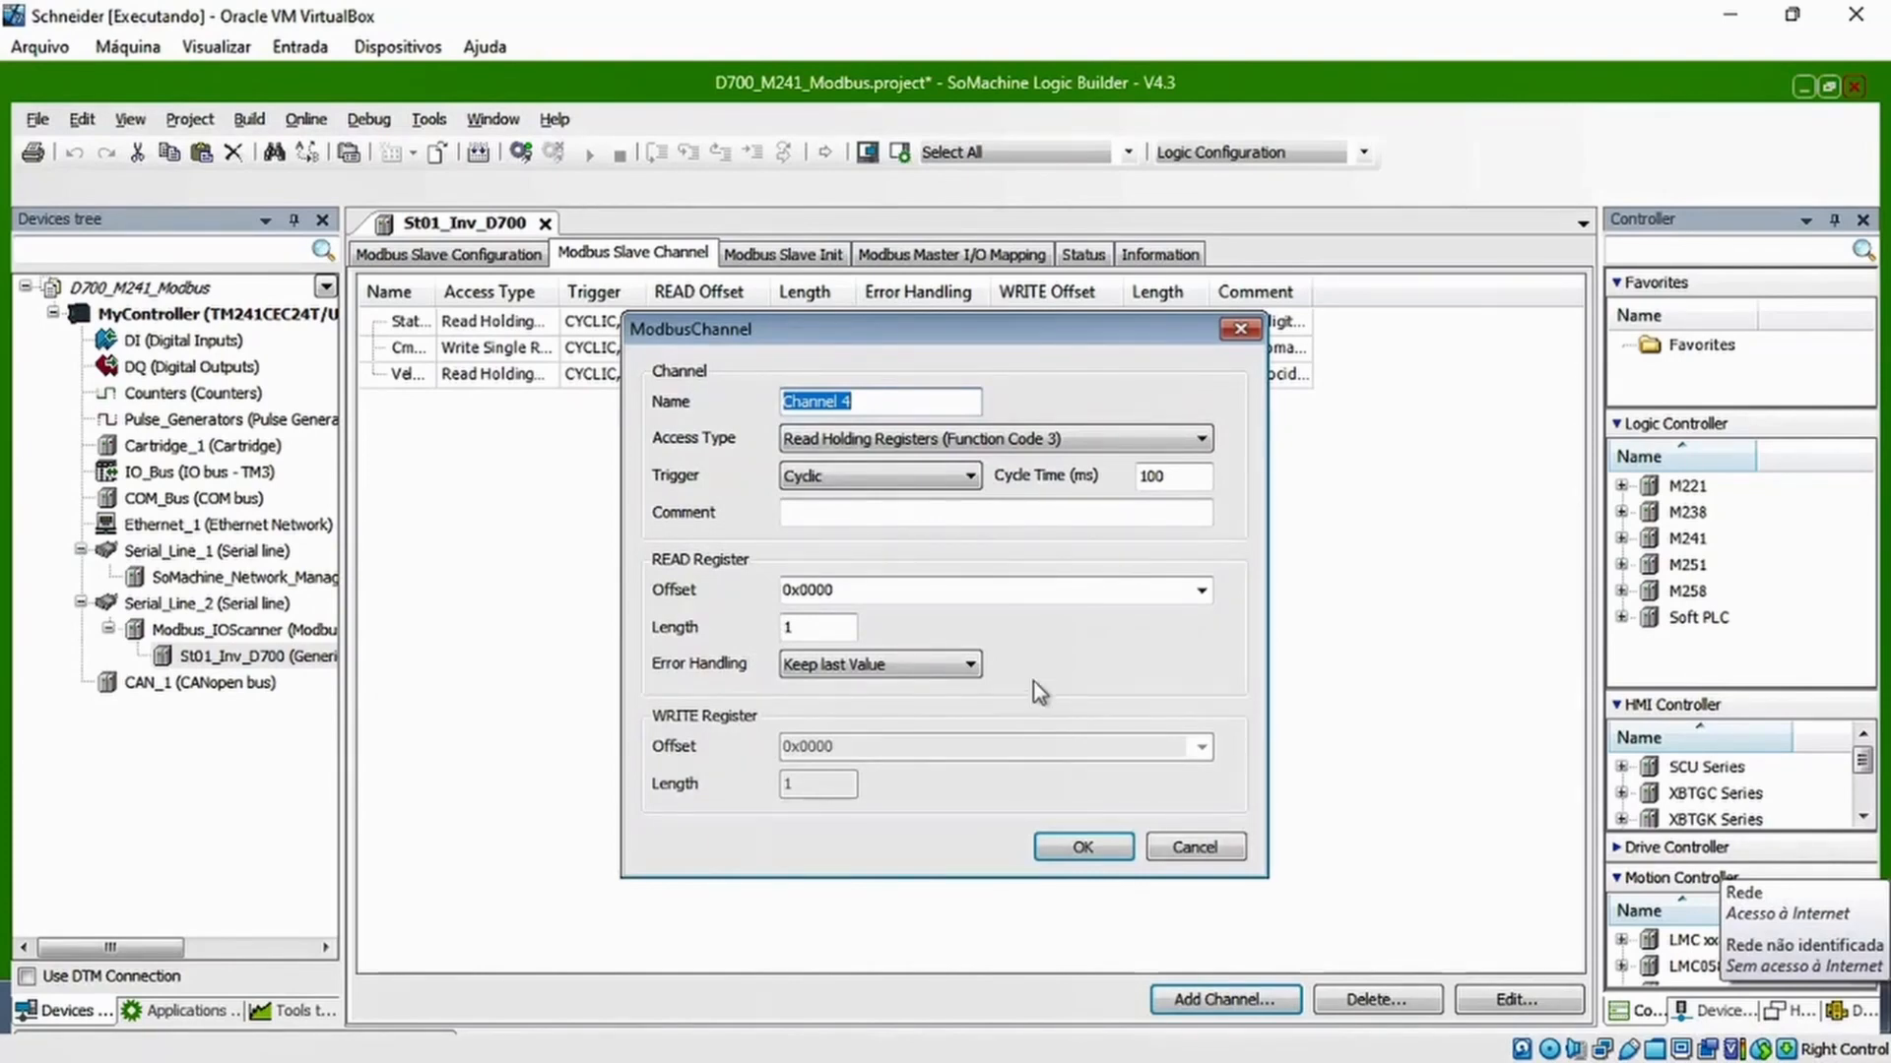
drag(973, 329, 964, 436)
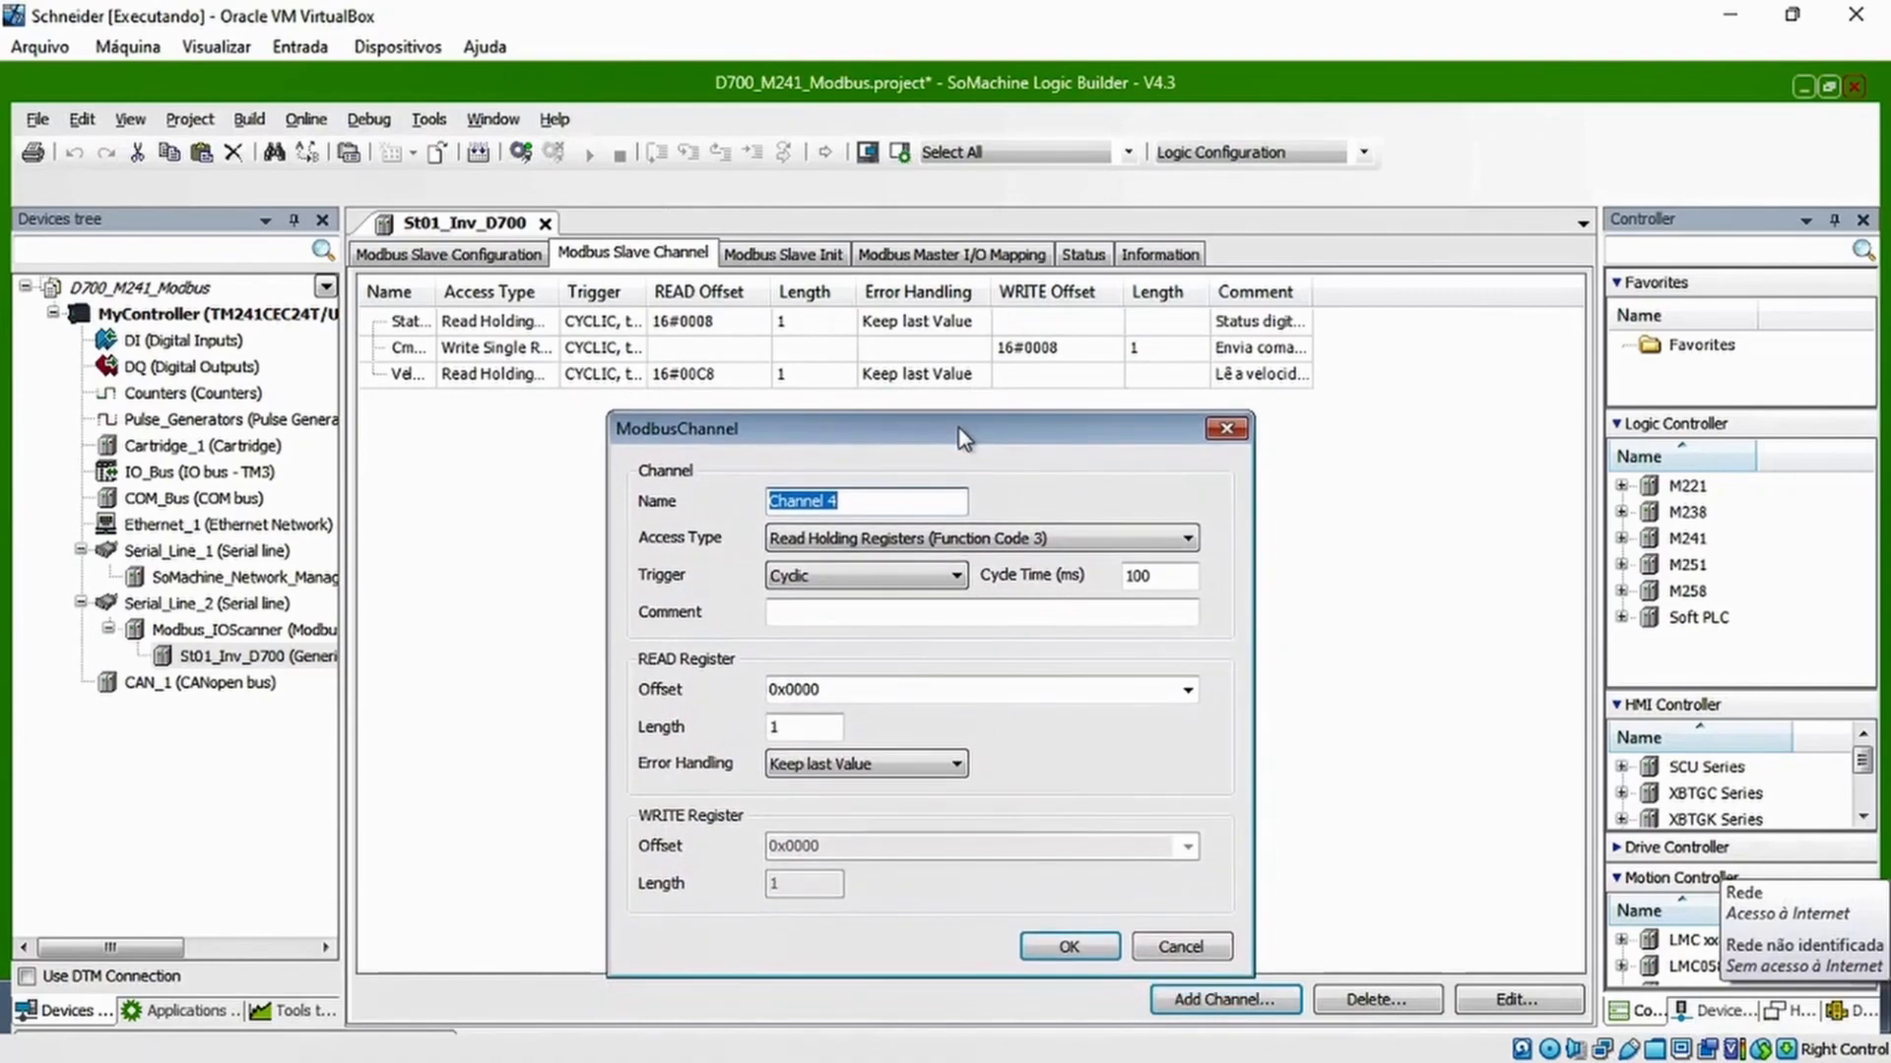
text(S)
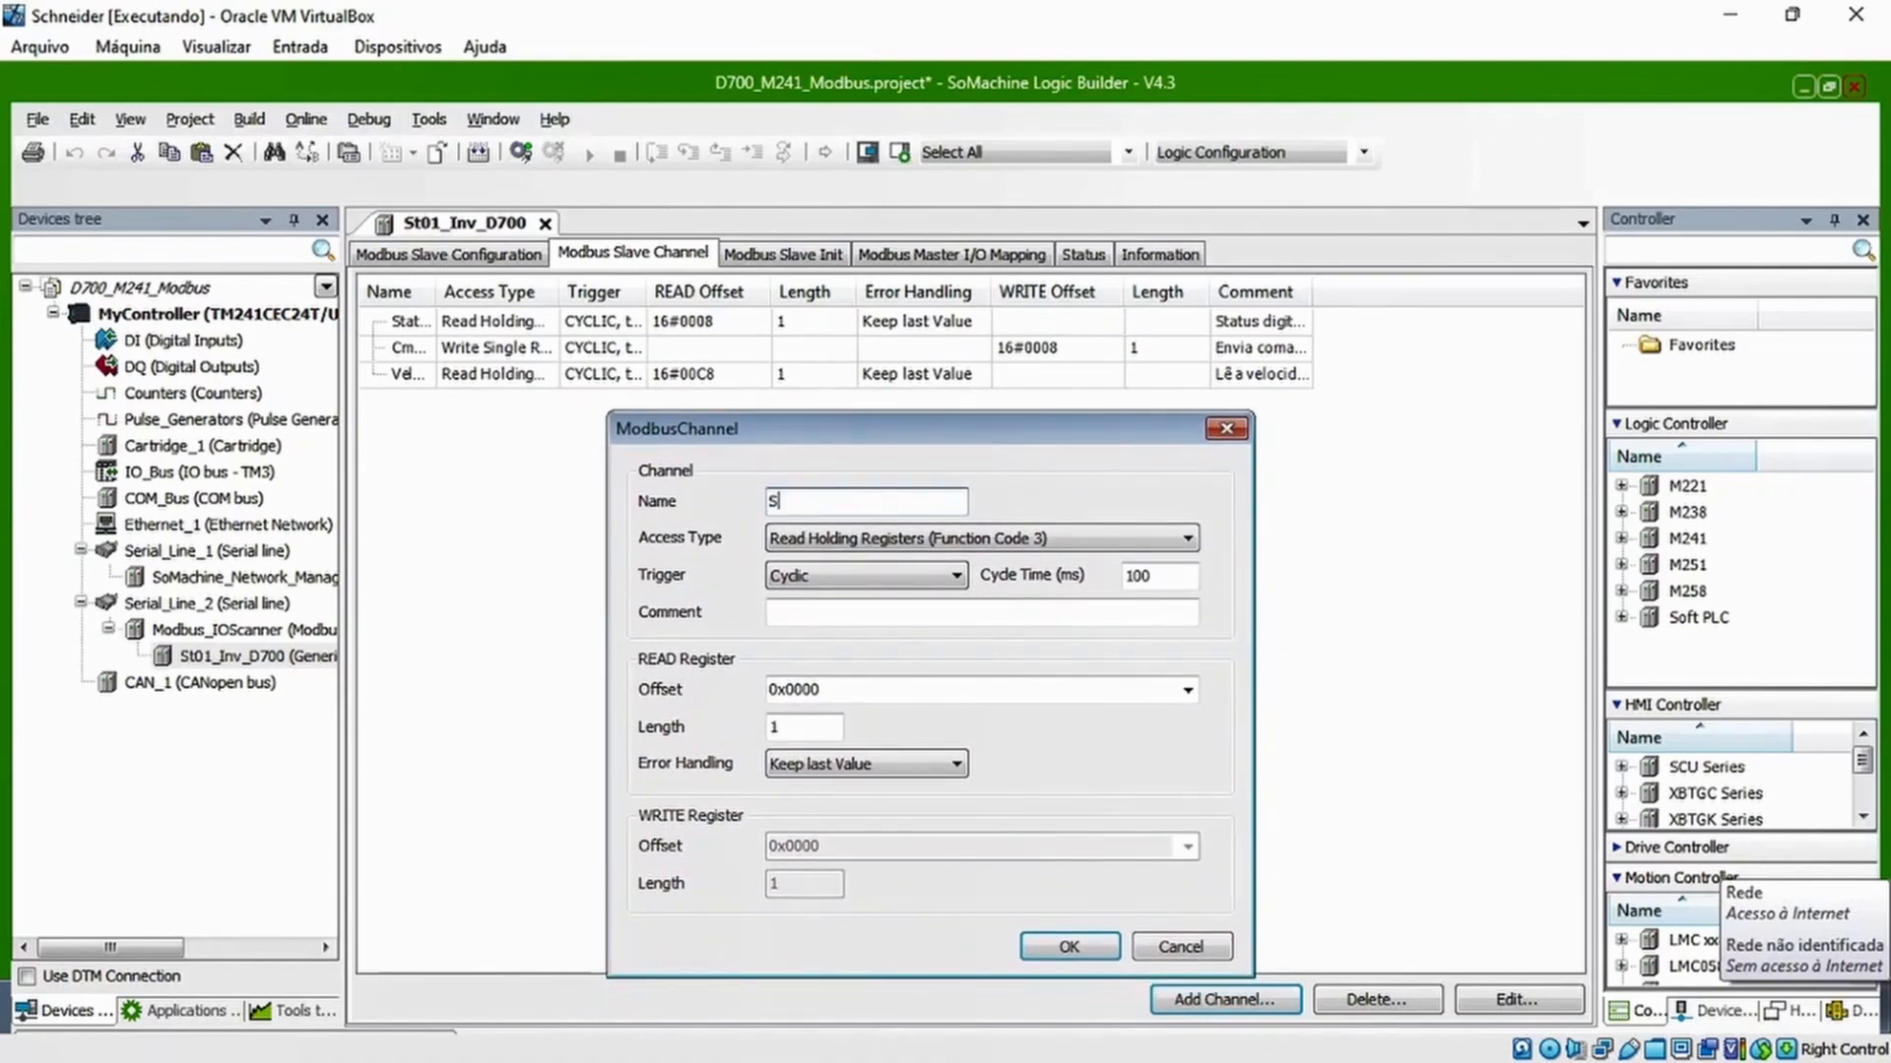
text(etPoint_Velcod)
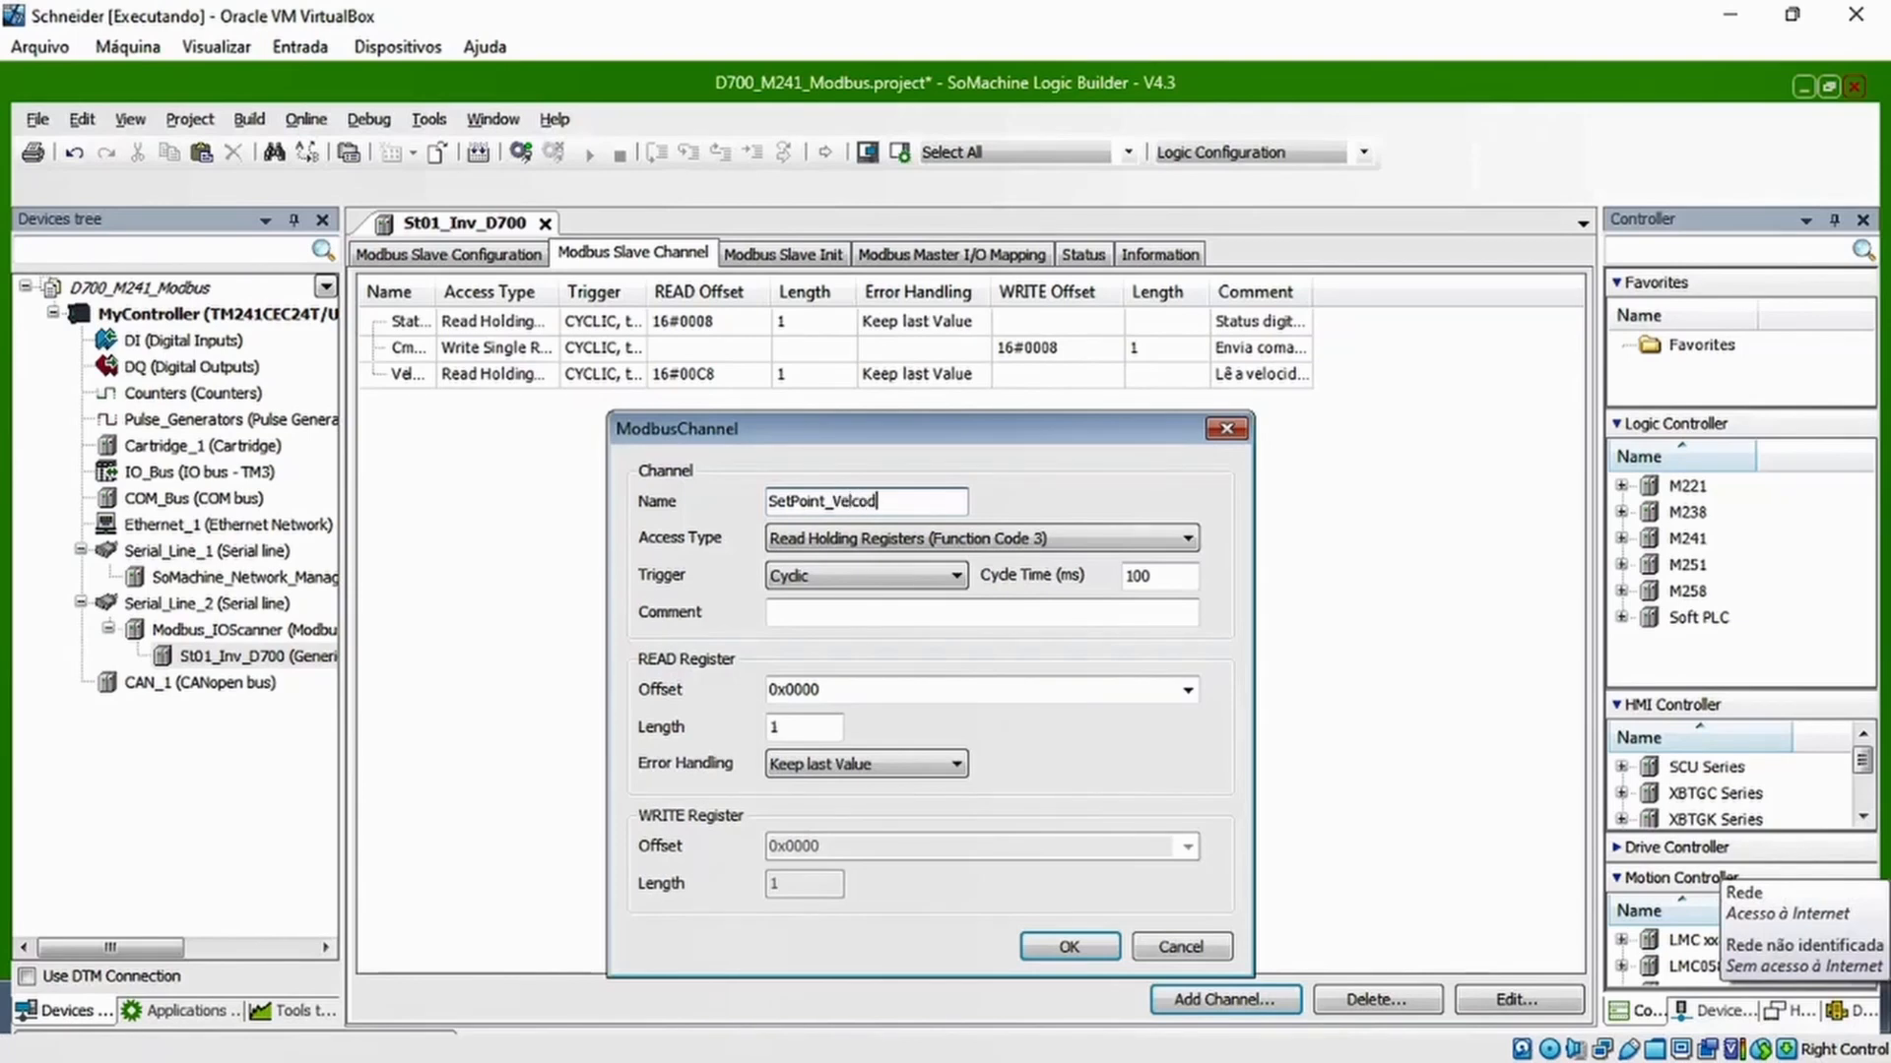
key(BackSpace)
key(BackSpace)
key(BackSpace)
text(ocidade para o inversor)
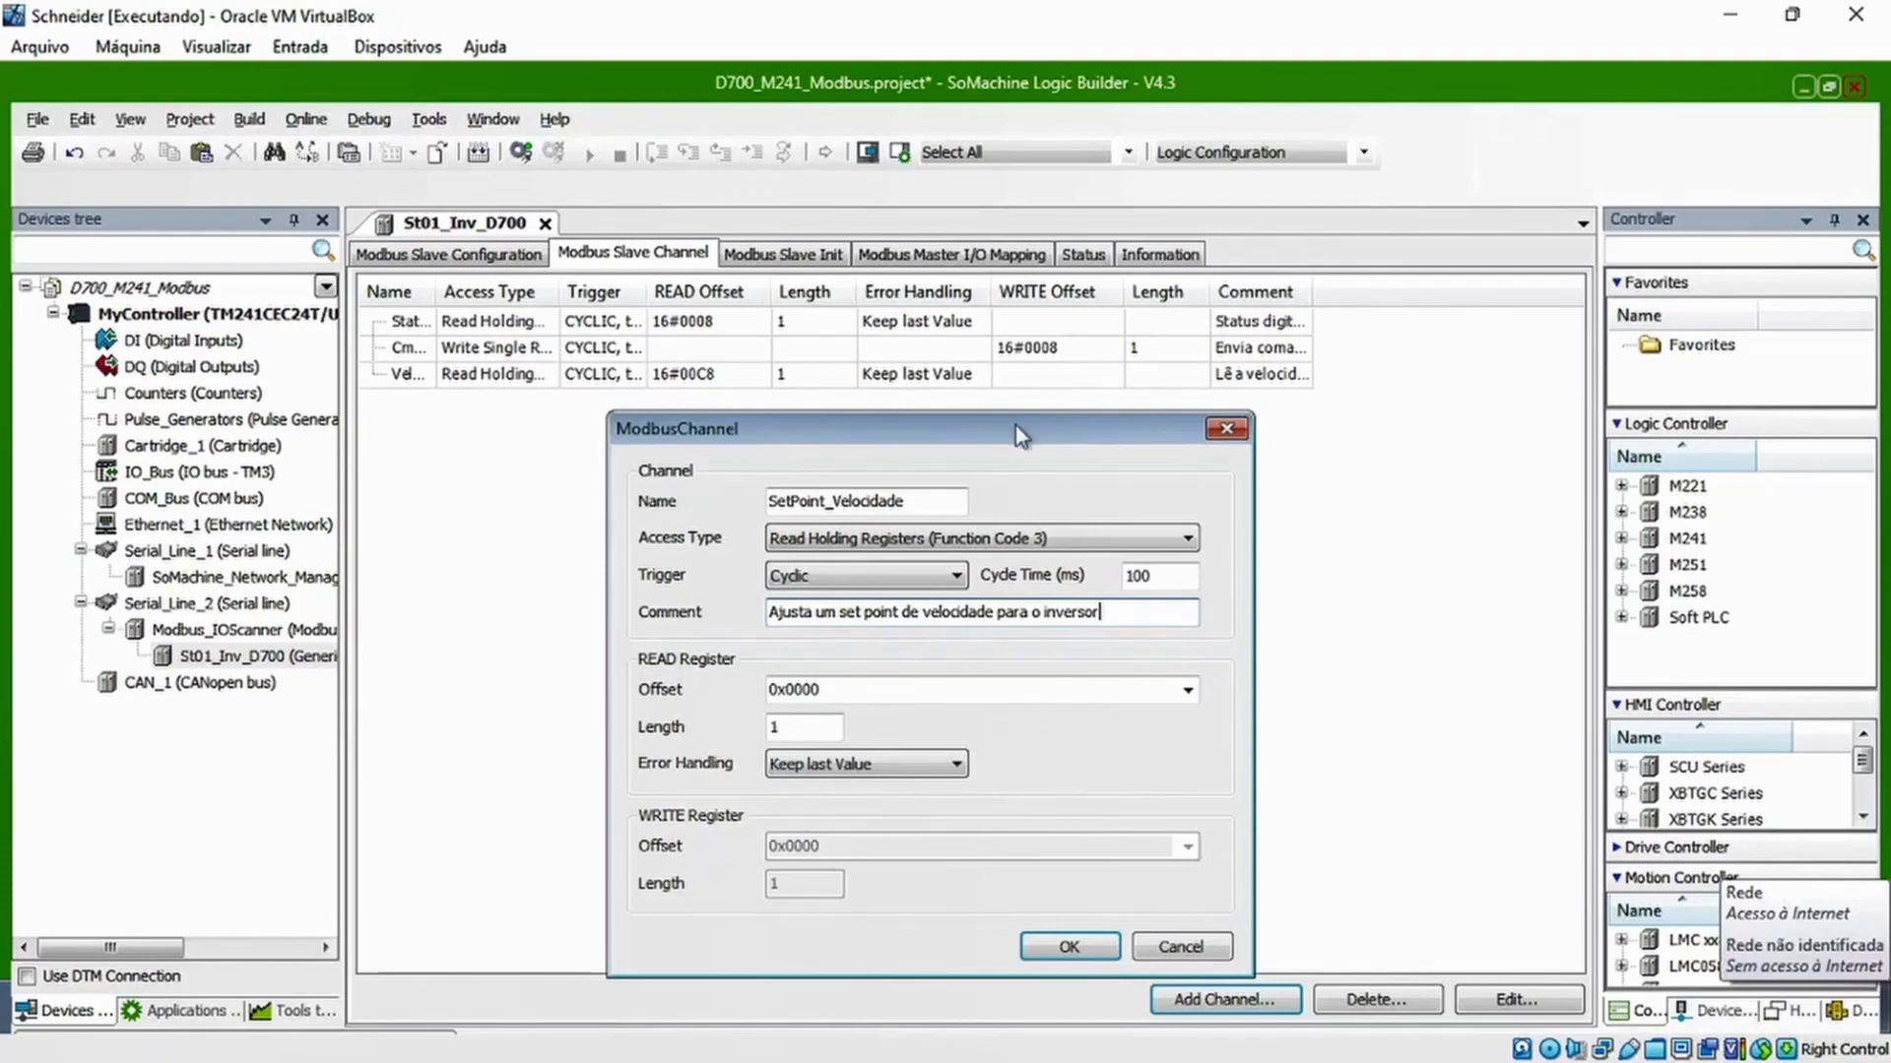
drag(1015, 426, 816, 399)
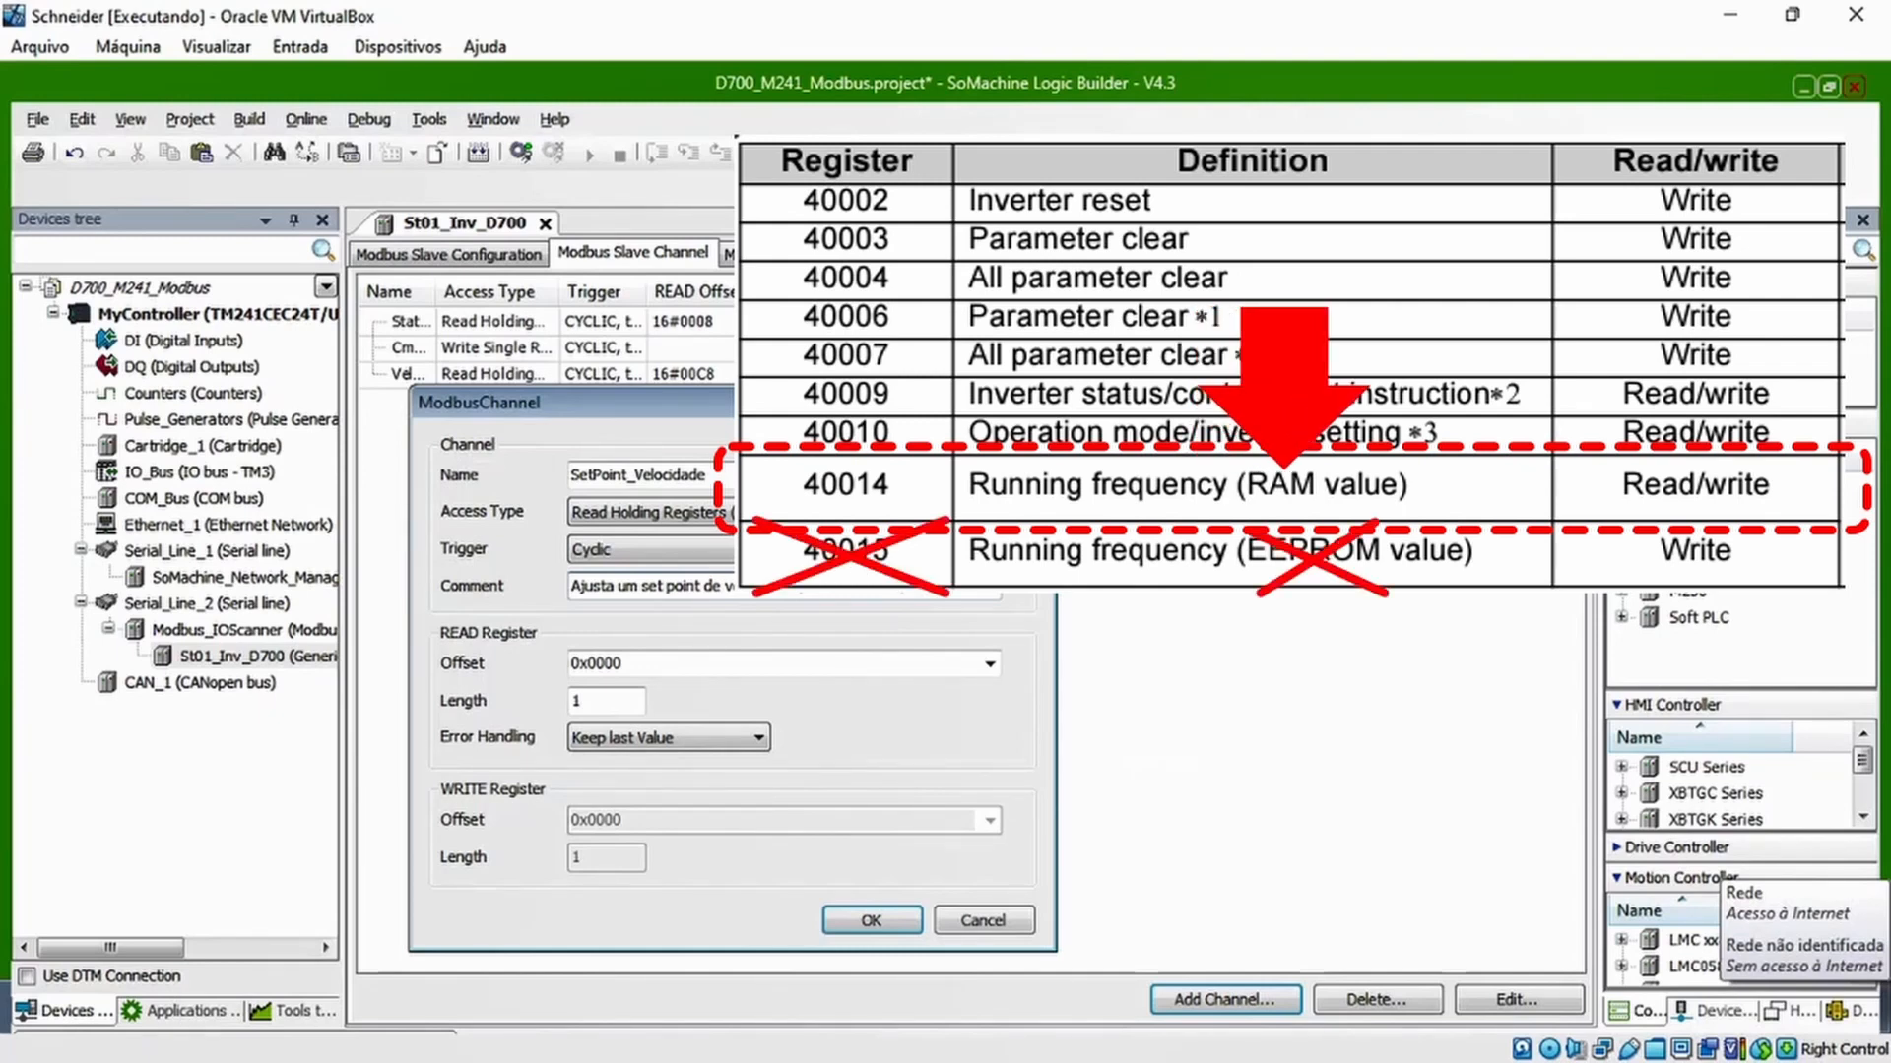
click(989, 512)
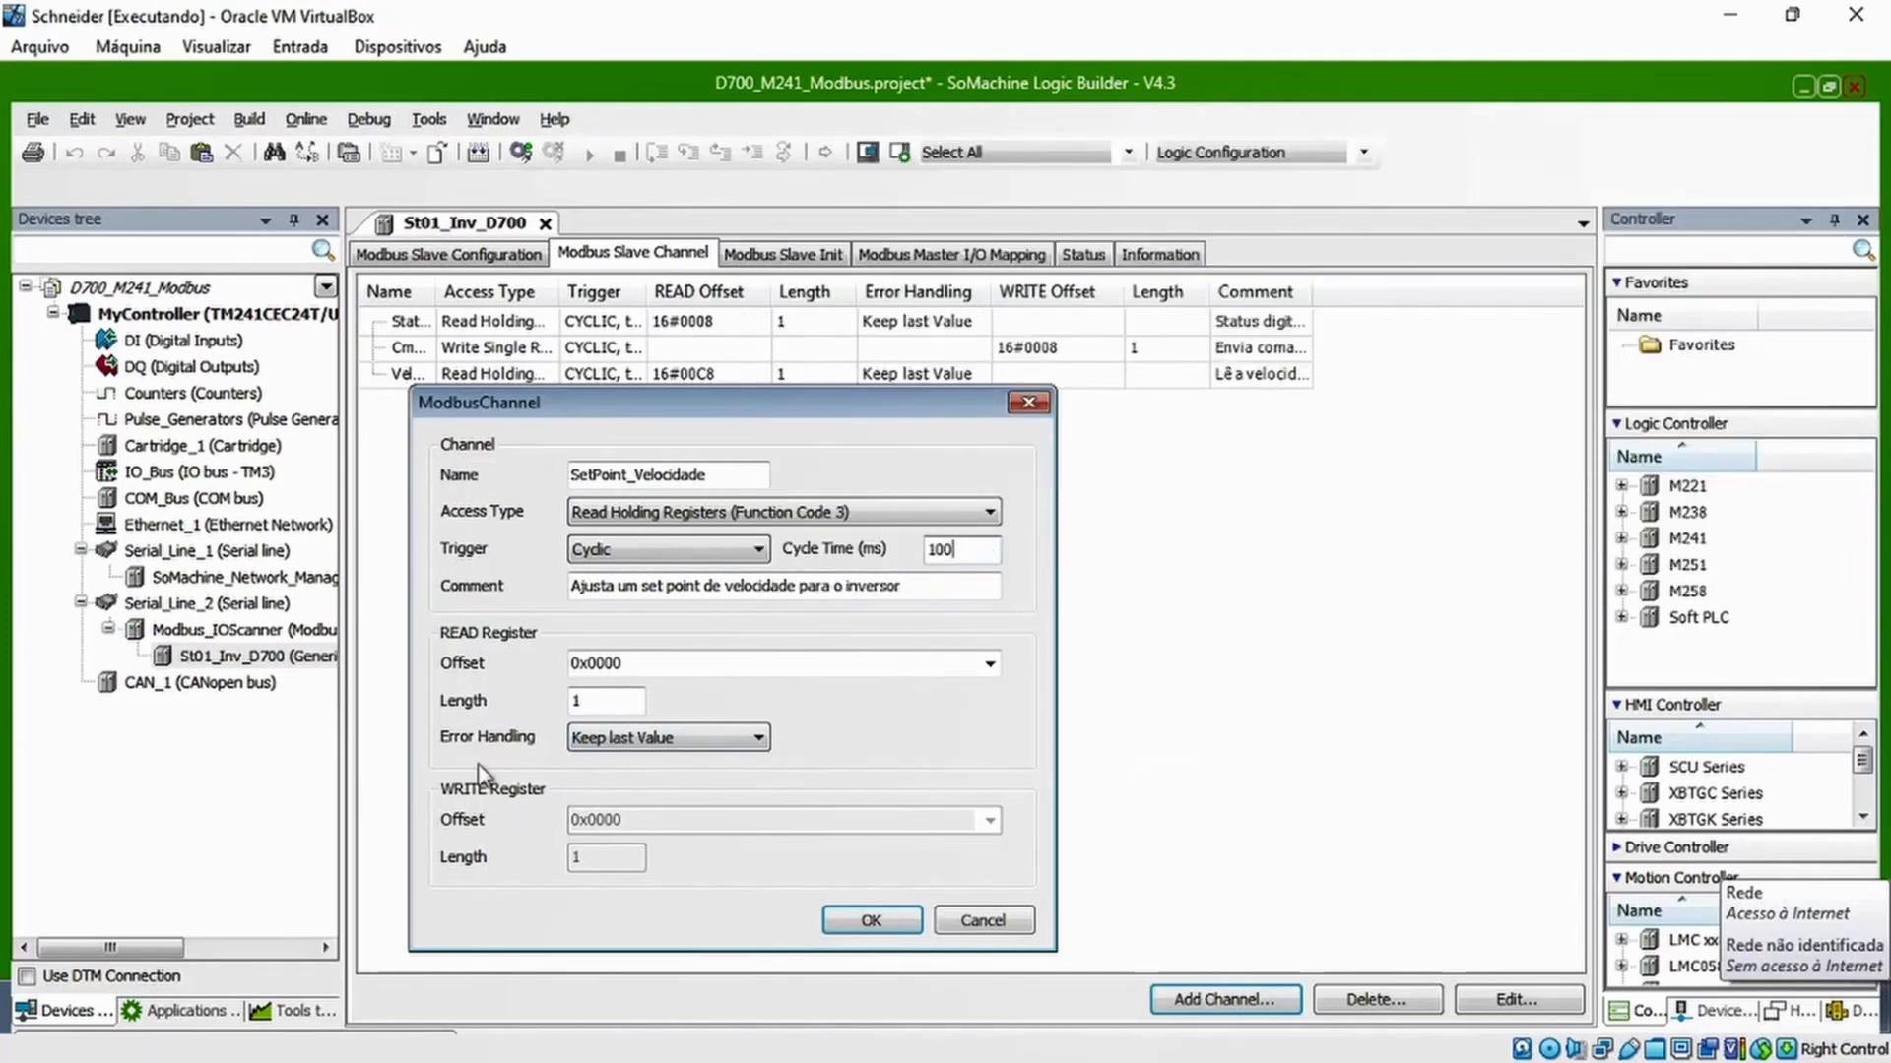
Switch to the calculator and convert decimal 14 to hexadecimal
key(alt+Tab)
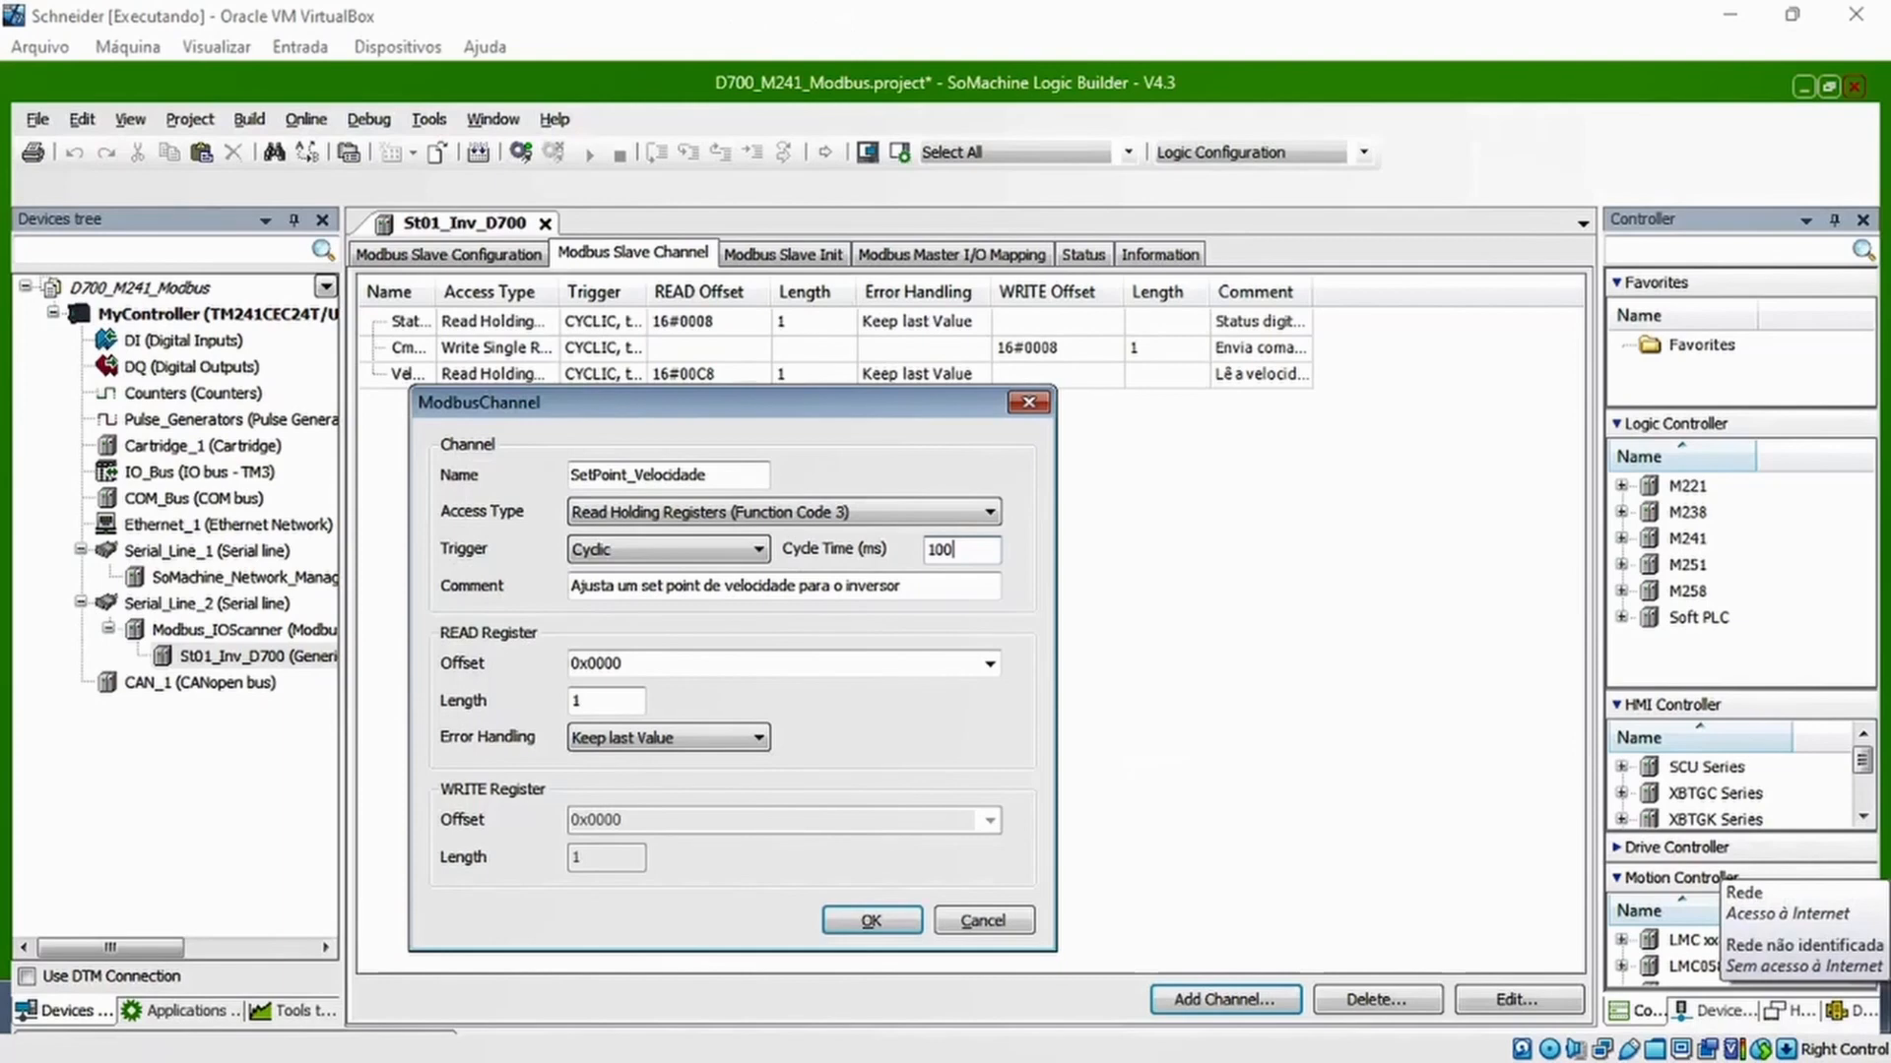
key(alt+Tab)
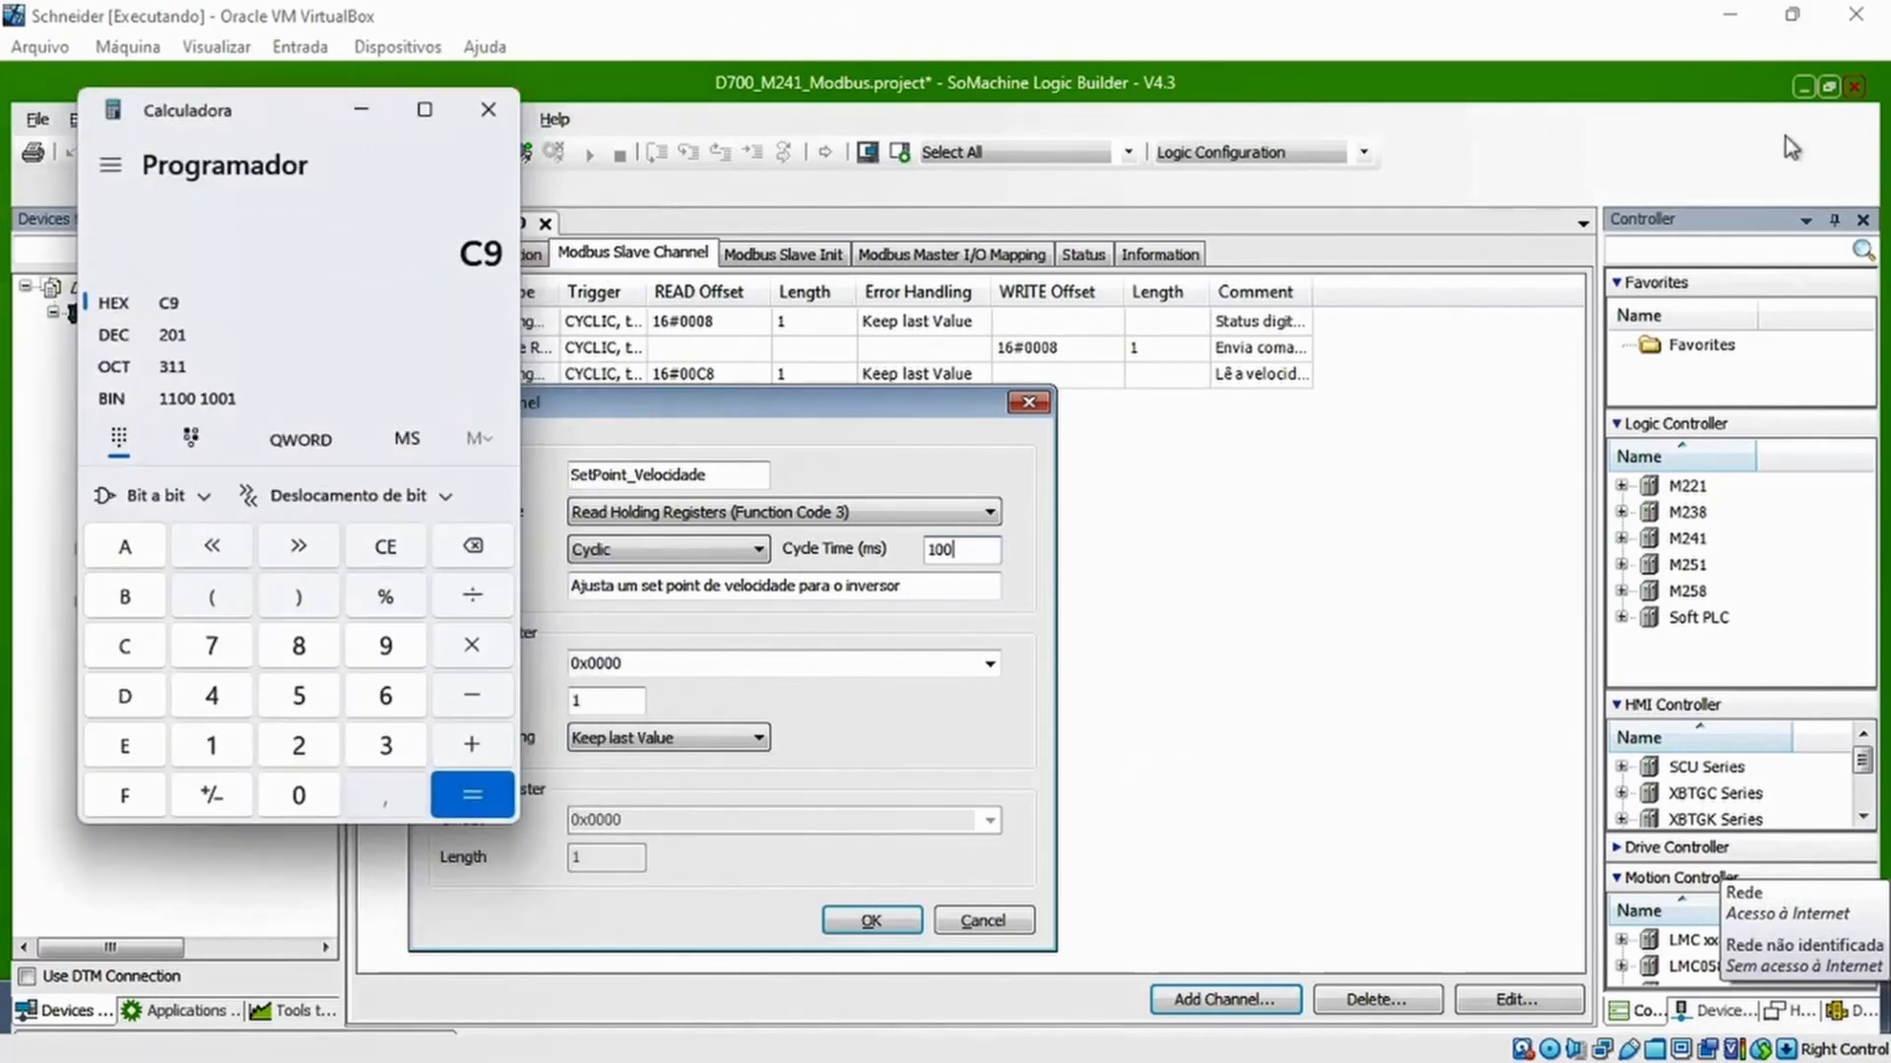
click(195, 337)
text(14)
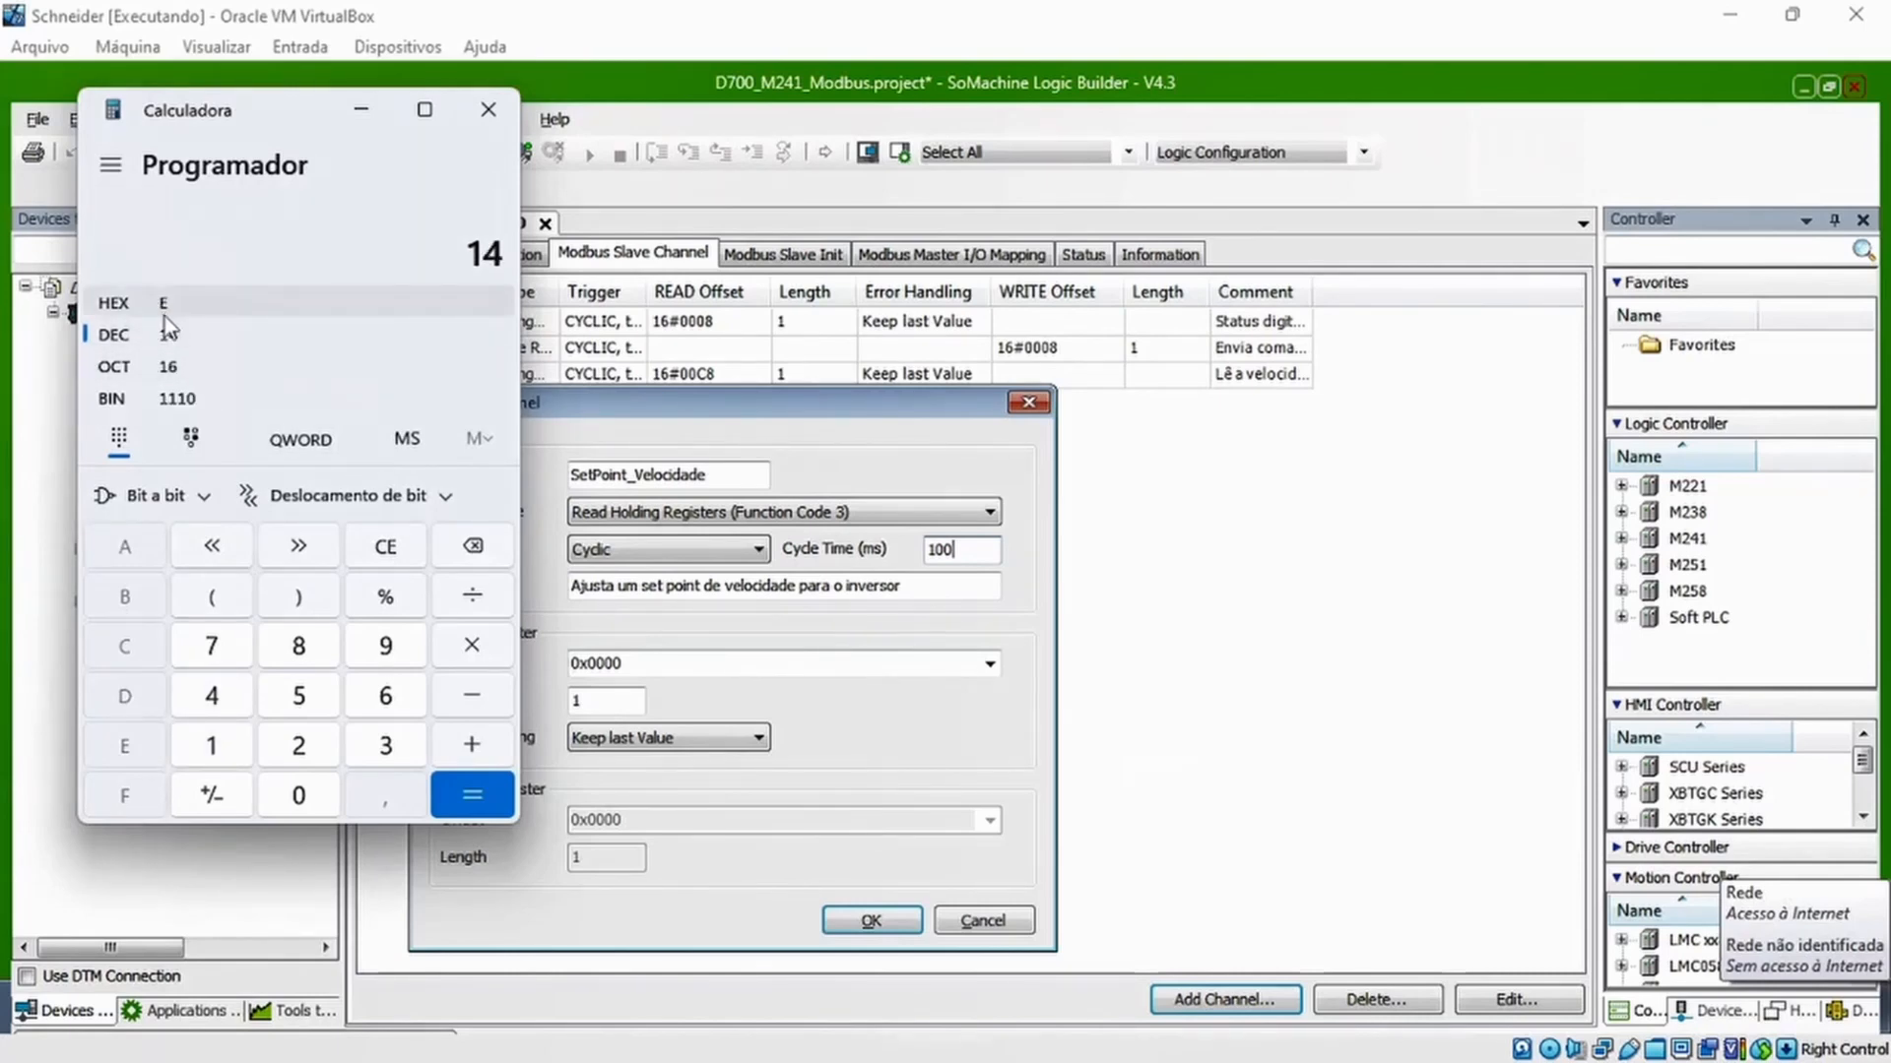
click(168, 309)
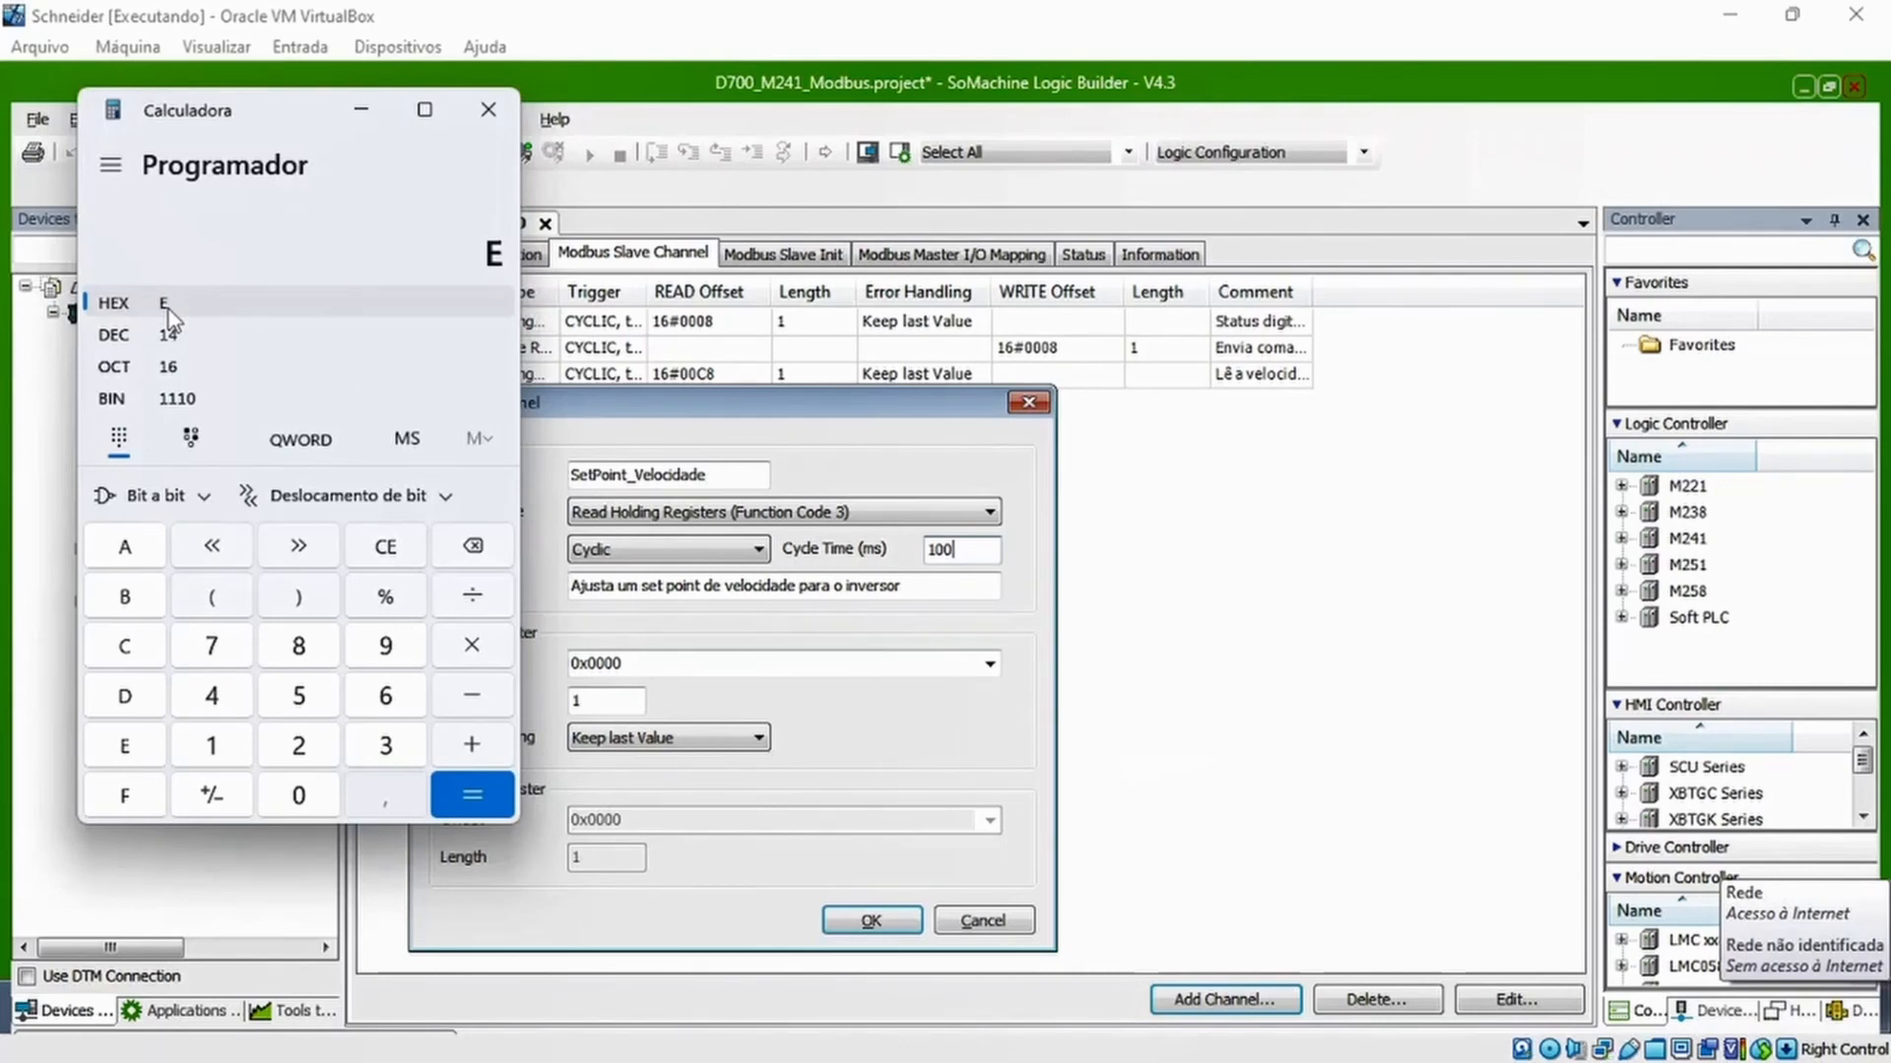
Set SetPoint_Velocidade to Write Single Register (Function Code 6) with WRITE register offset 0x000D, and confirm the channel
click(783, 511)
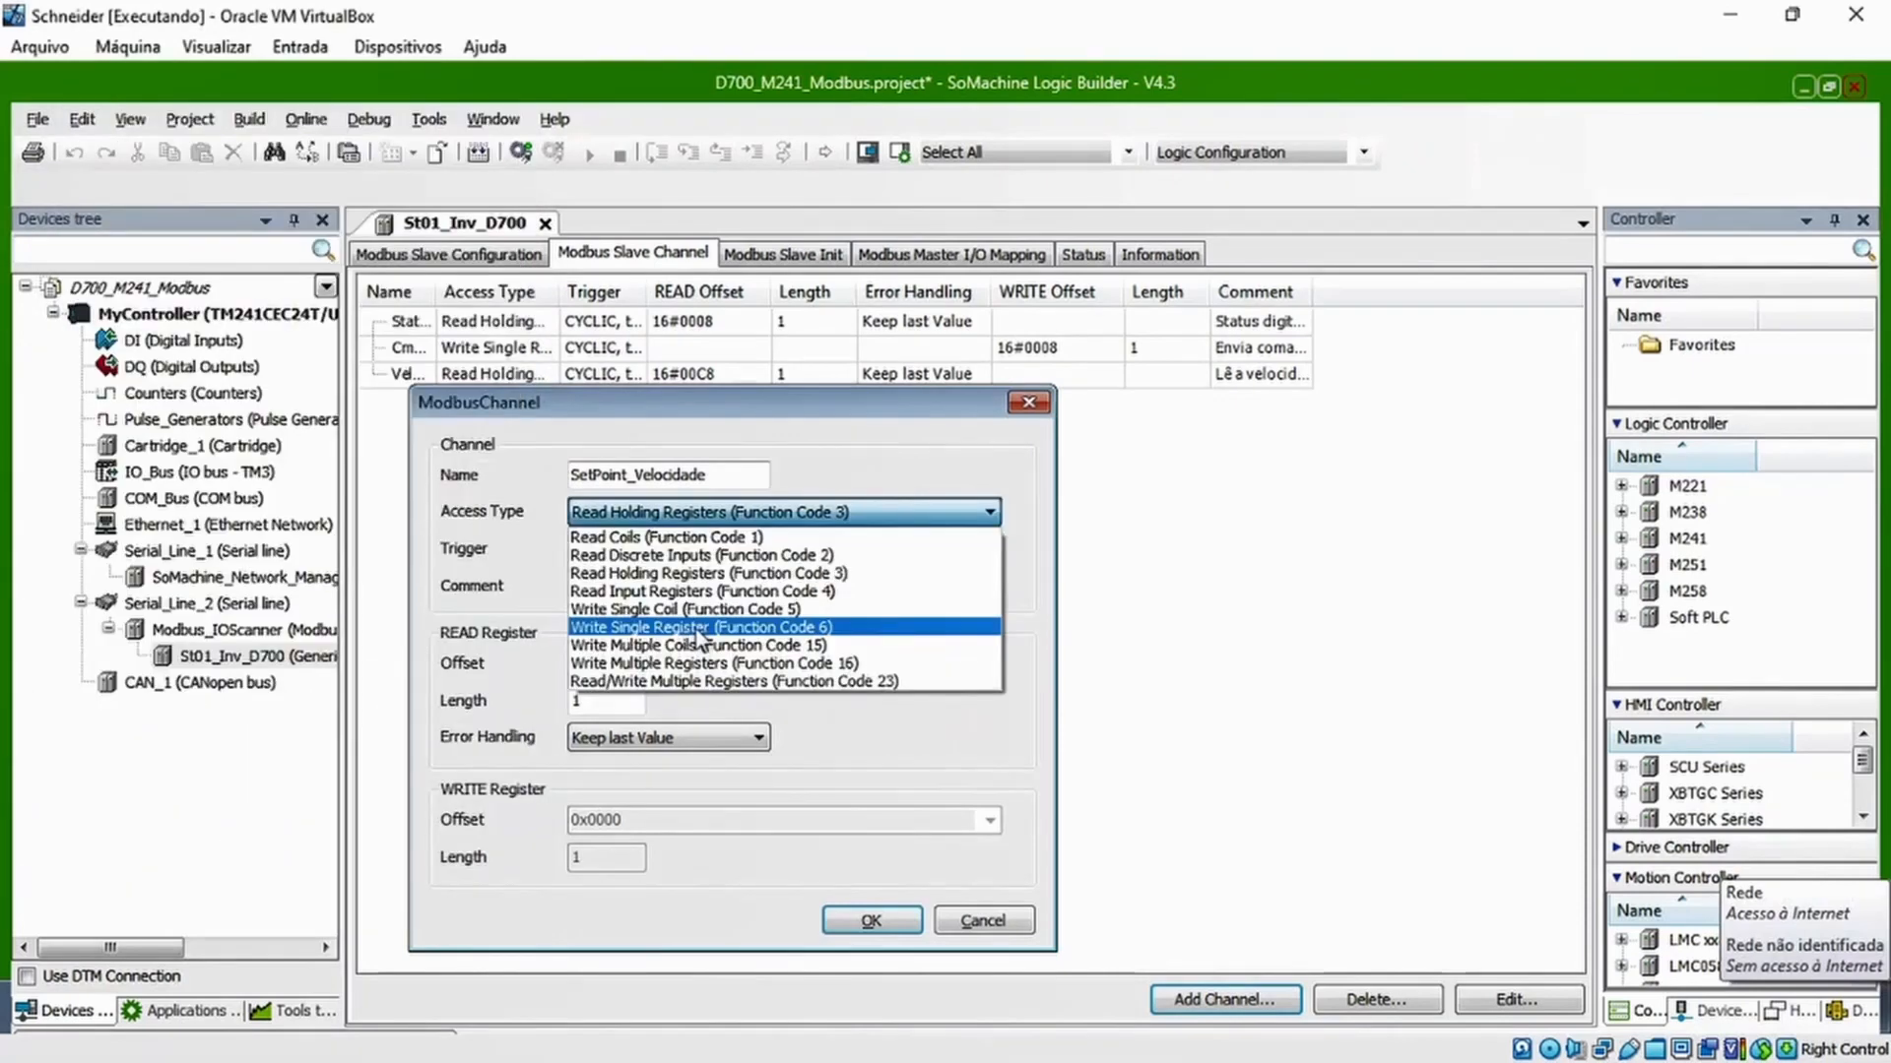
click(689, 630)
click(630, 817)
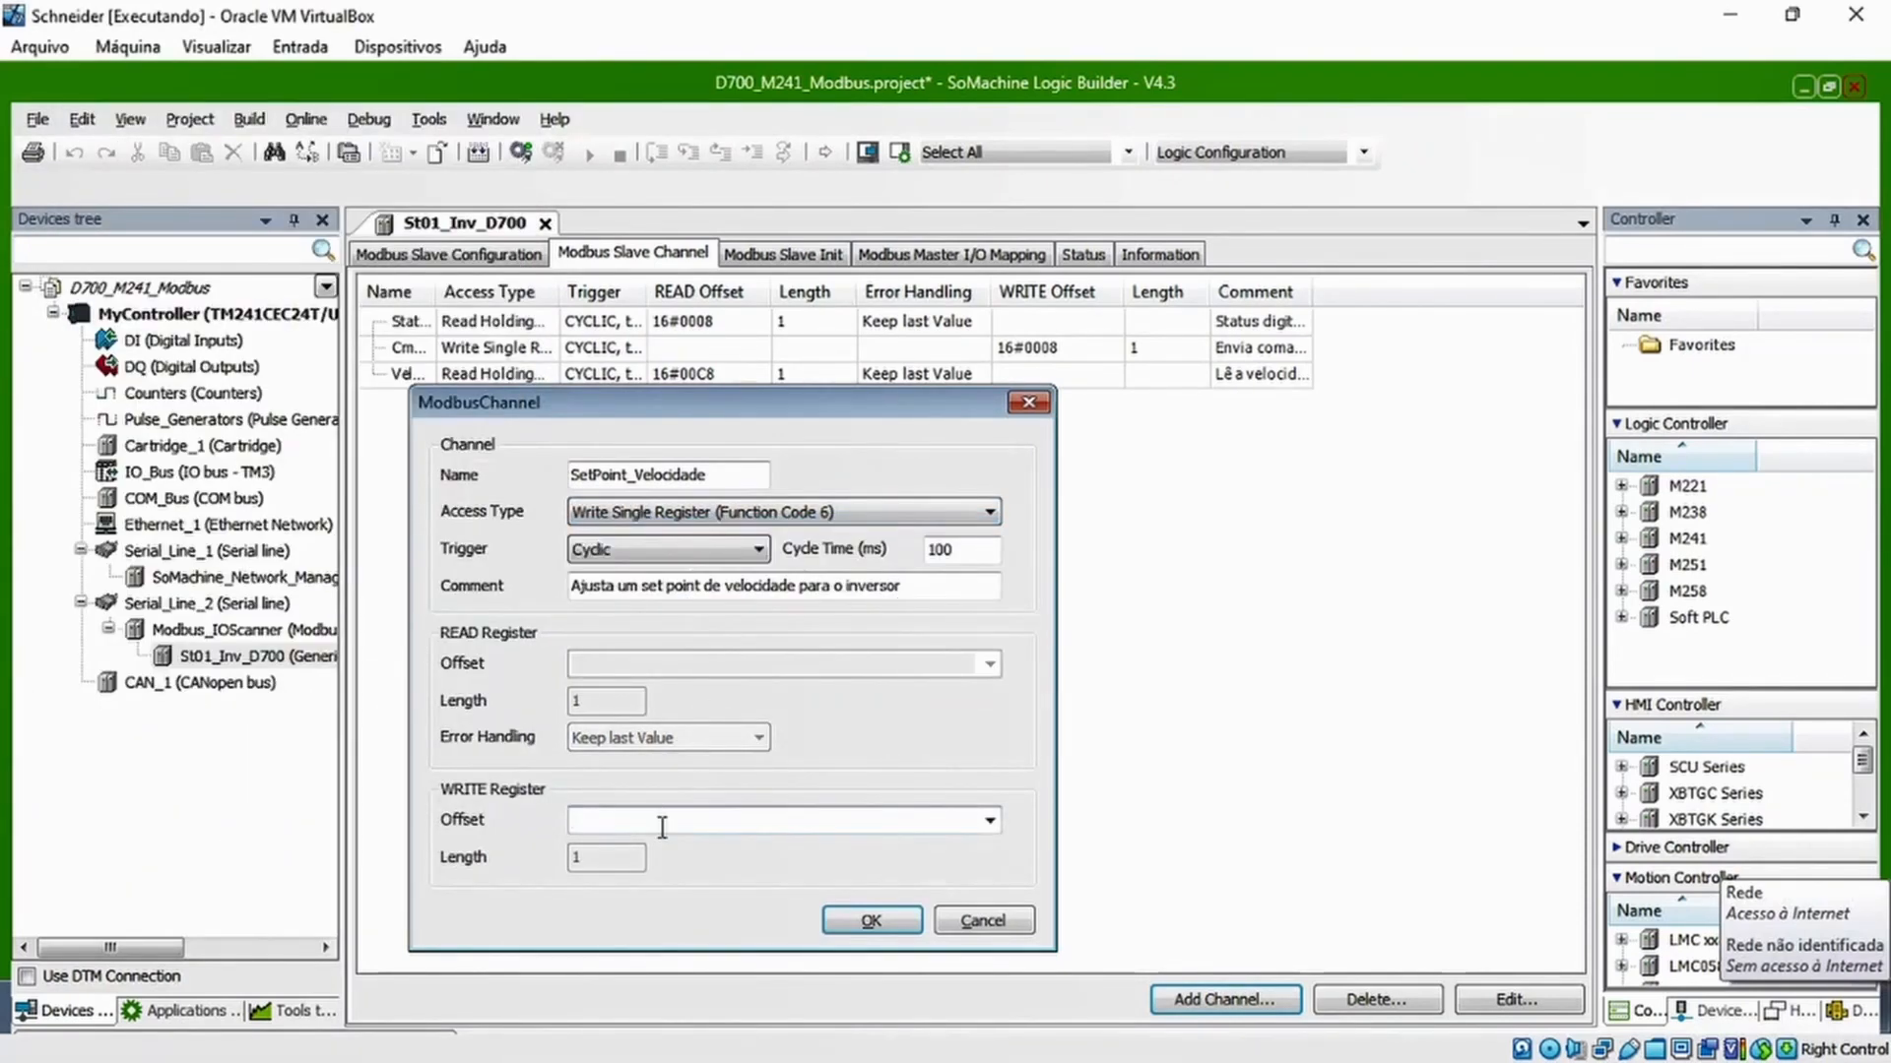
text(0x000D)
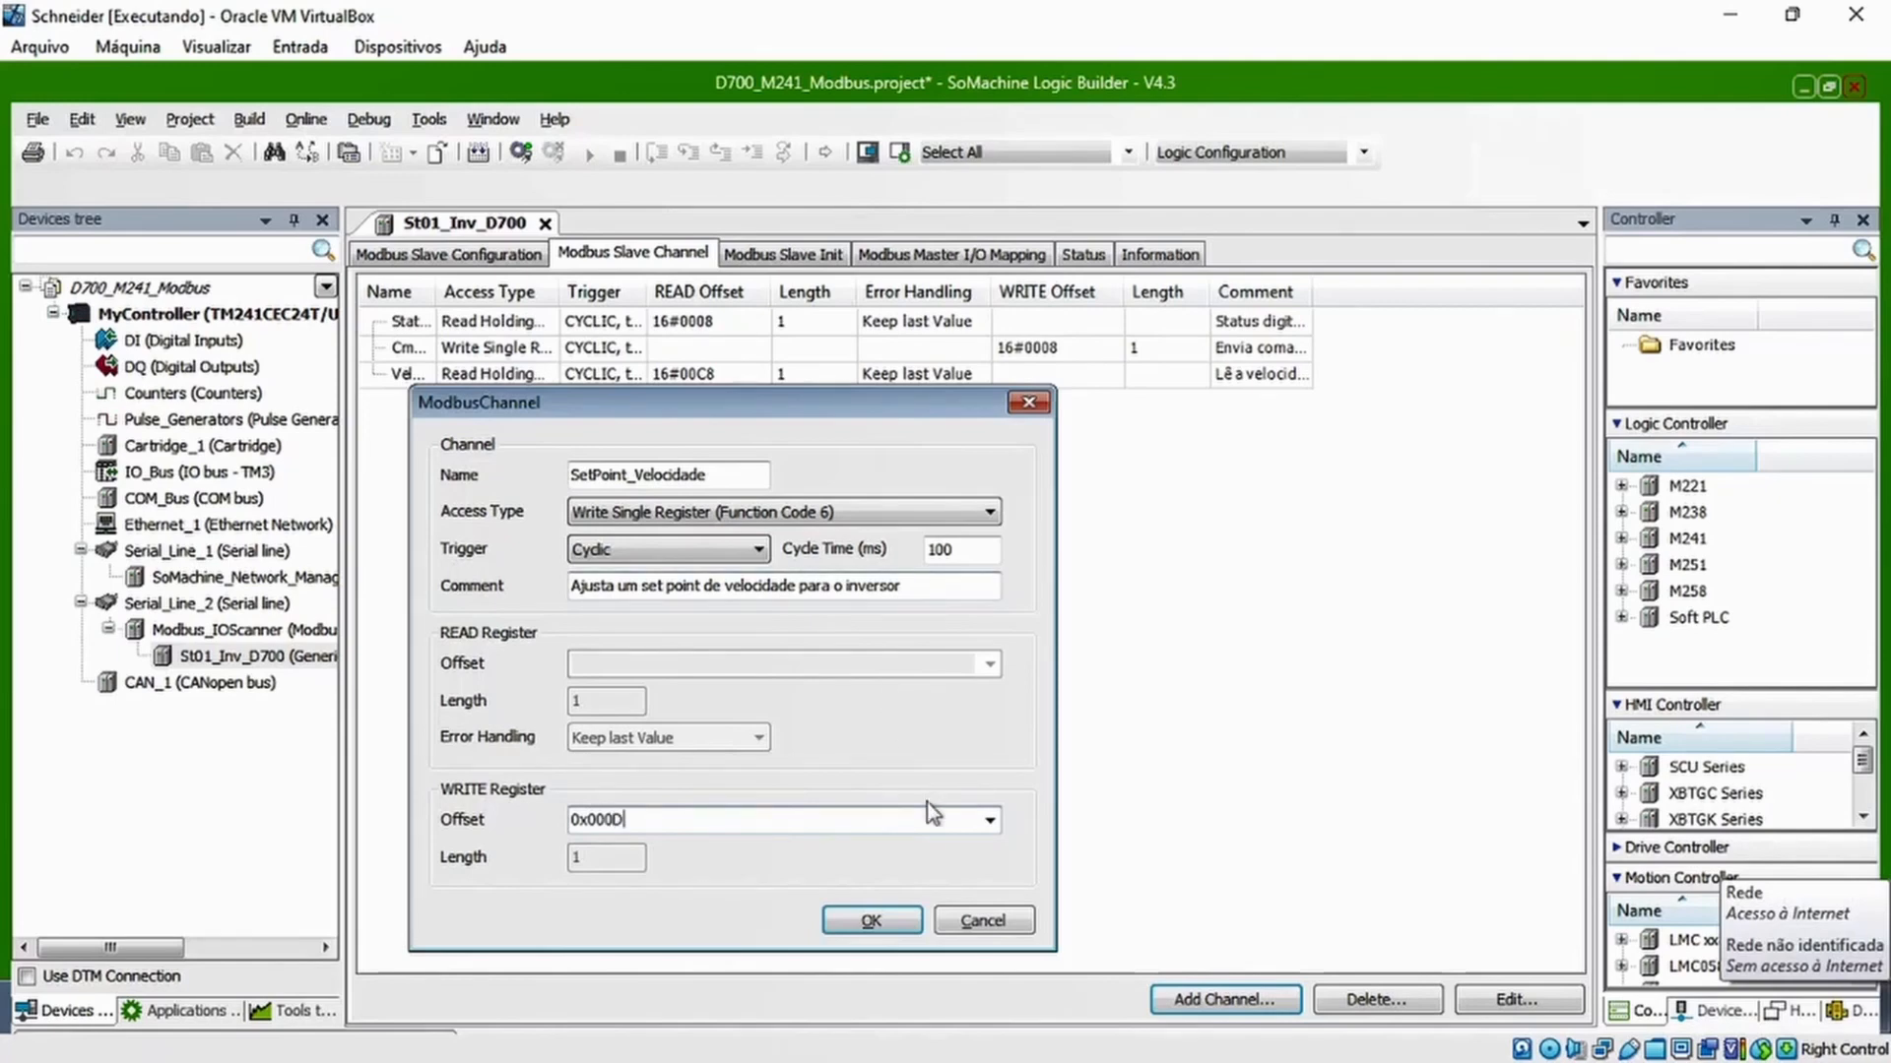
click(870, 922)
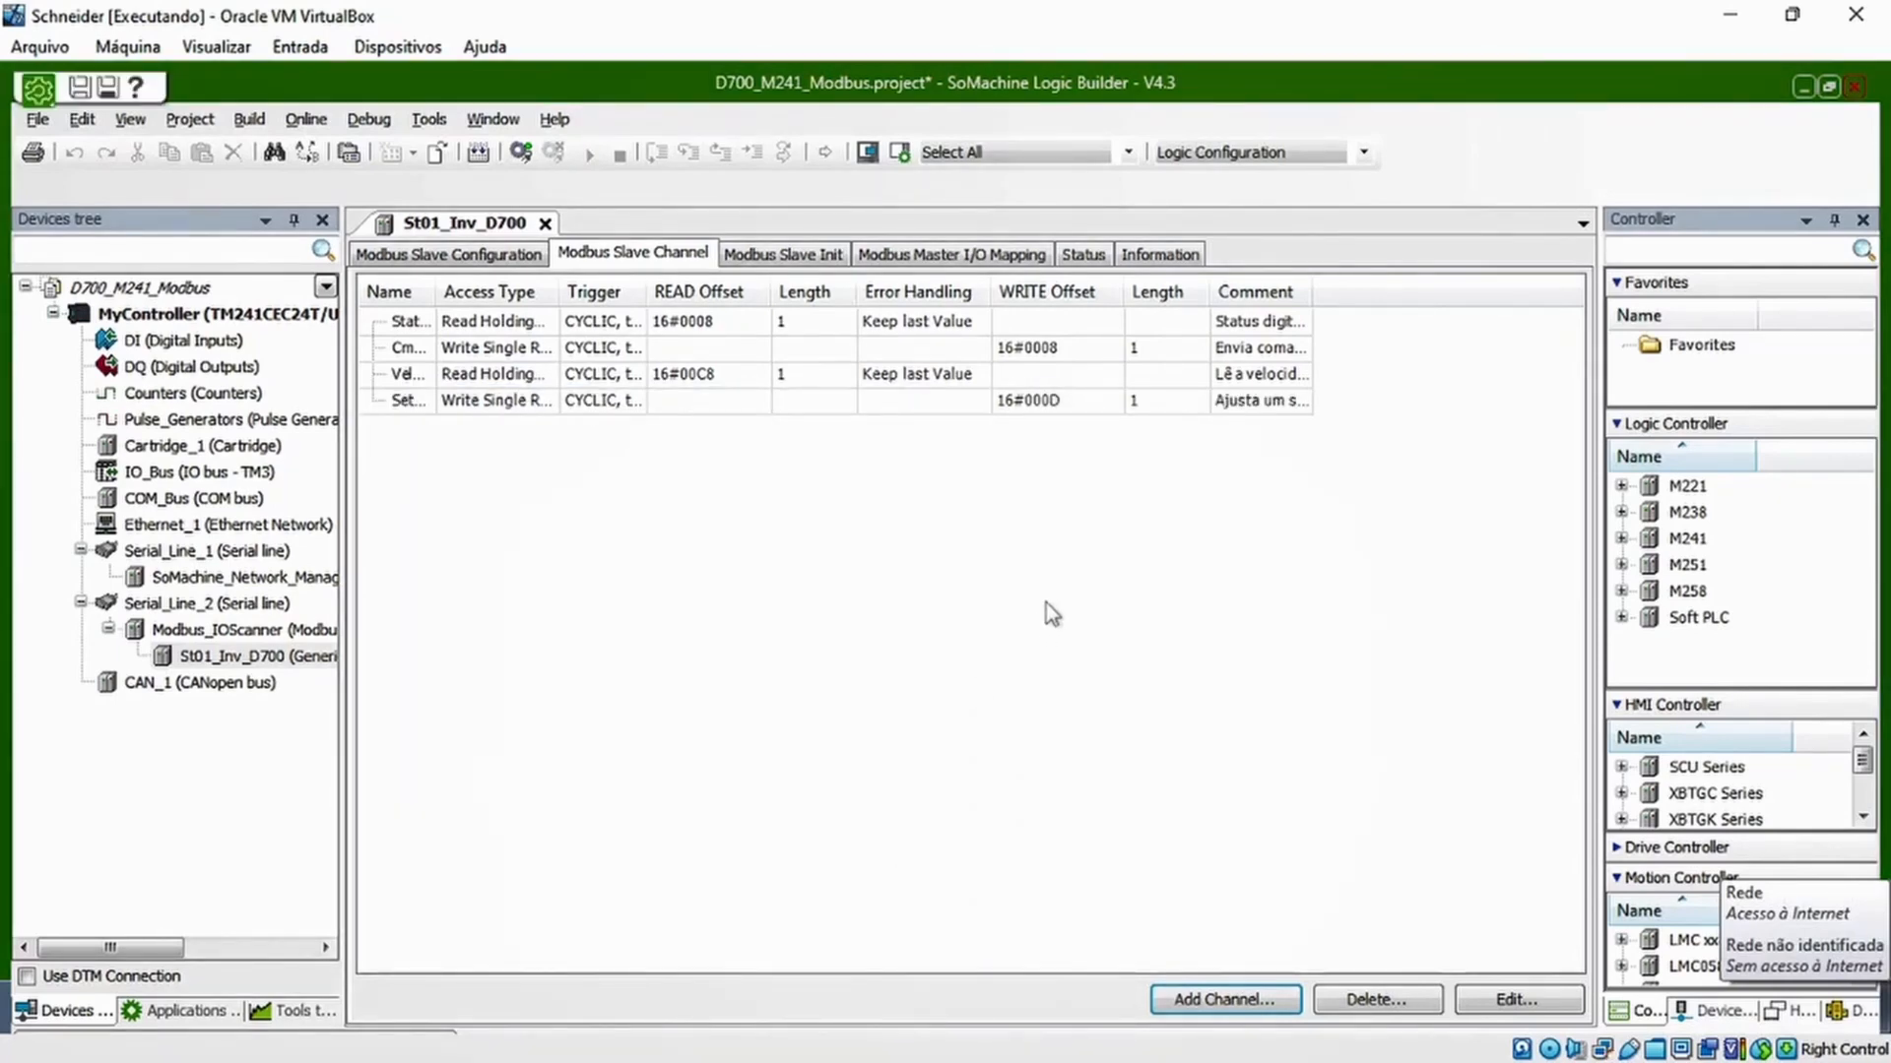
Widen the channel table's Name column and review the four Modbus channels from Status_Dig_Inv to SetPoint_Velocidade
drag(434, 291, 568, 295)
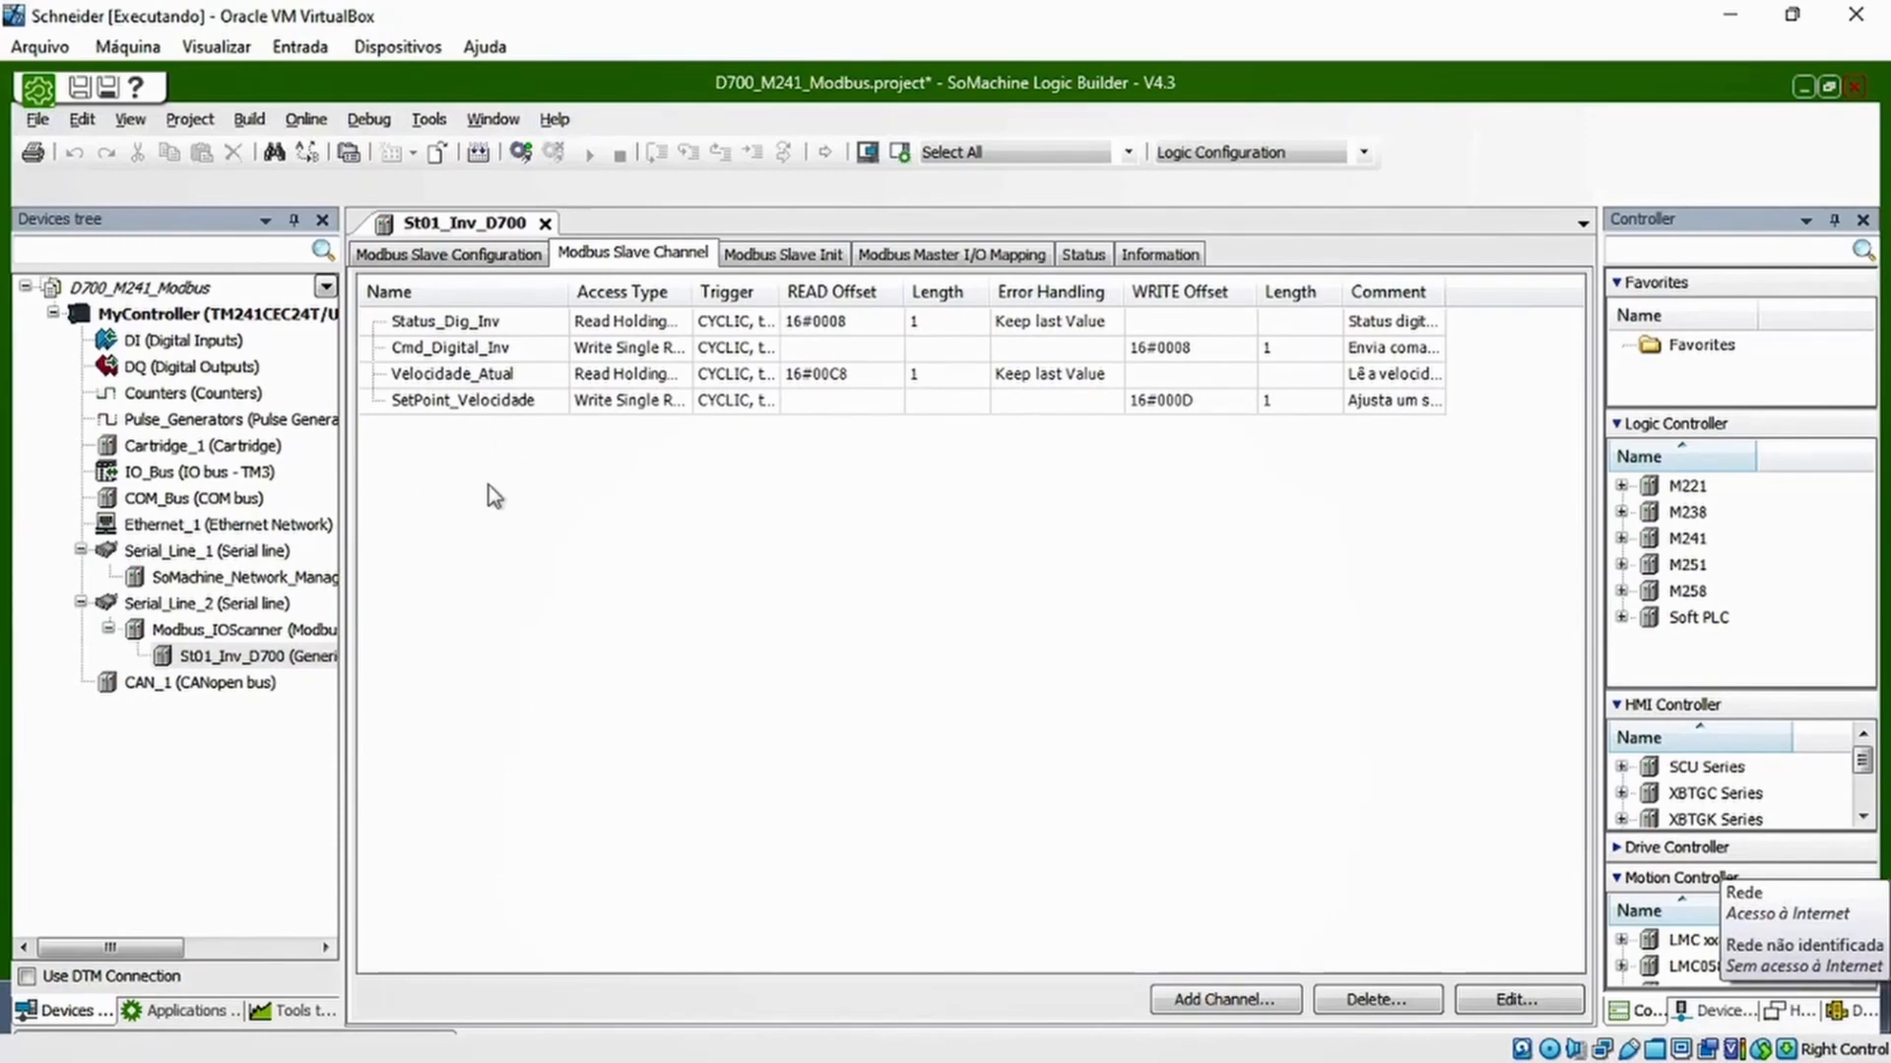
click(461, 327)
click(463, 350)
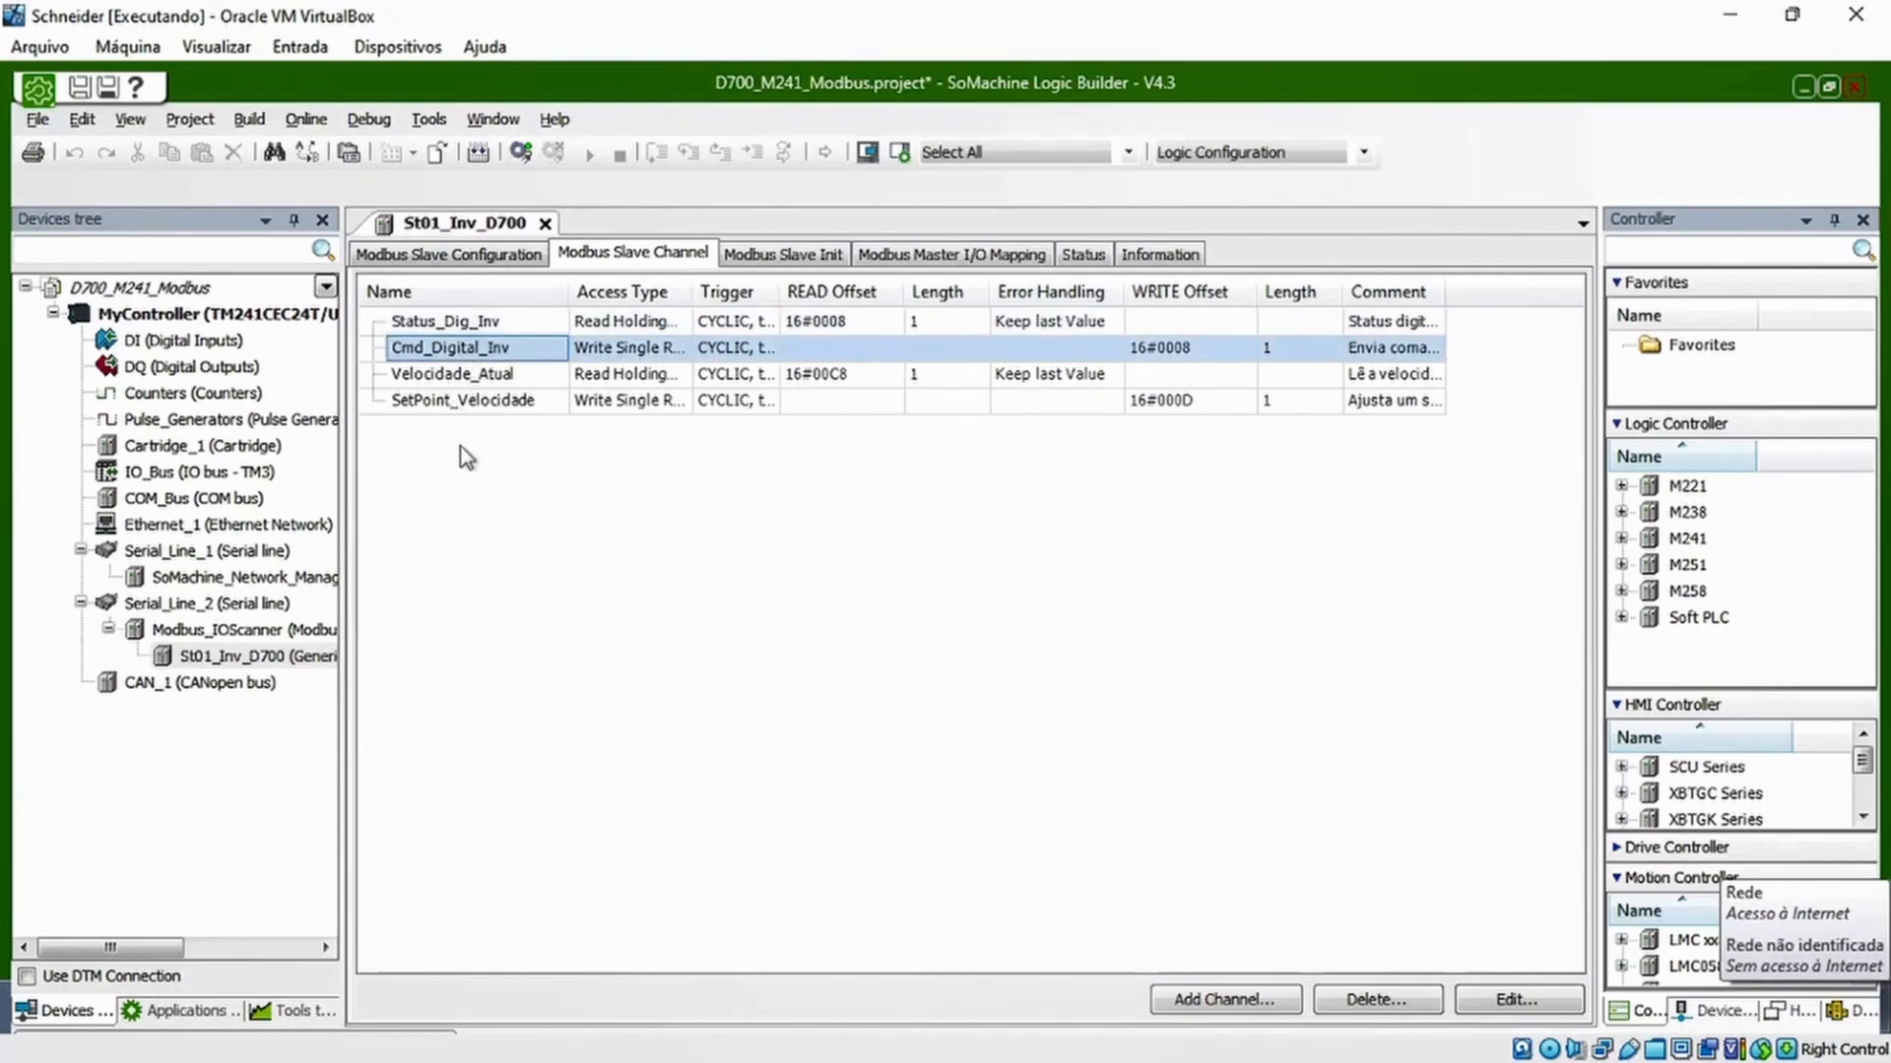
click(469, 382)
click(471, 399)
click(524, 610)
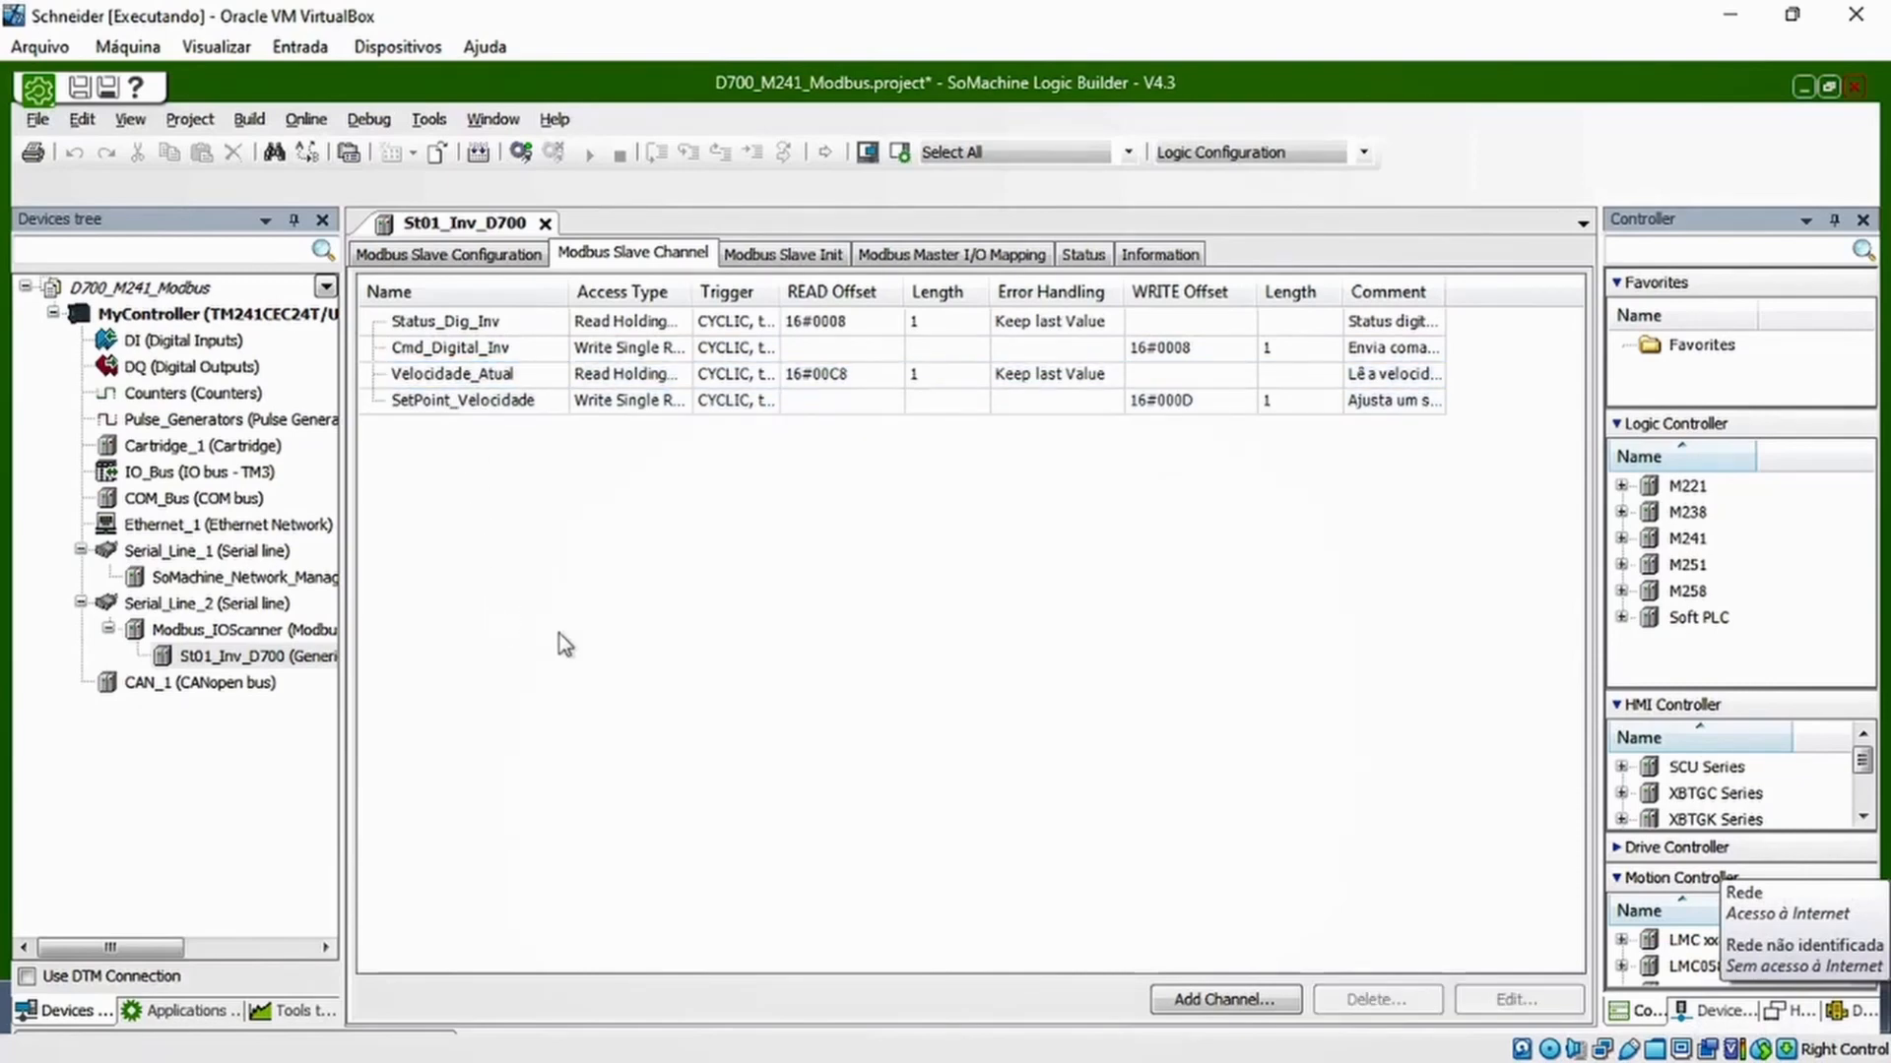
click(471, 406)
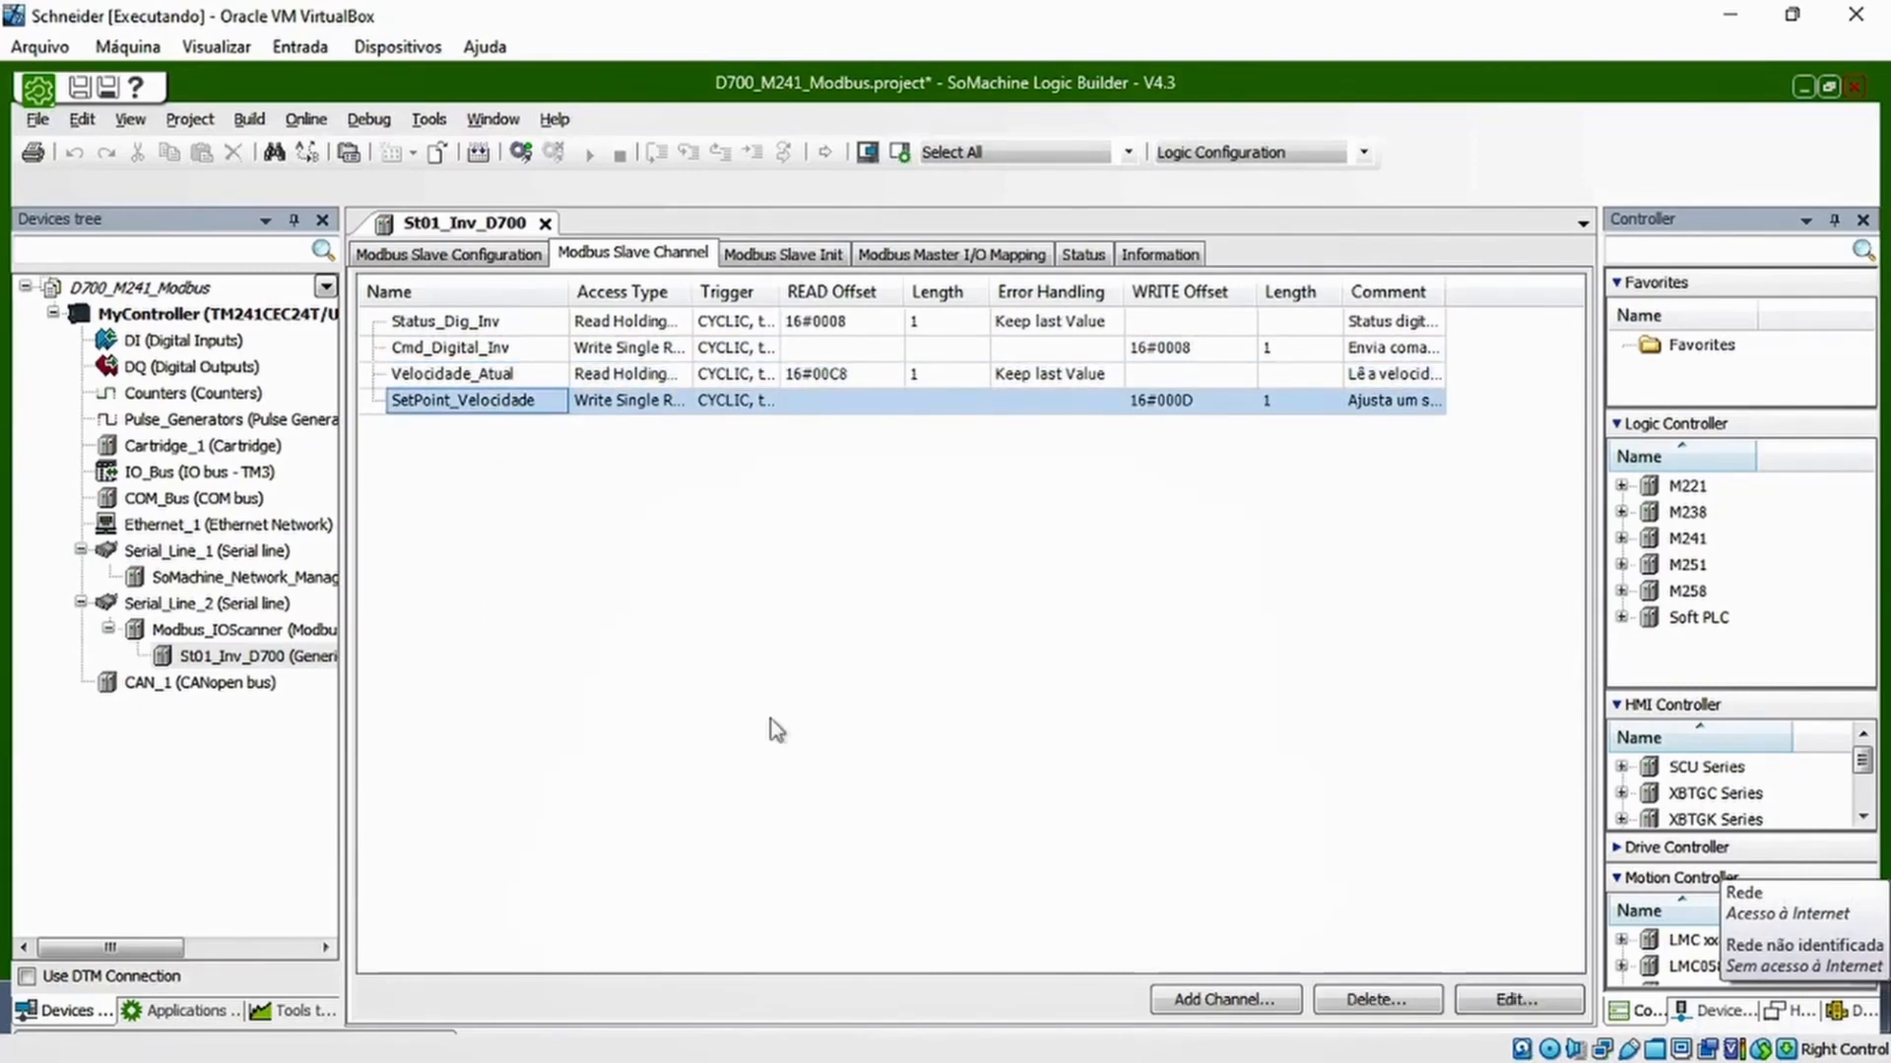
click(724, 701)
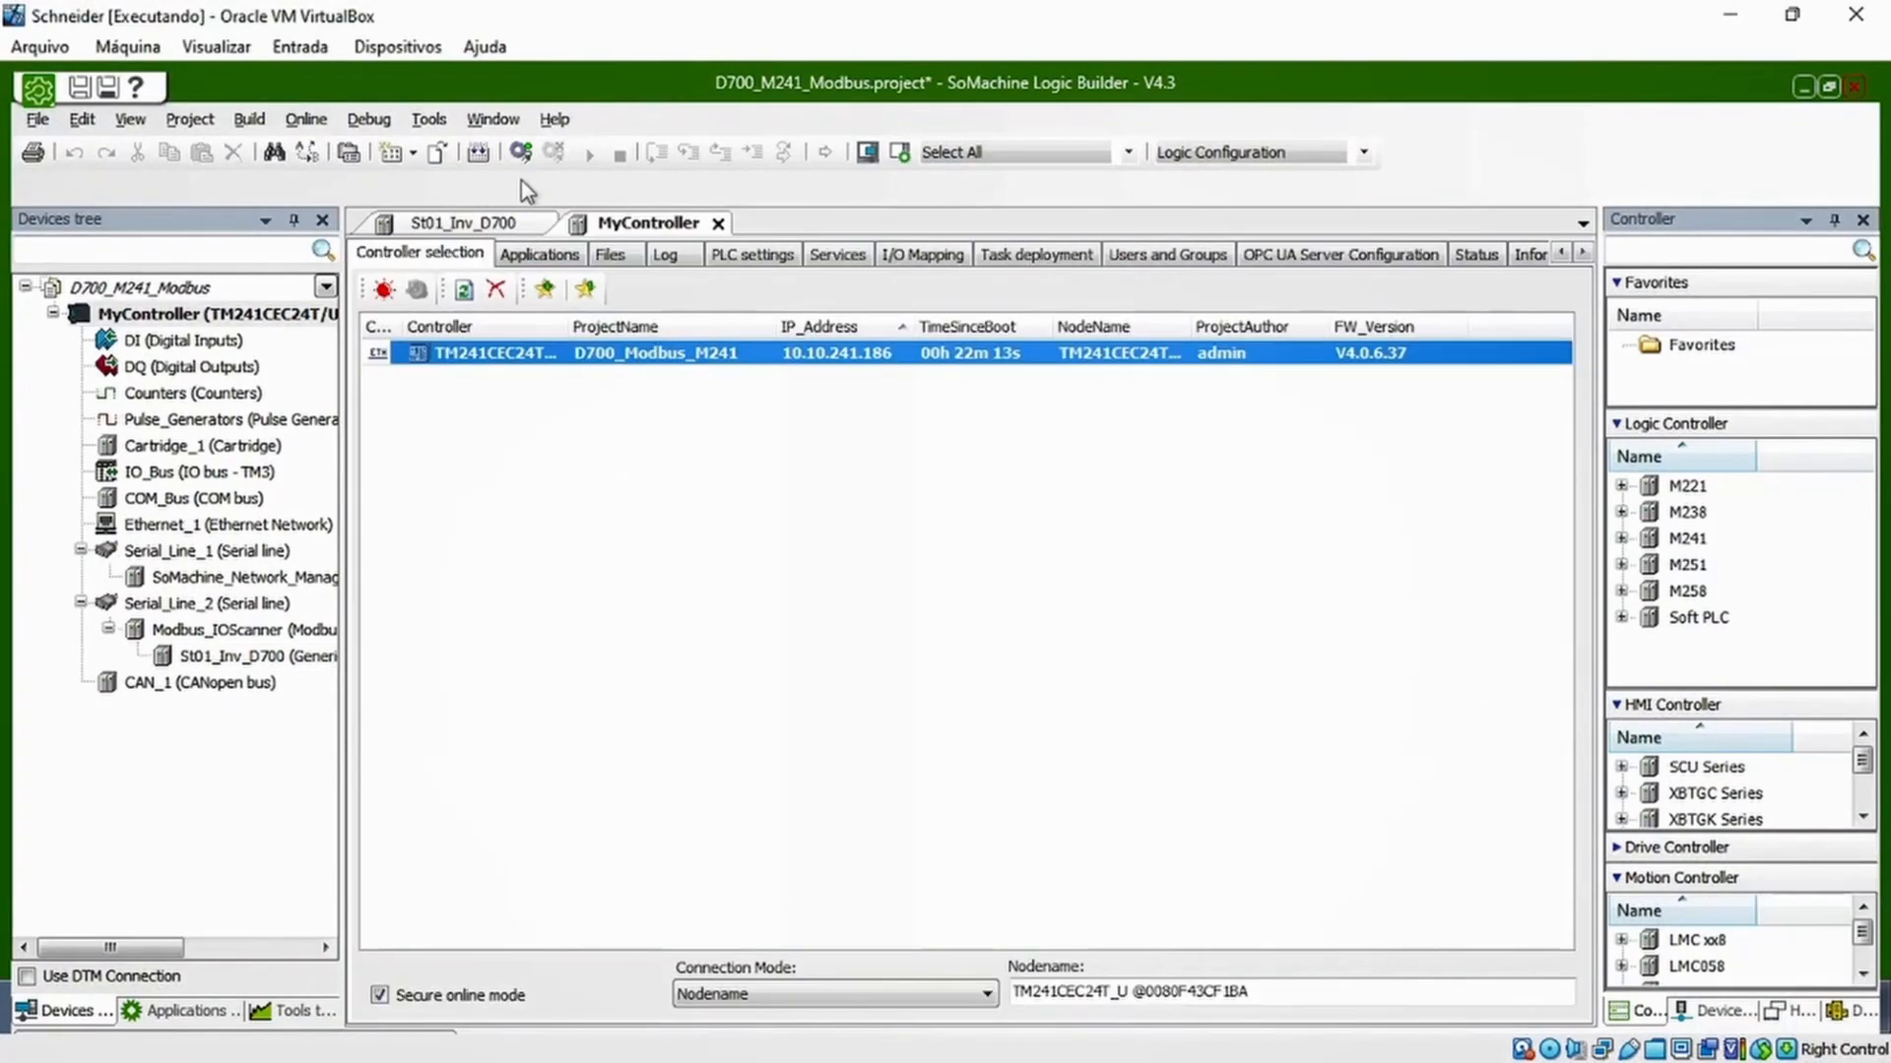
Log in to the M241 controller, accepting the safety warning, and download the latest code to replace the existing application
click(520, 151)
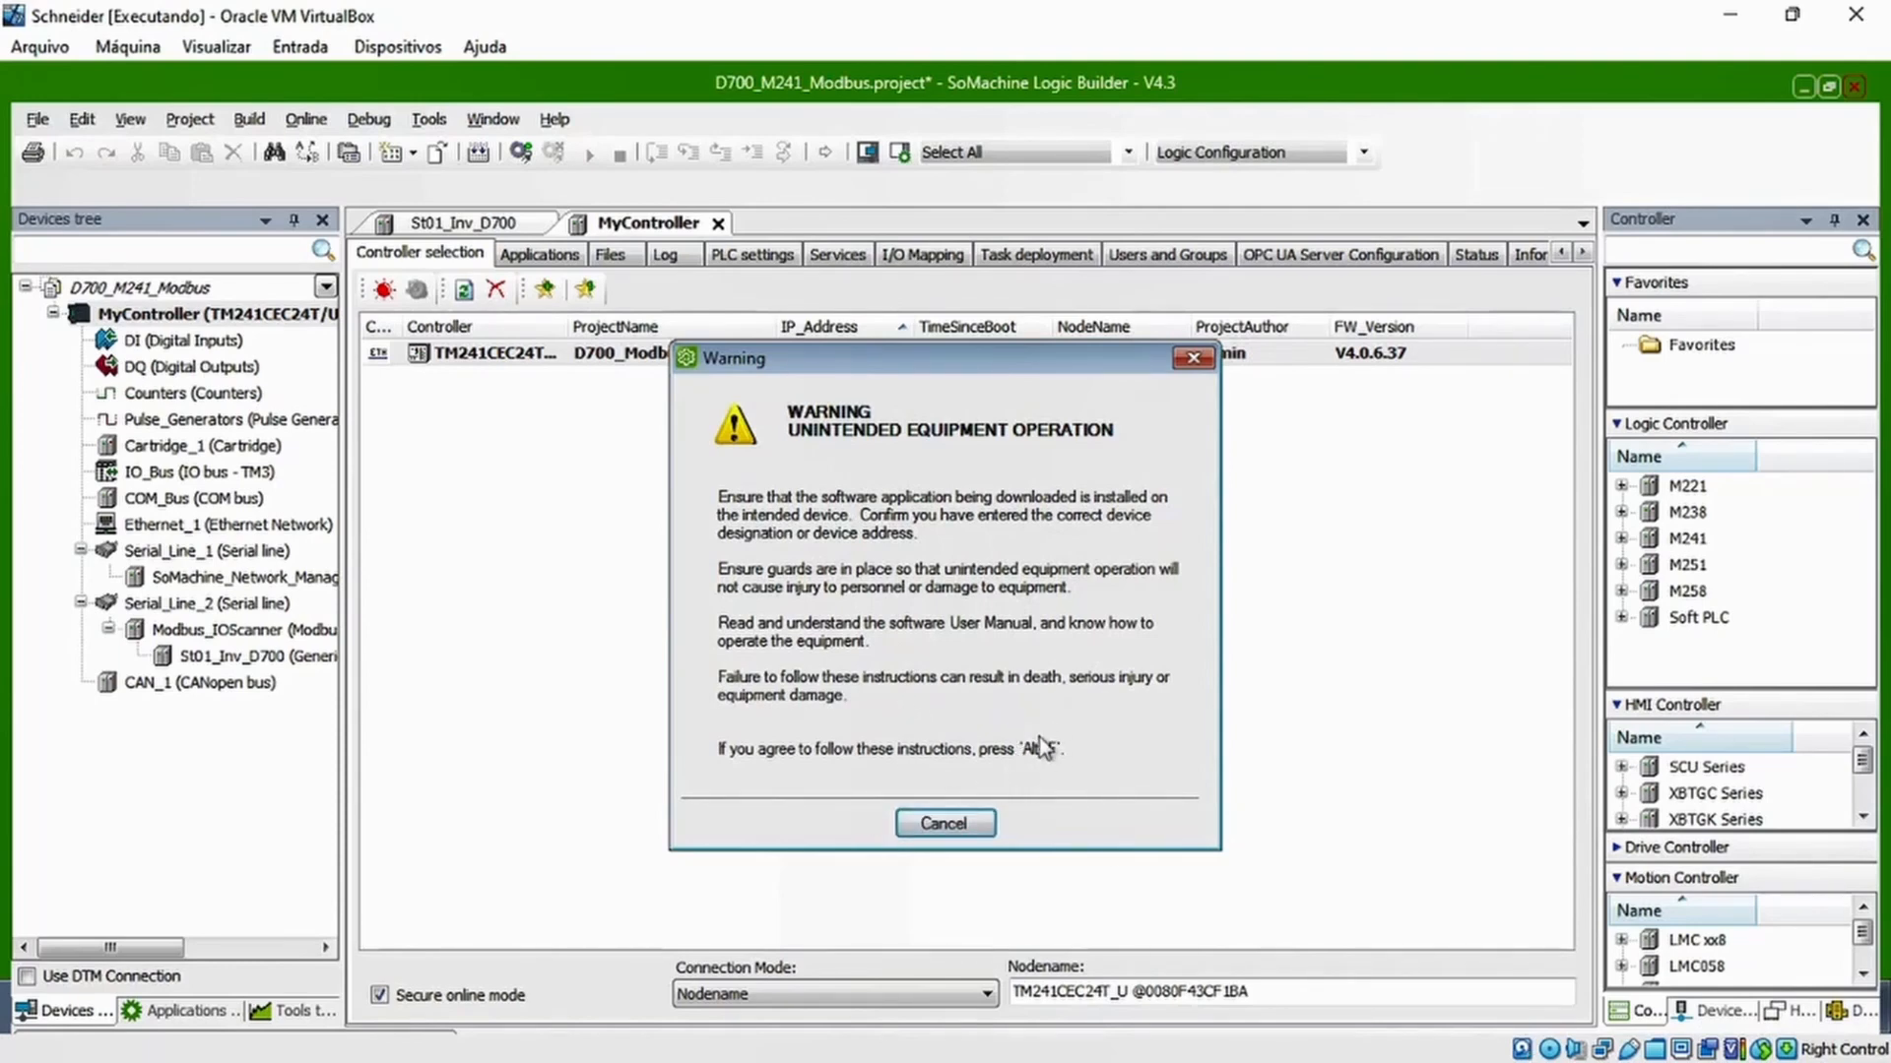
key(alt+f)
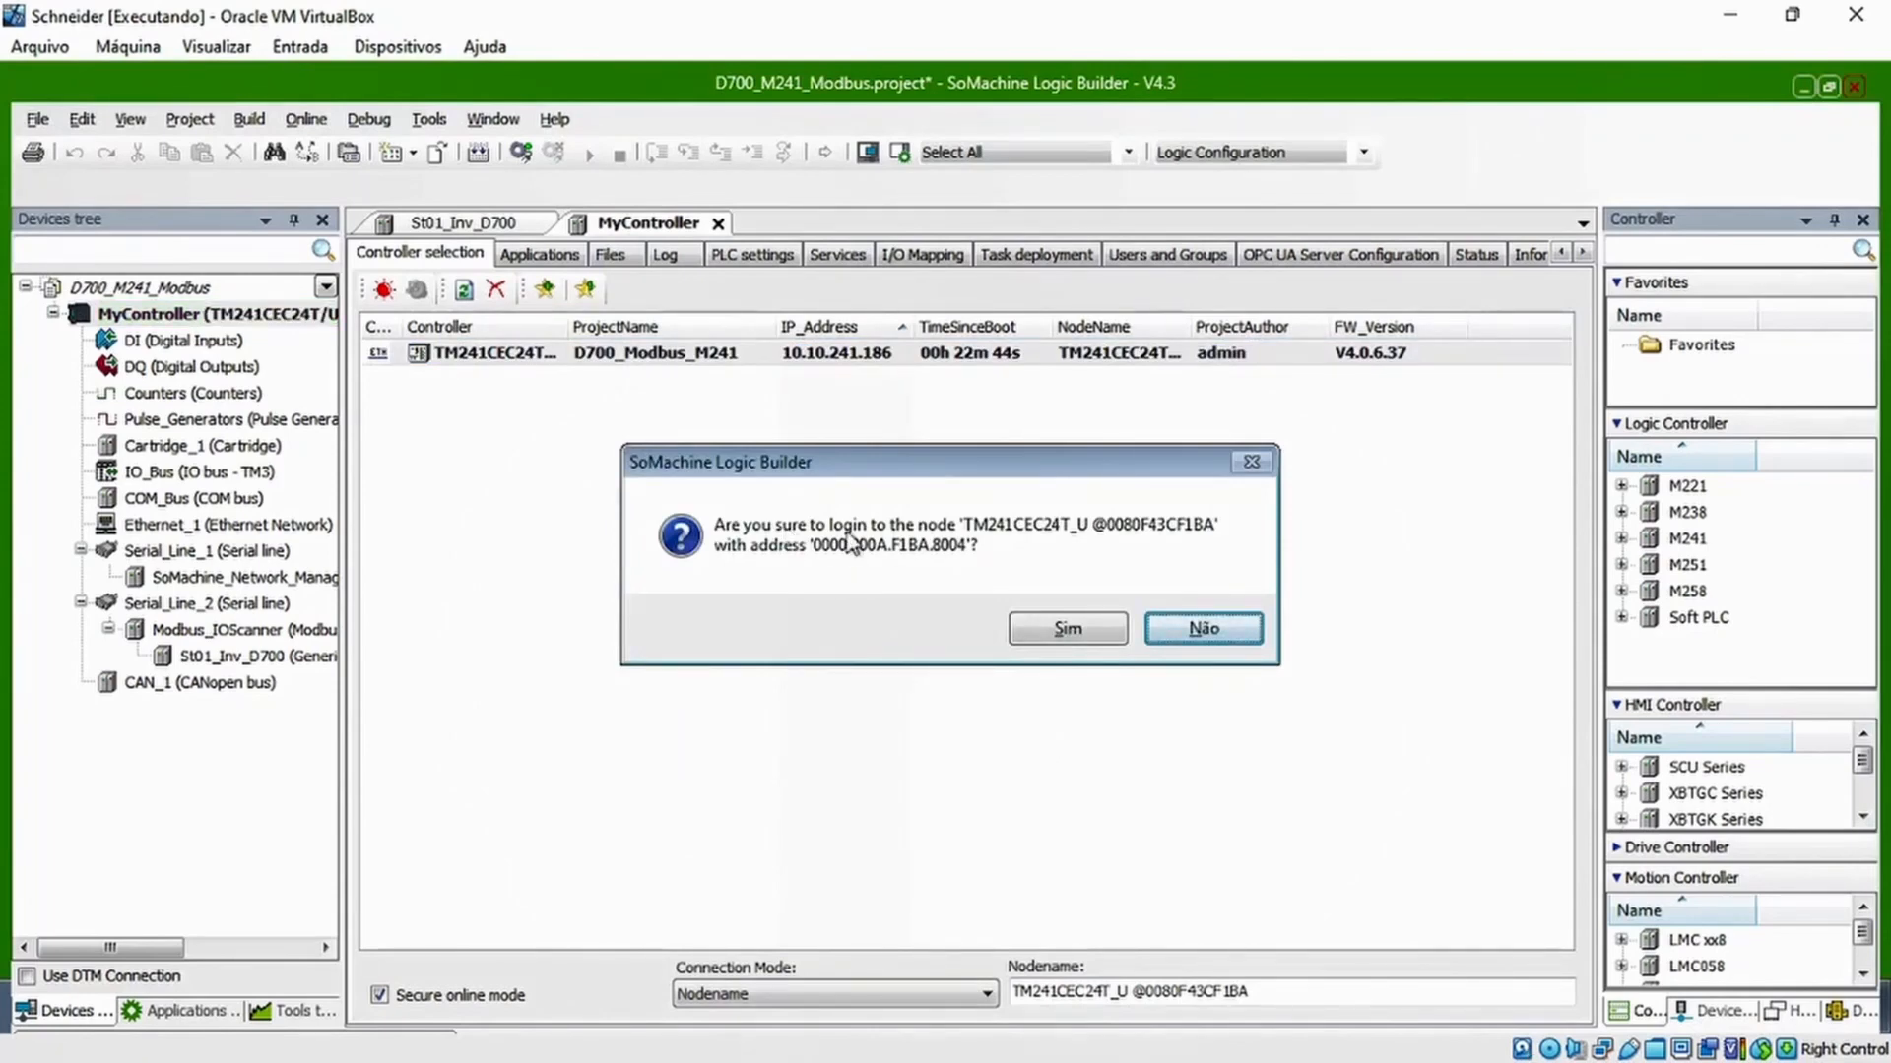
click(1067, 627)
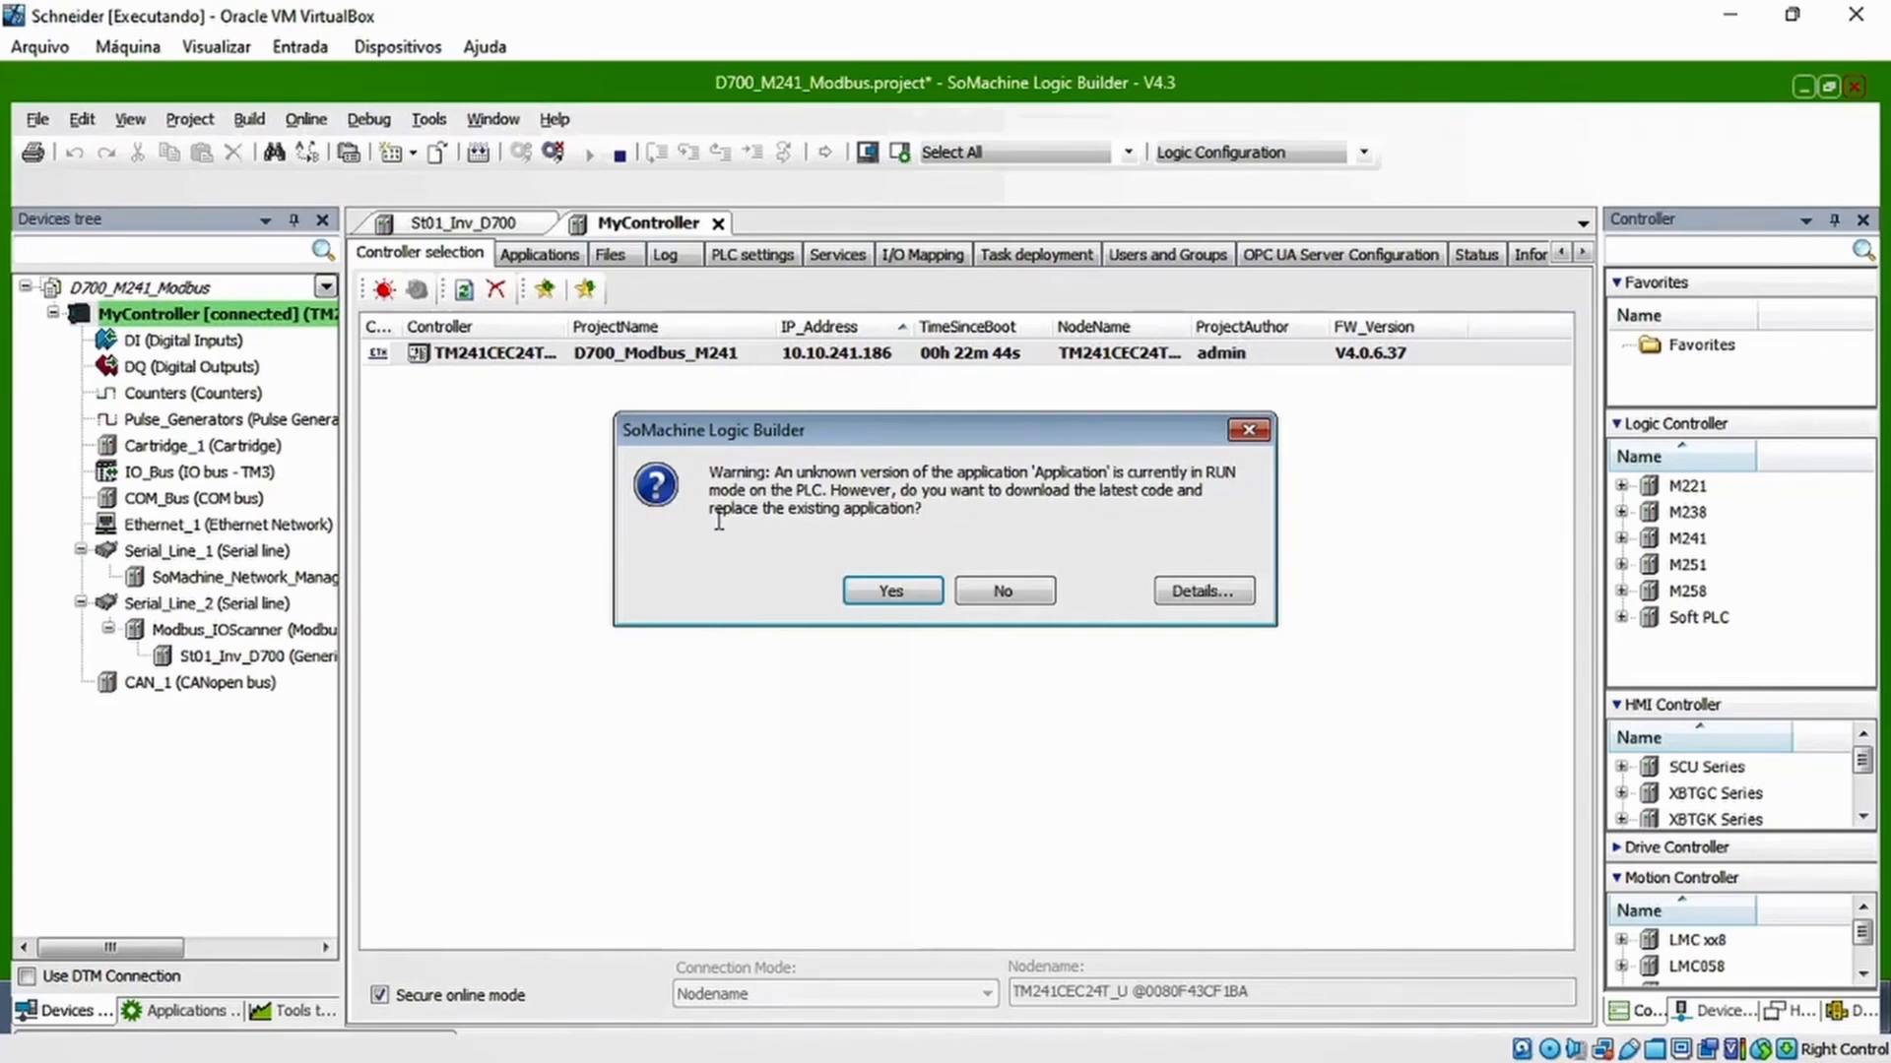
click(891, 591)
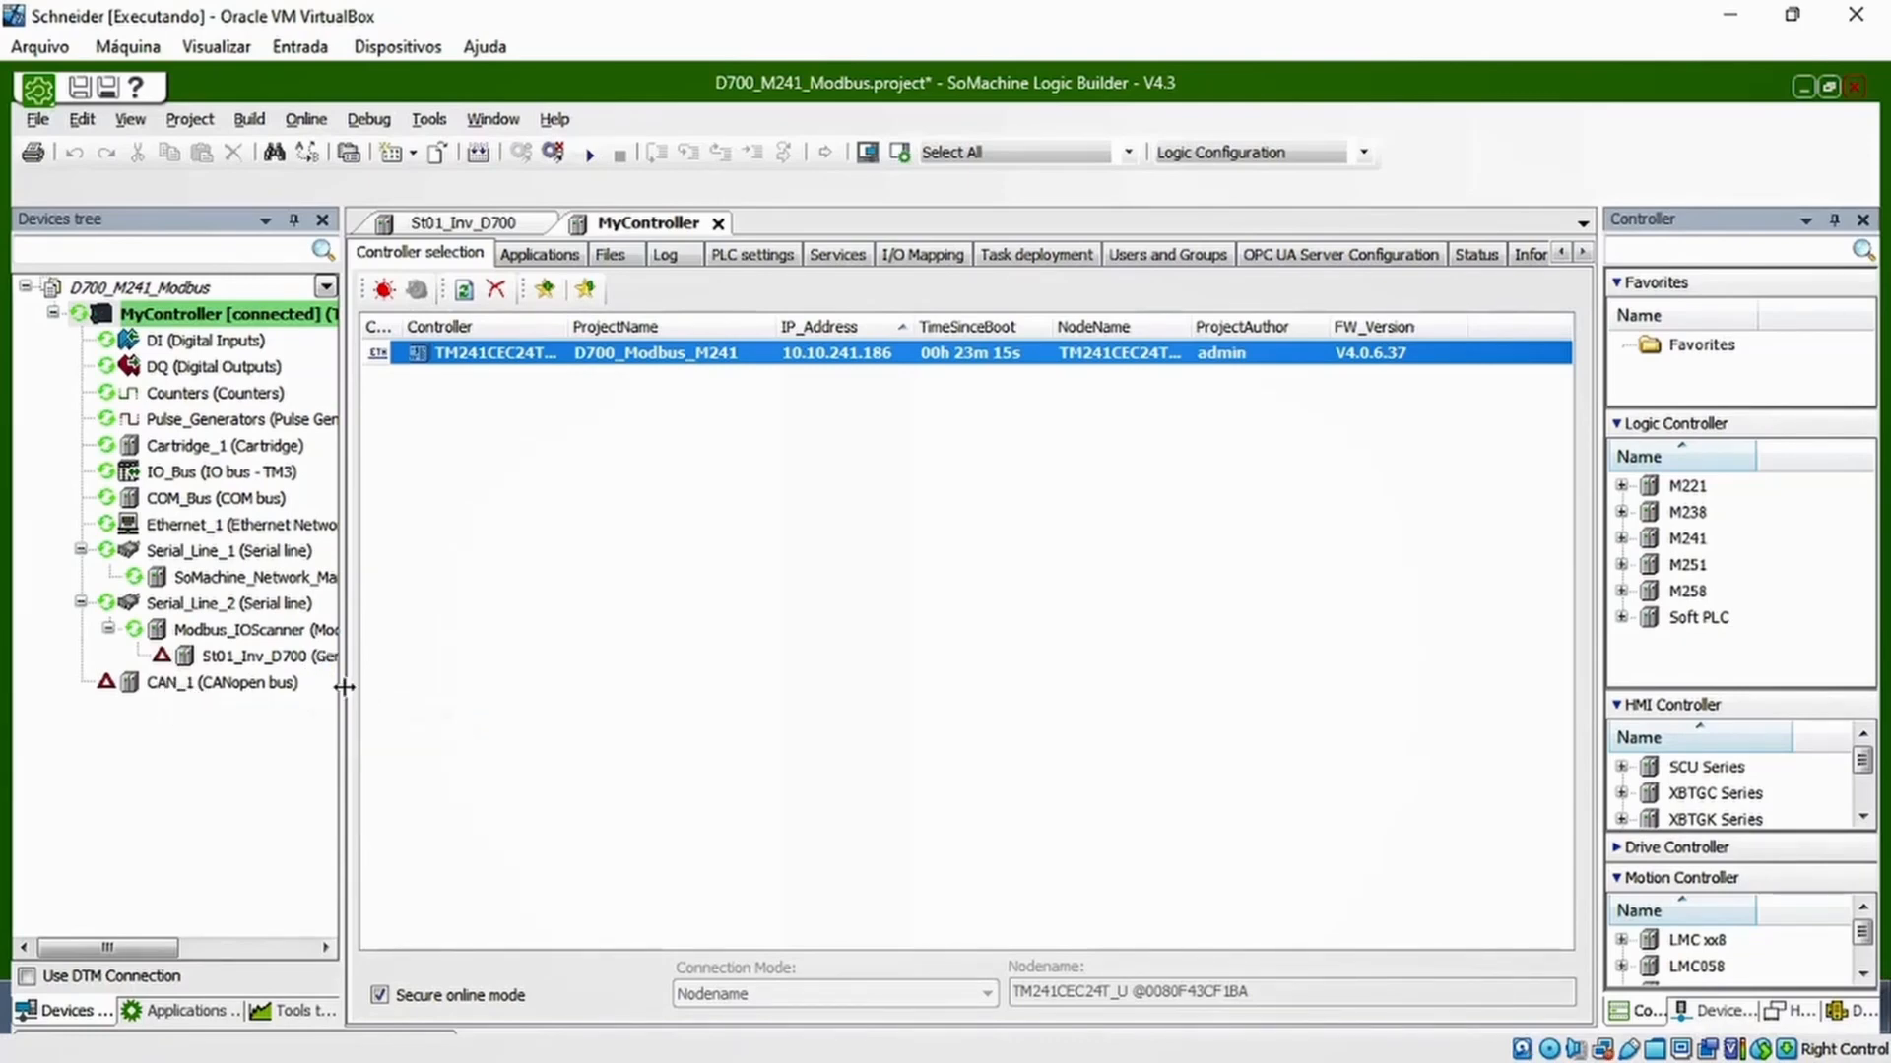
Widen the device tree and examine the communication status of the St01_Inv_D700 slave under Modbus_IOScanner
mouse_move(340, 686)
mouse_down()
mouse_move(417, 679)
mouse_move(373, 683)
mouse_up()
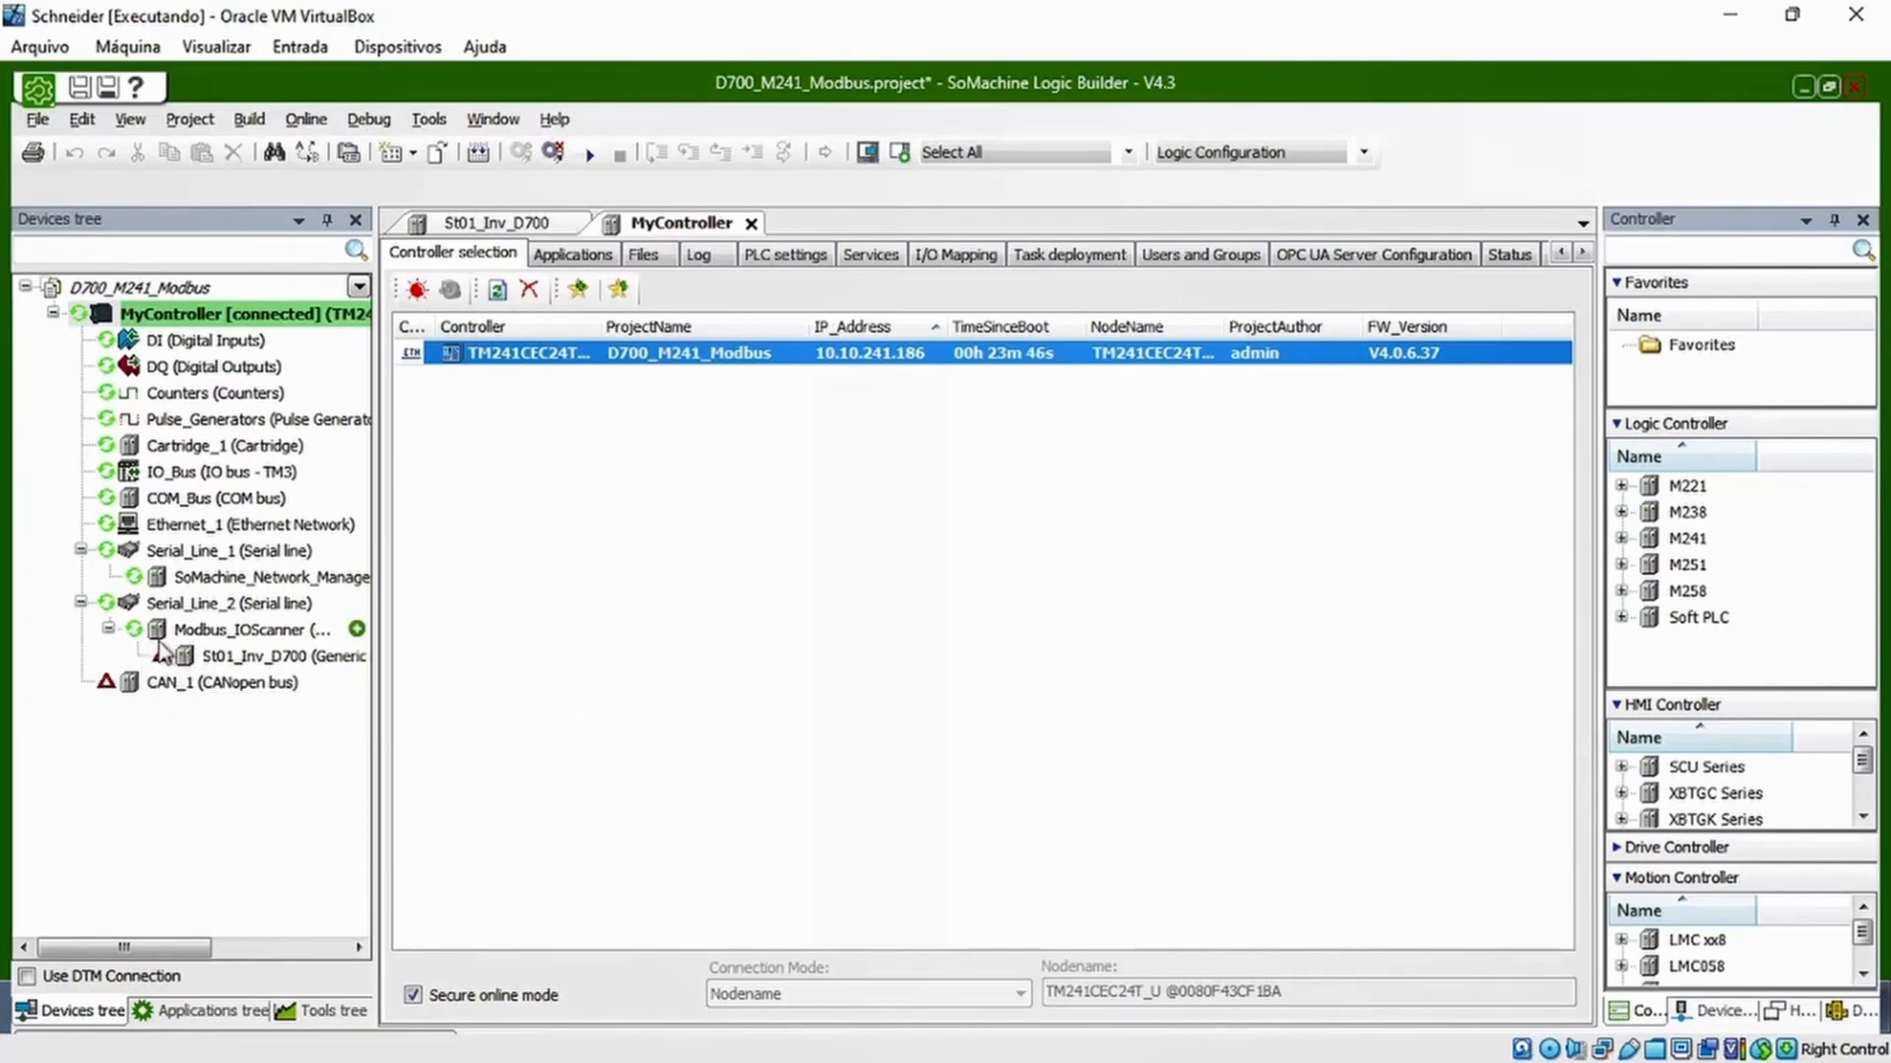
click(232, 660)
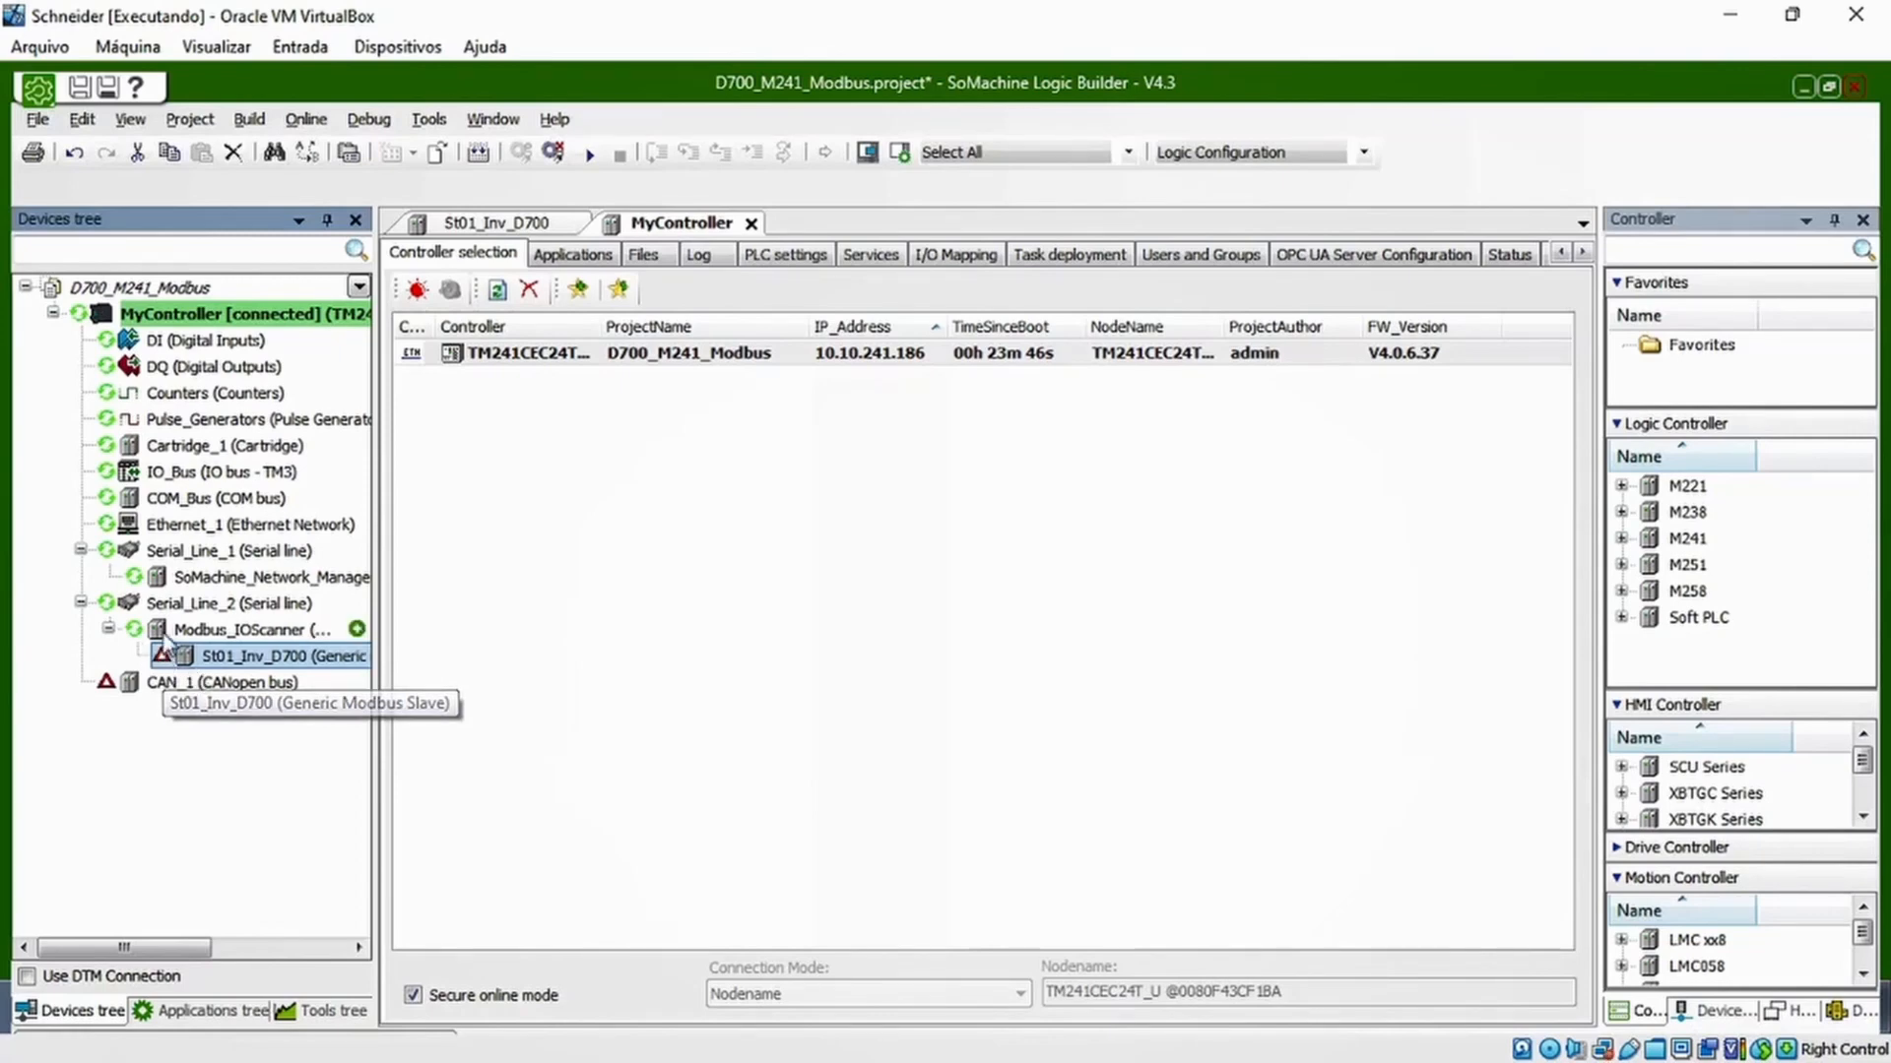
click(201, 774)
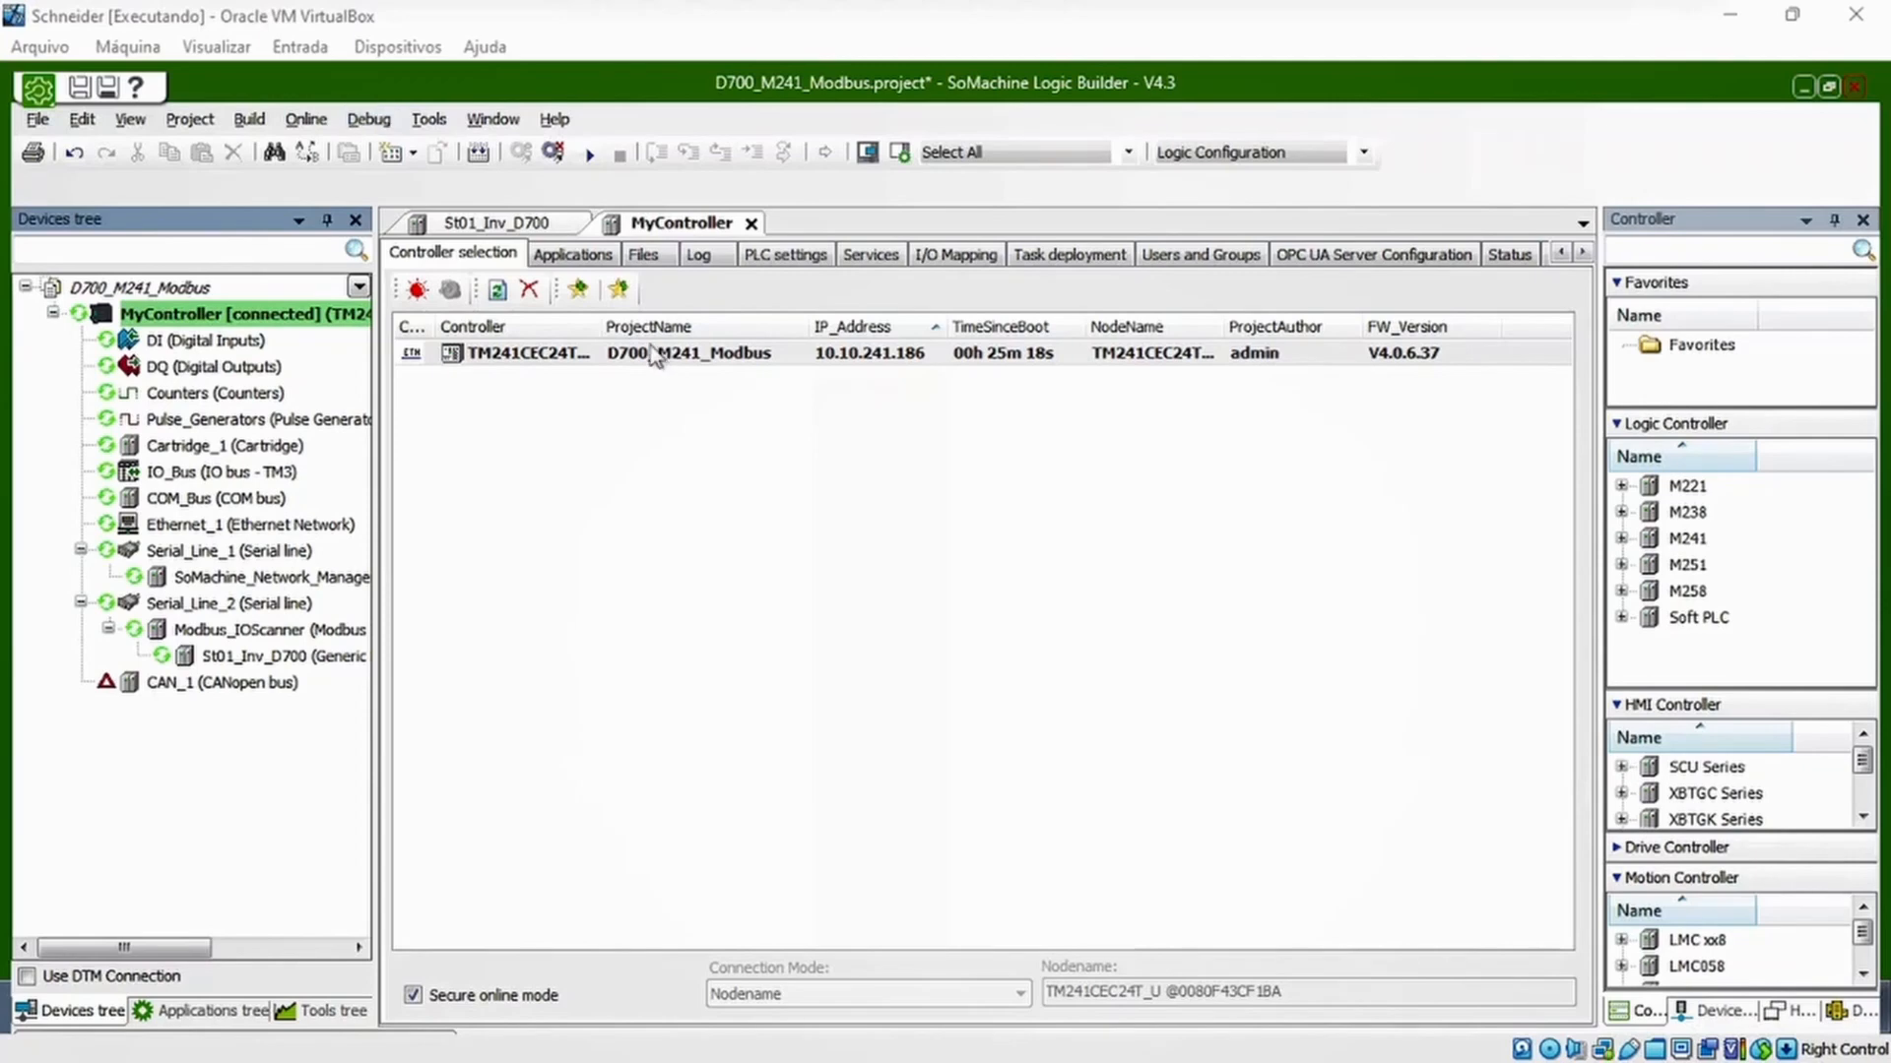
Close the MyController editor, show the Modbus master I/O mapping of St01_Inv_D700, and widen its Channel column to read the full names
click(184, 663)
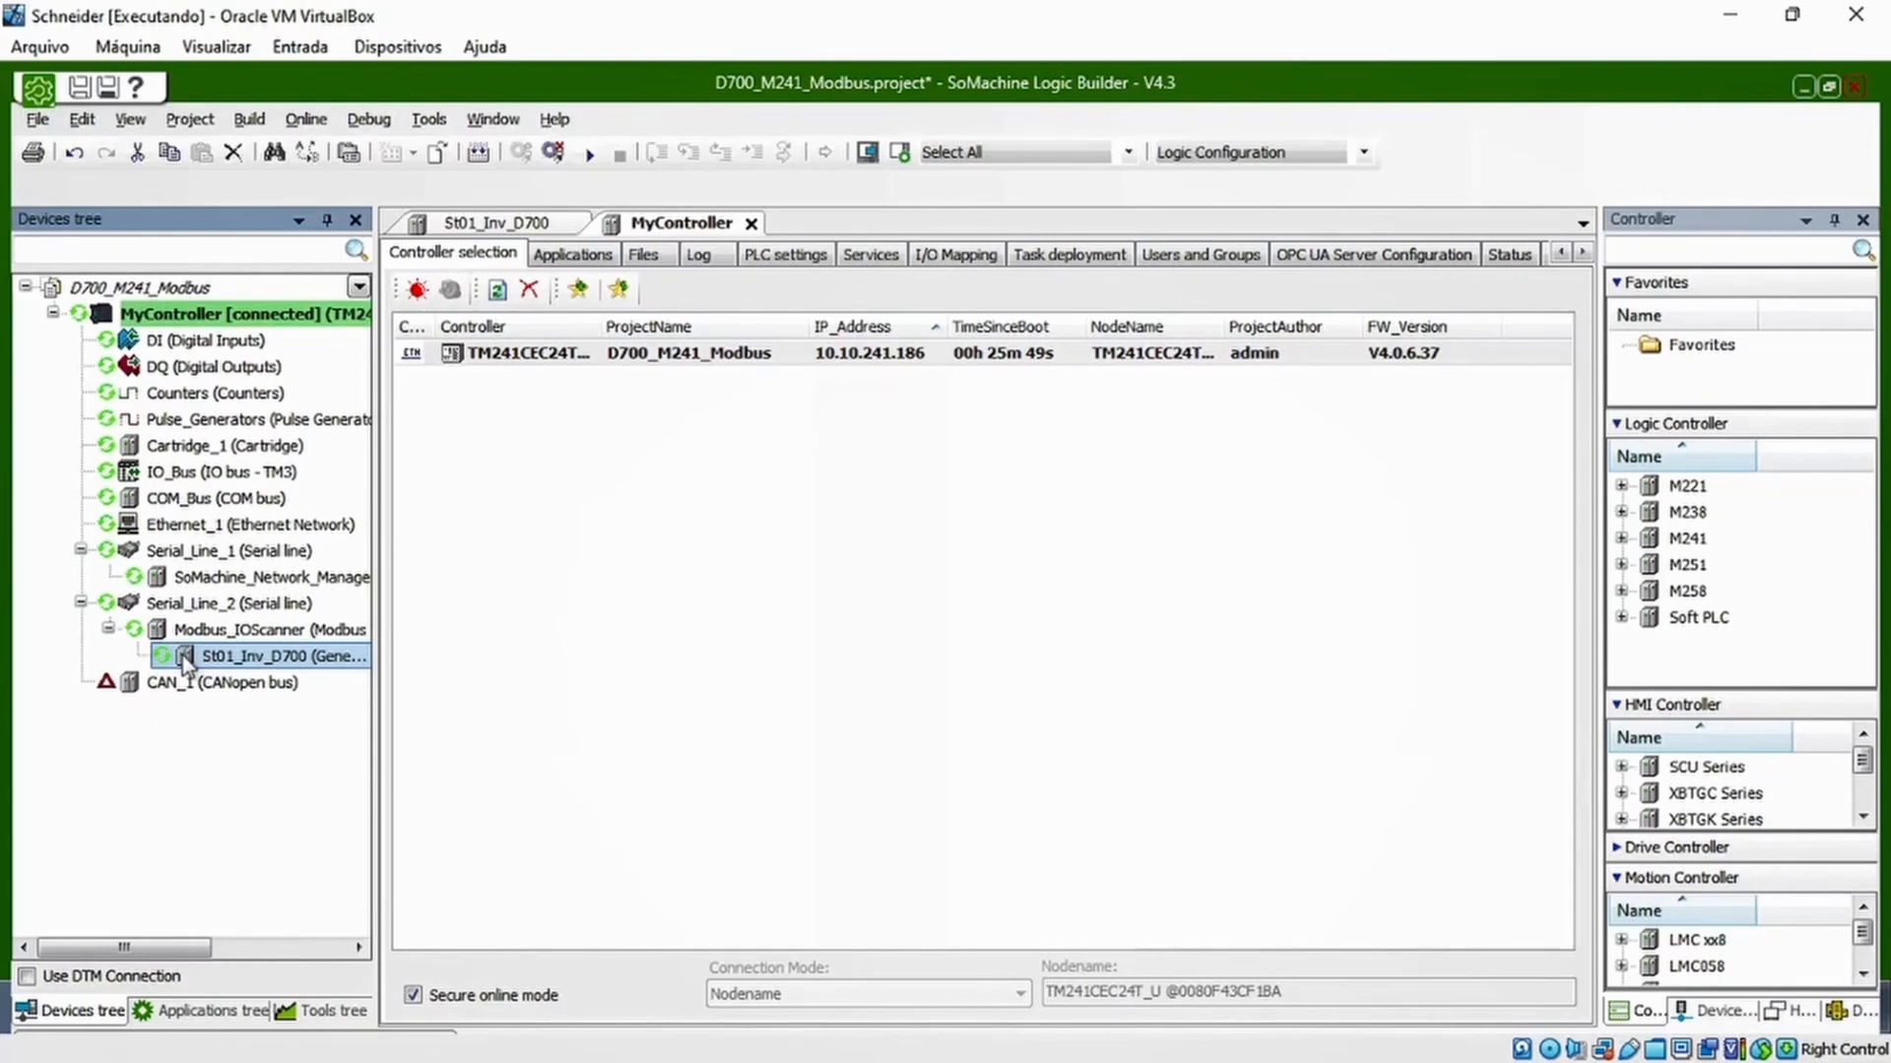
click(542, 587)
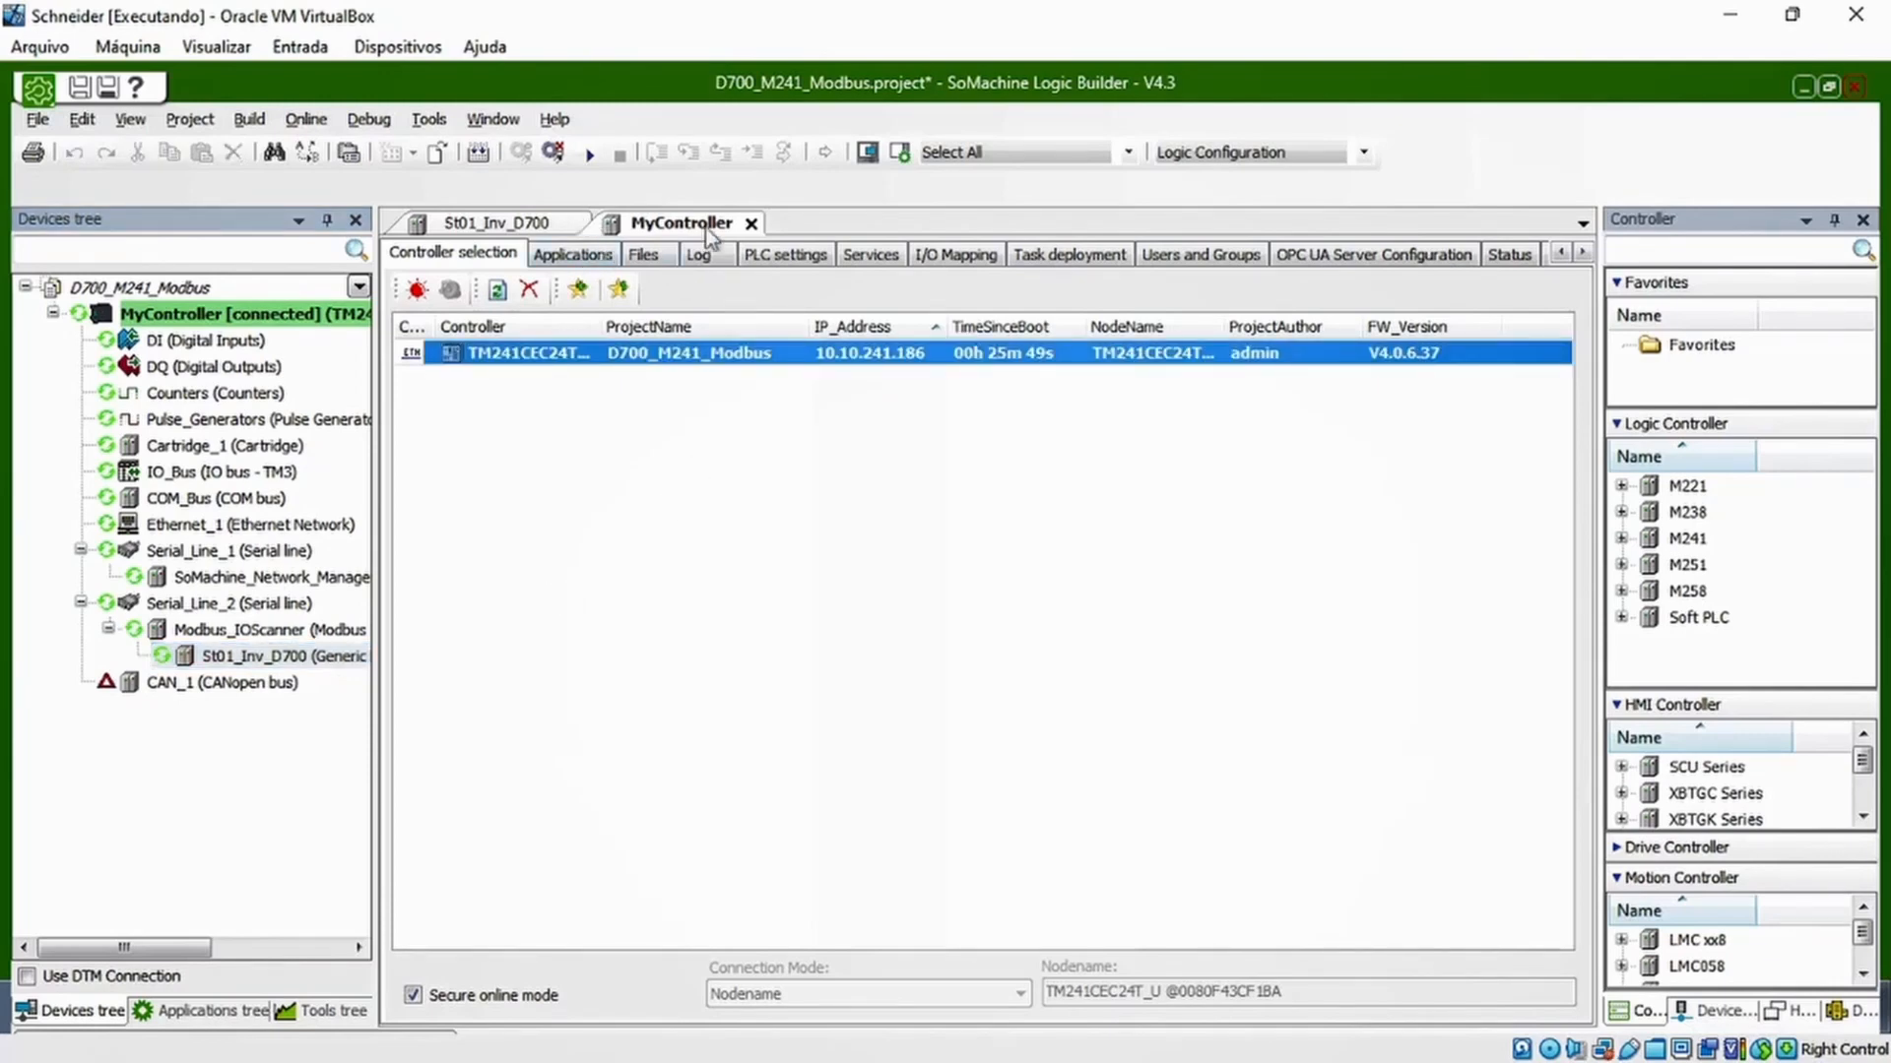
click(751, 224)
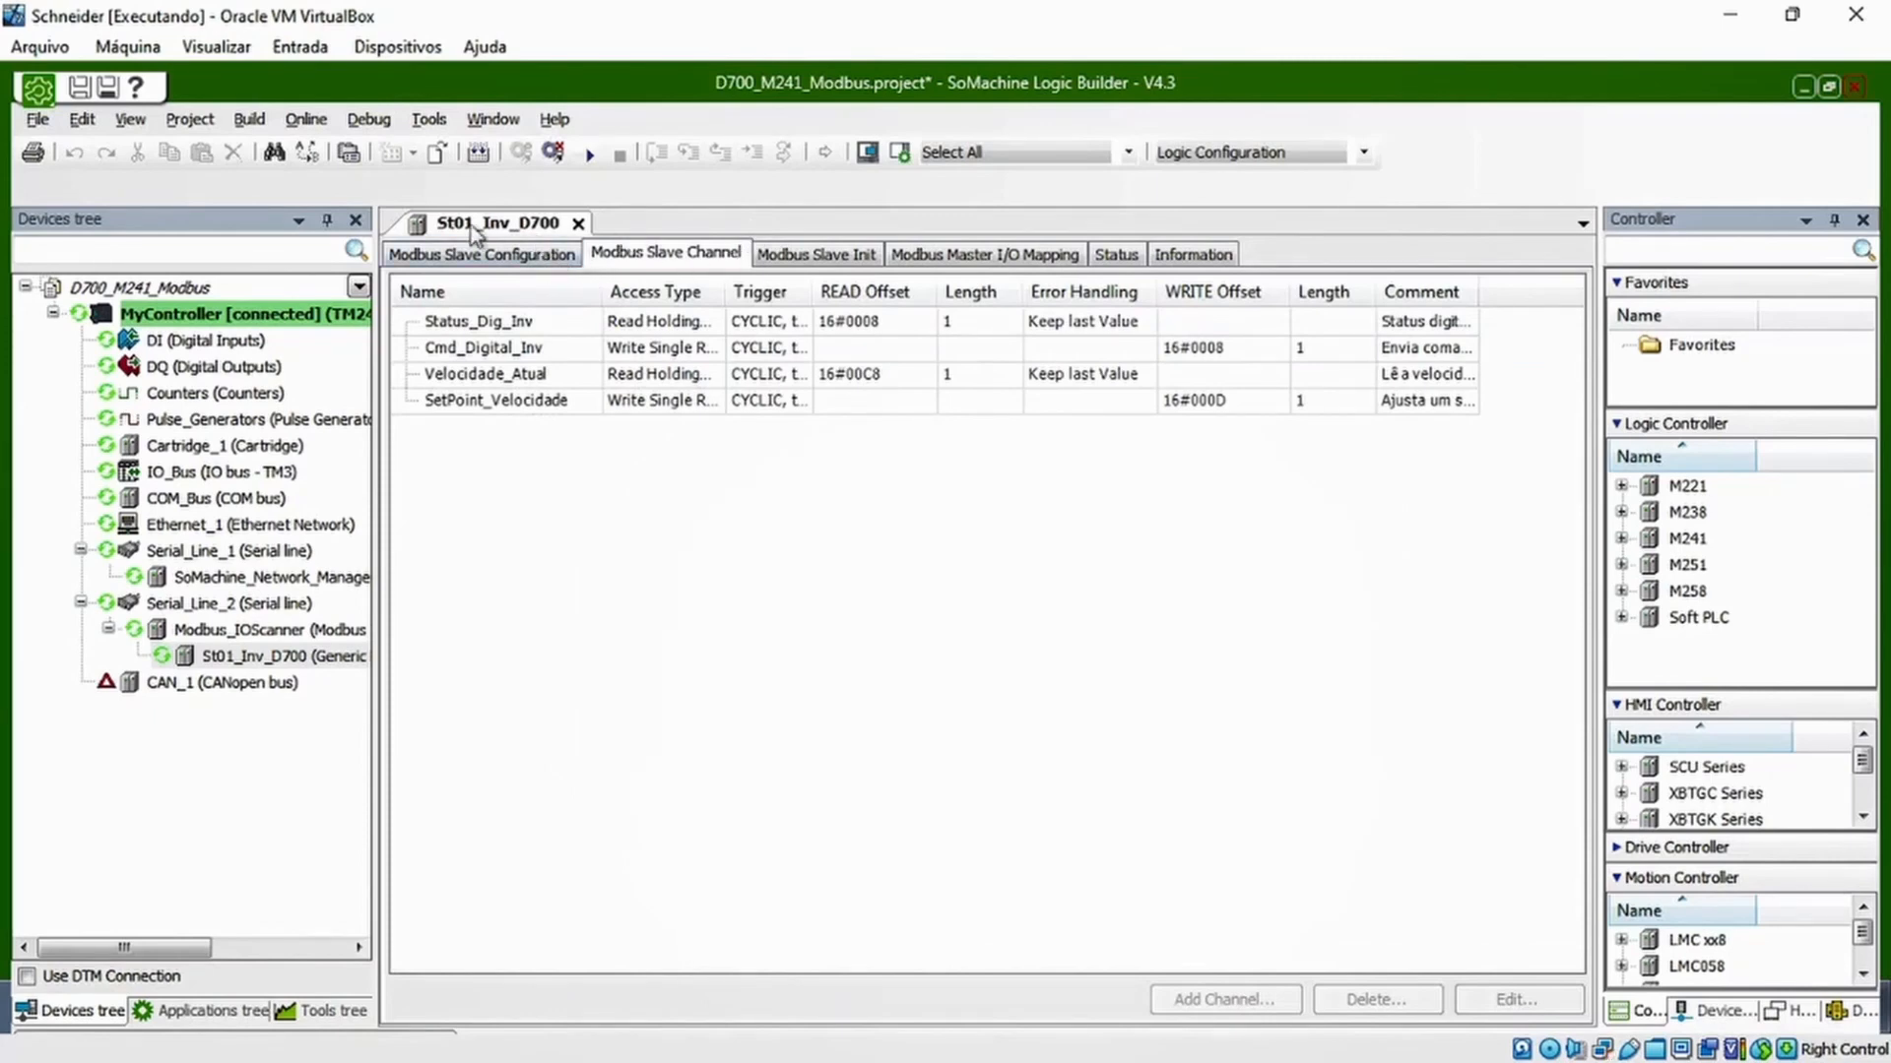
click(797, 258)
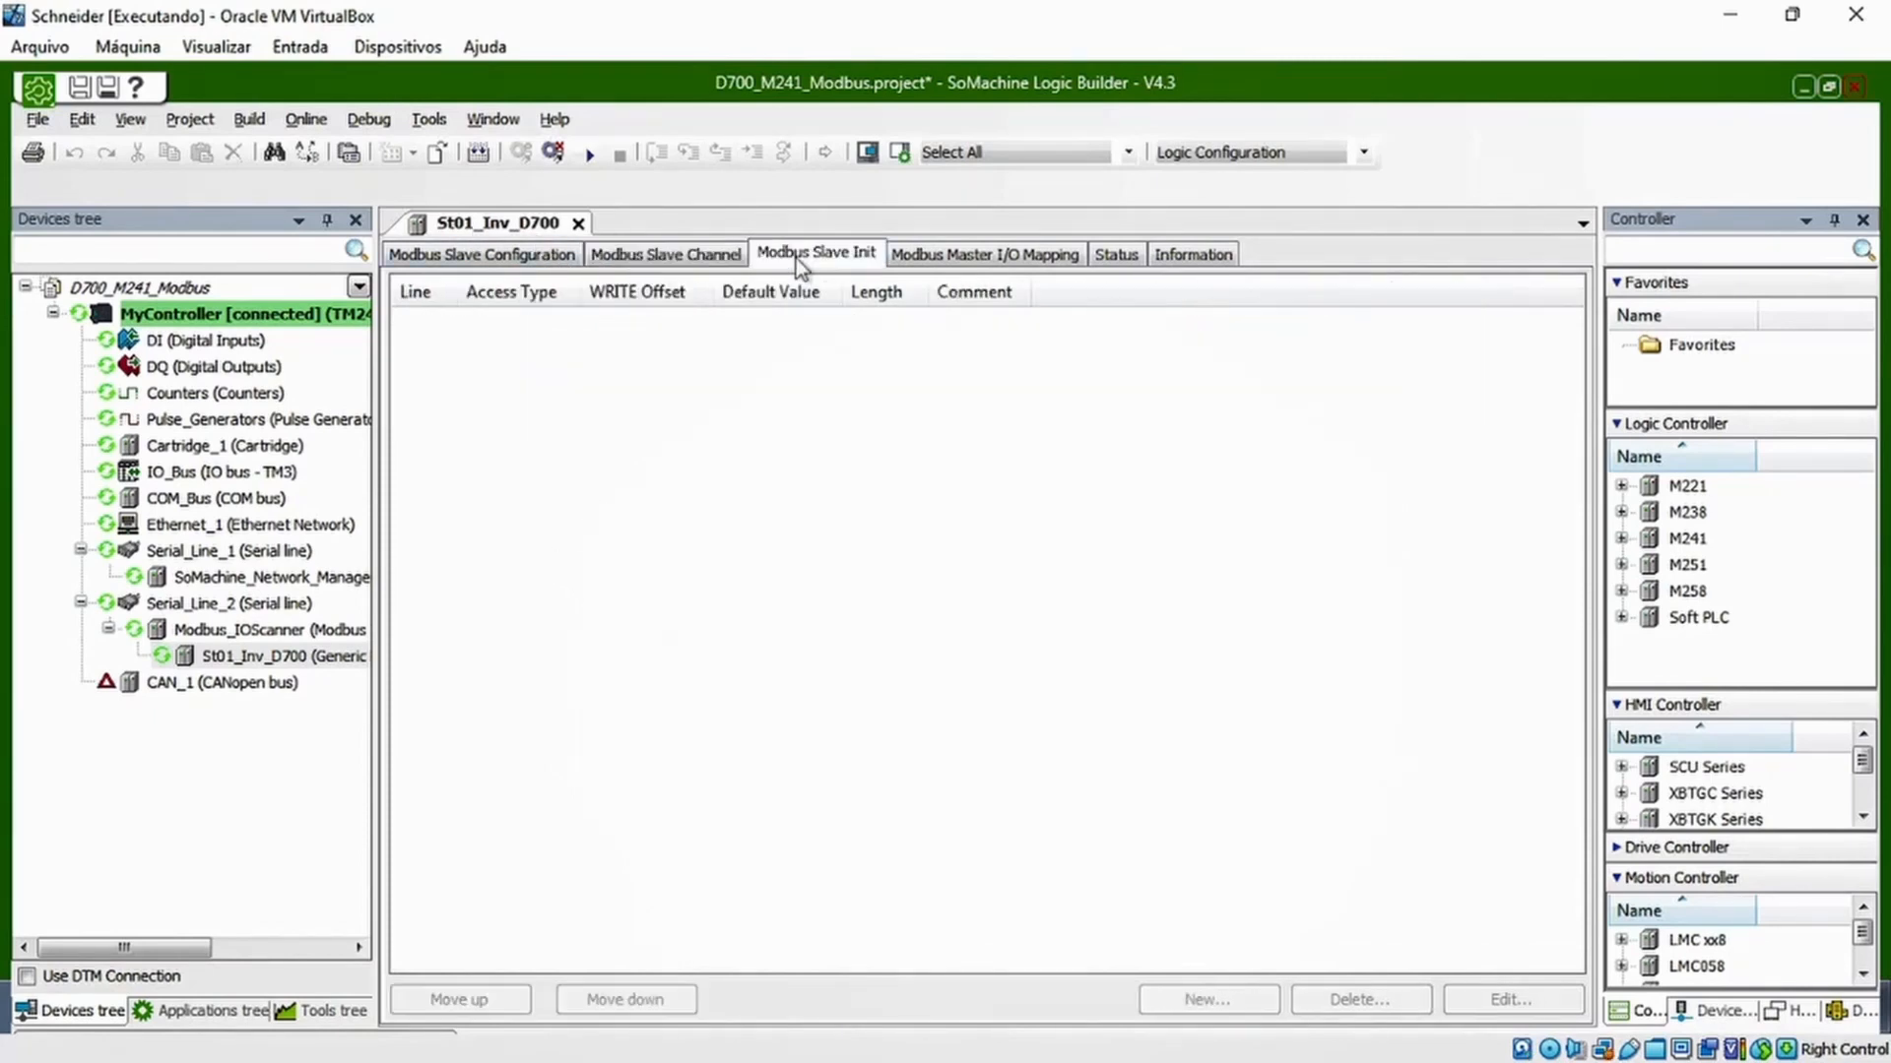
click(947, 262)
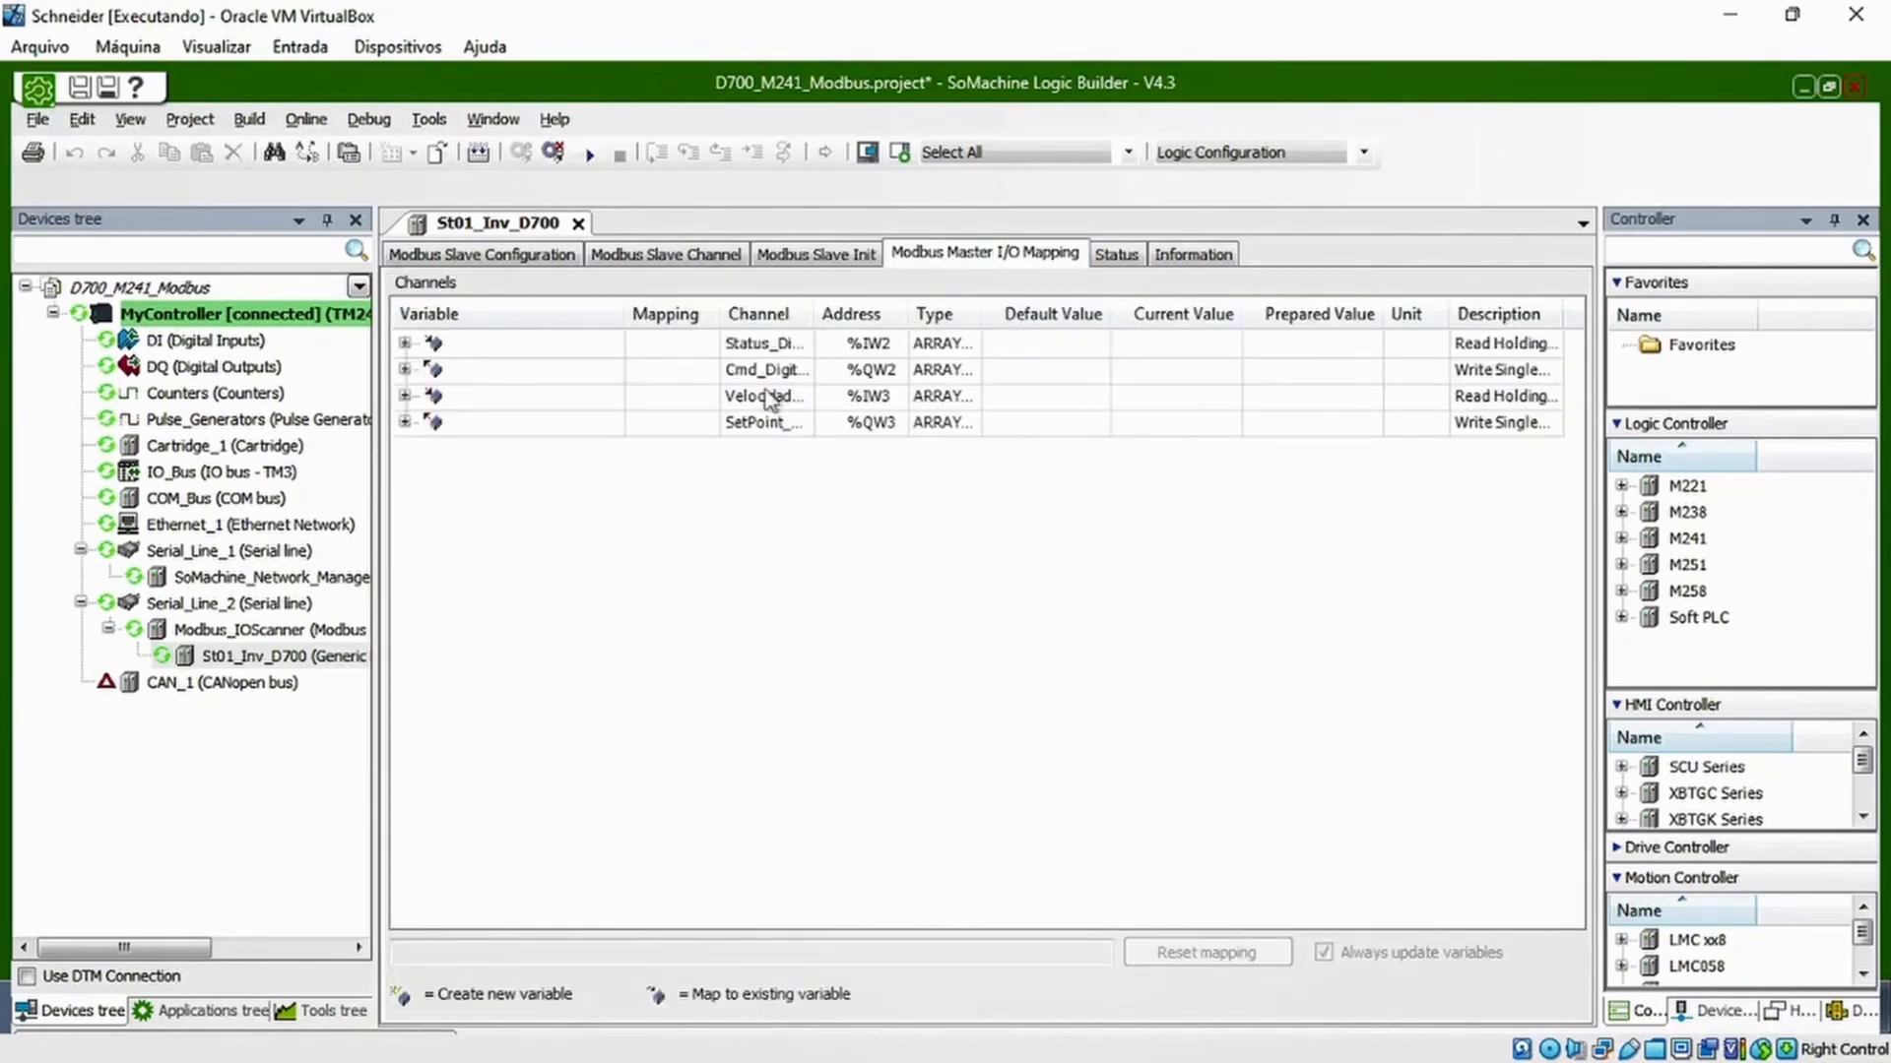
drag(813, 314, 879, 313)
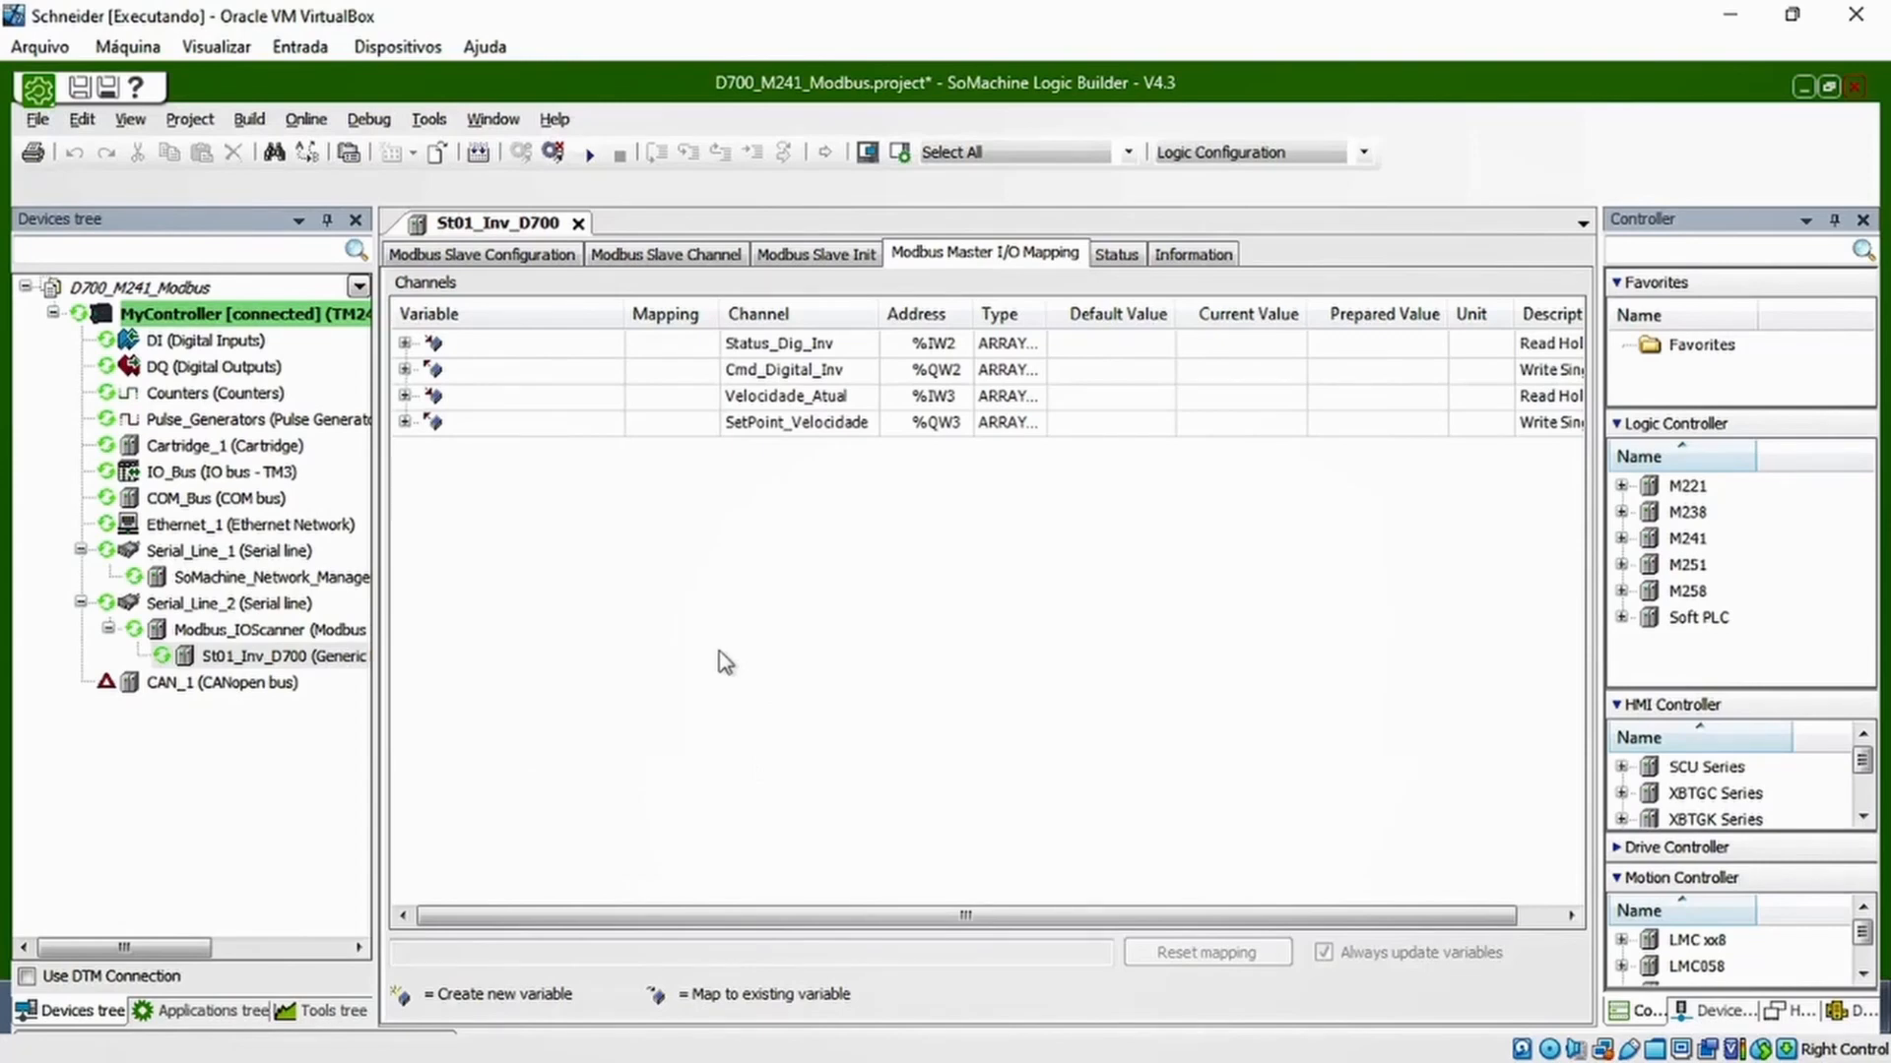
click(370, 119)
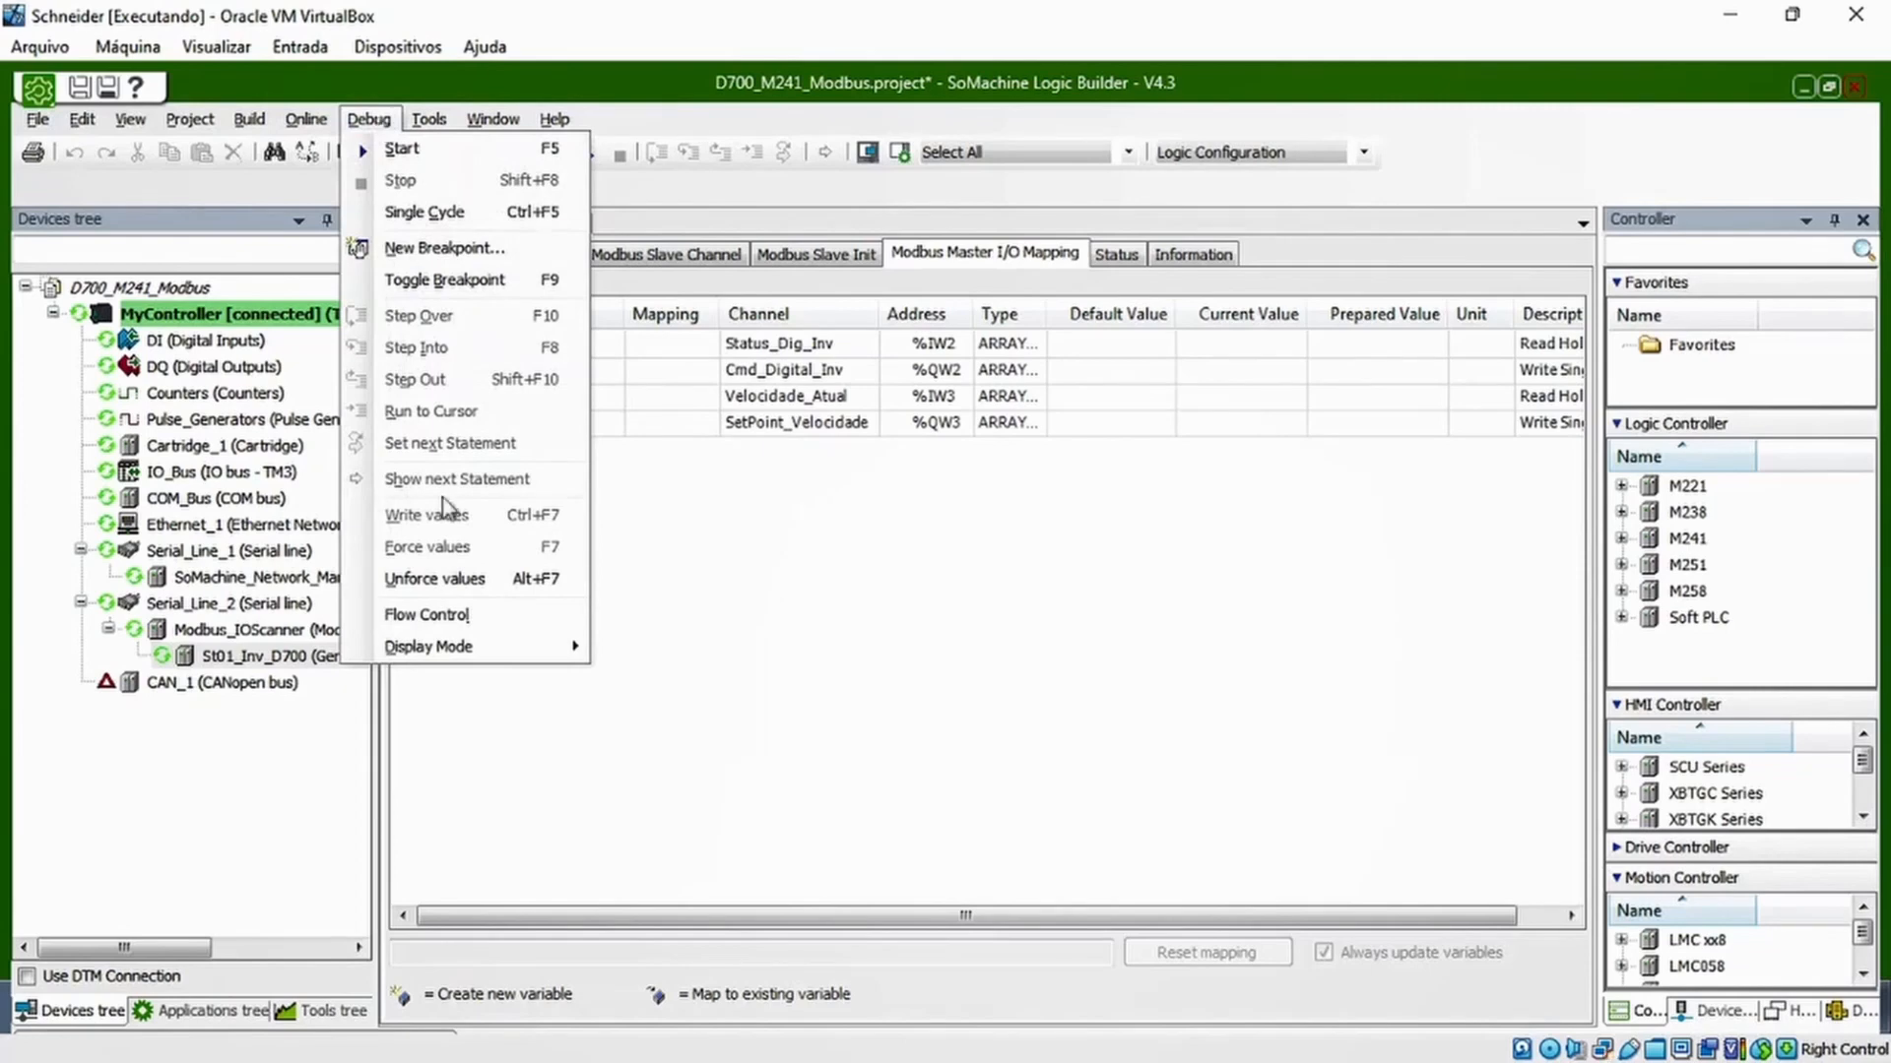
mouse_move(483, 658)
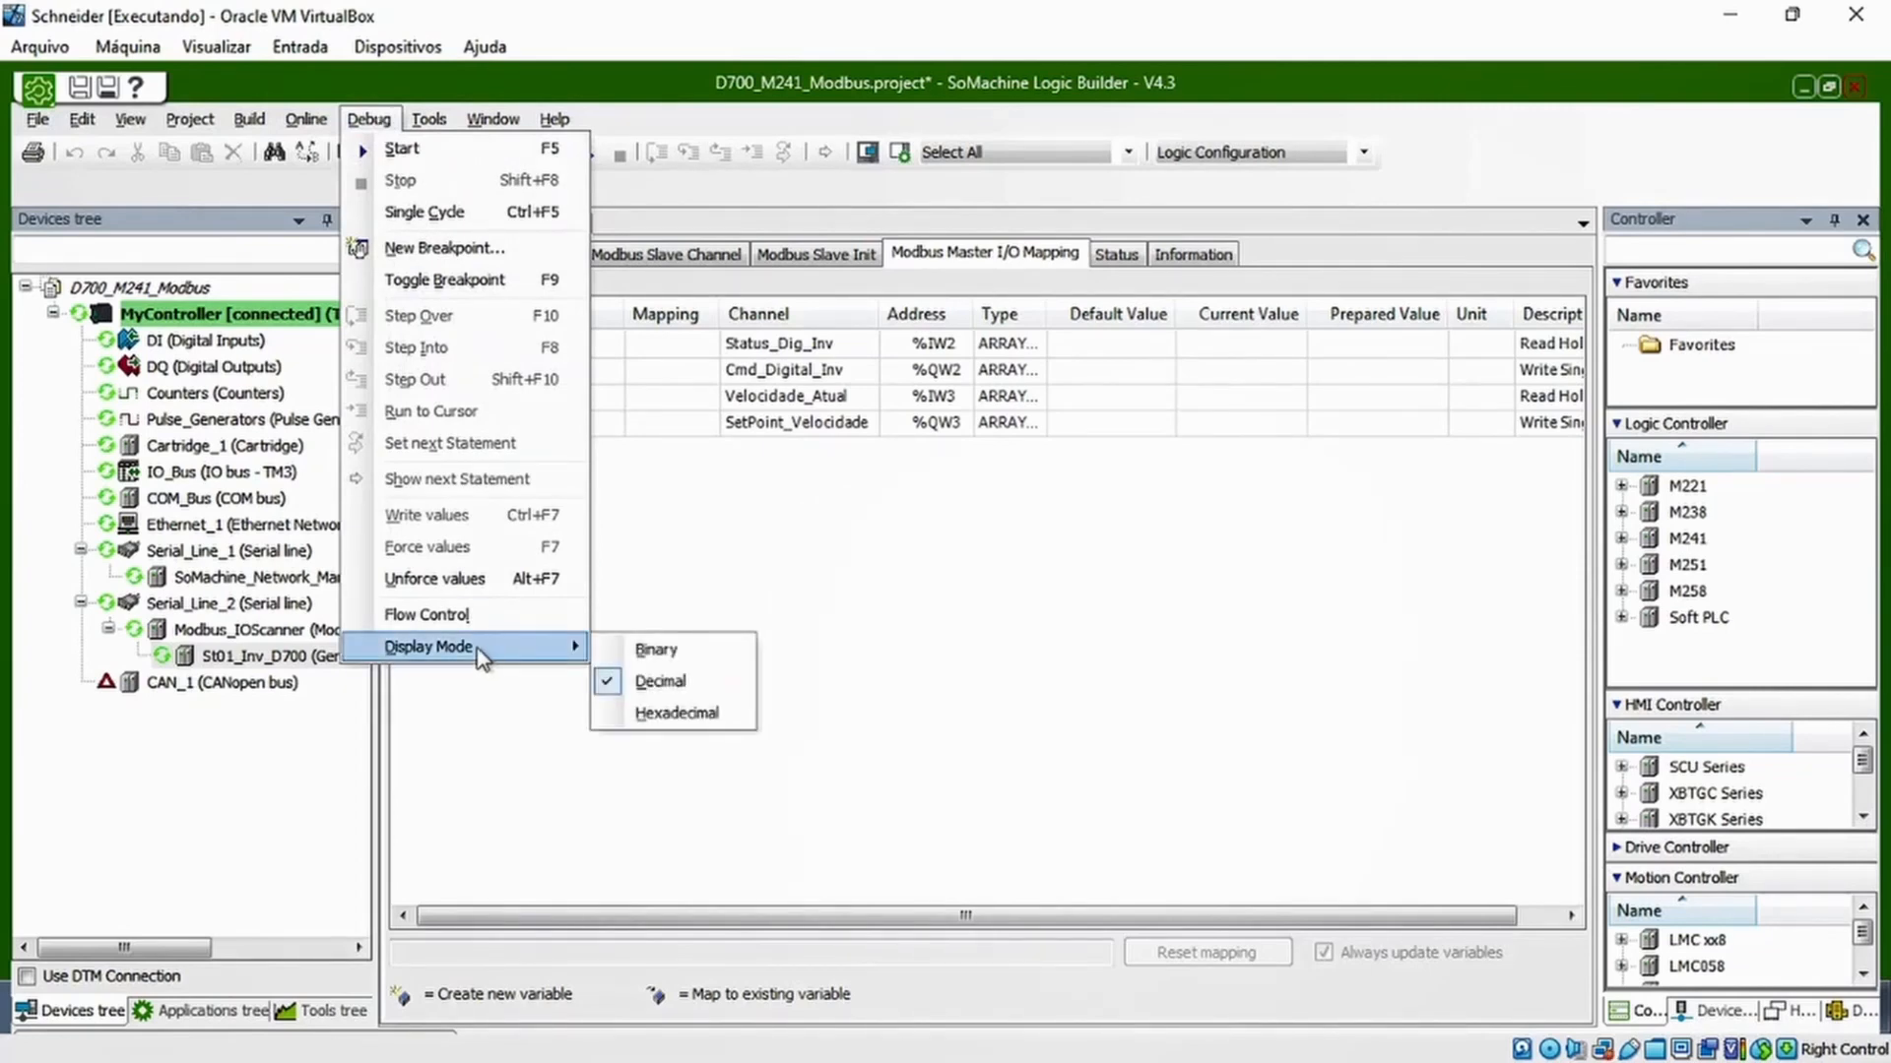
click(425, 117)
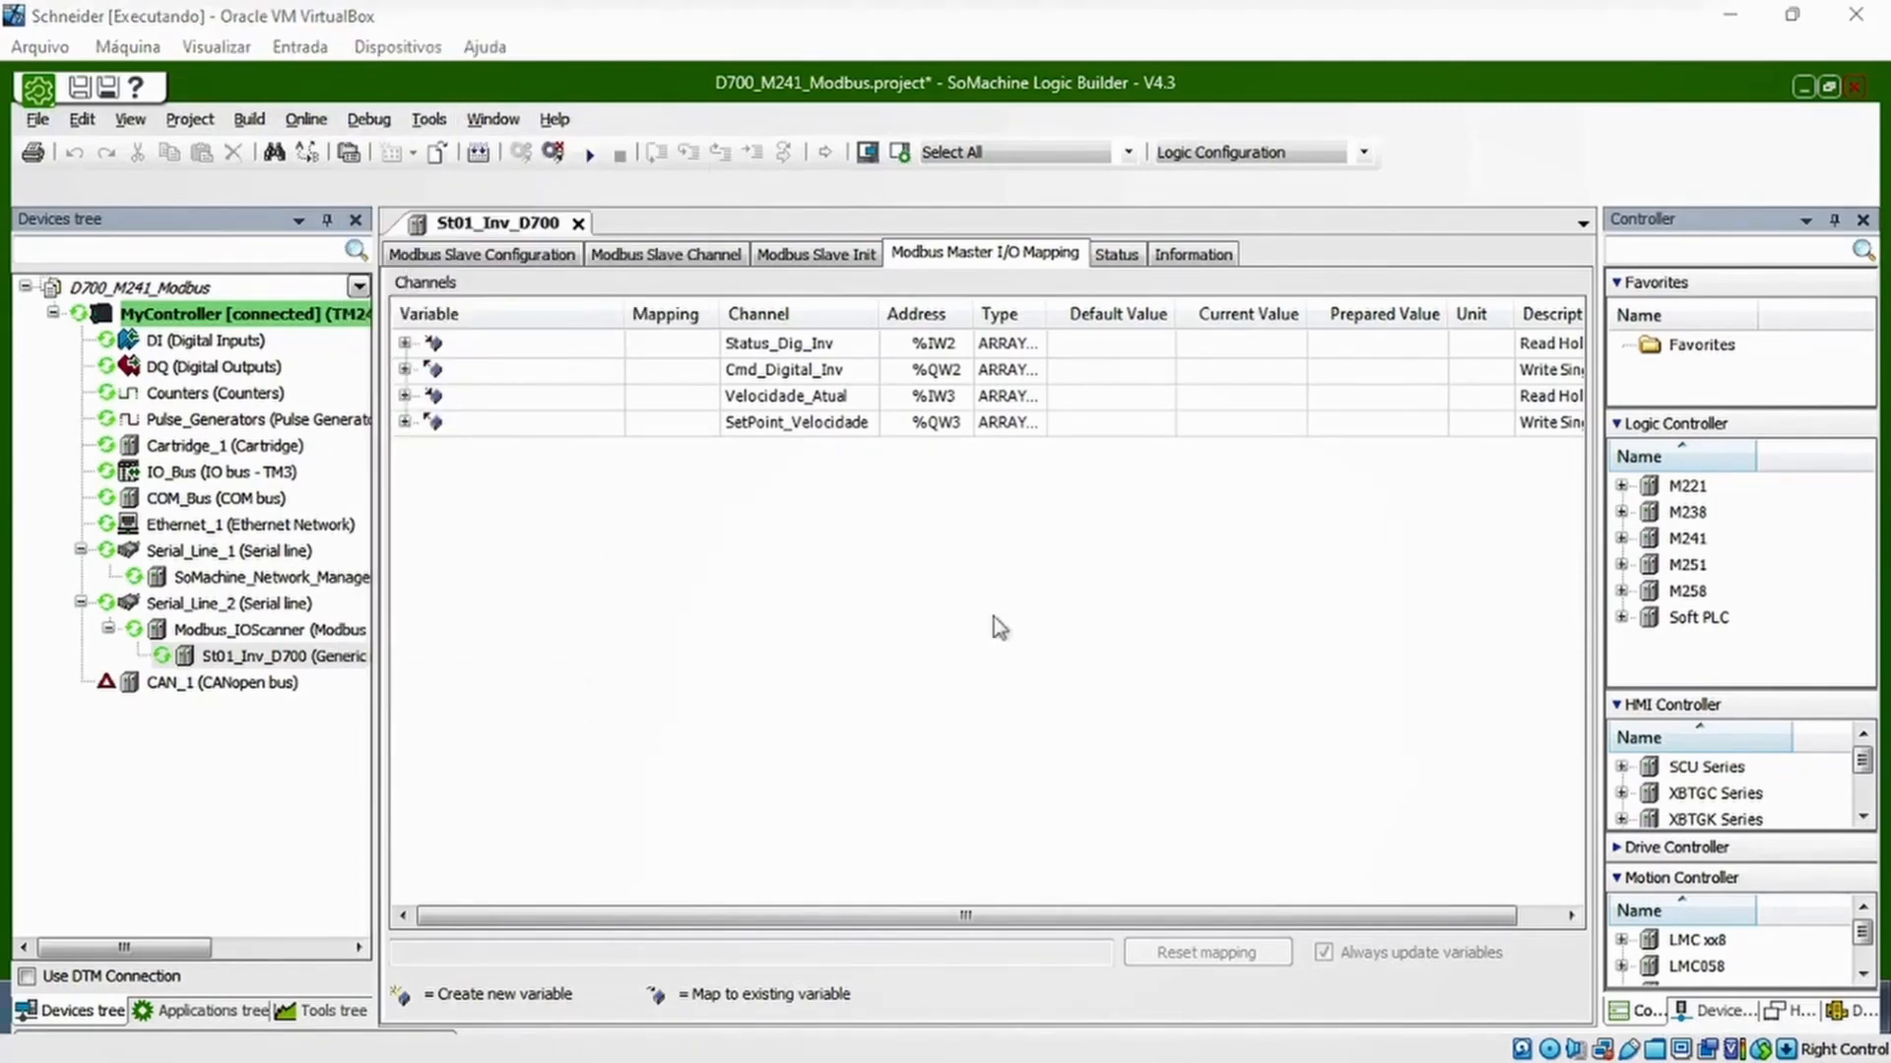
Open the Watch 1 window for monitoring variables
click(82, 119)
mouse_move(134, 123)
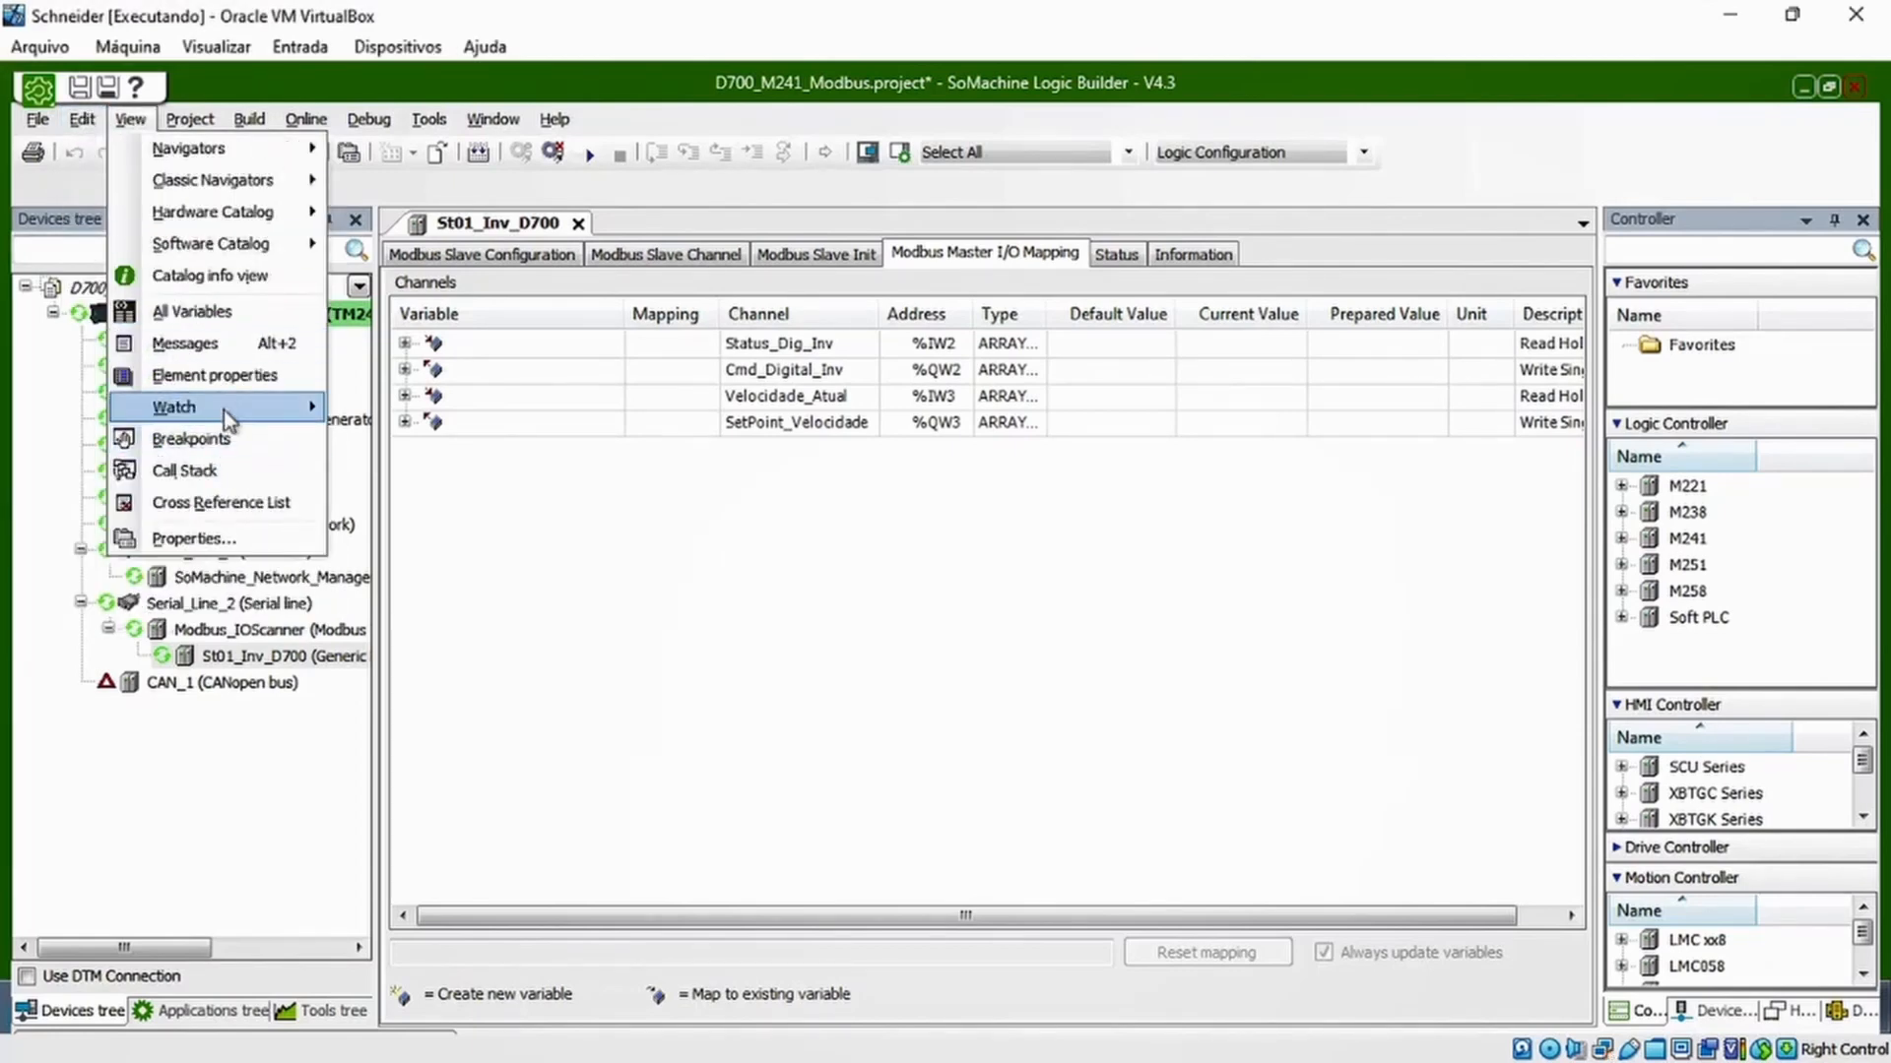
mouse_move(222, 410)
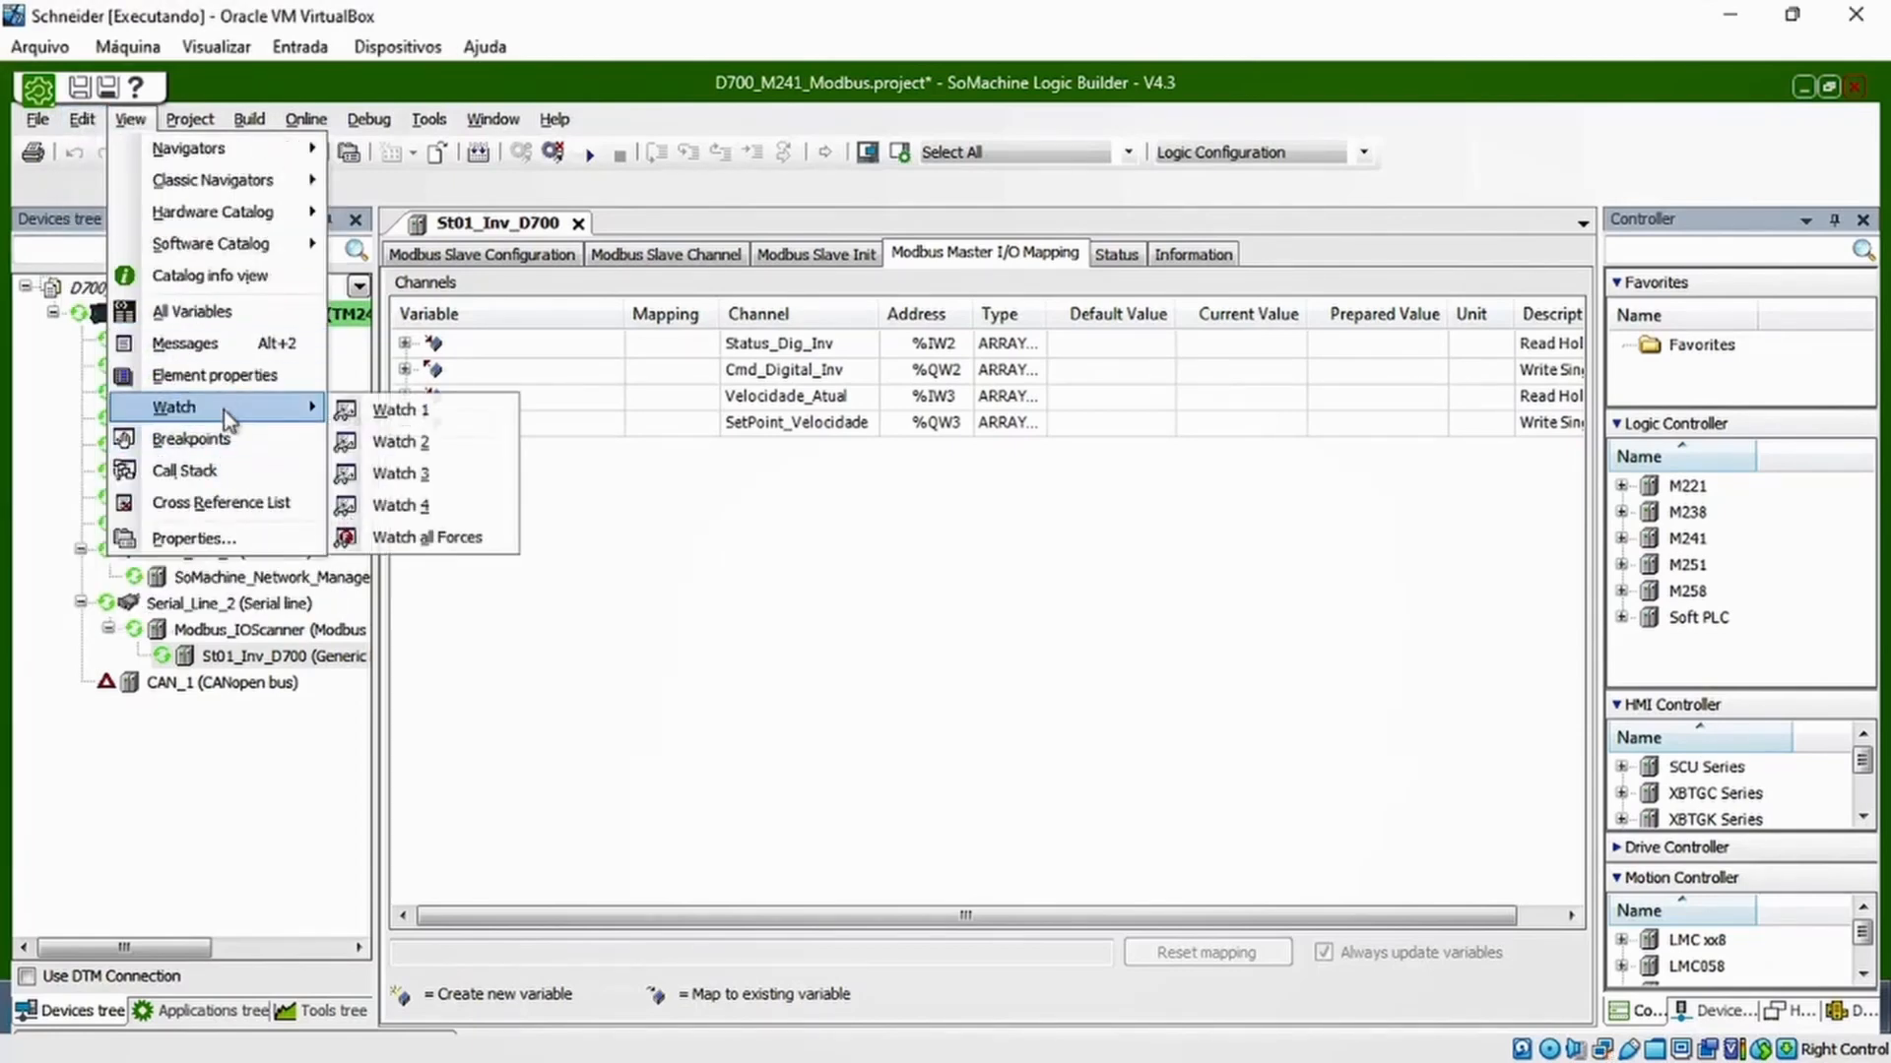
click(386, 414)
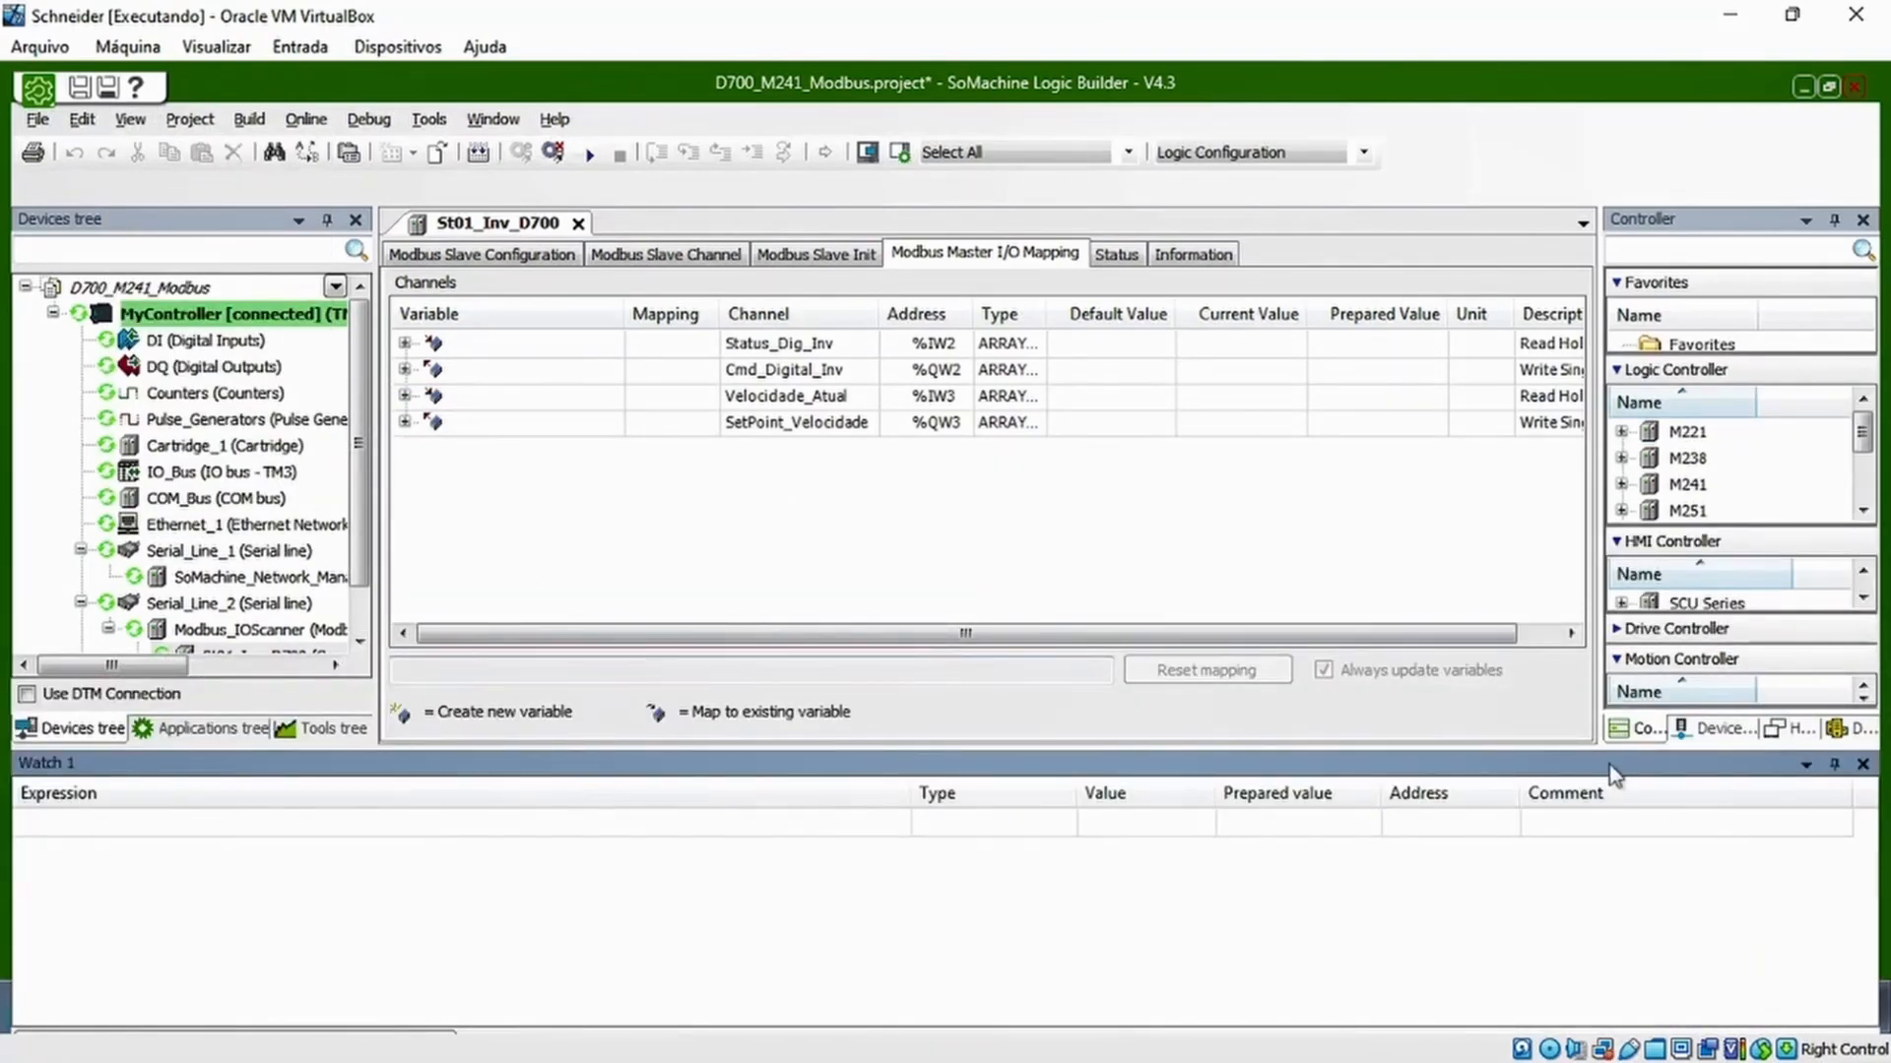
Add the addresses %IW2, %IW3, %QW2 and %QW3 as expressions in Watch 1
click(116, 833)
click(116, 833)
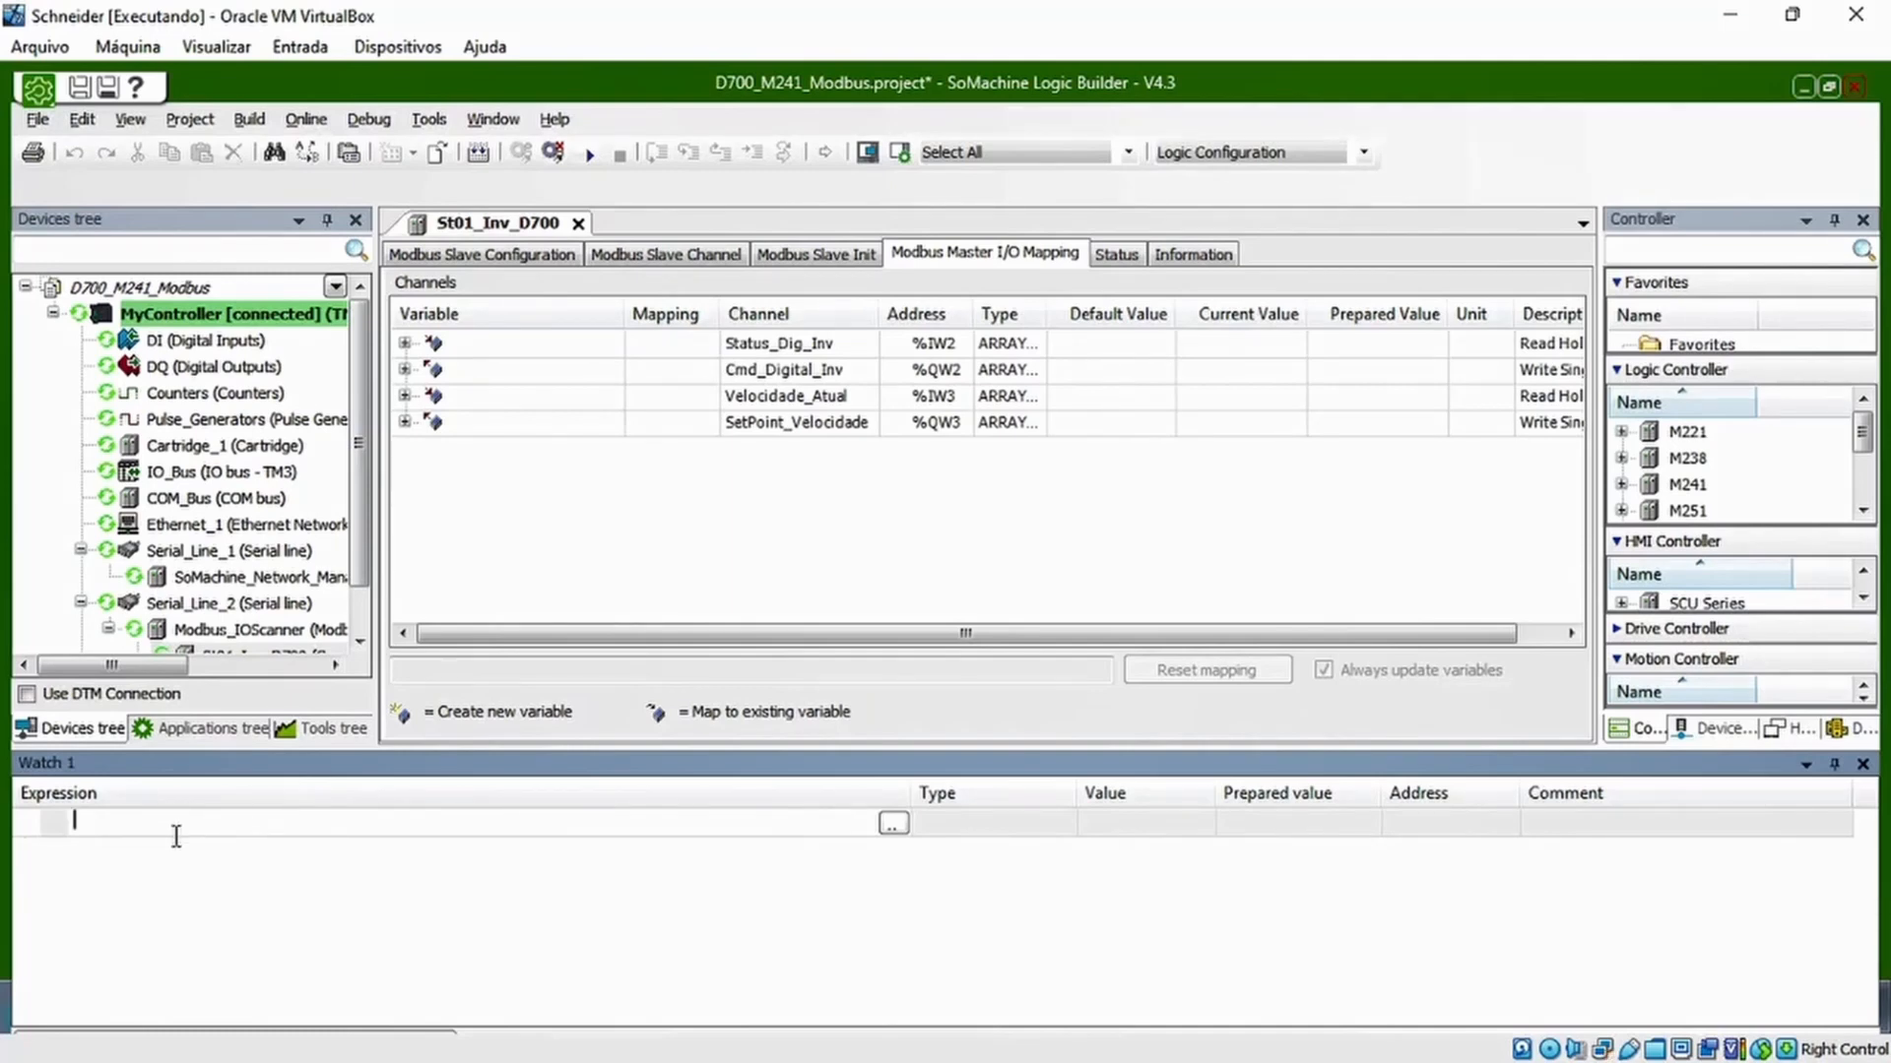
text(%IW2)
key(Return)
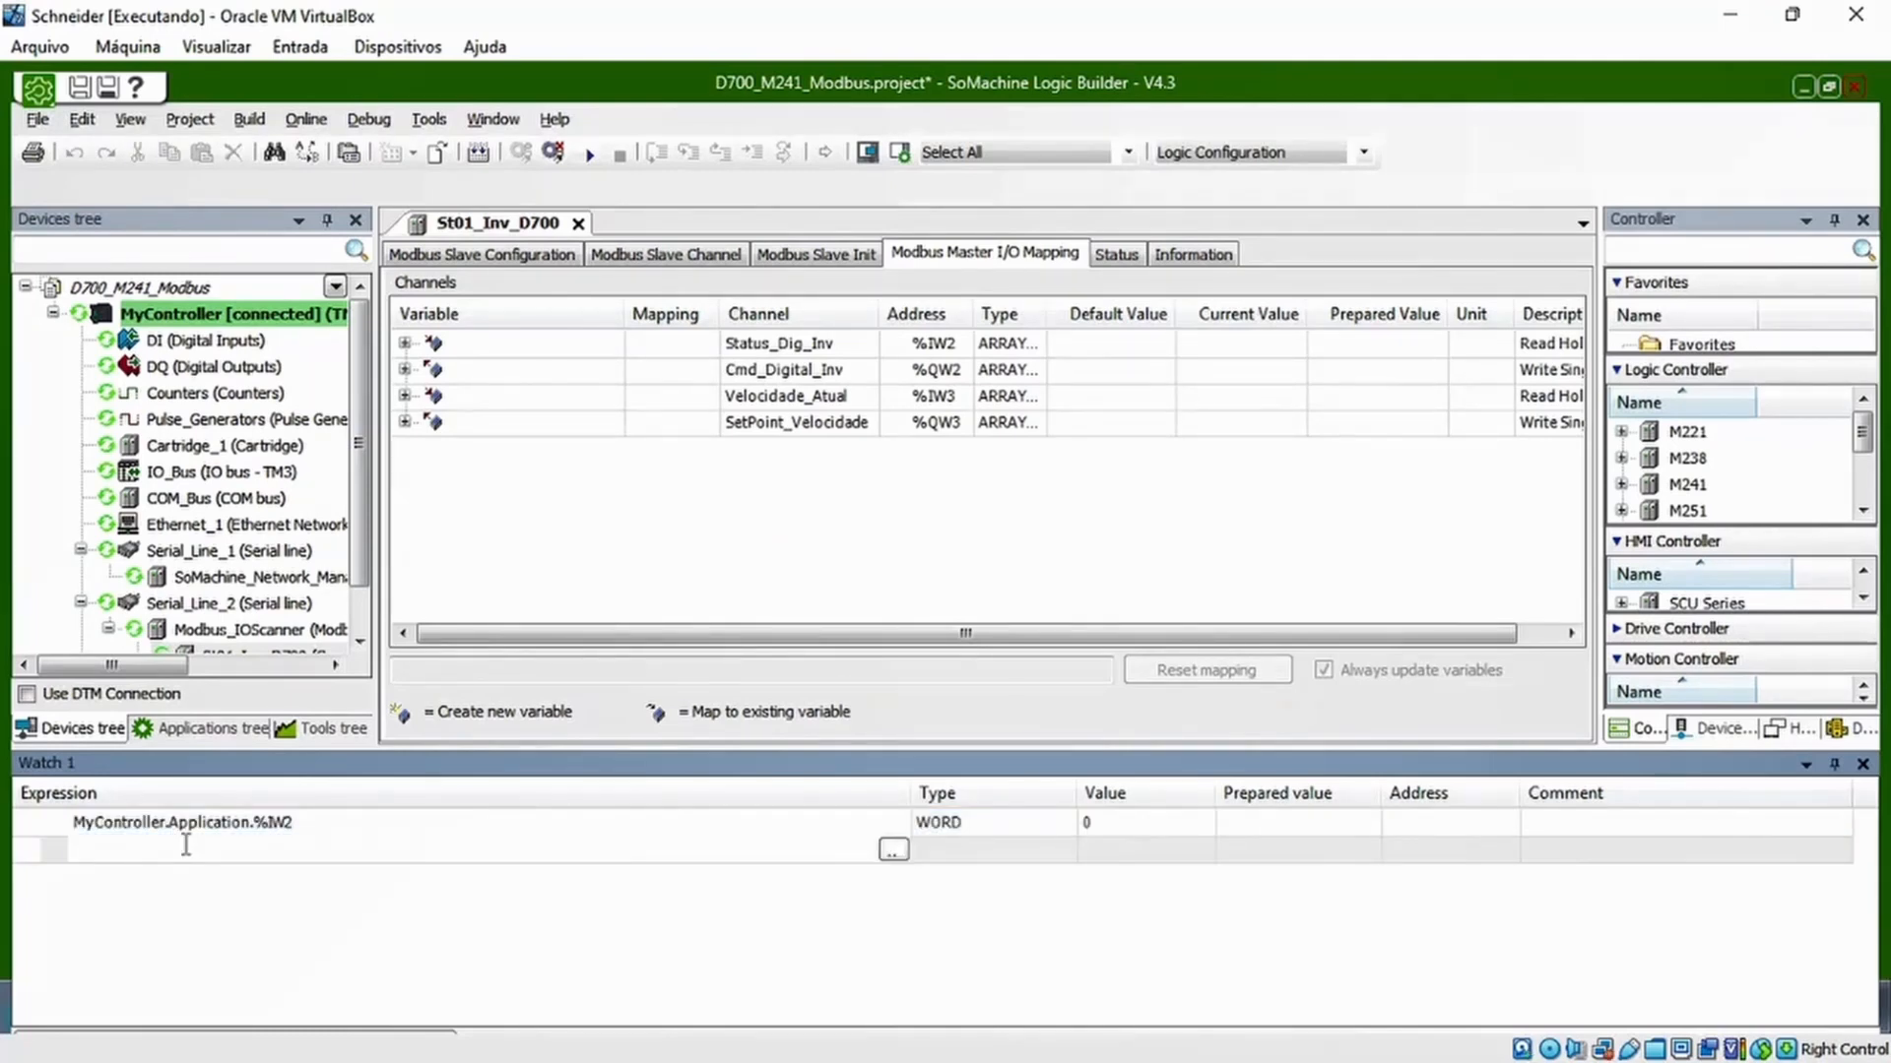
text(%IW3)
key(Return)
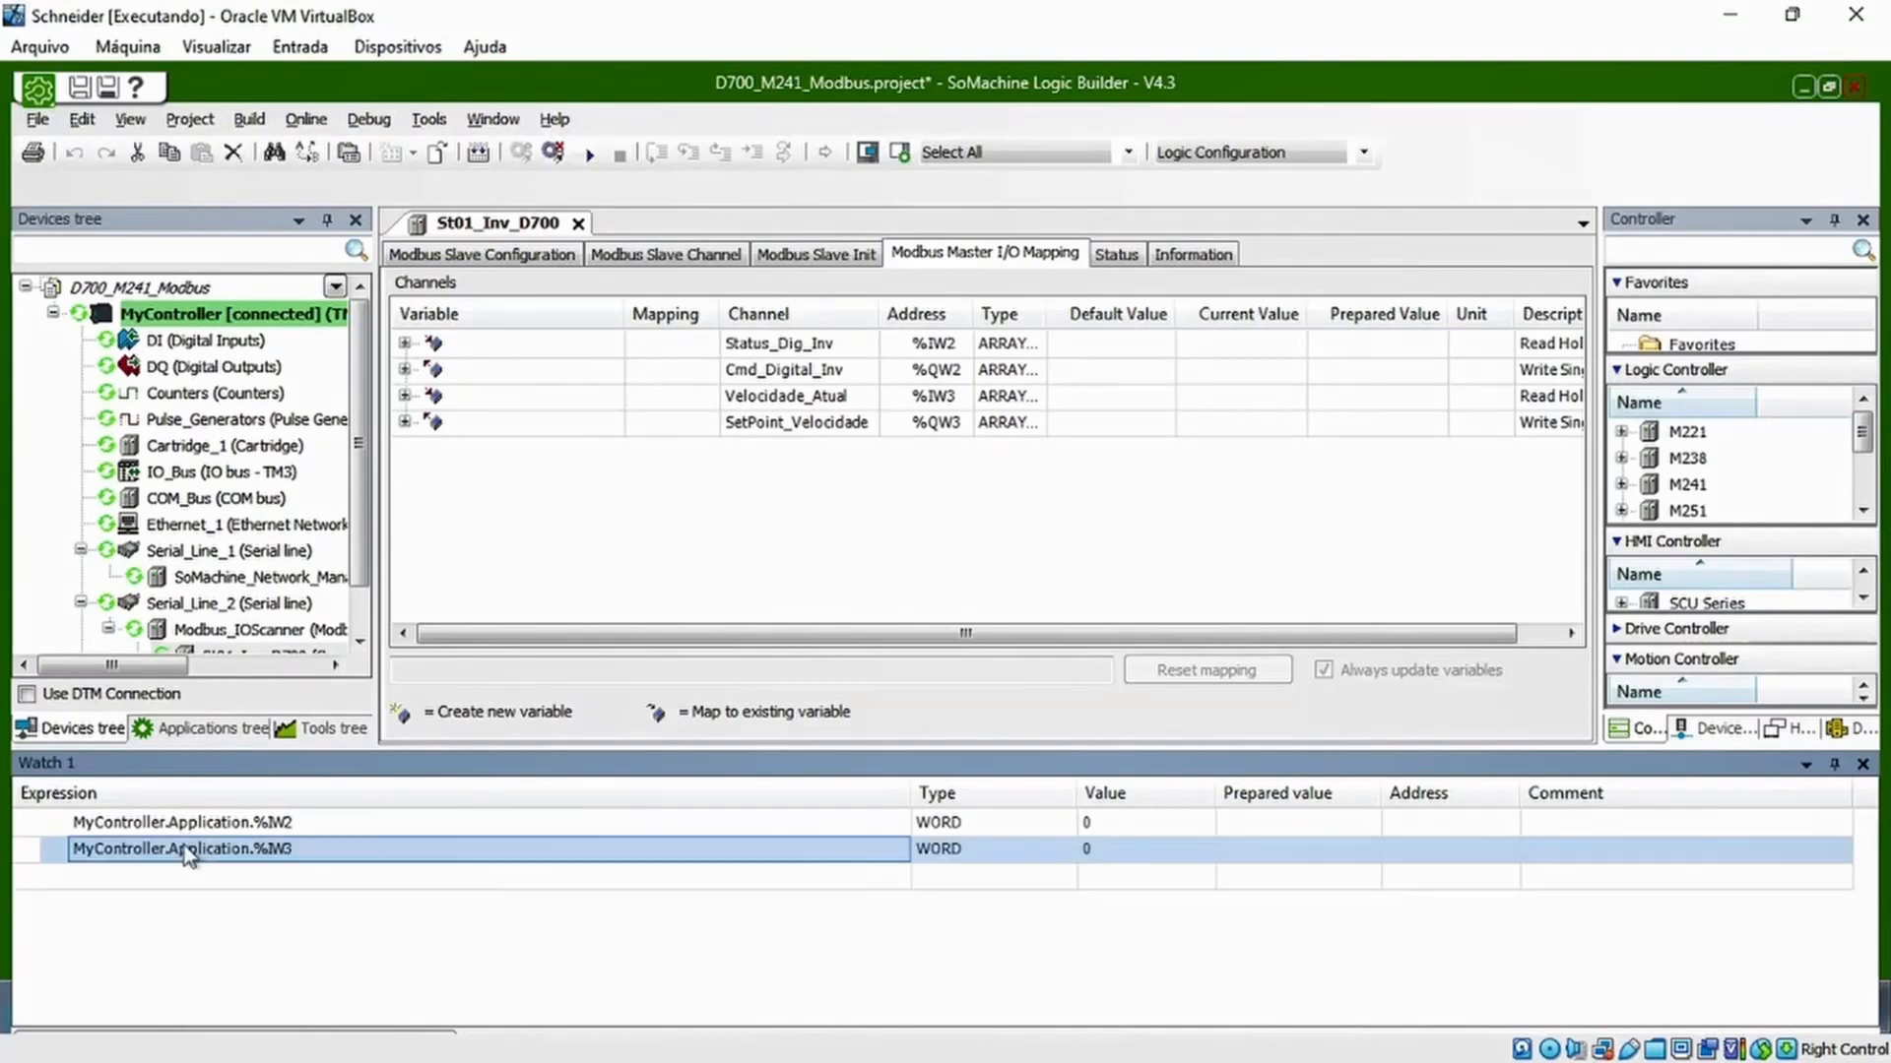
text(%QW2)
key(Return)
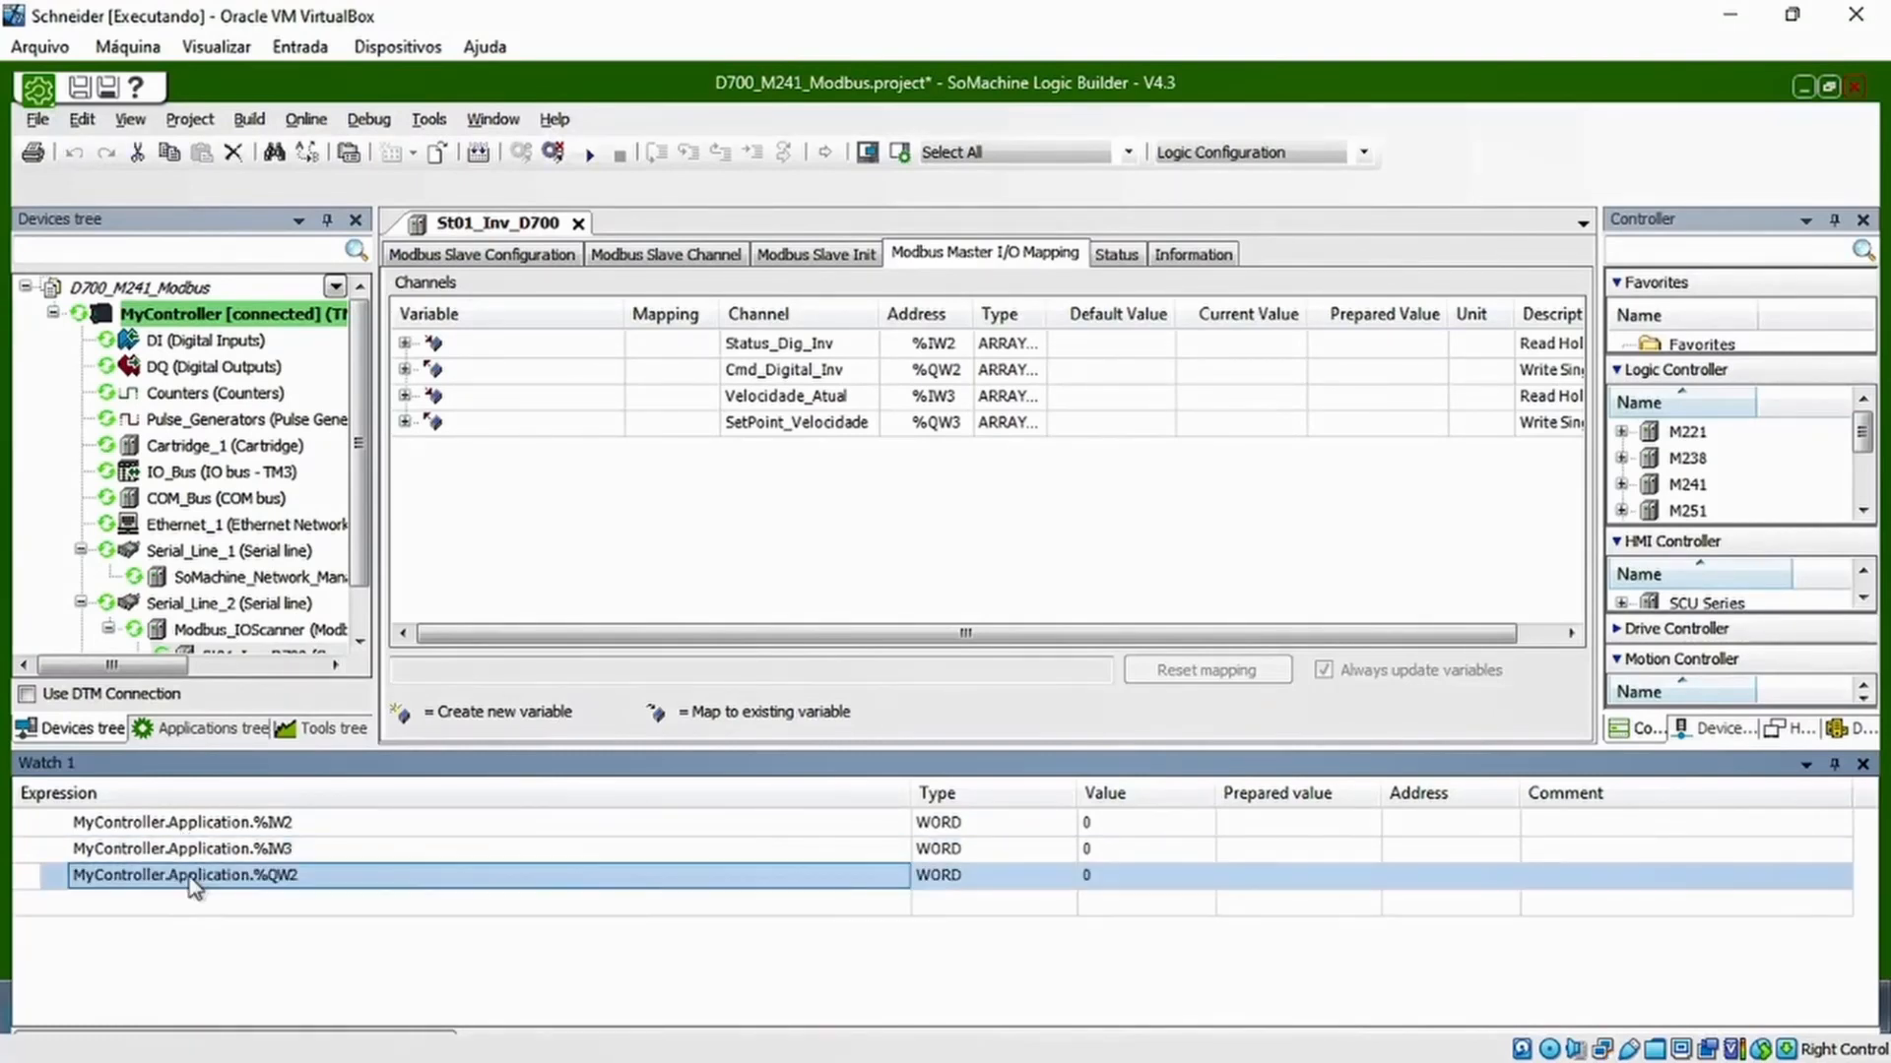
text(%QW3)
key(Return)
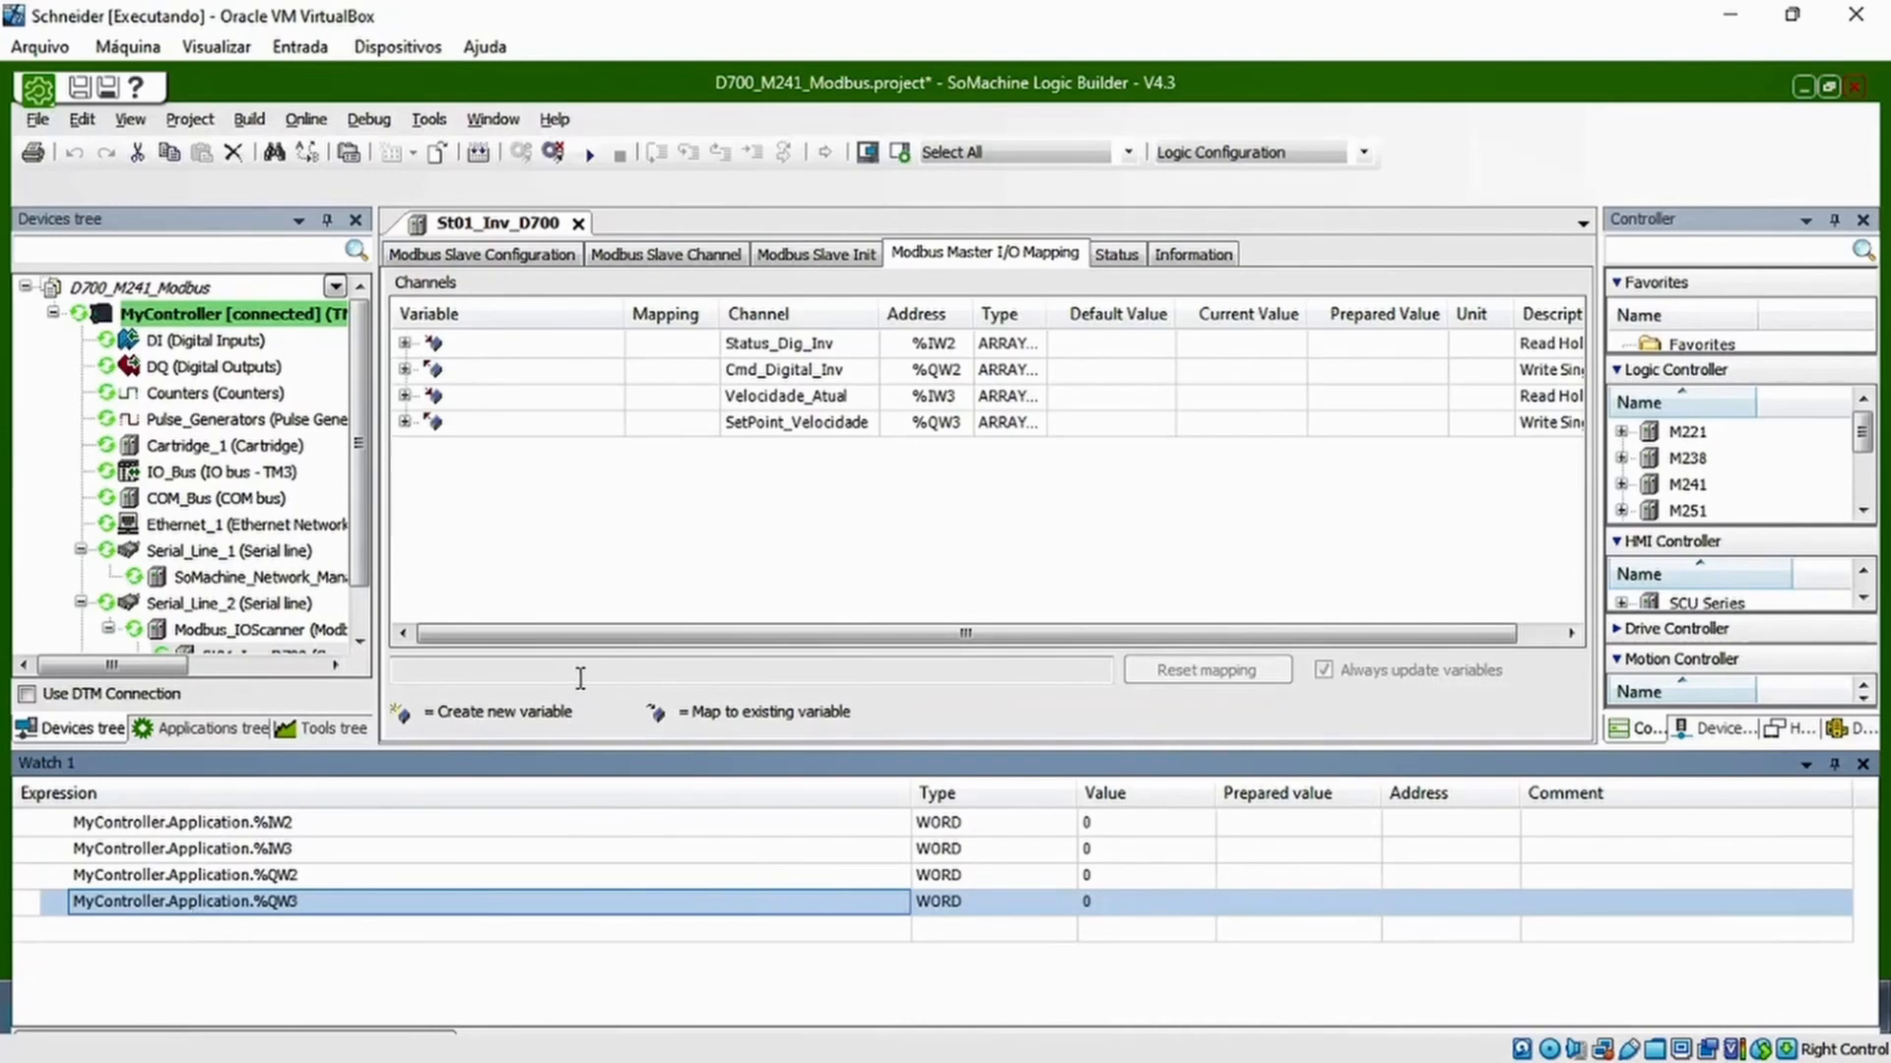
Prepare the value 2 for %QW2 (bit 1, forward rotation command) and write it to the controller
click(447, 826)
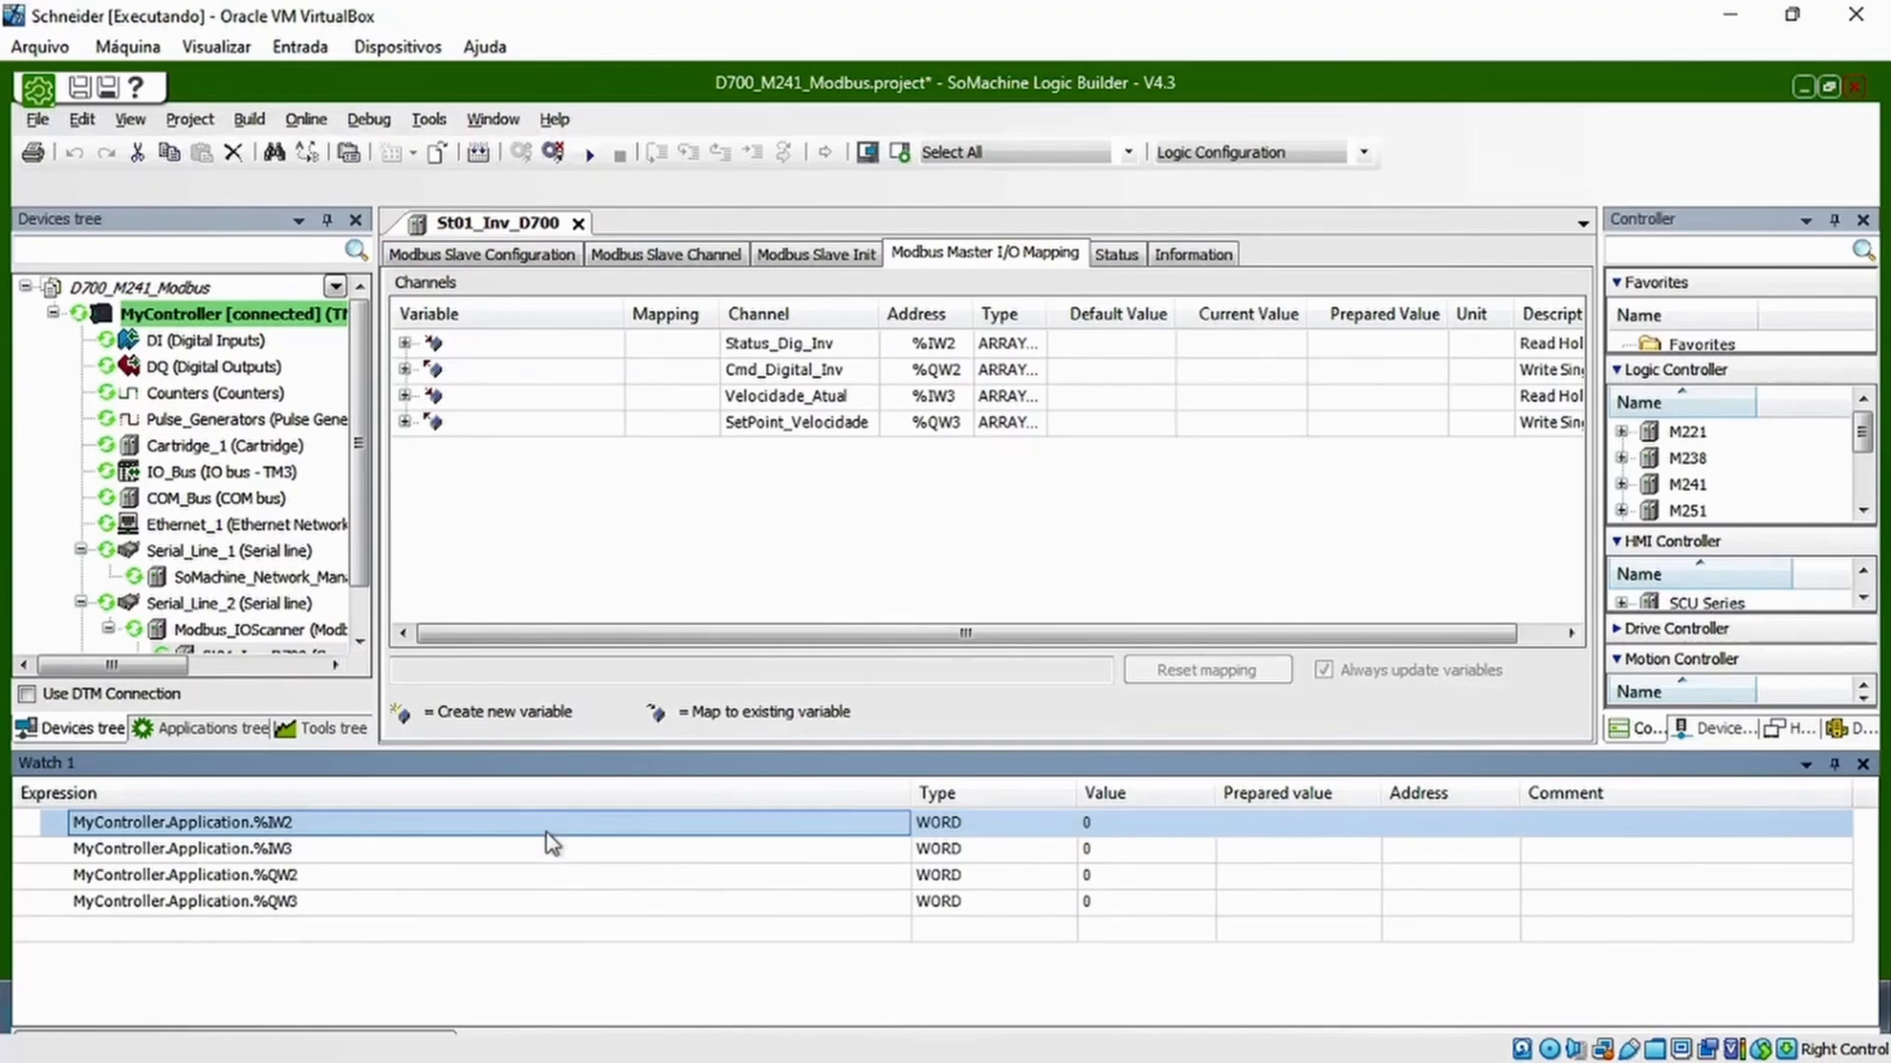
click(541, 875)
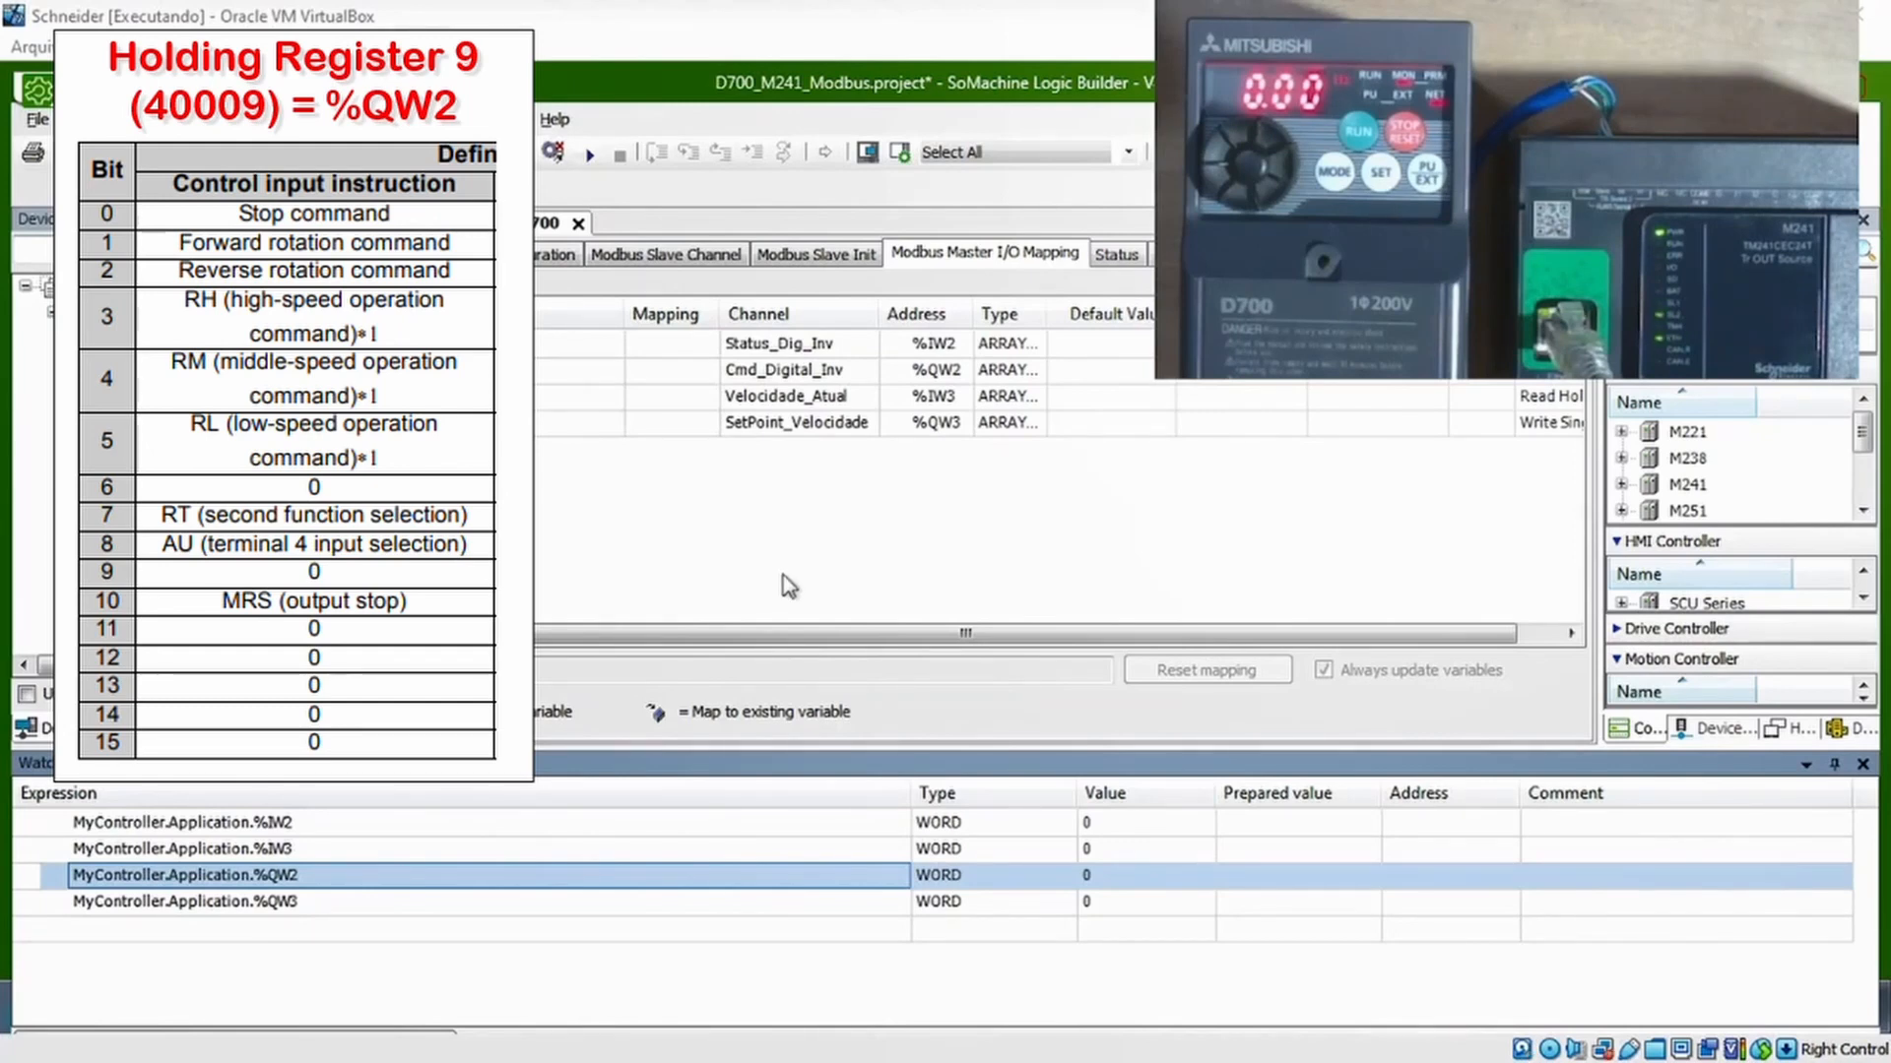
click(778, 372)
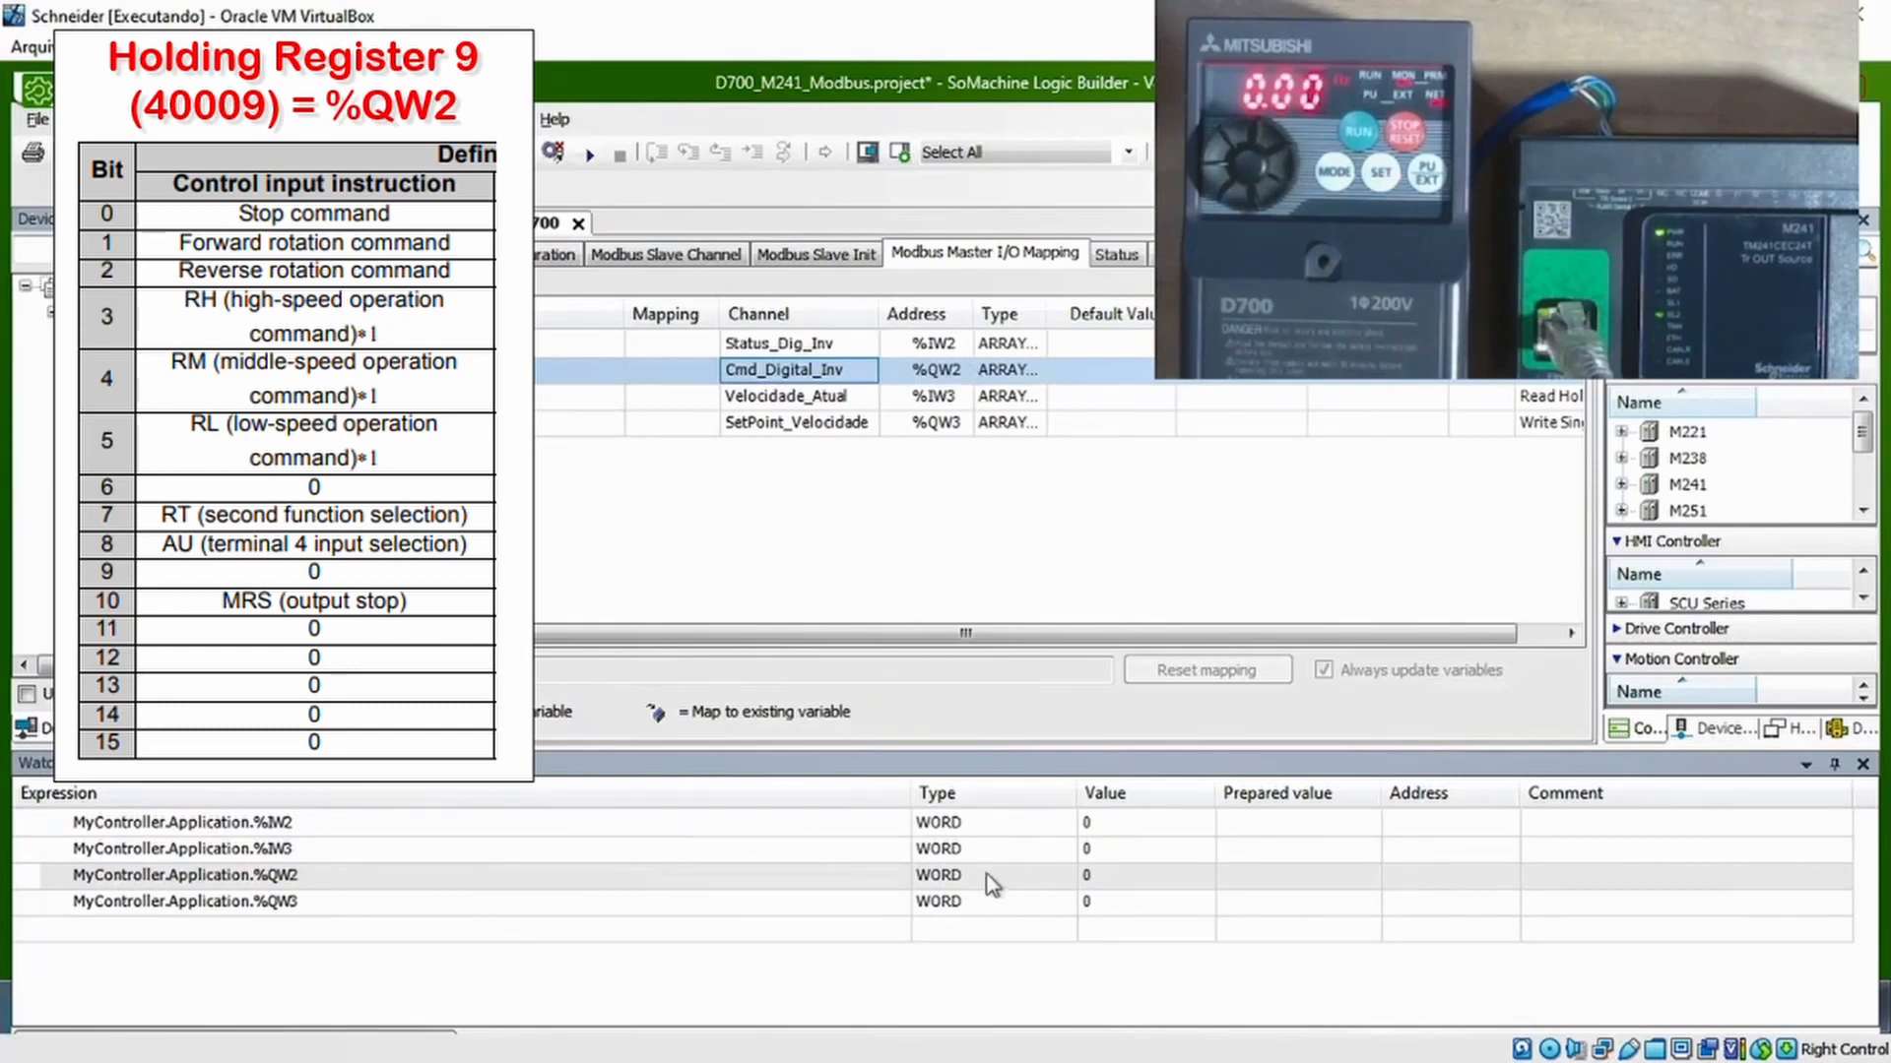
click(1099, 882)
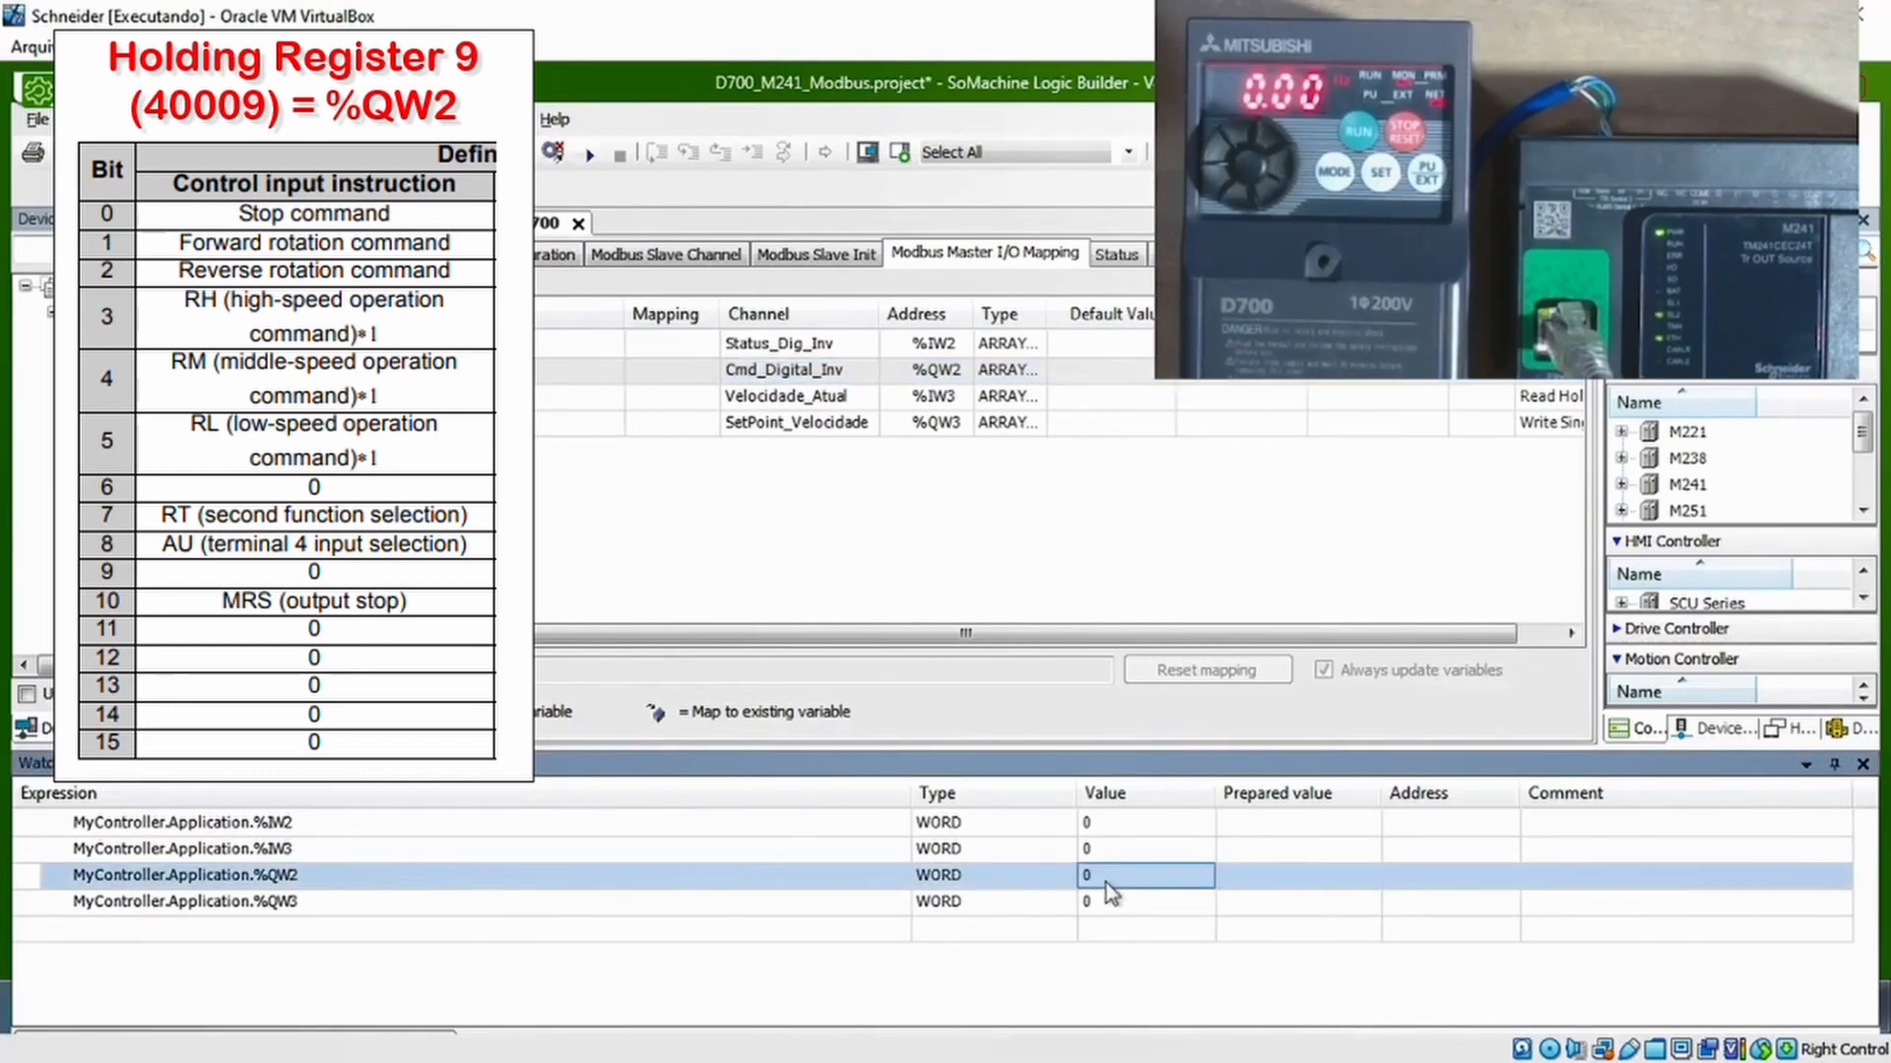
click(1233, 882)
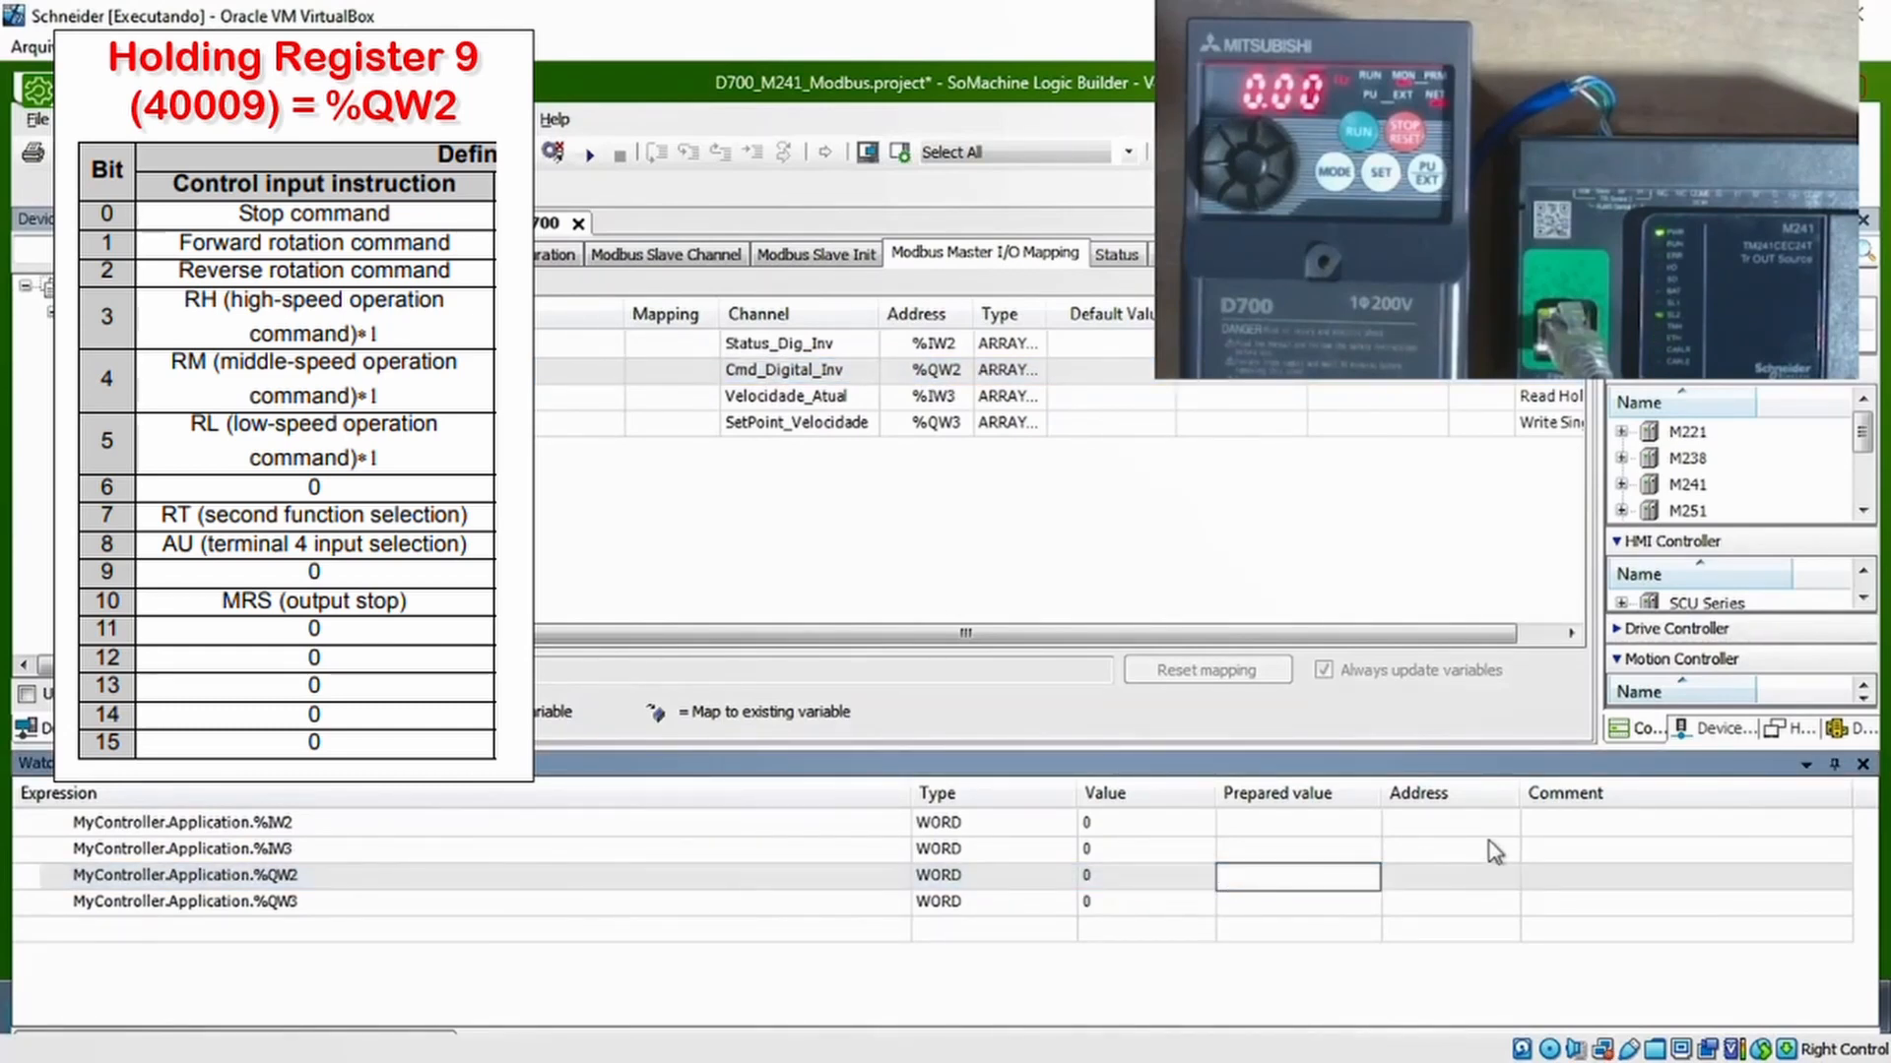
text(2#01)
key(Return)
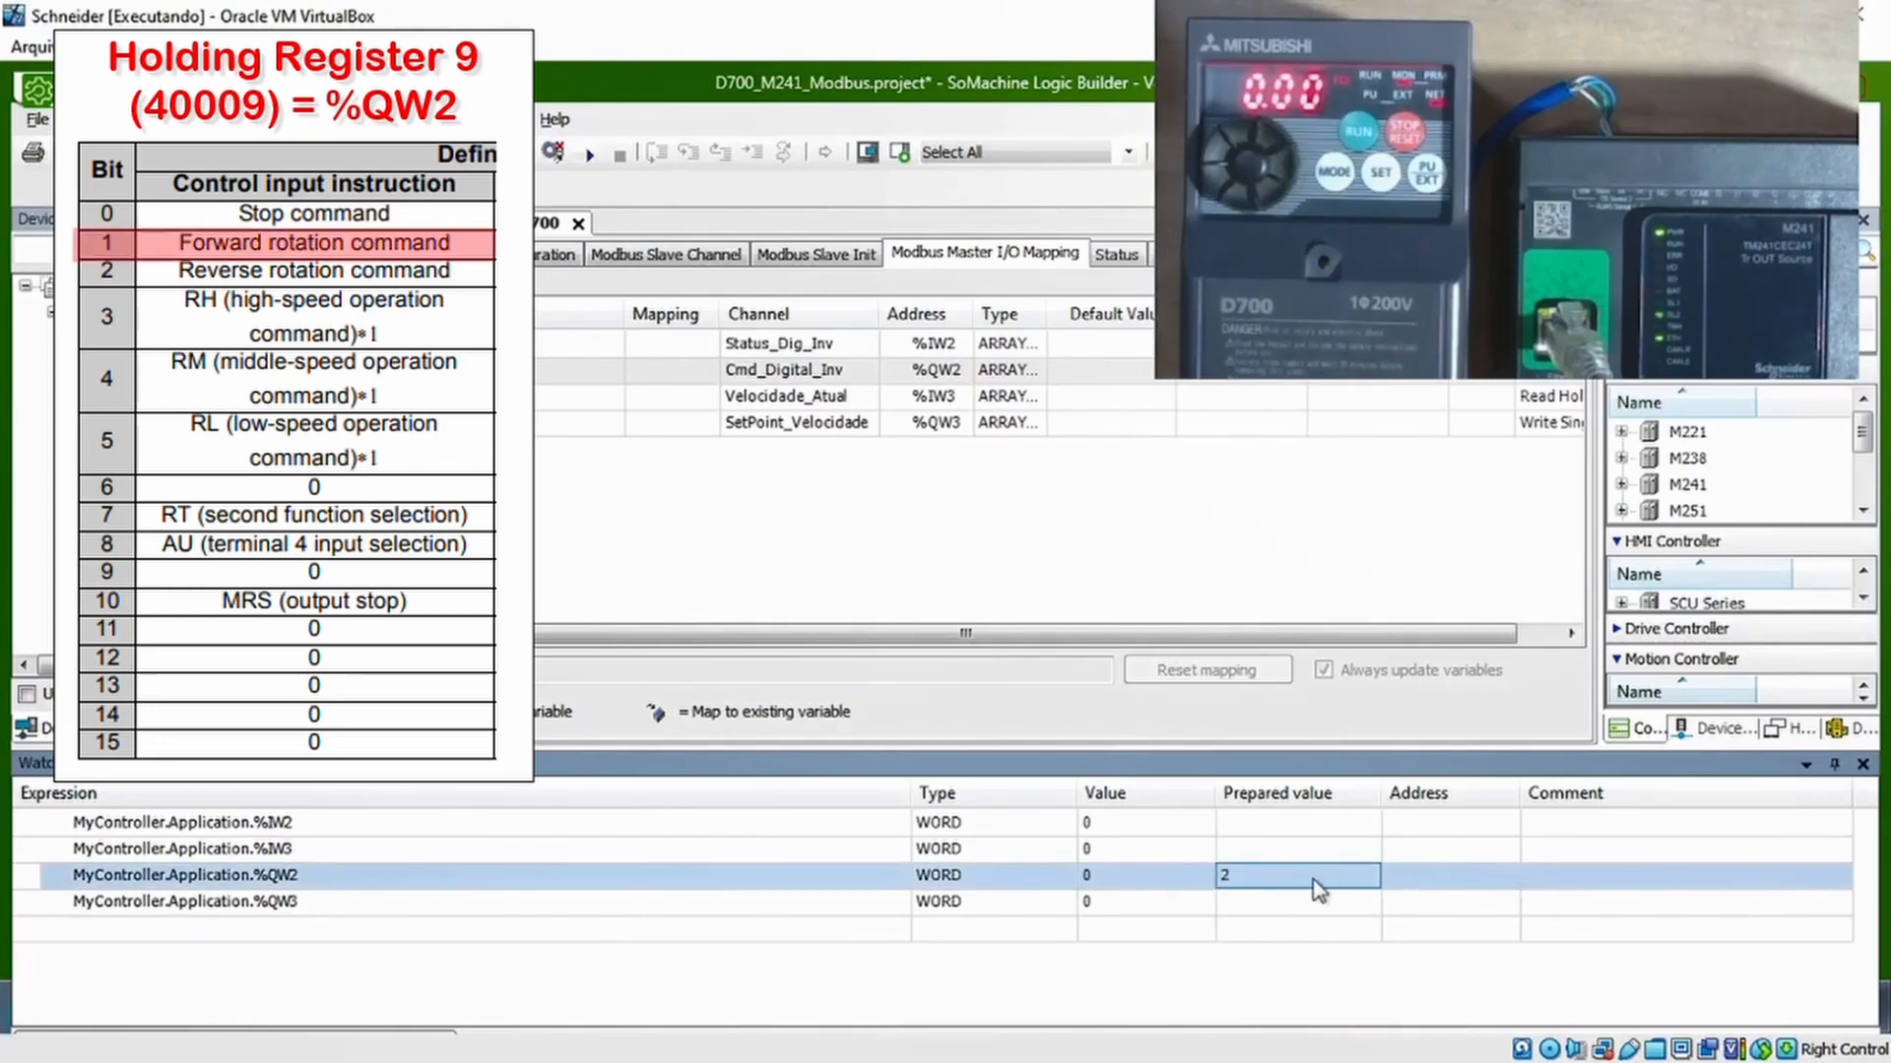
right_click(1283, 877)
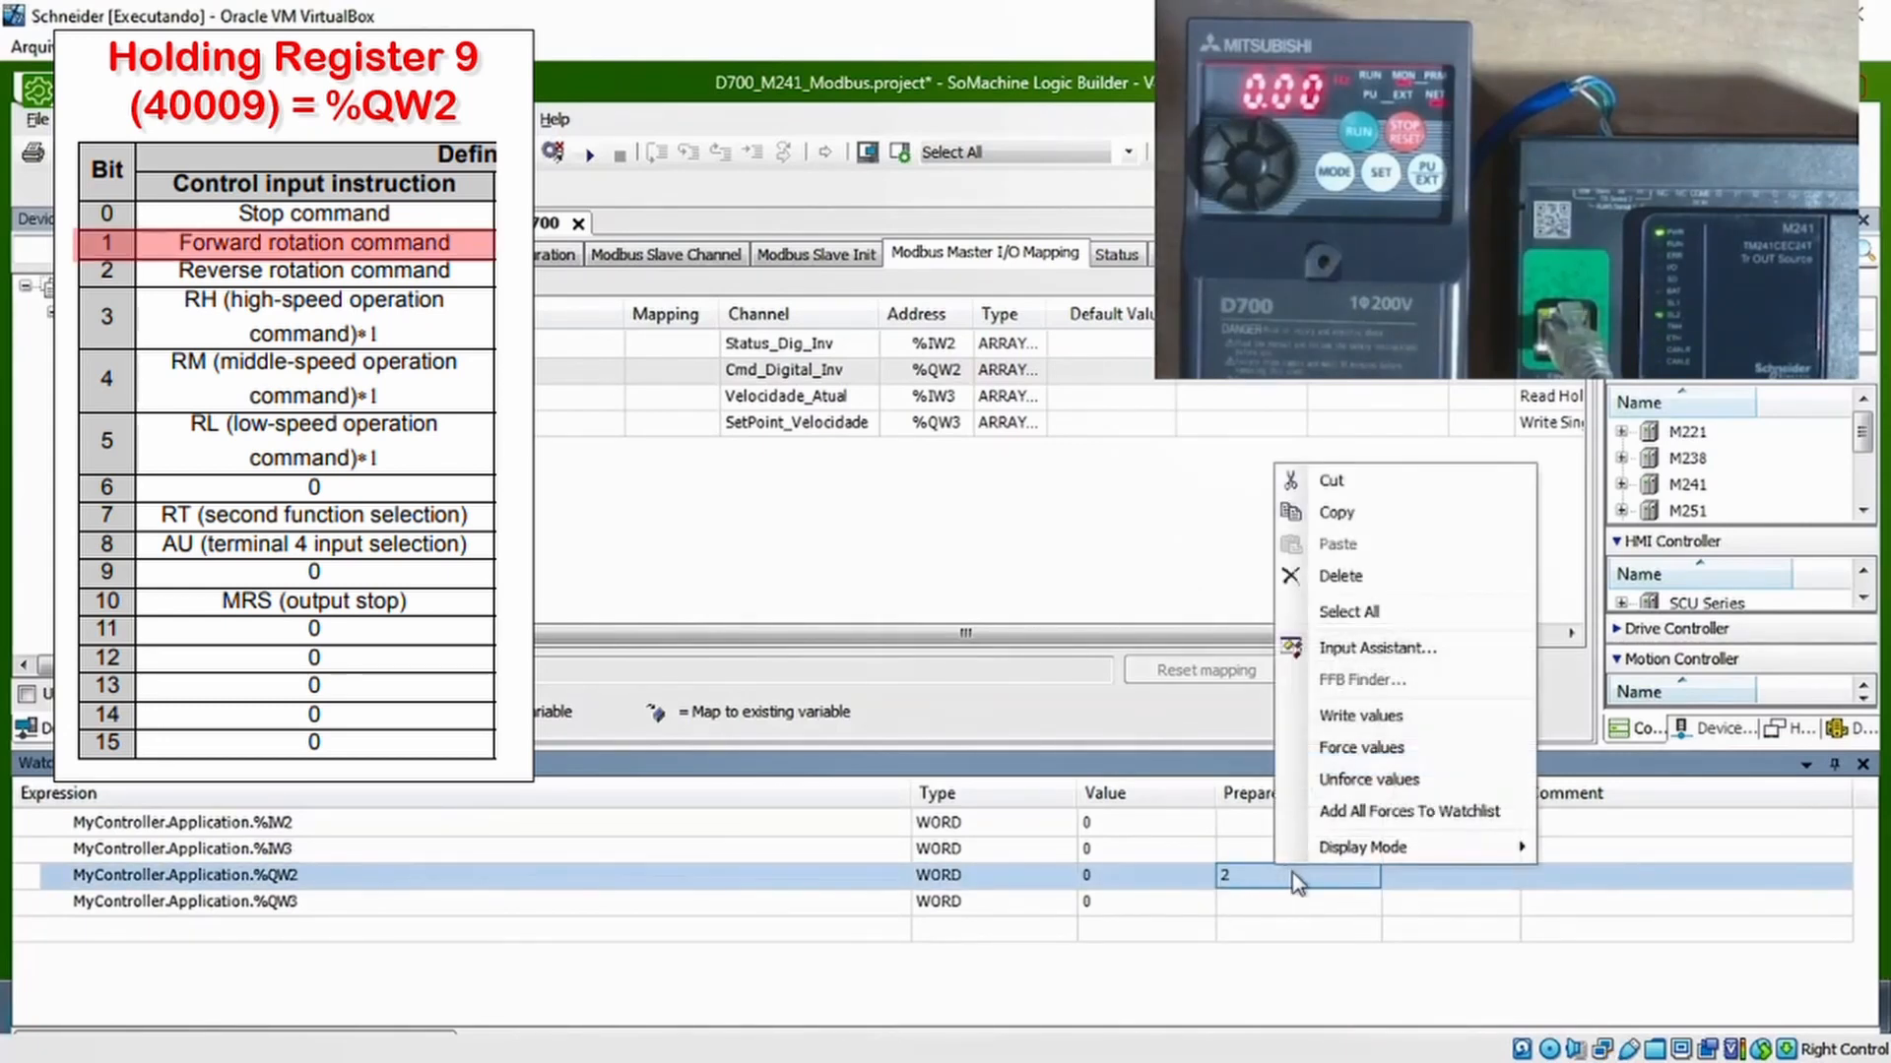
click(1383, 716)
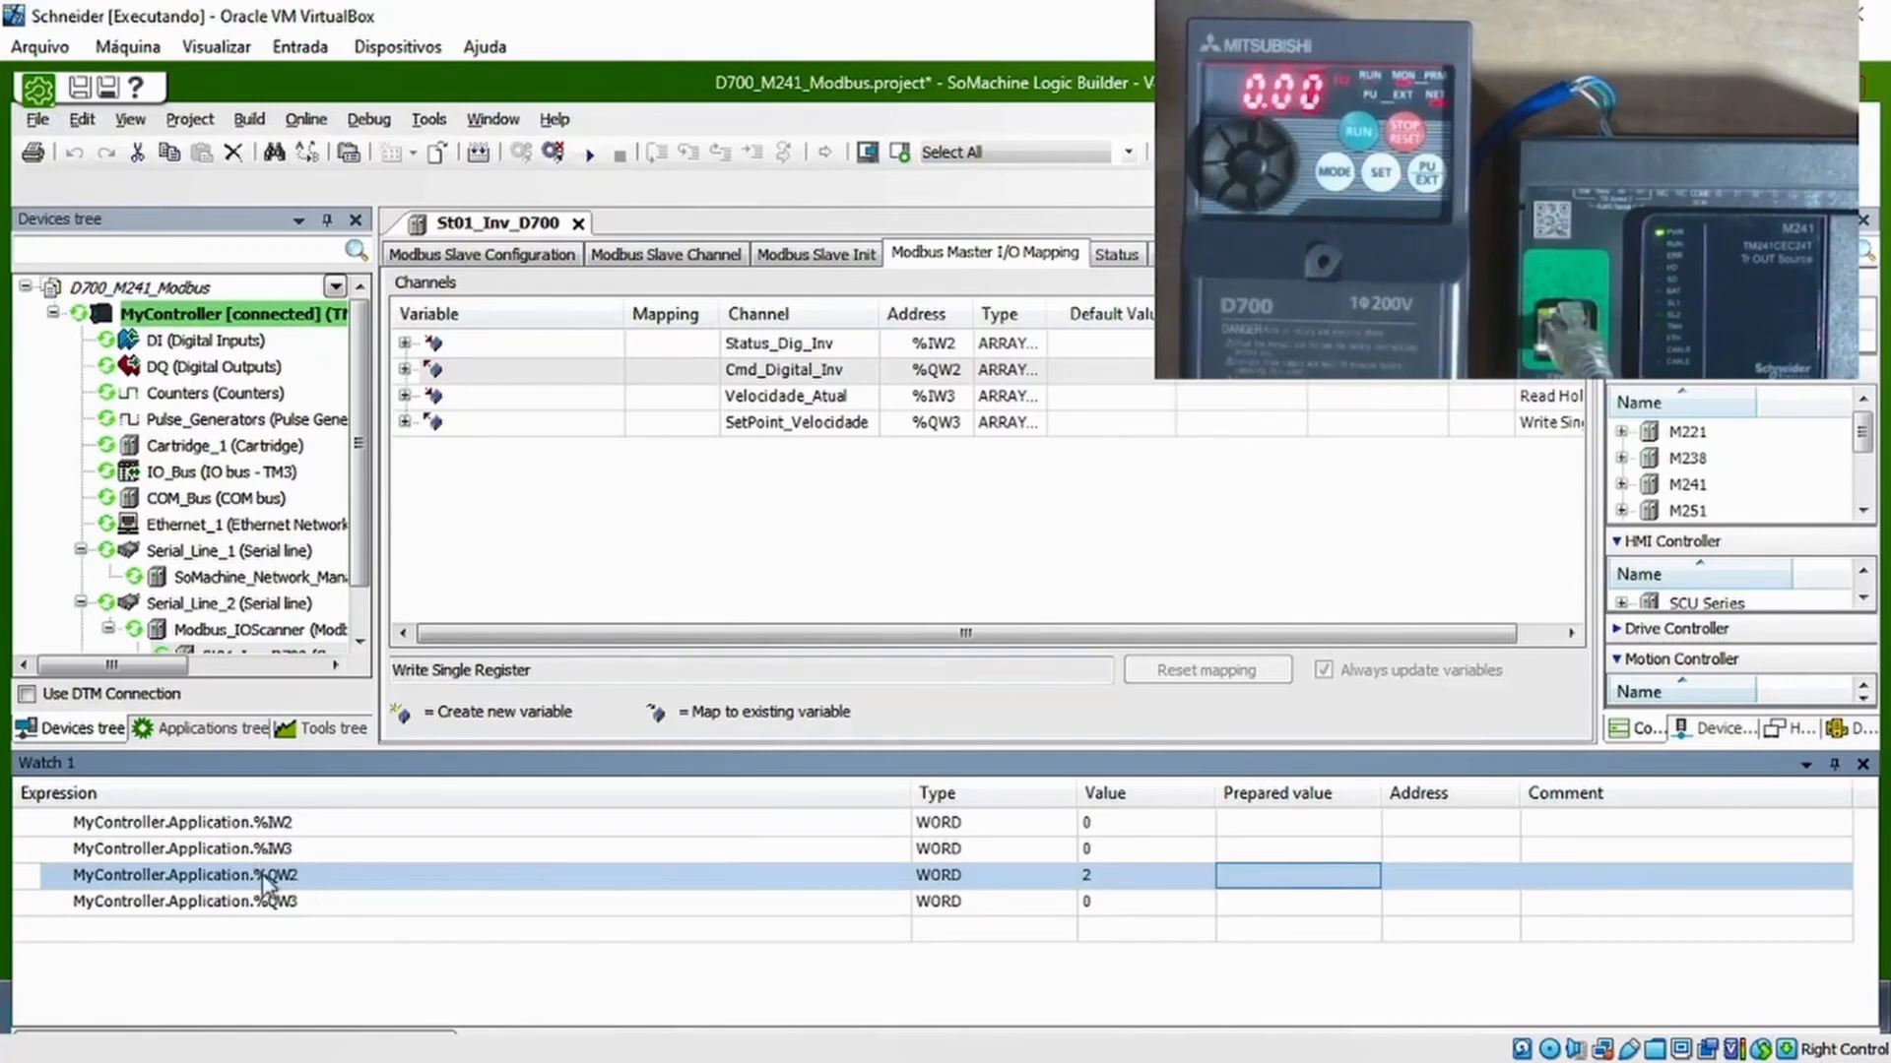
Prepare 2#1010 for %QW2, combining forward rotation with high-speed operation, and write it to the controller
click(873, 904)
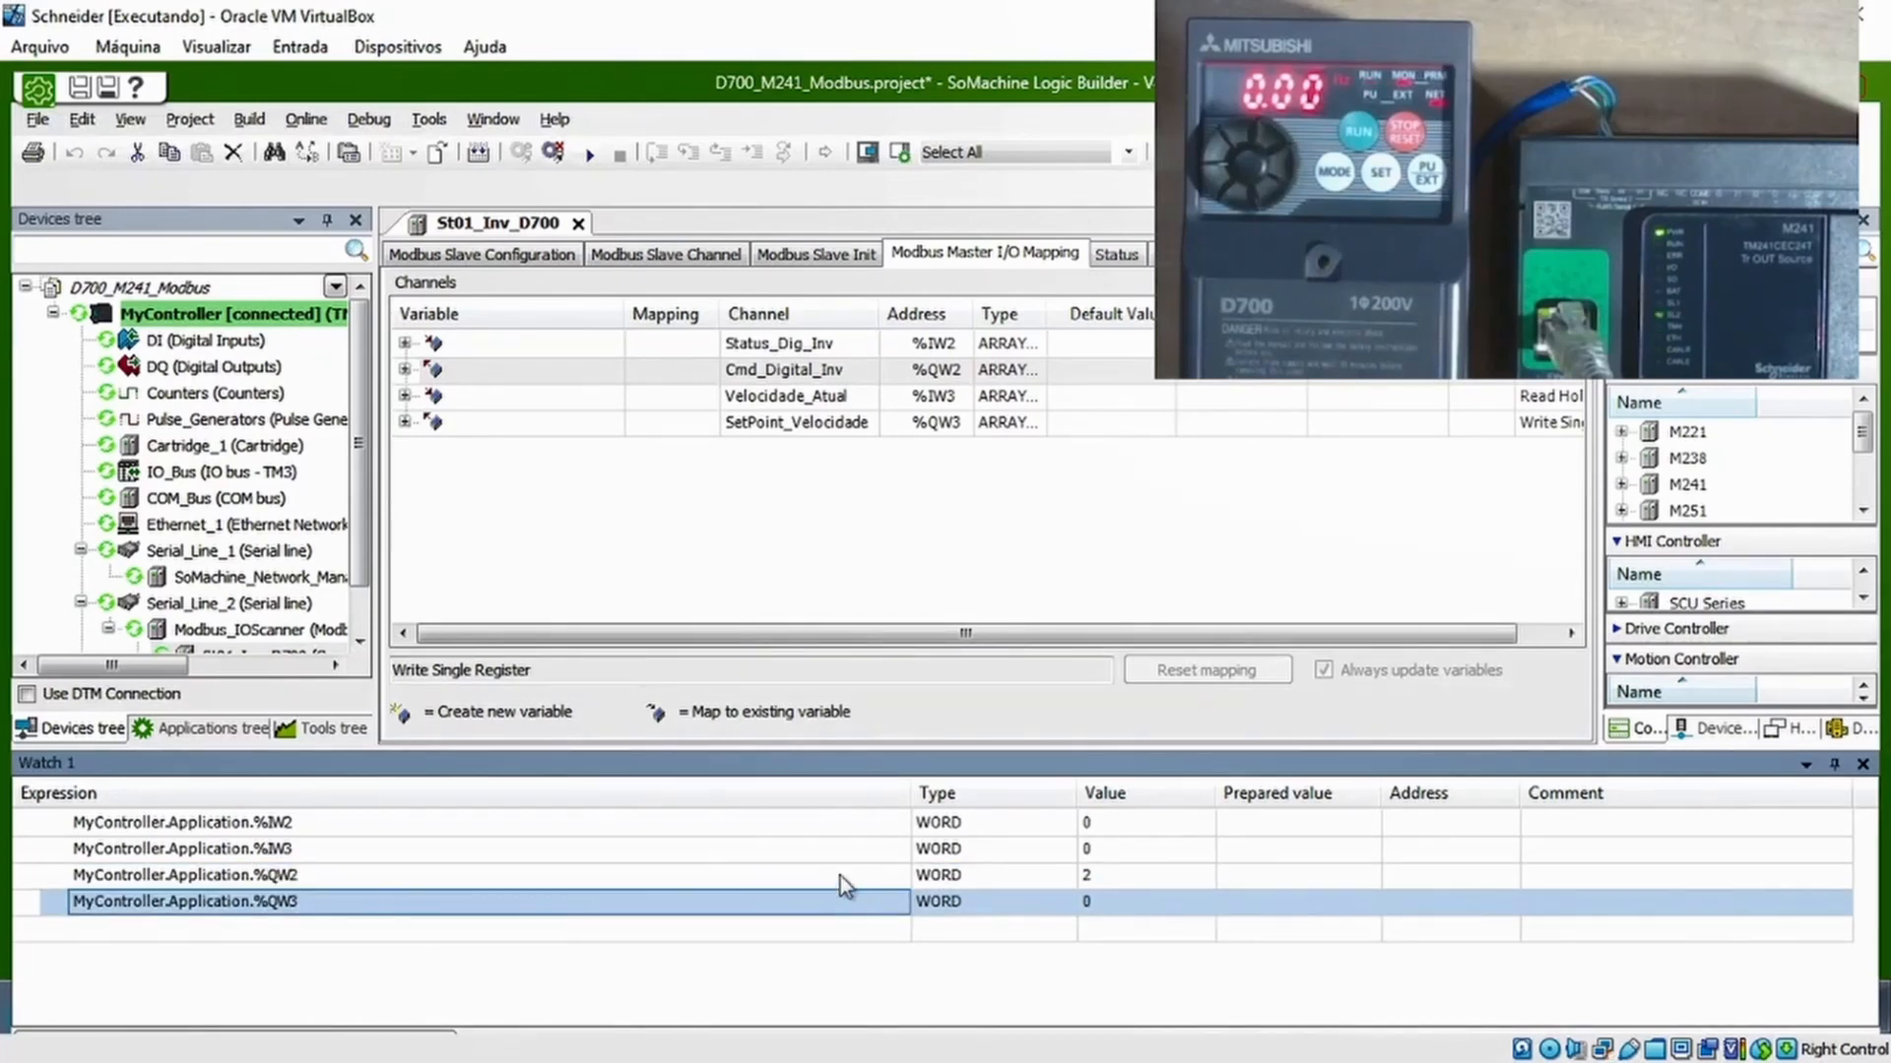
click(841, 876)
click(1103, 876)
click(1231, 876)
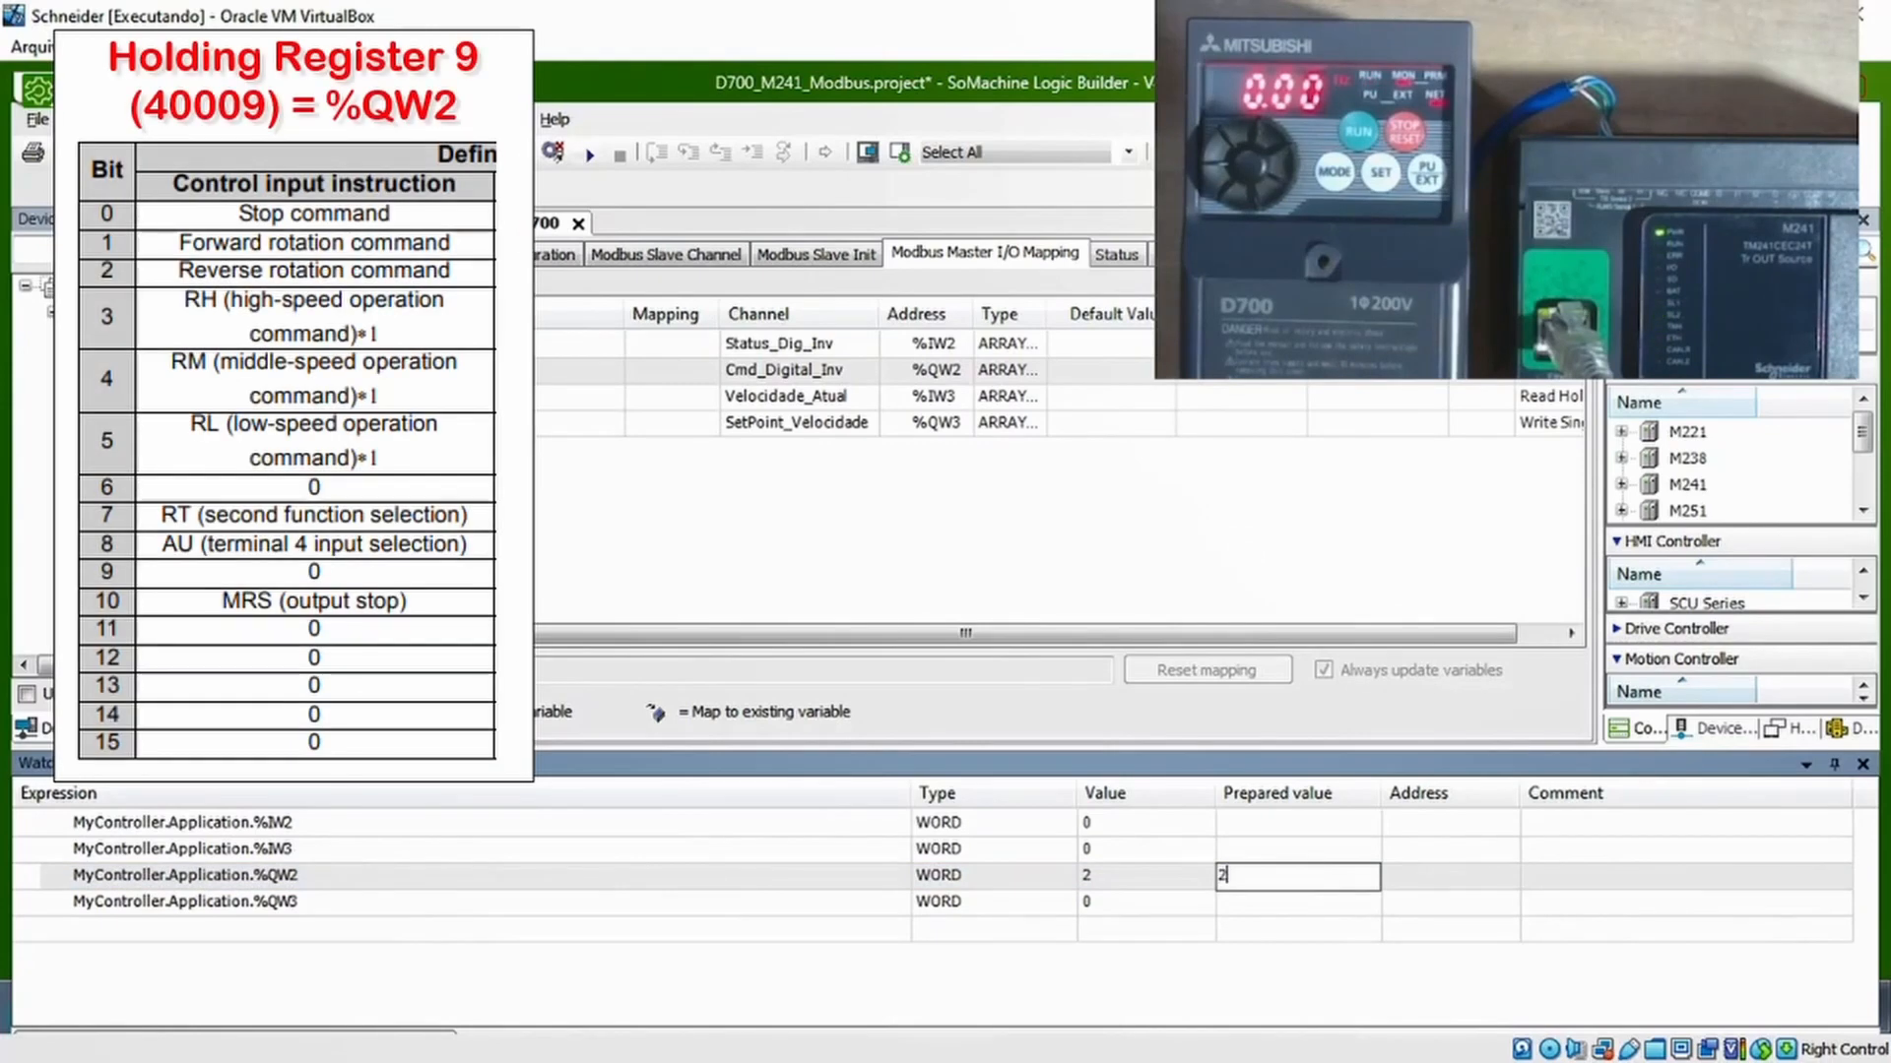
text(2#0)
key(Left)
text(1)
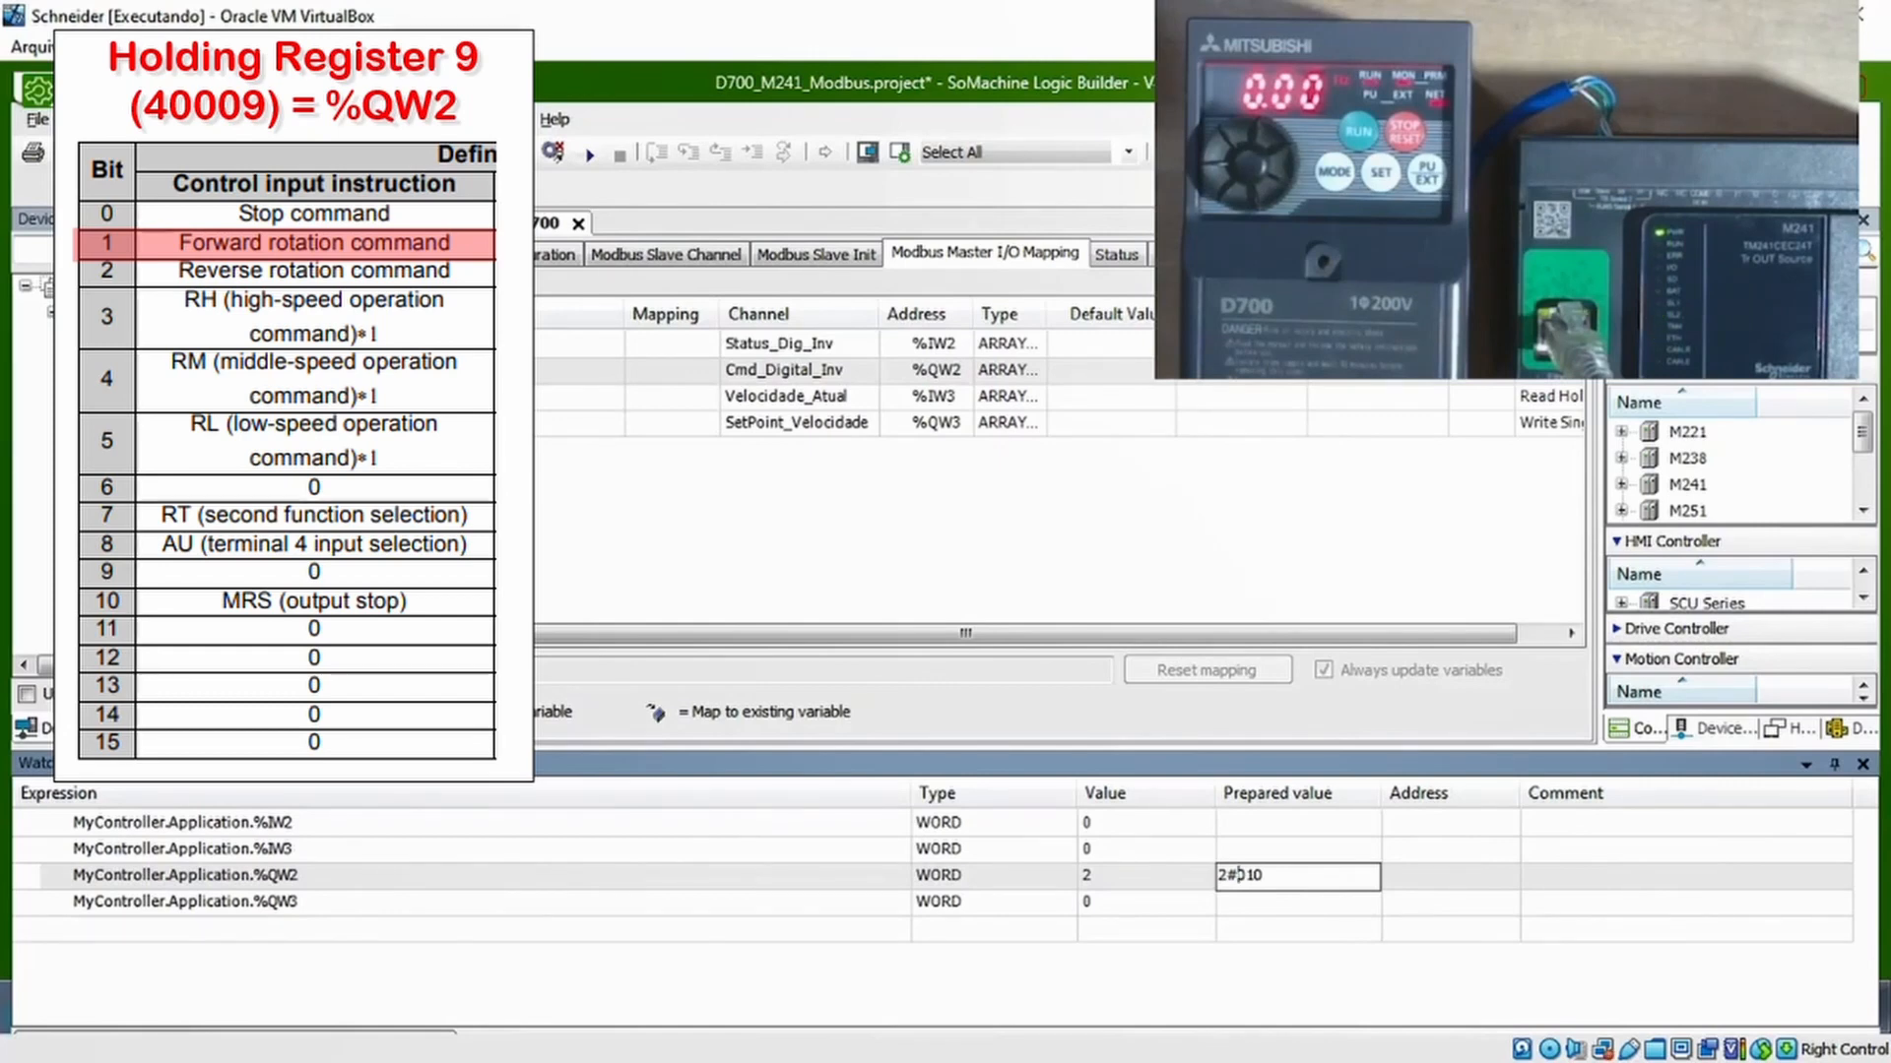
text(1)
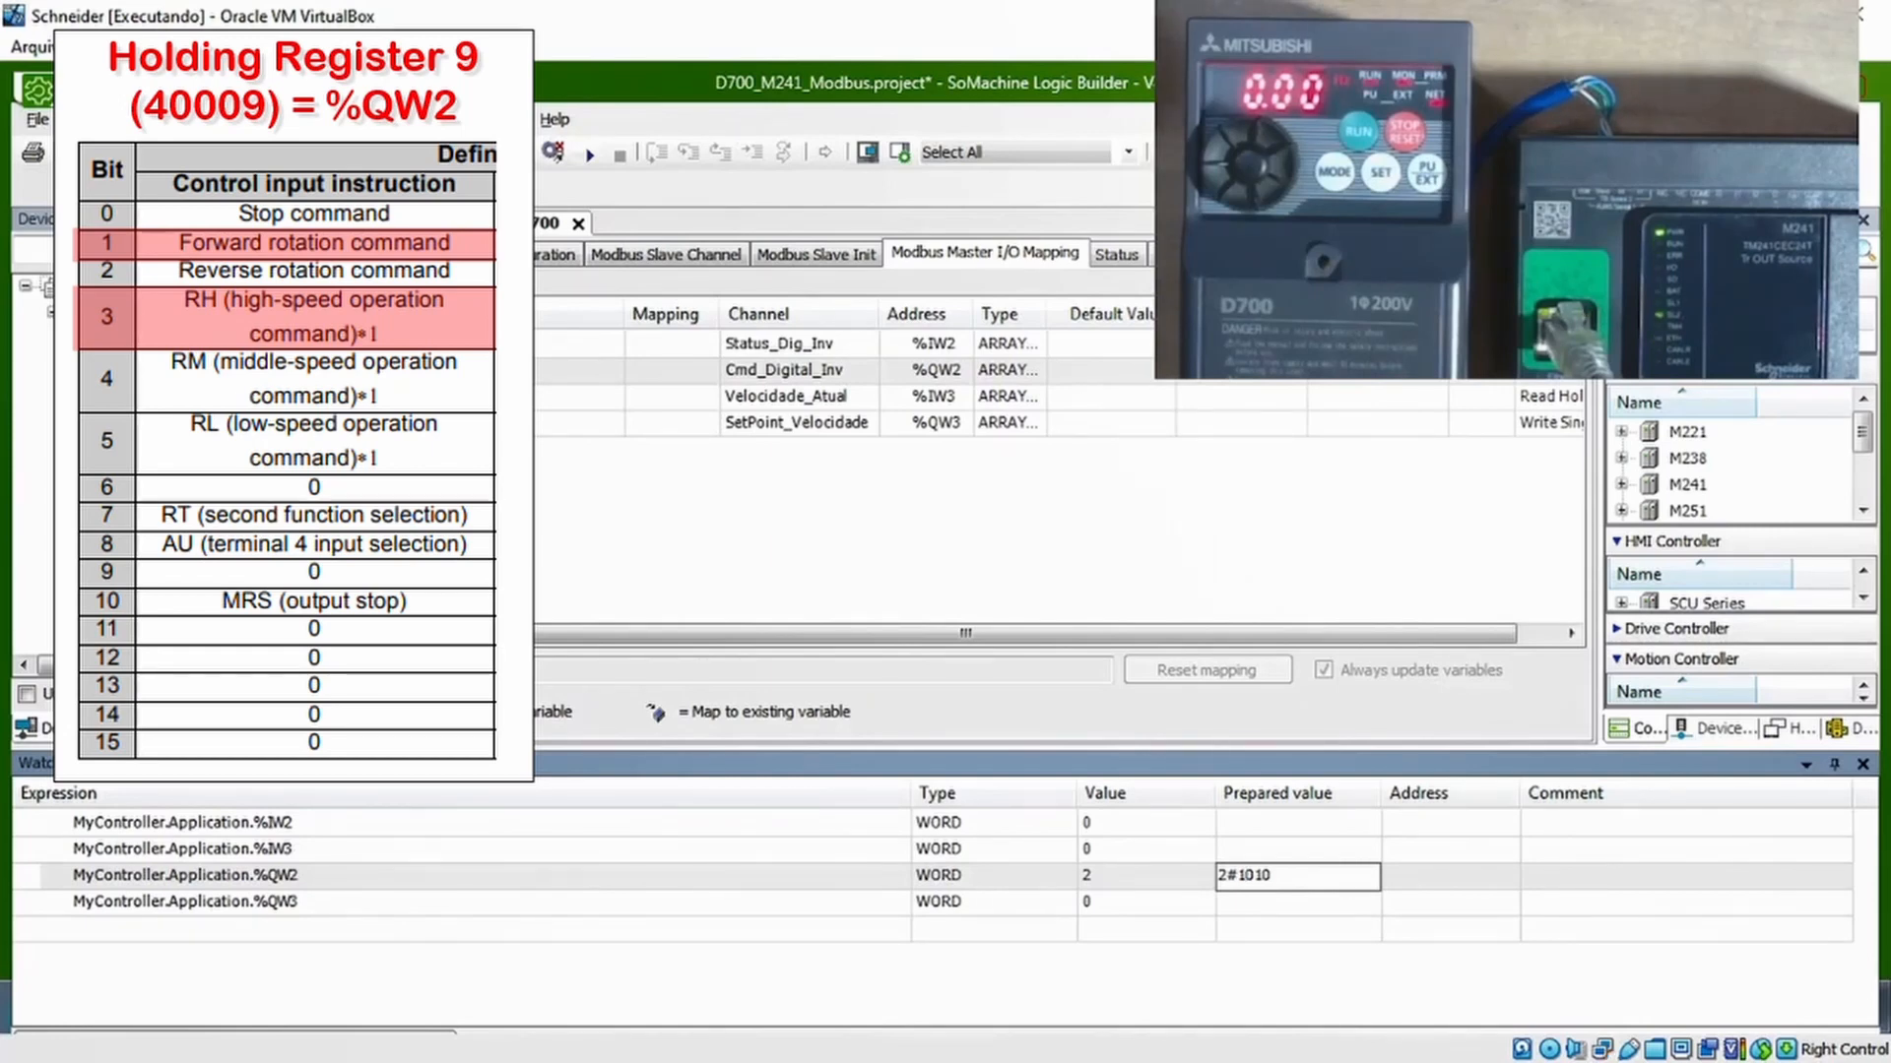
key(Return)
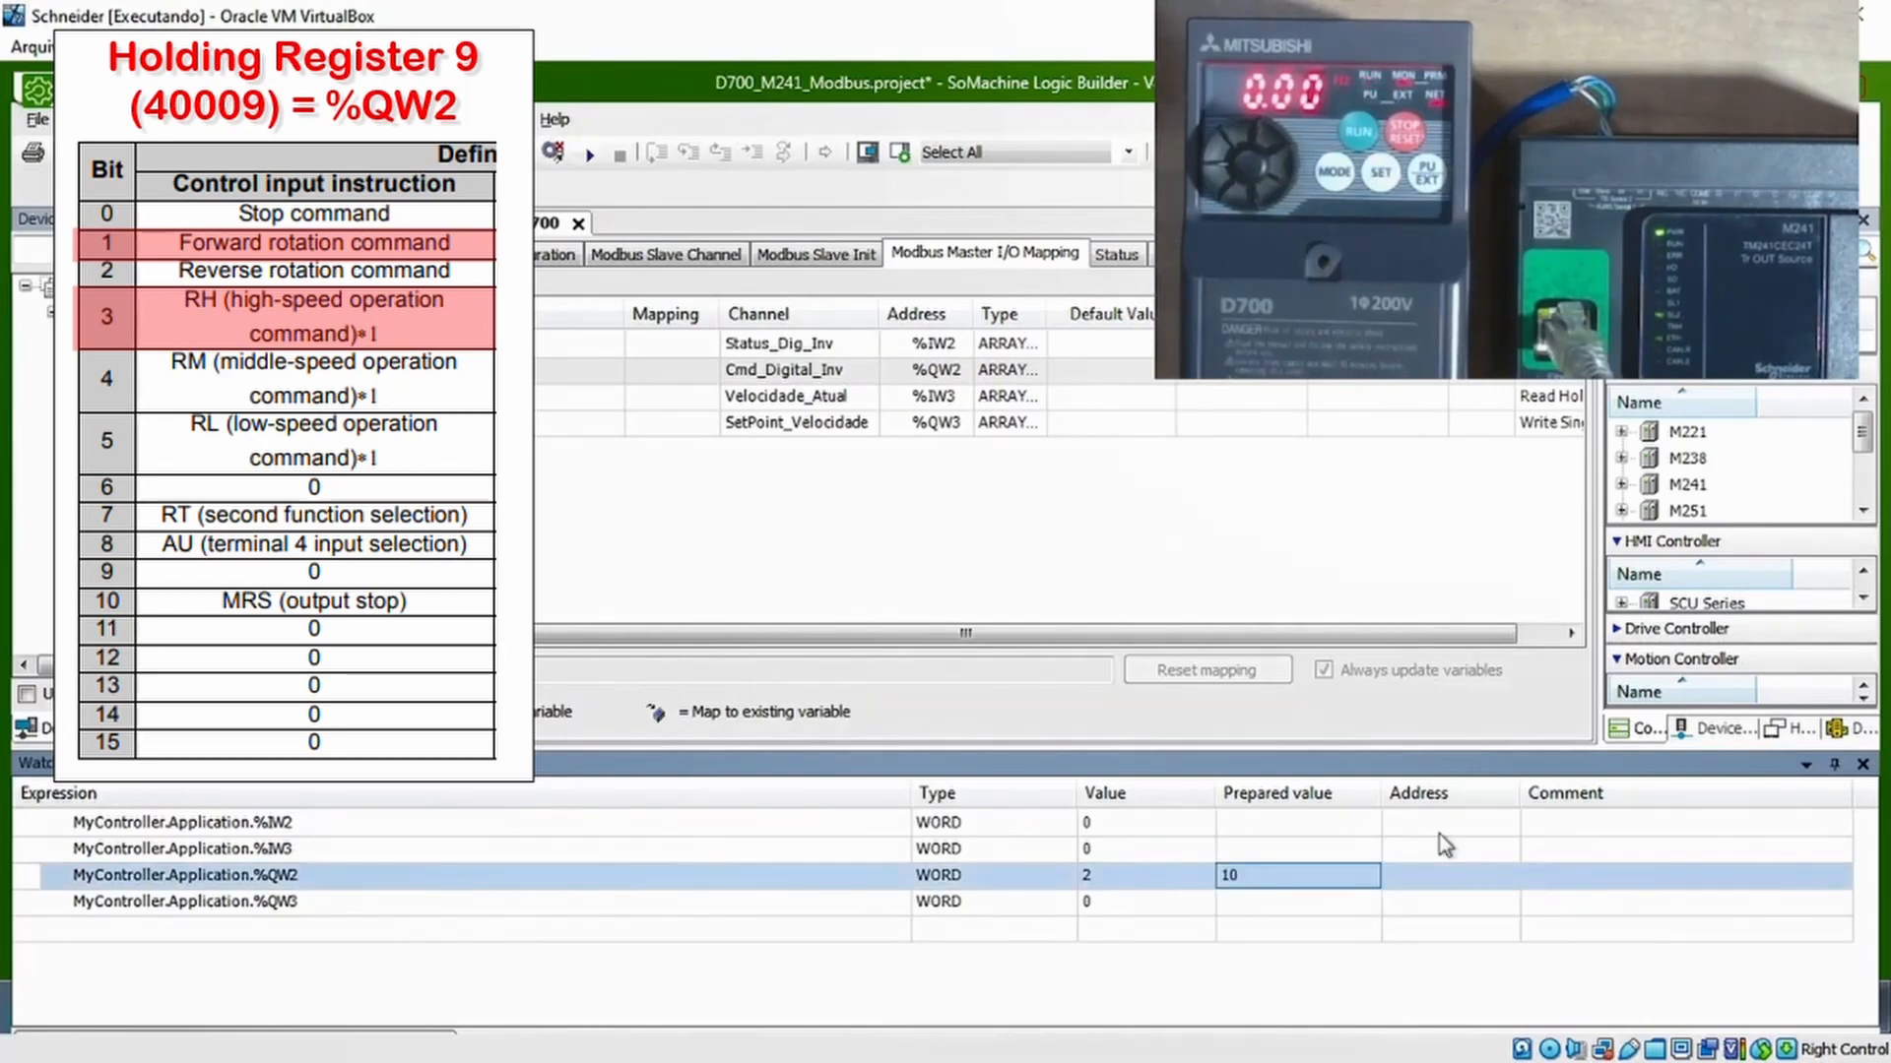
right_click(1290, 880)
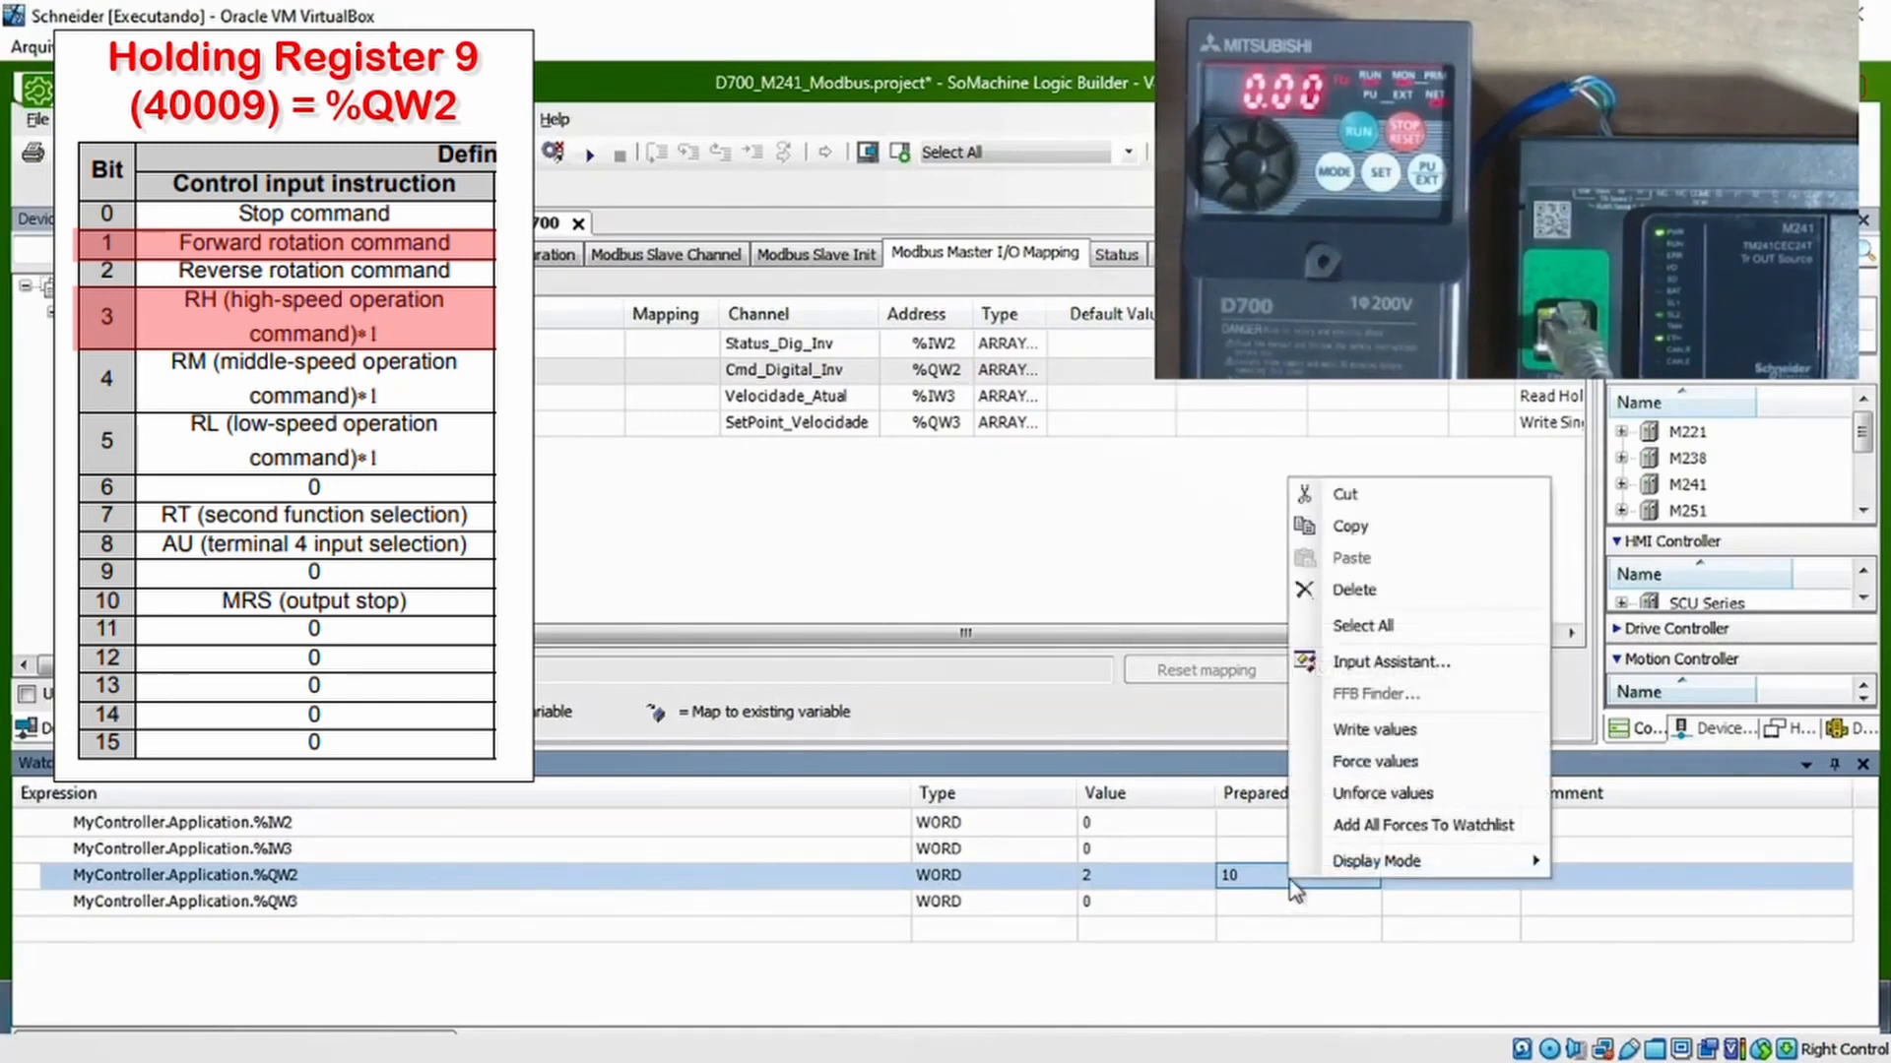
click(1403, 733)
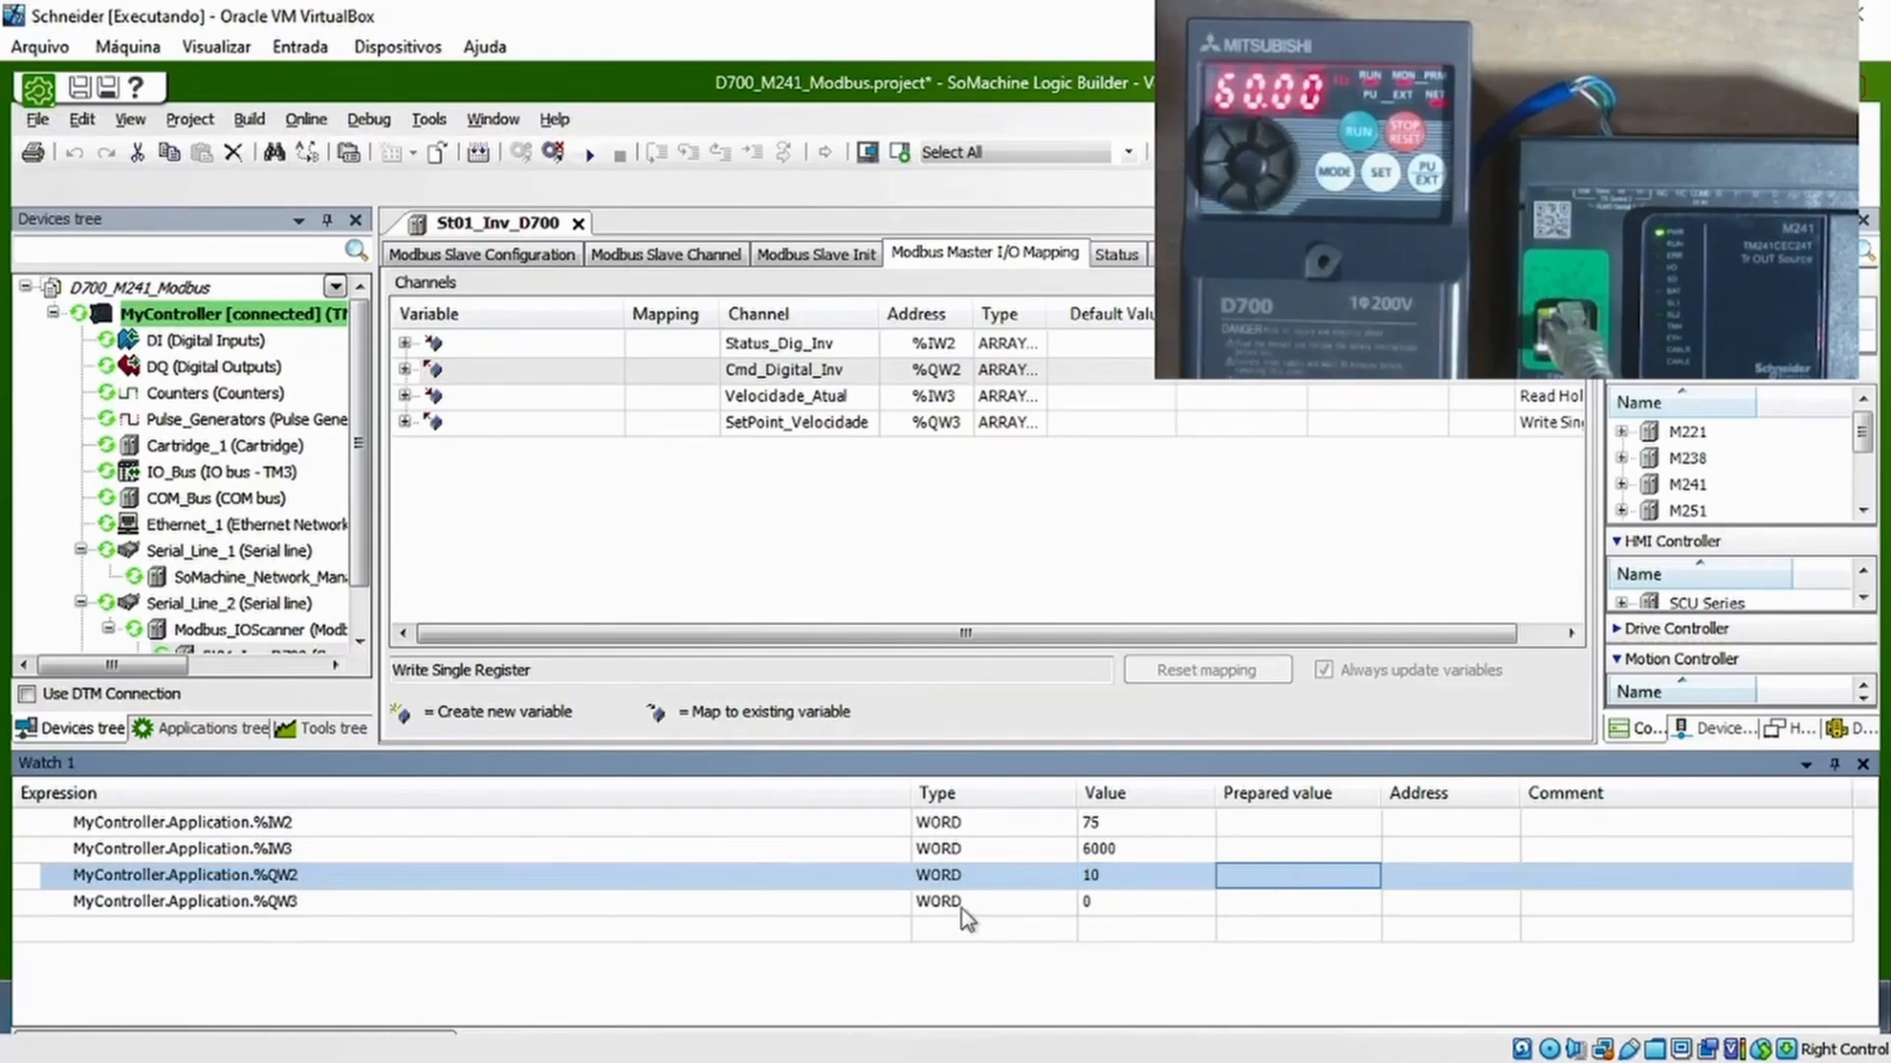
click(1023, 902)
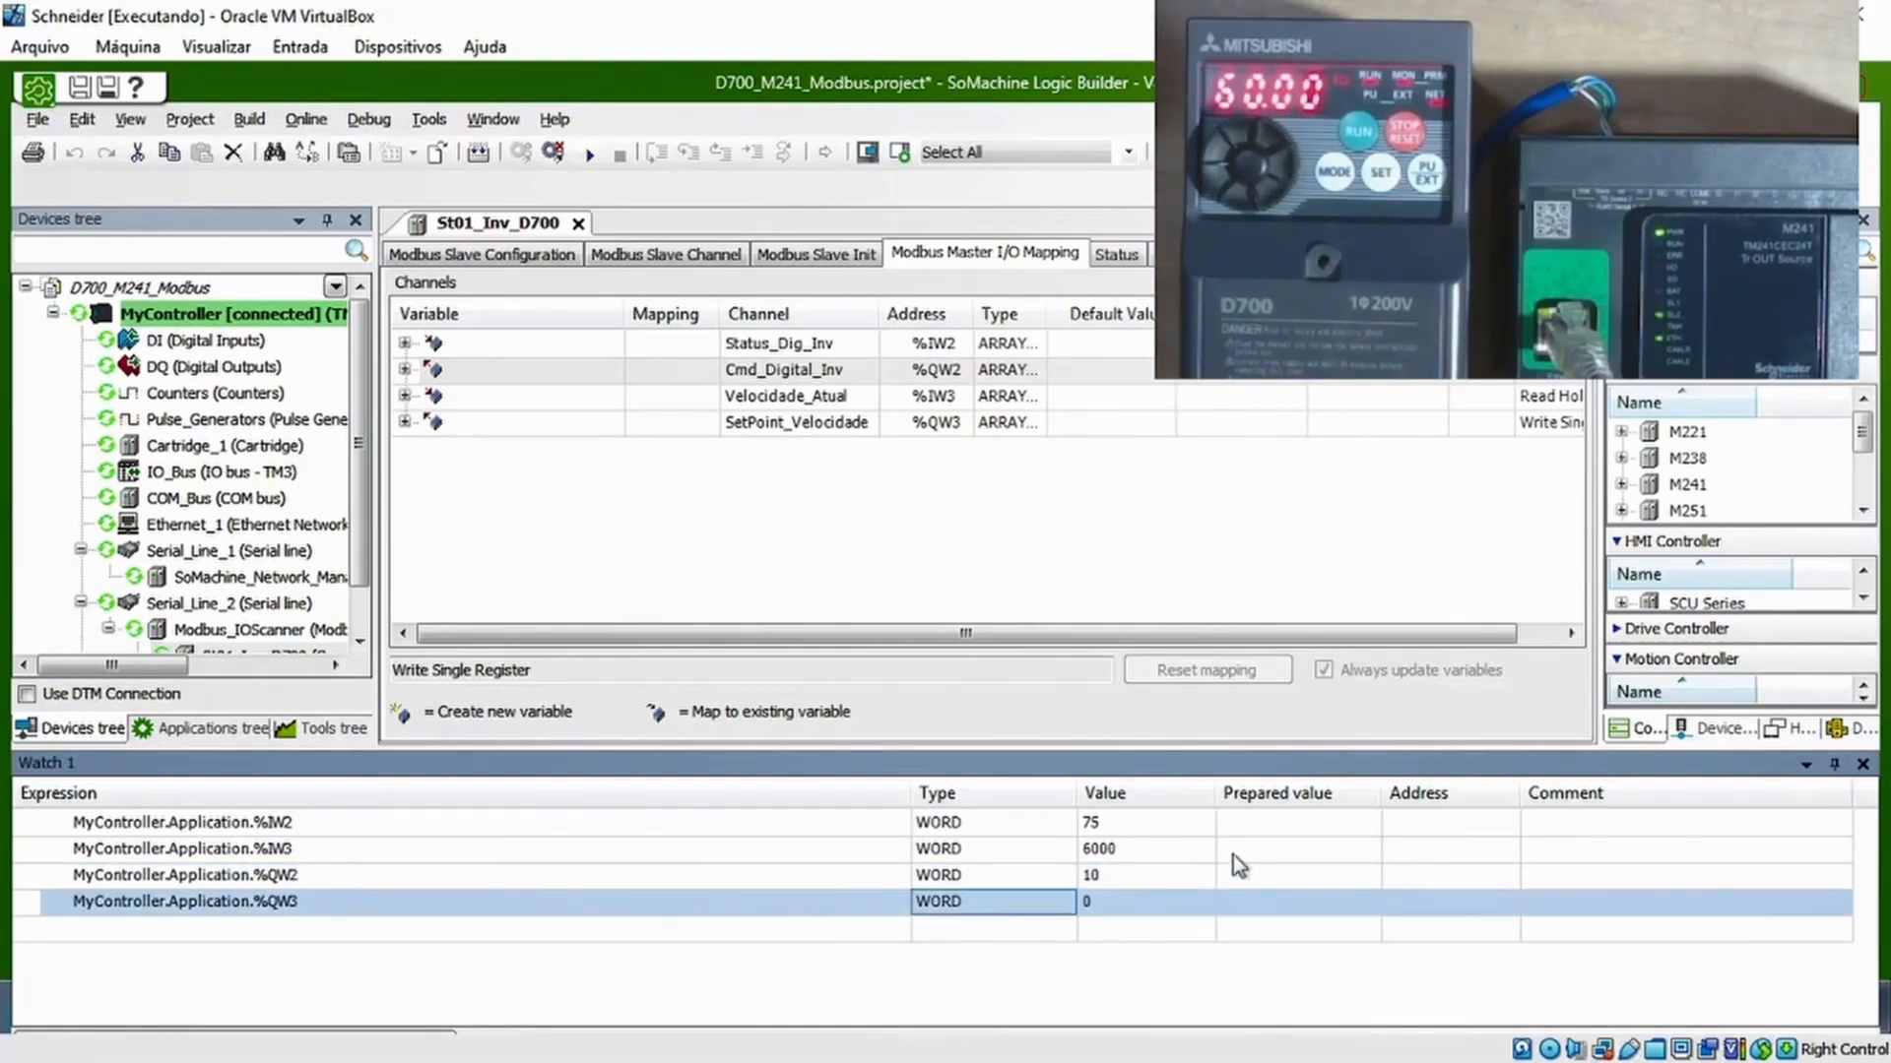
click(1276, 878)
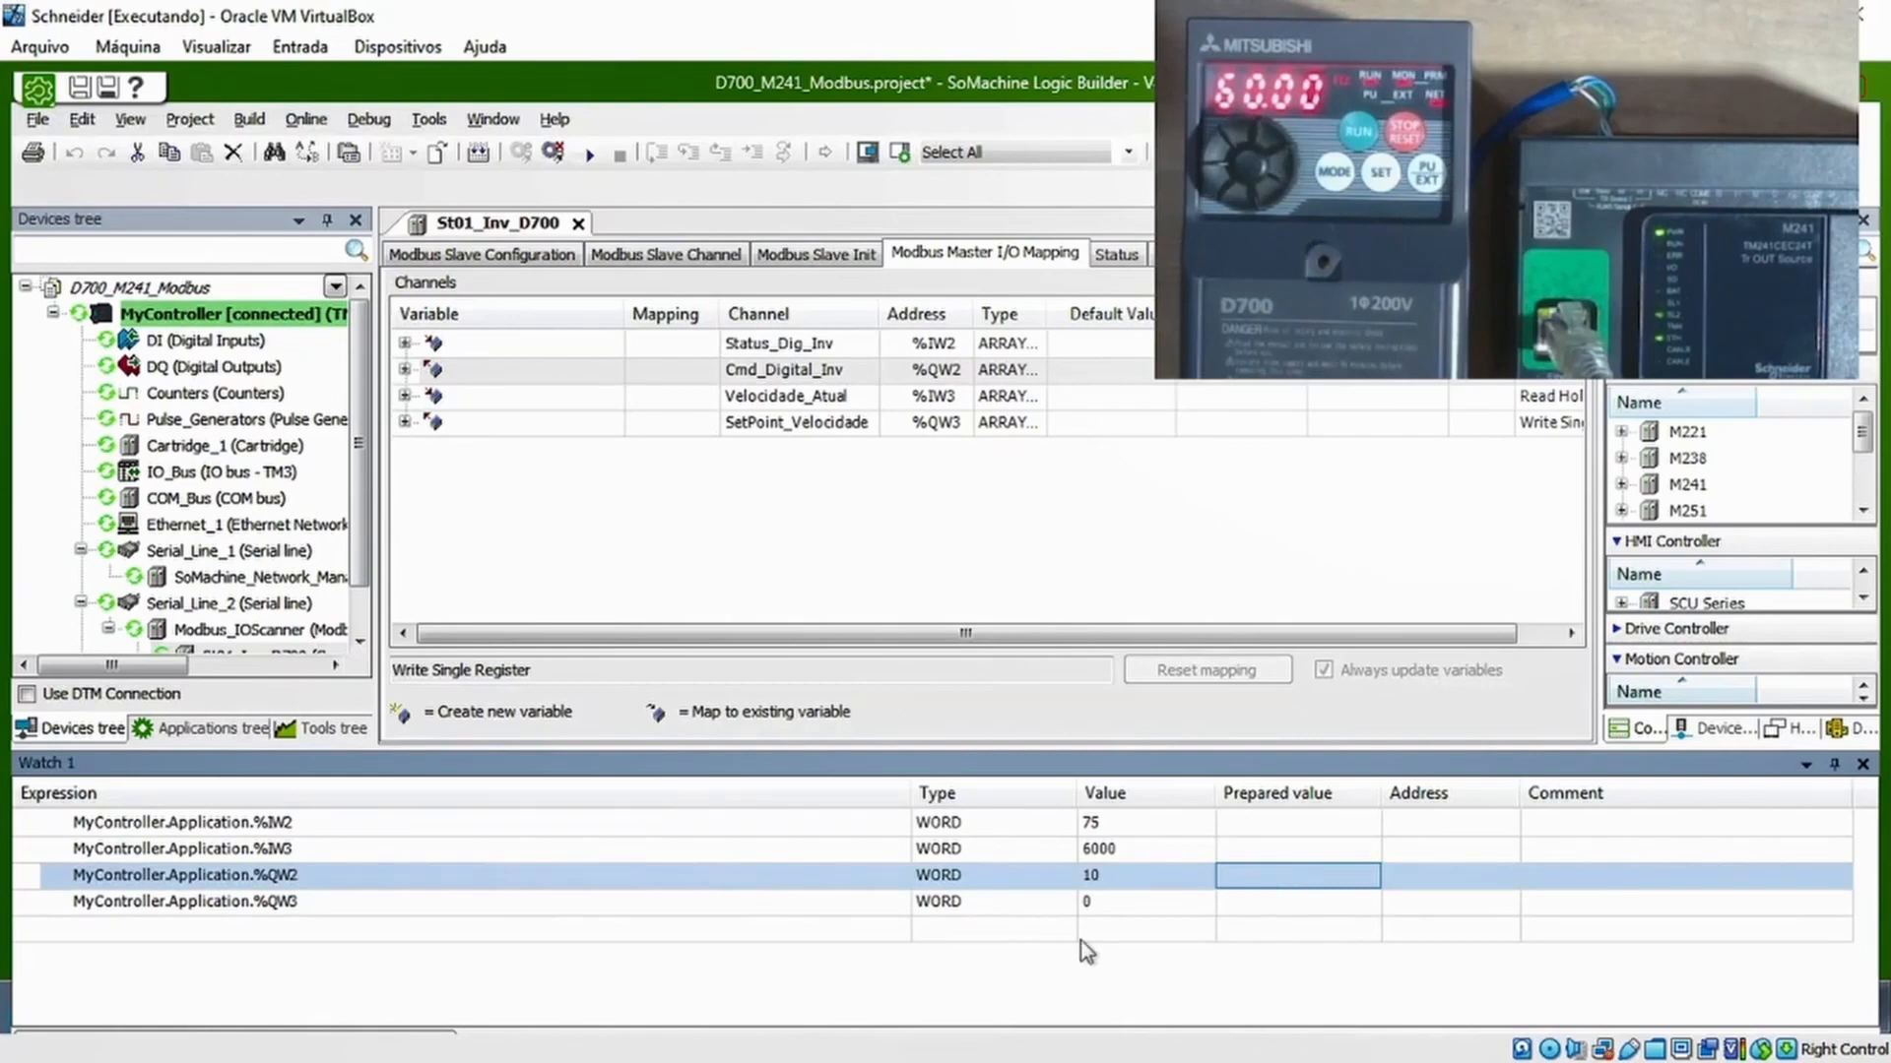
click(1100, 906)
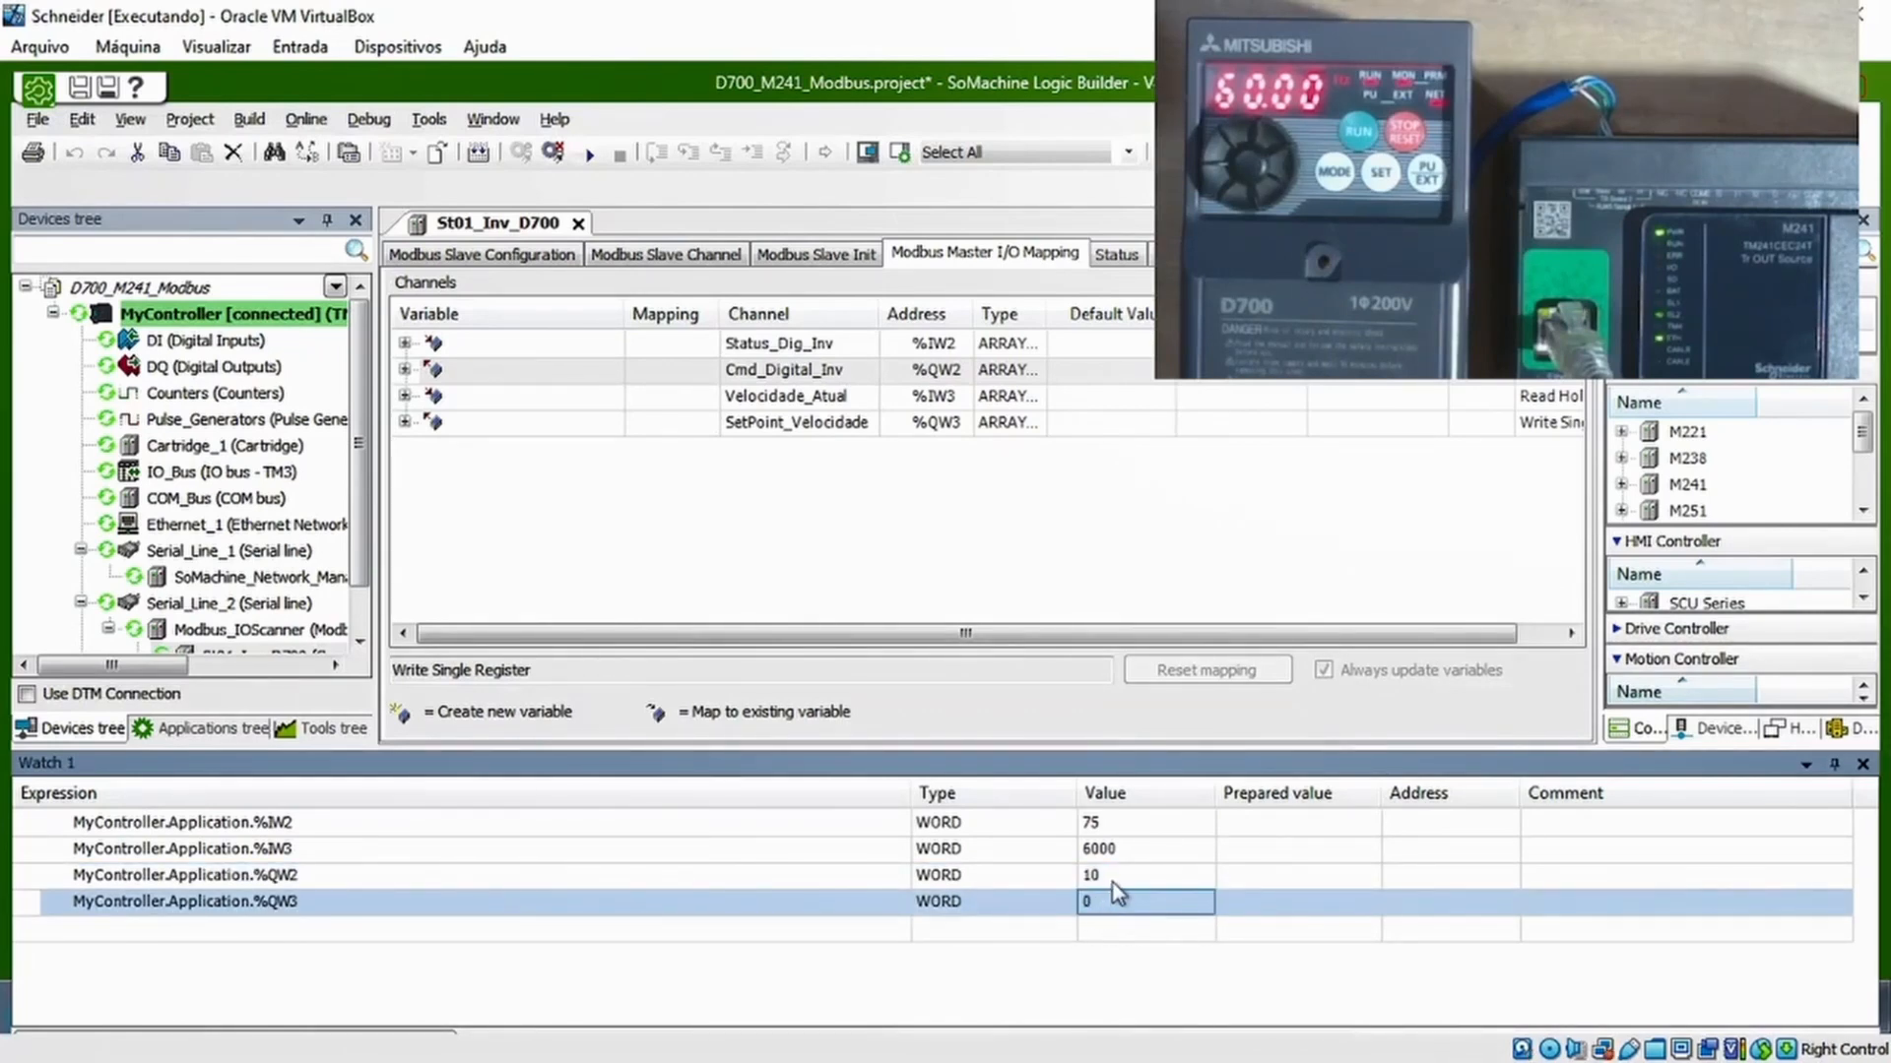
Prepare the value 0 for %QW2 and write it to the controller to clear the drive commands
click(1118, 887)
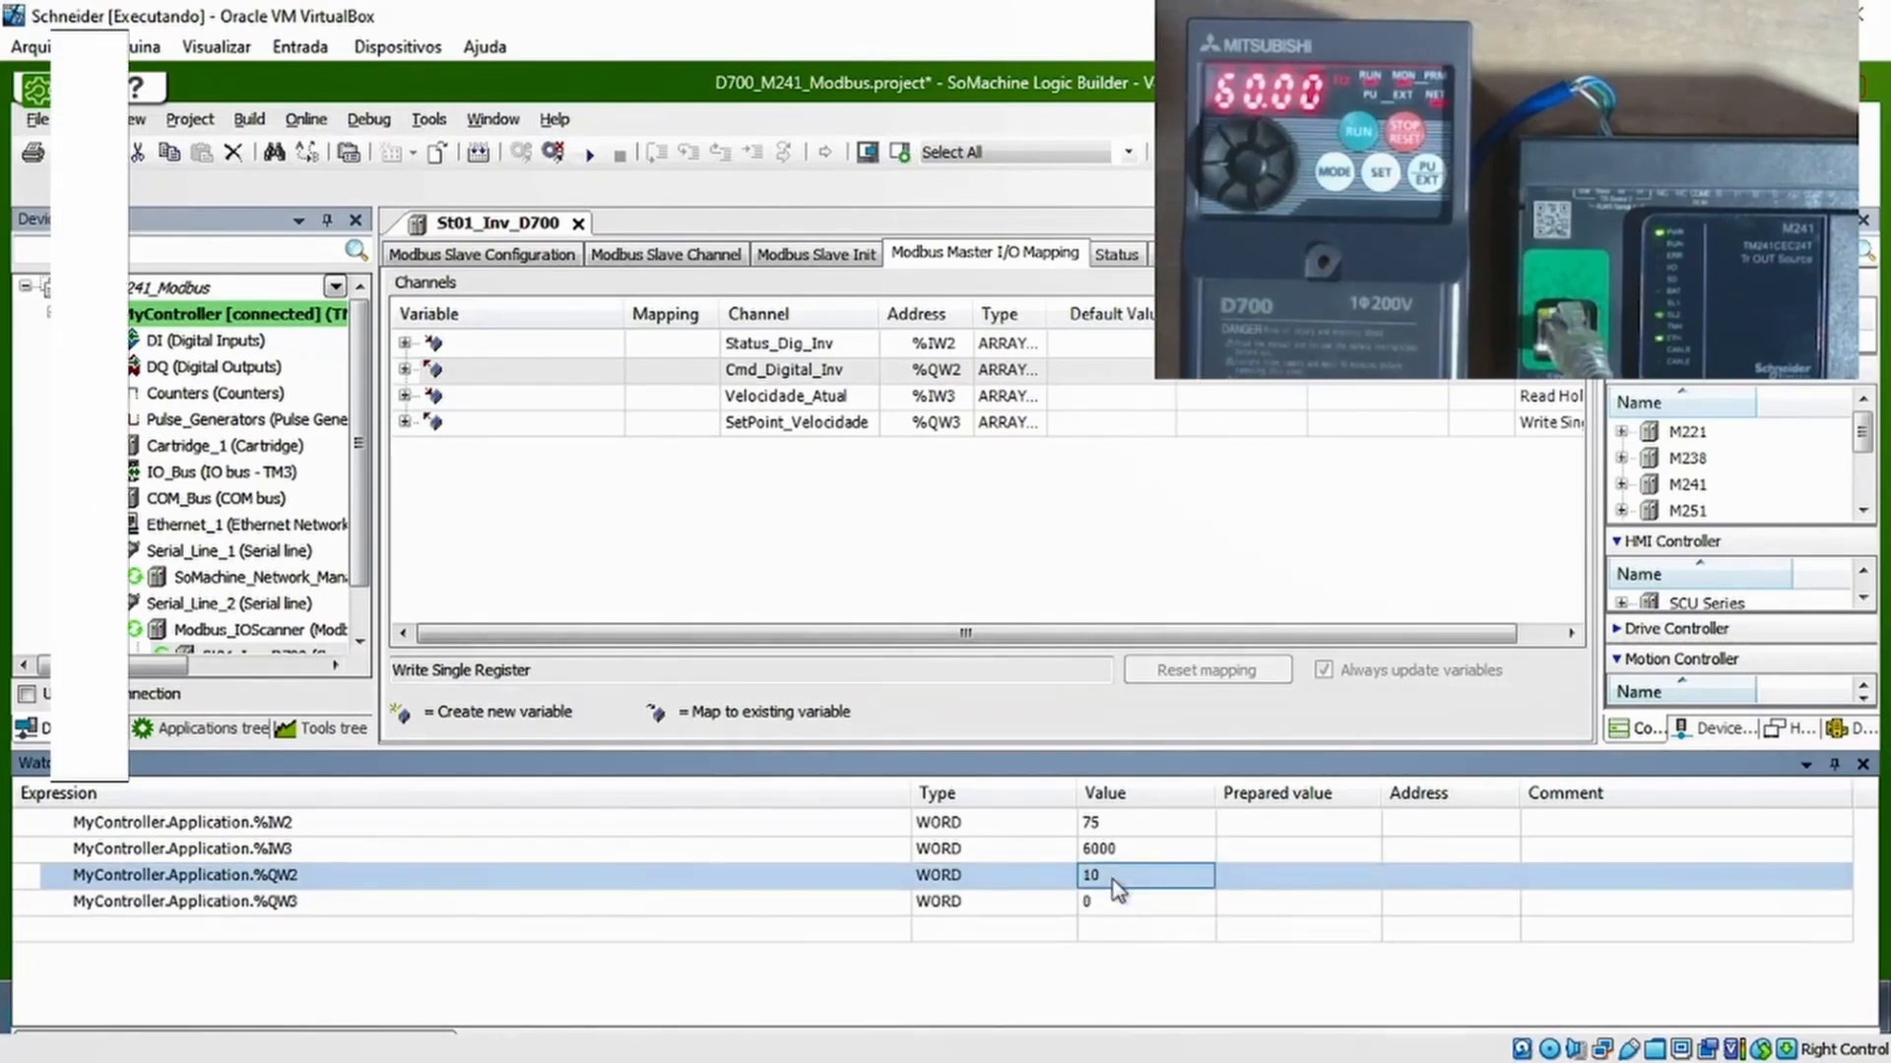
click(1307, 893)
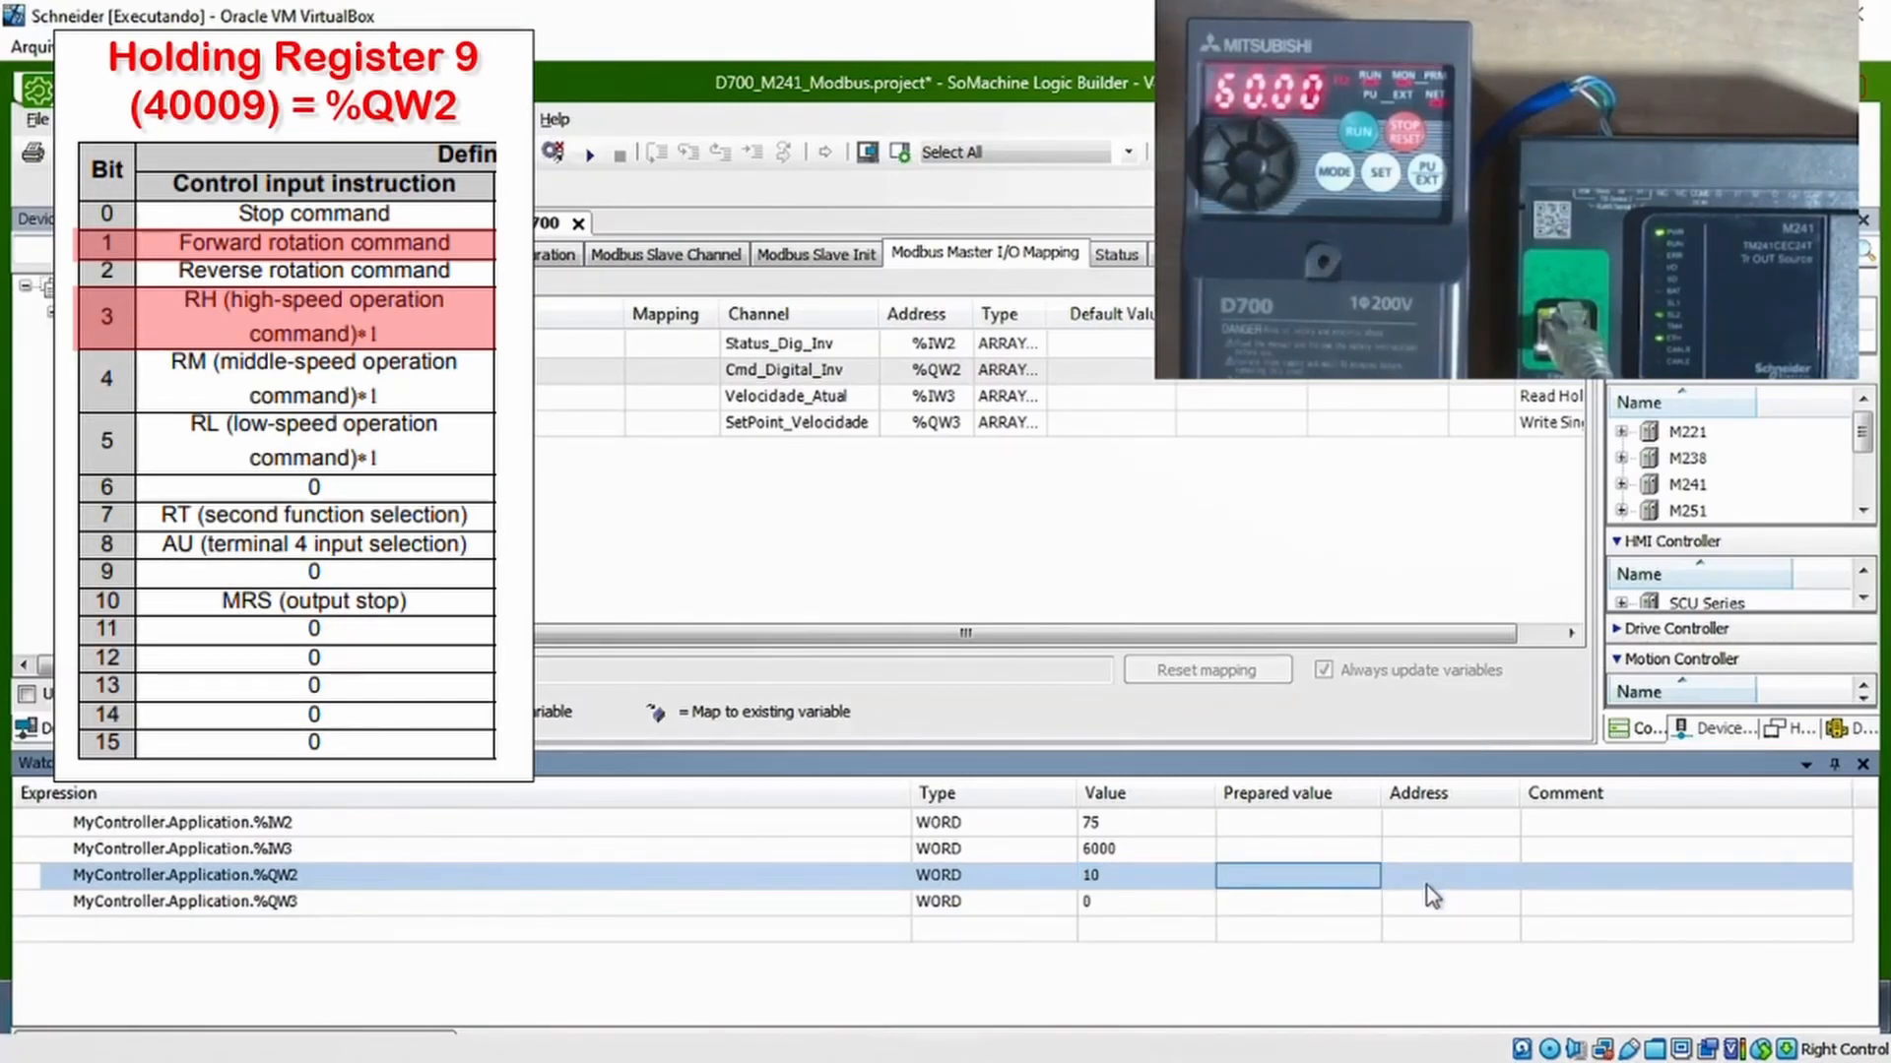
click(1316, 881)
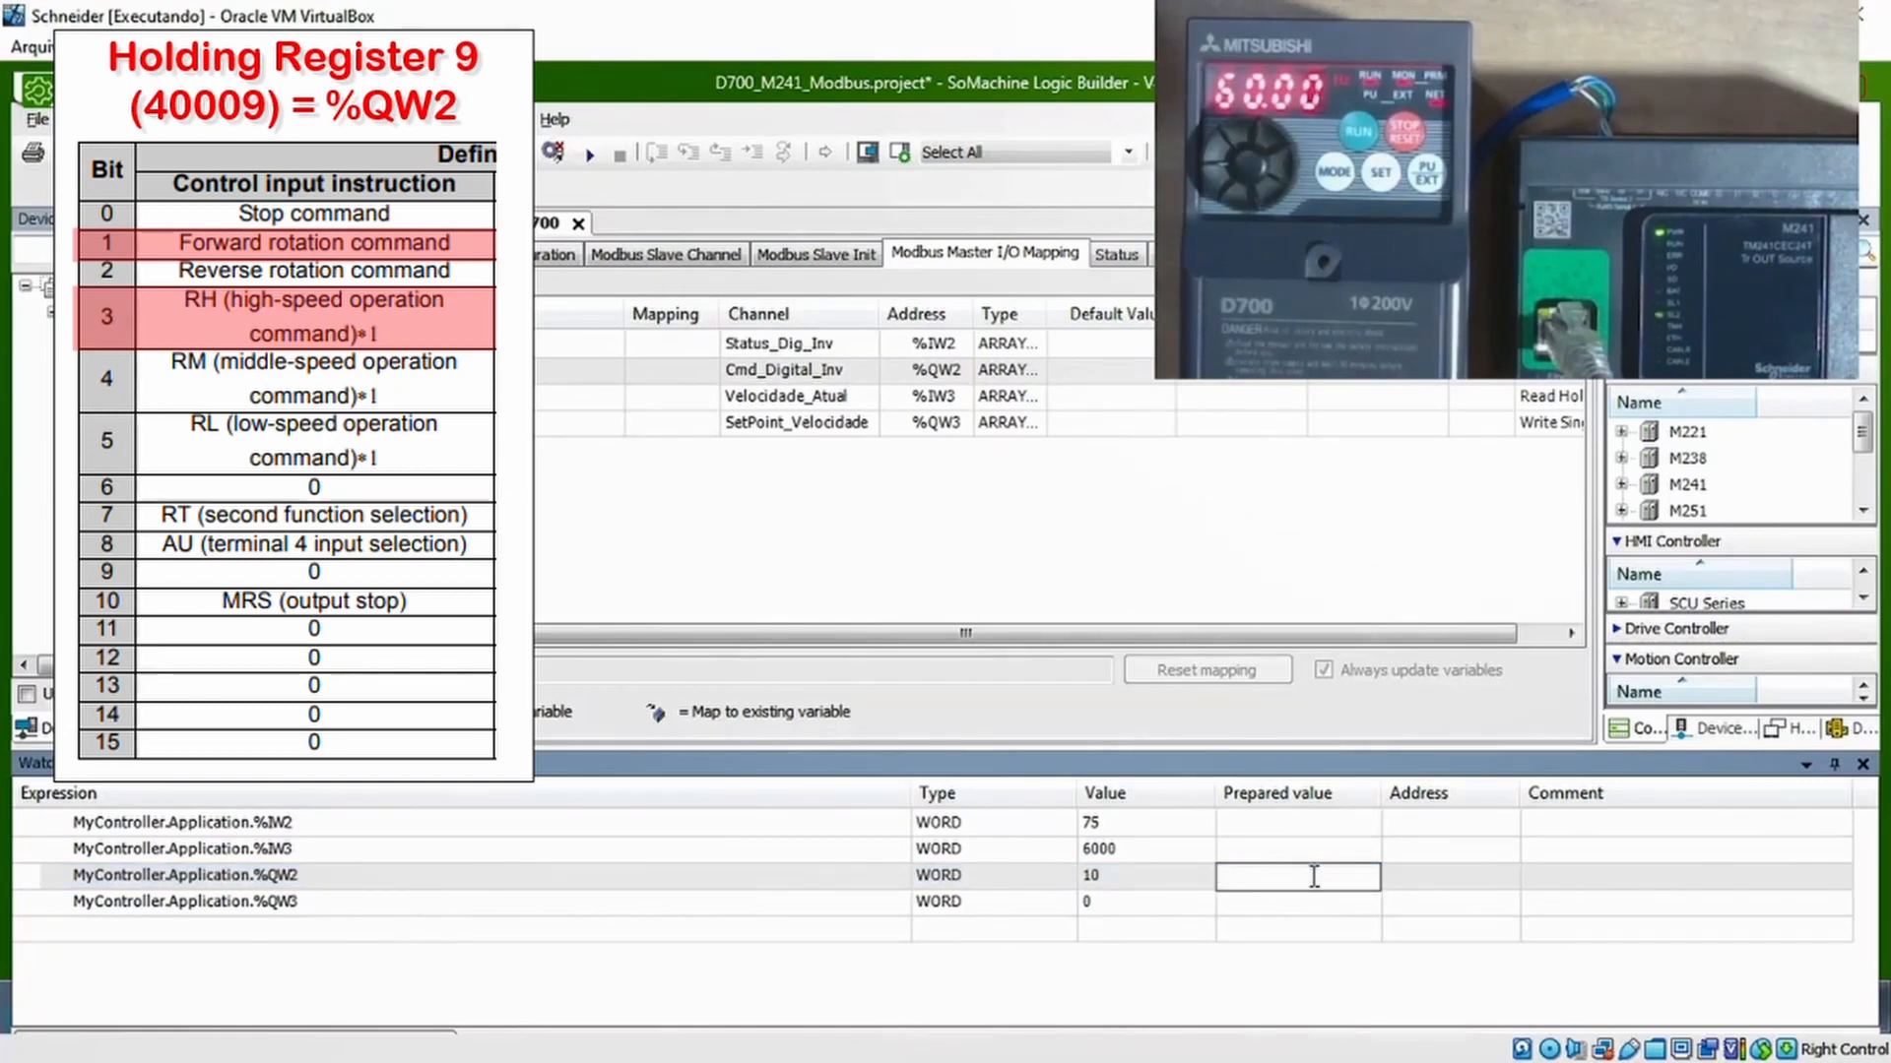
text(0)
key(Return)
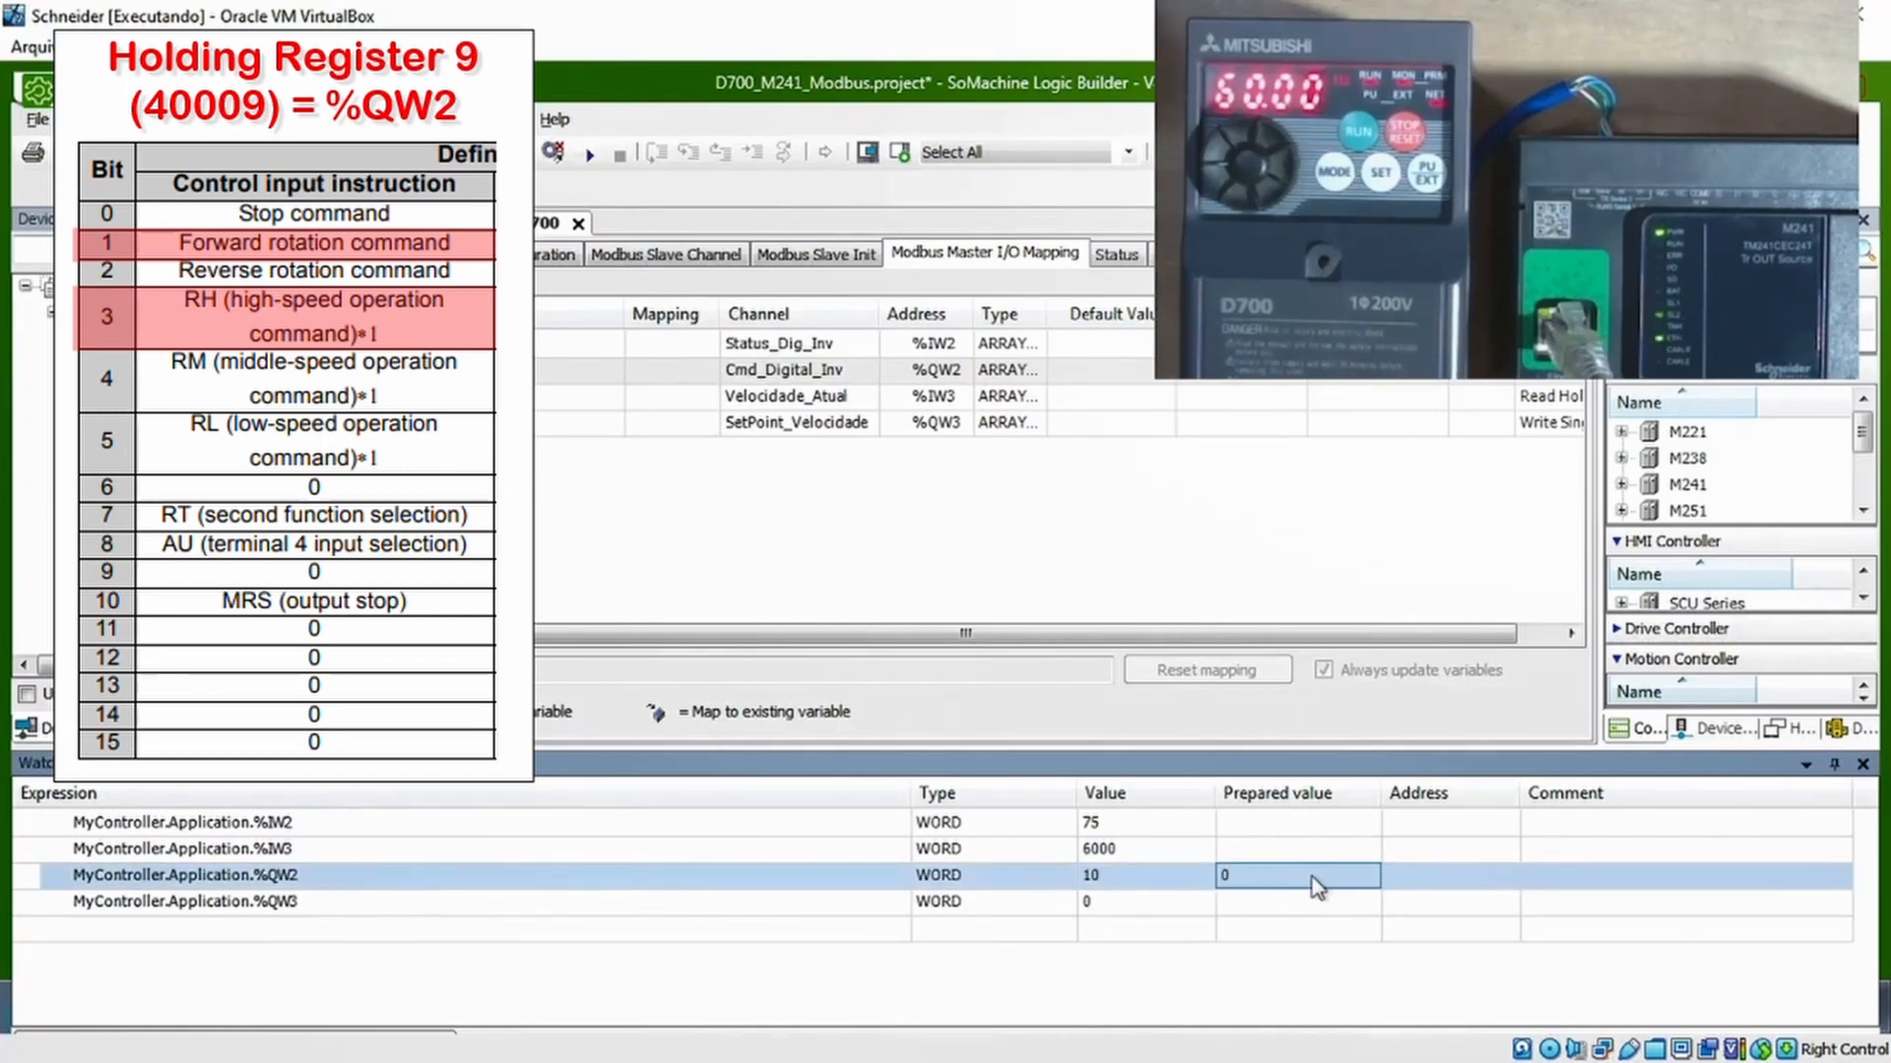
right_click(1316, 887)
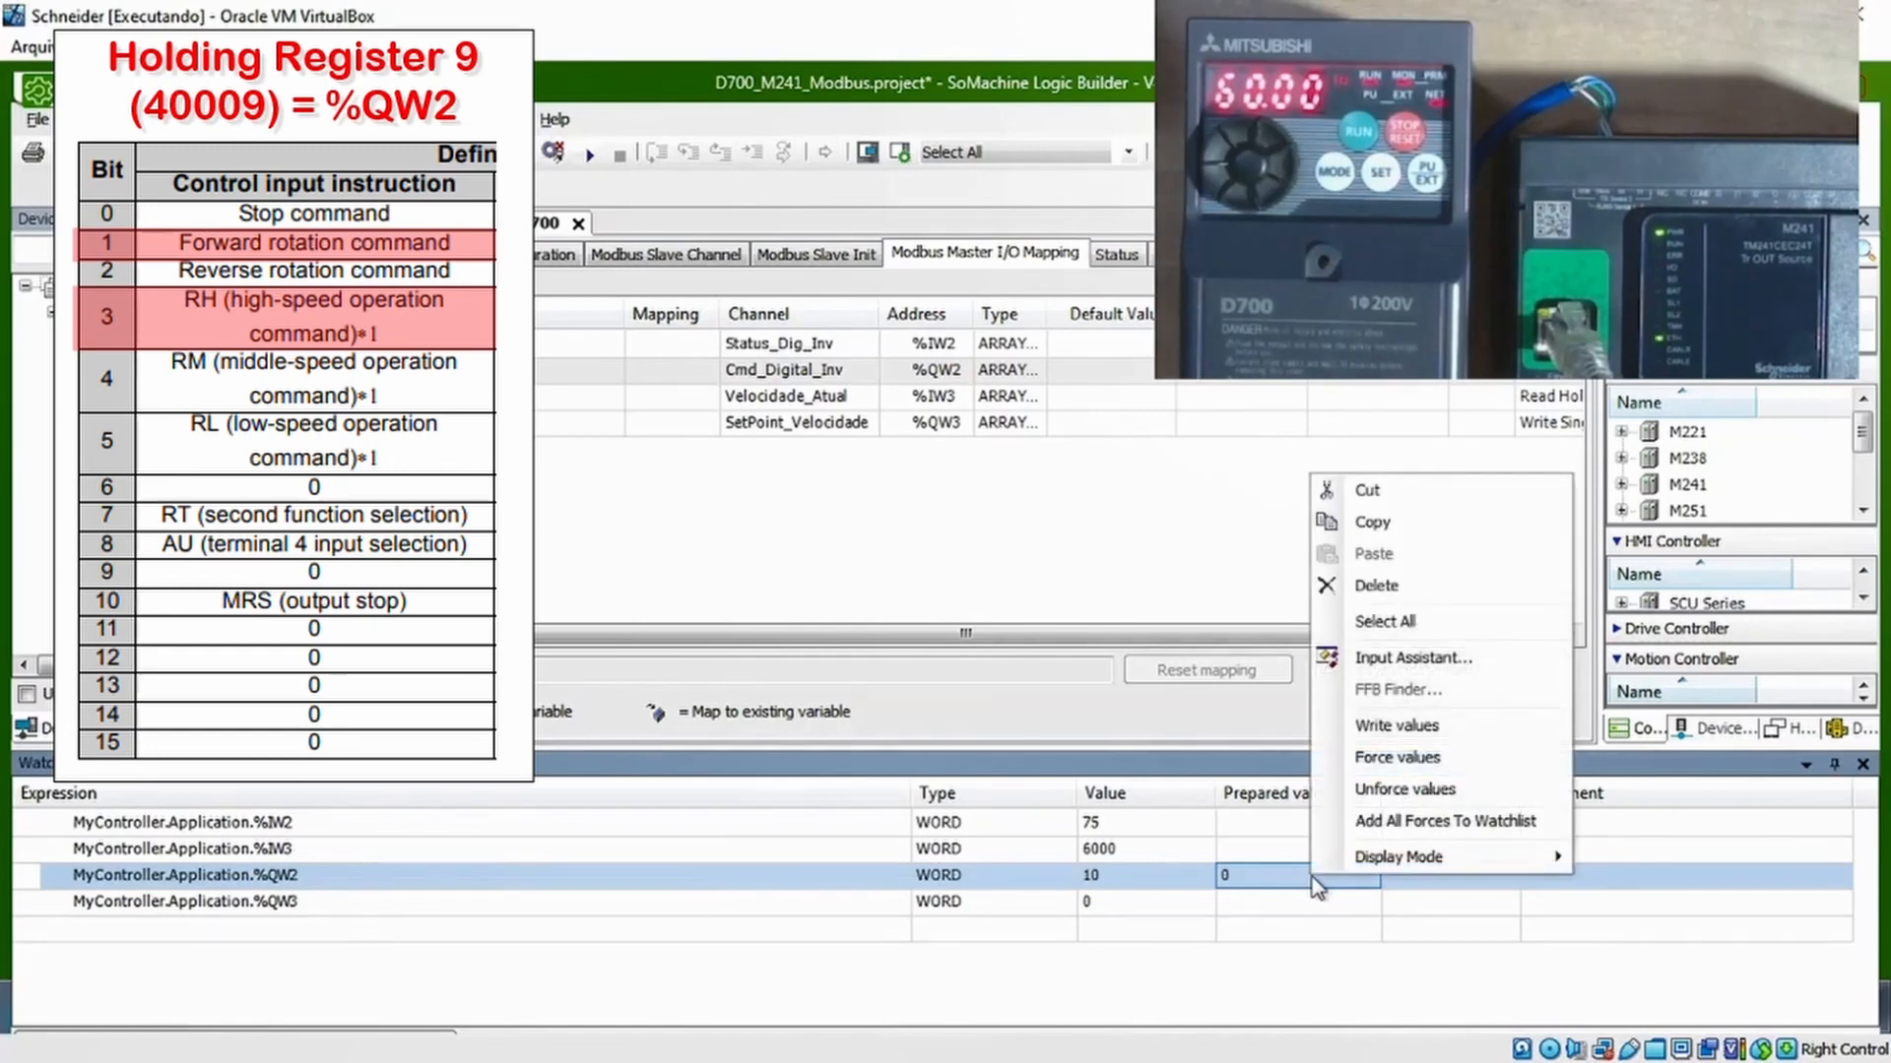
click(1406, 740)
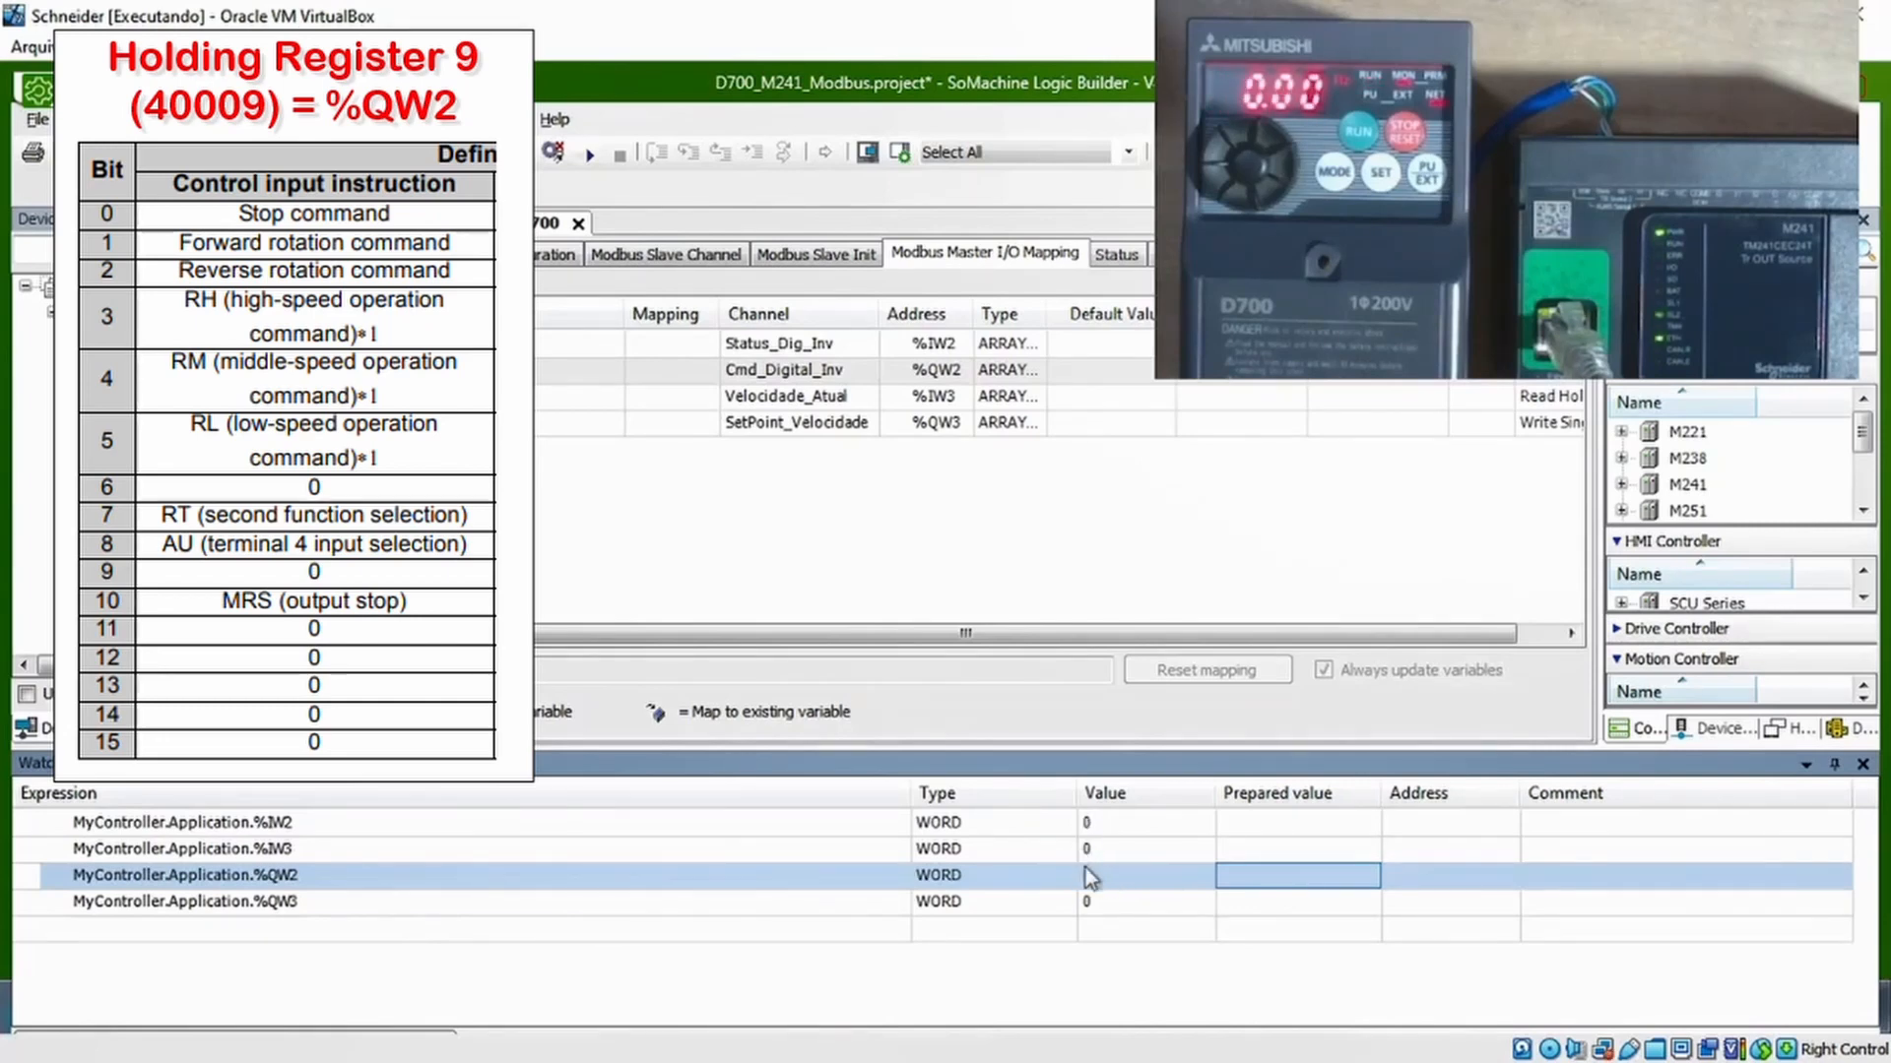
Prepare the value 2000 (20.00 Hz) for the speed set point %QW3
click(1142, 903)
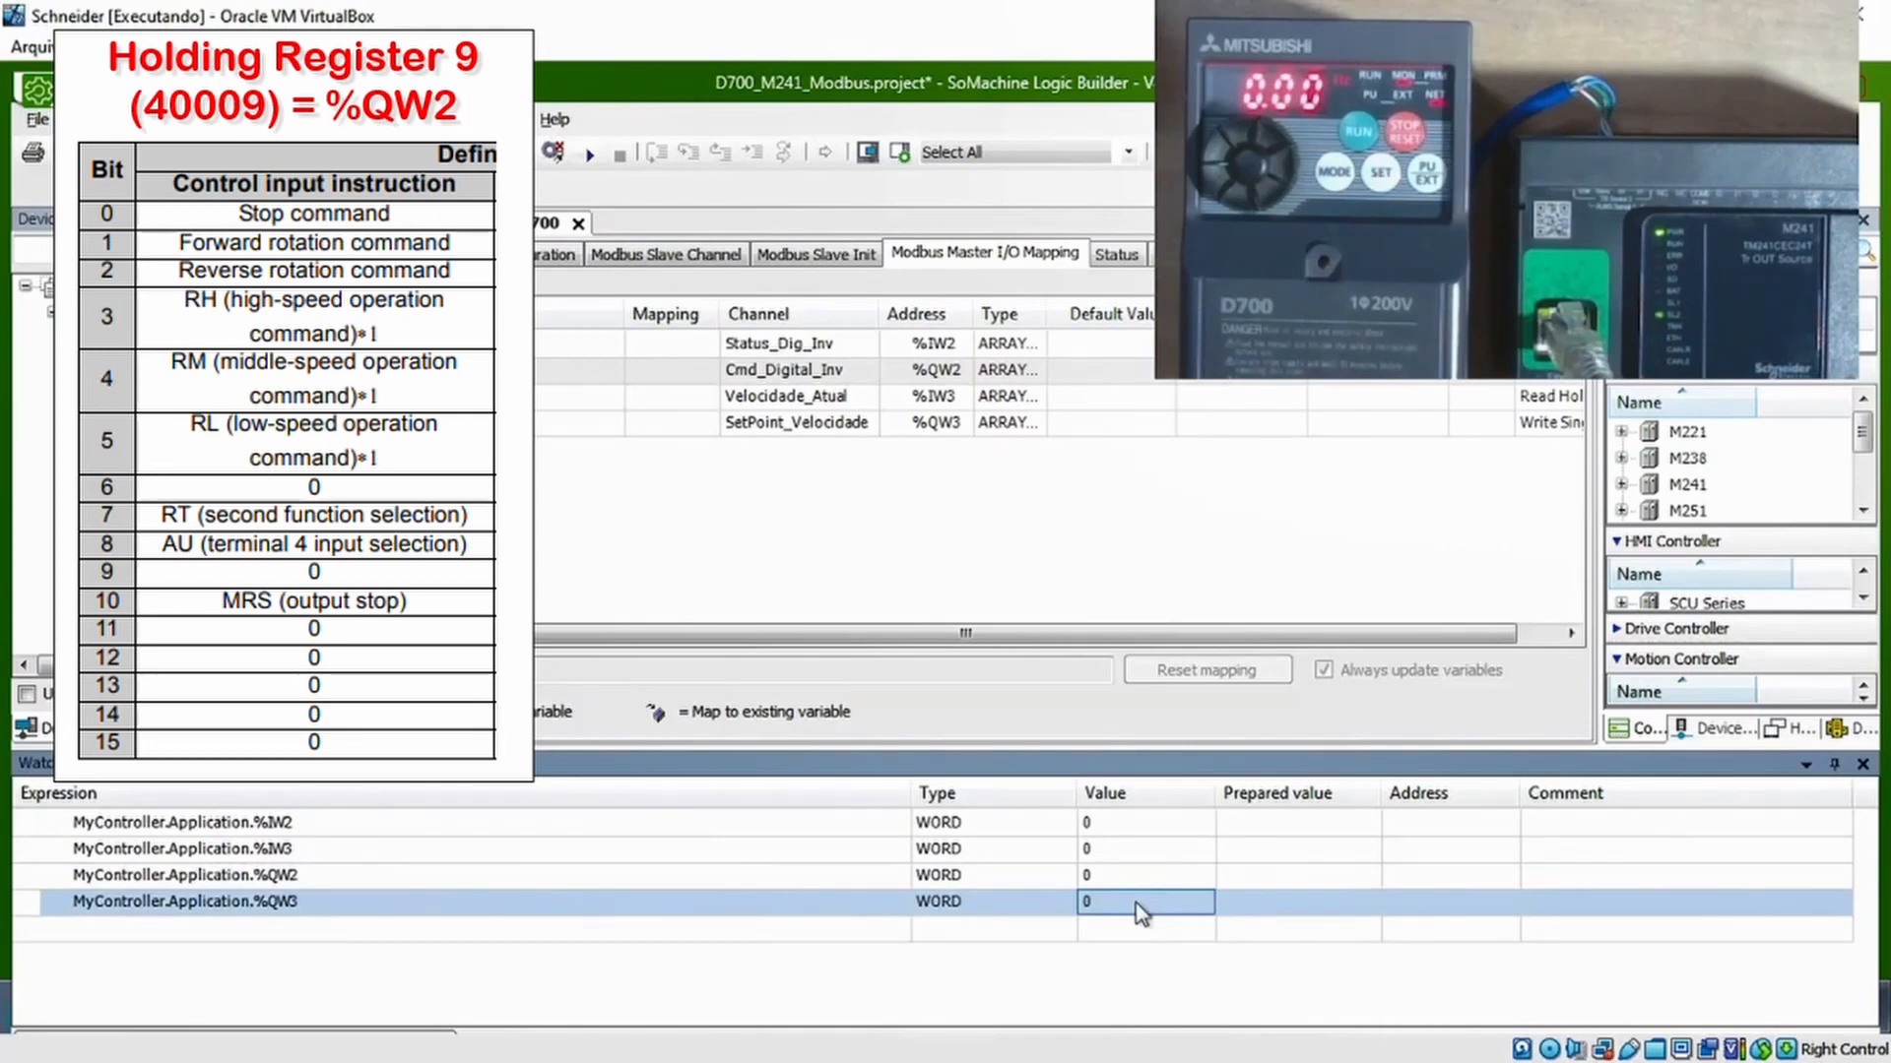
click(1251, 904)
click(1244, 931)
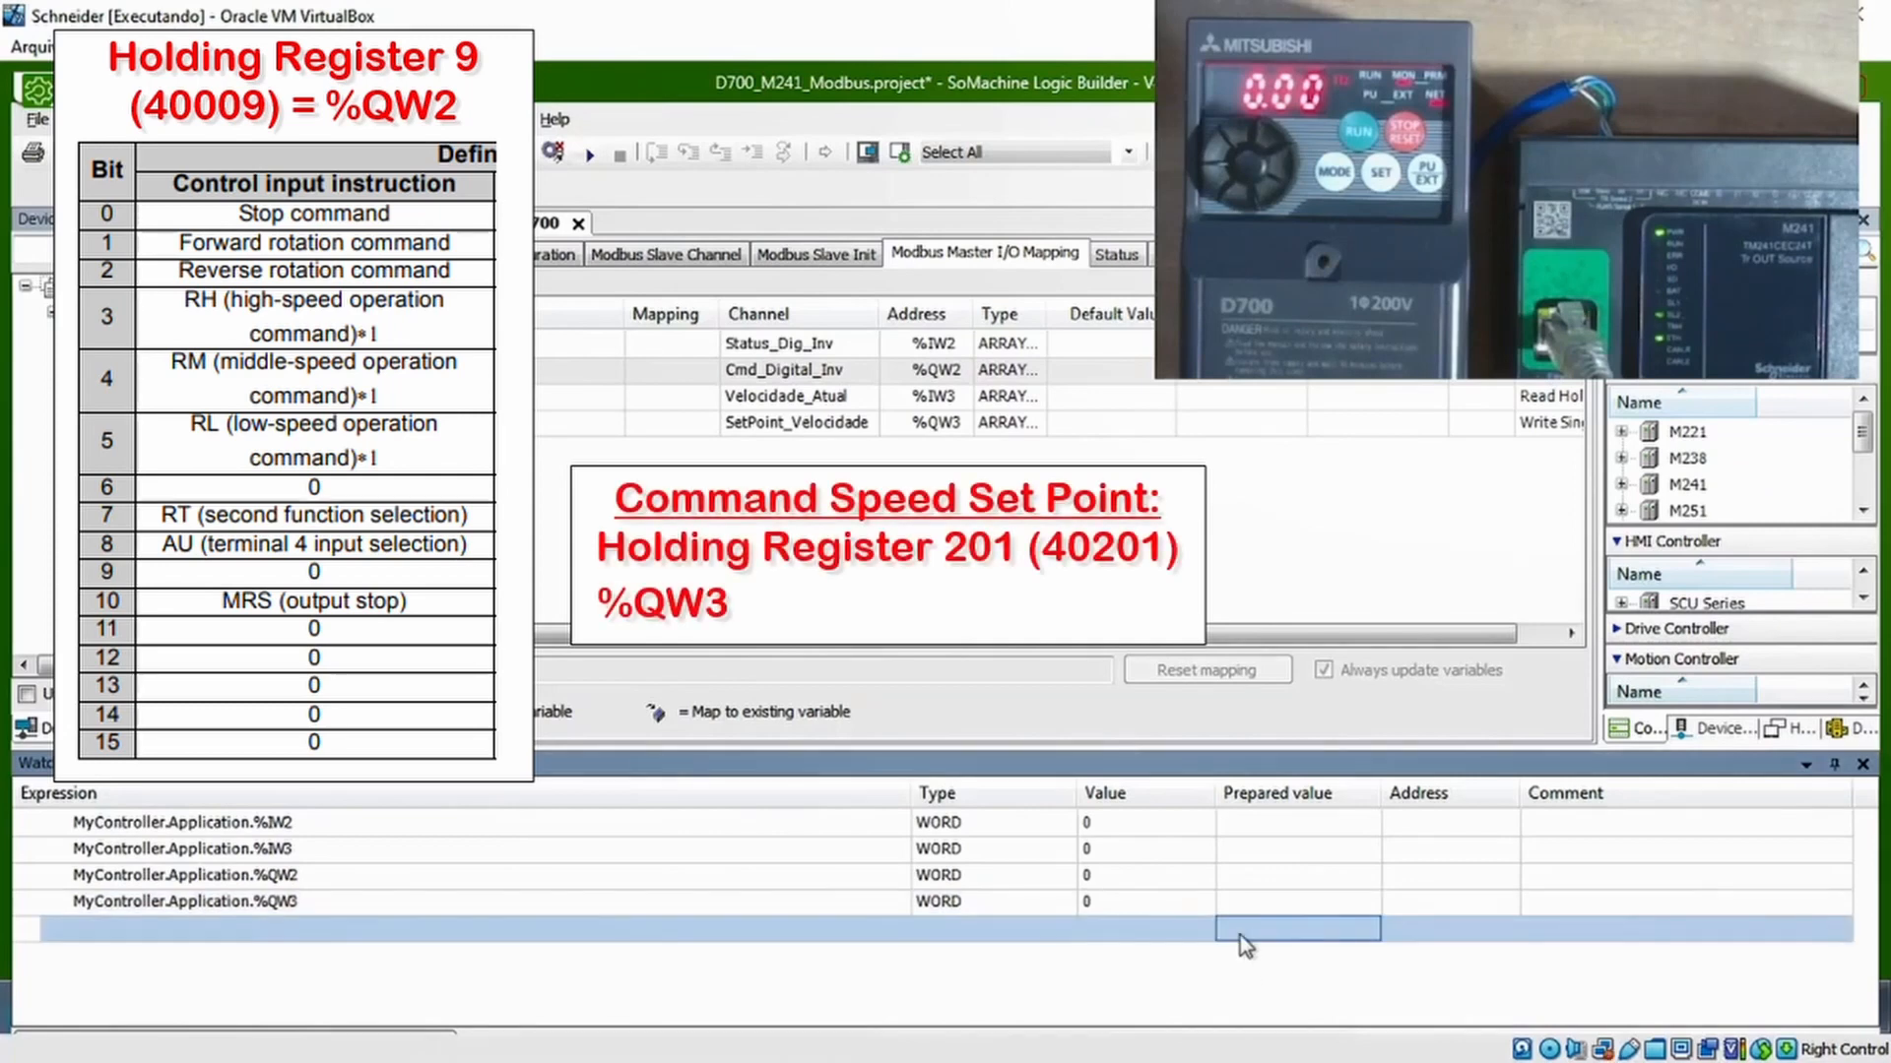
click(1238, 900)
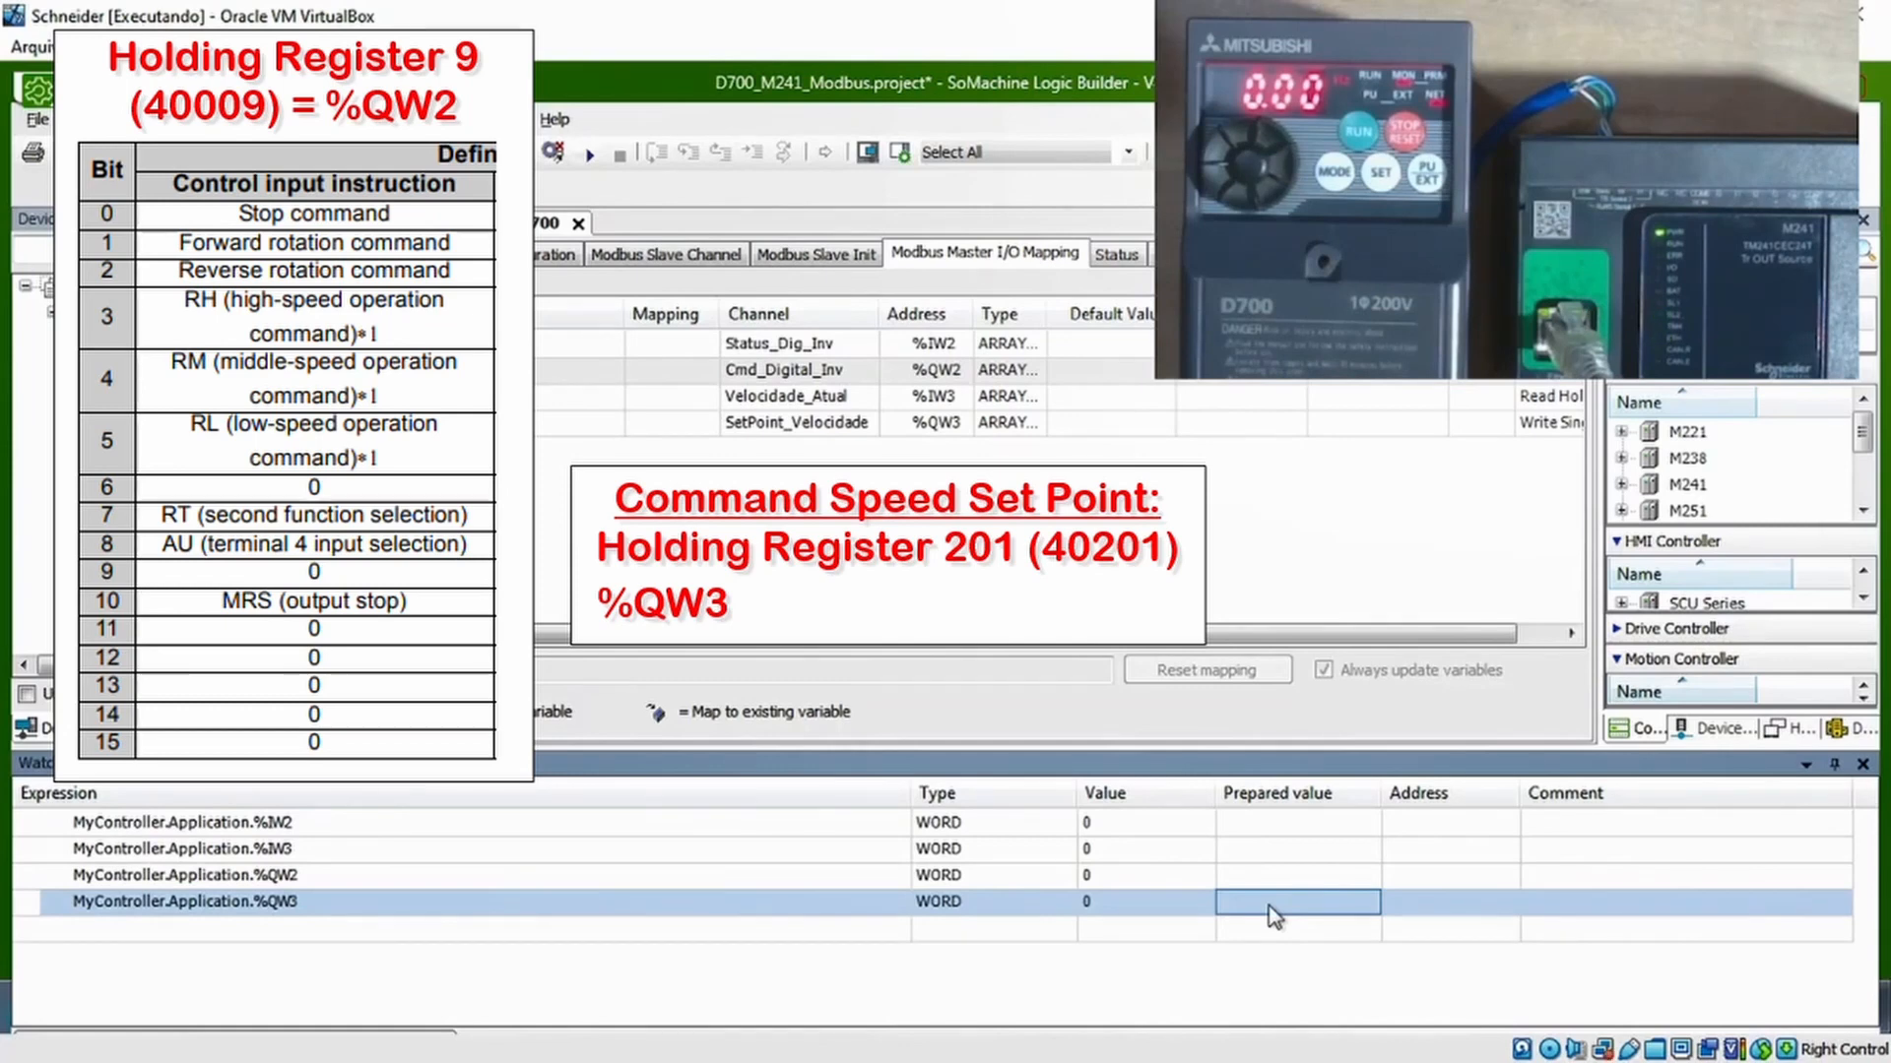
click(1131, 849)
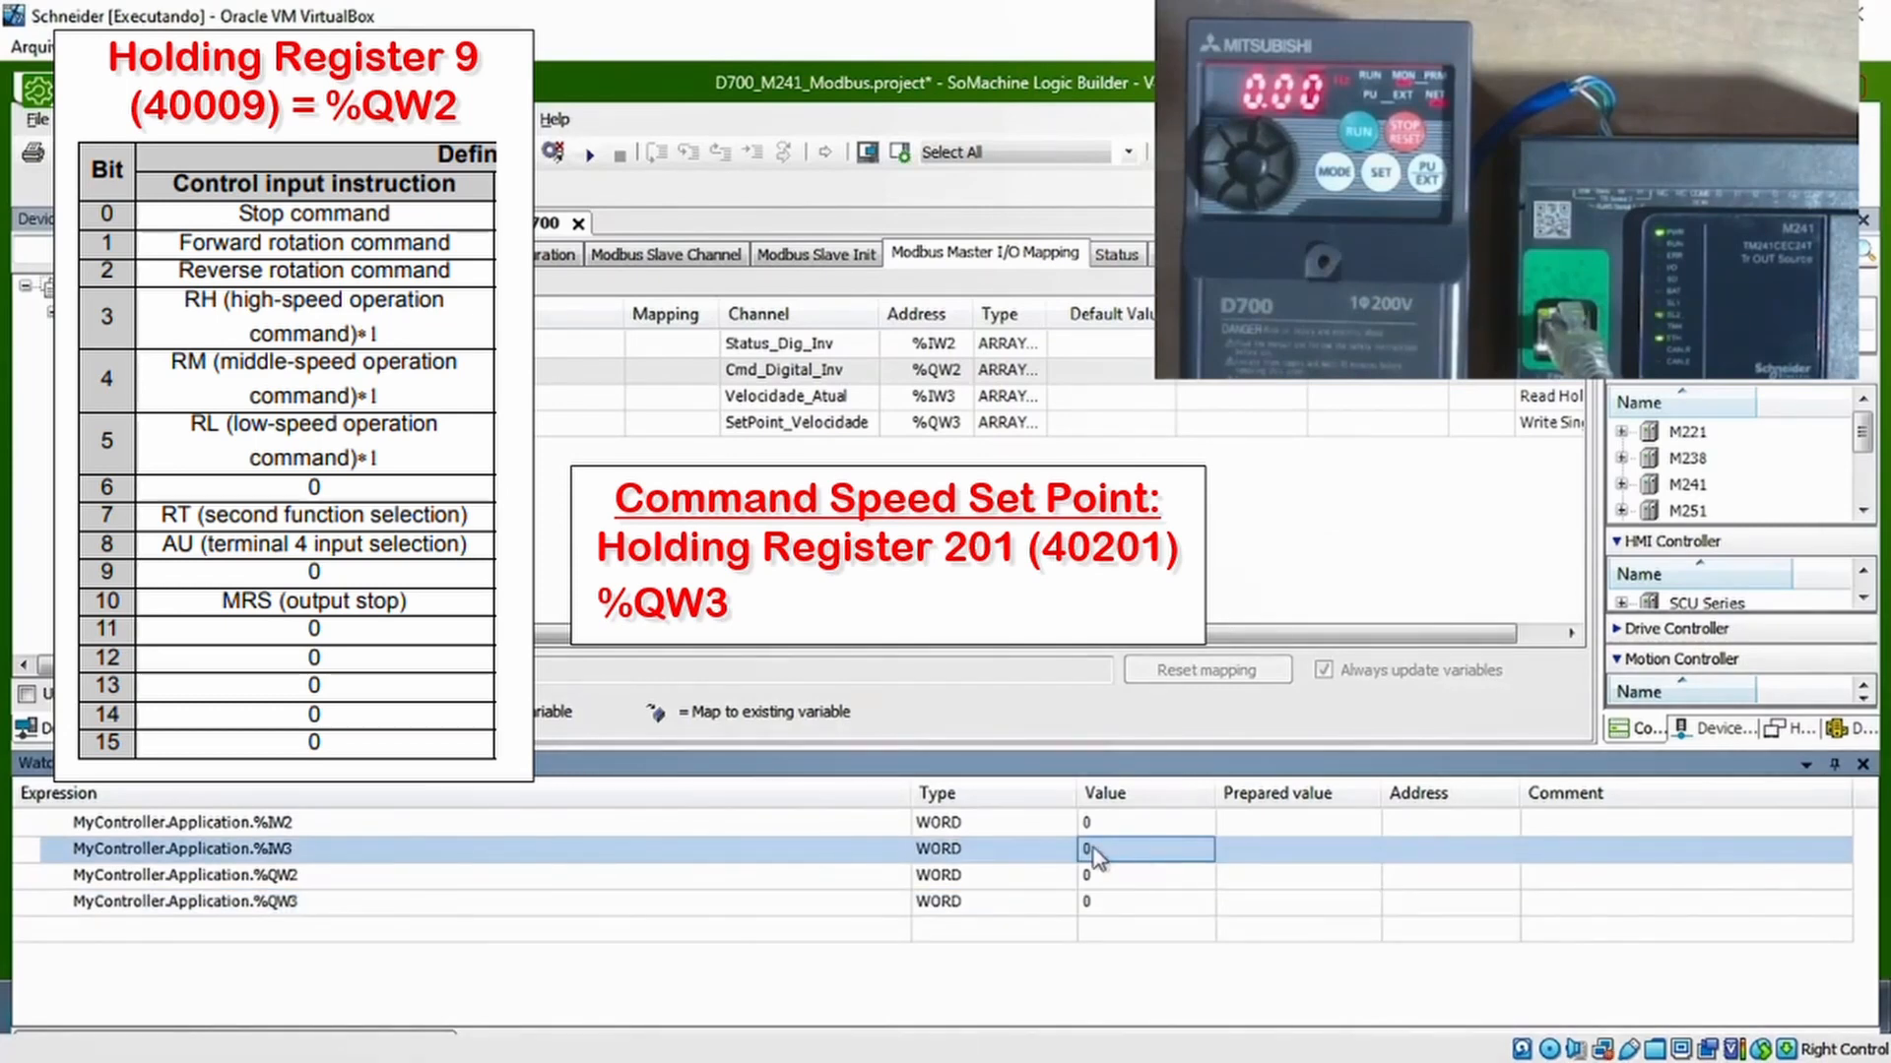
click(1279, 904)
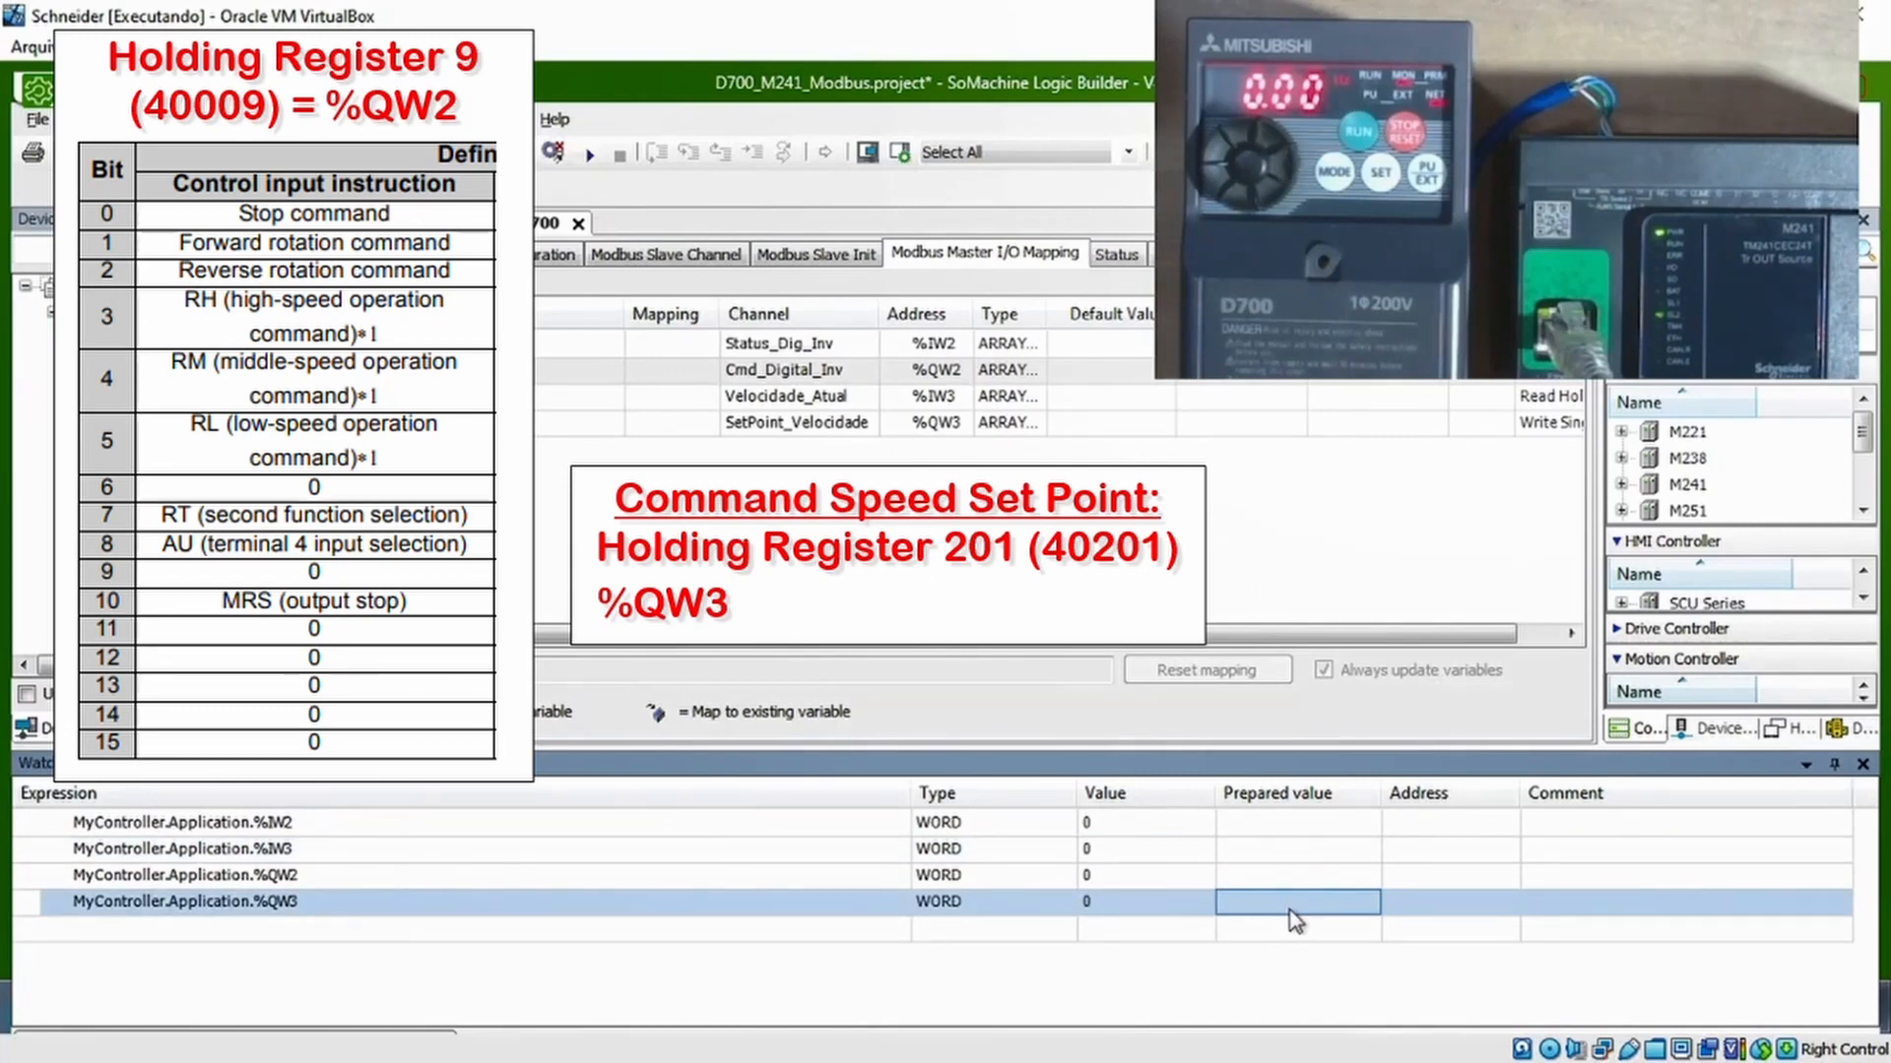
text(20)
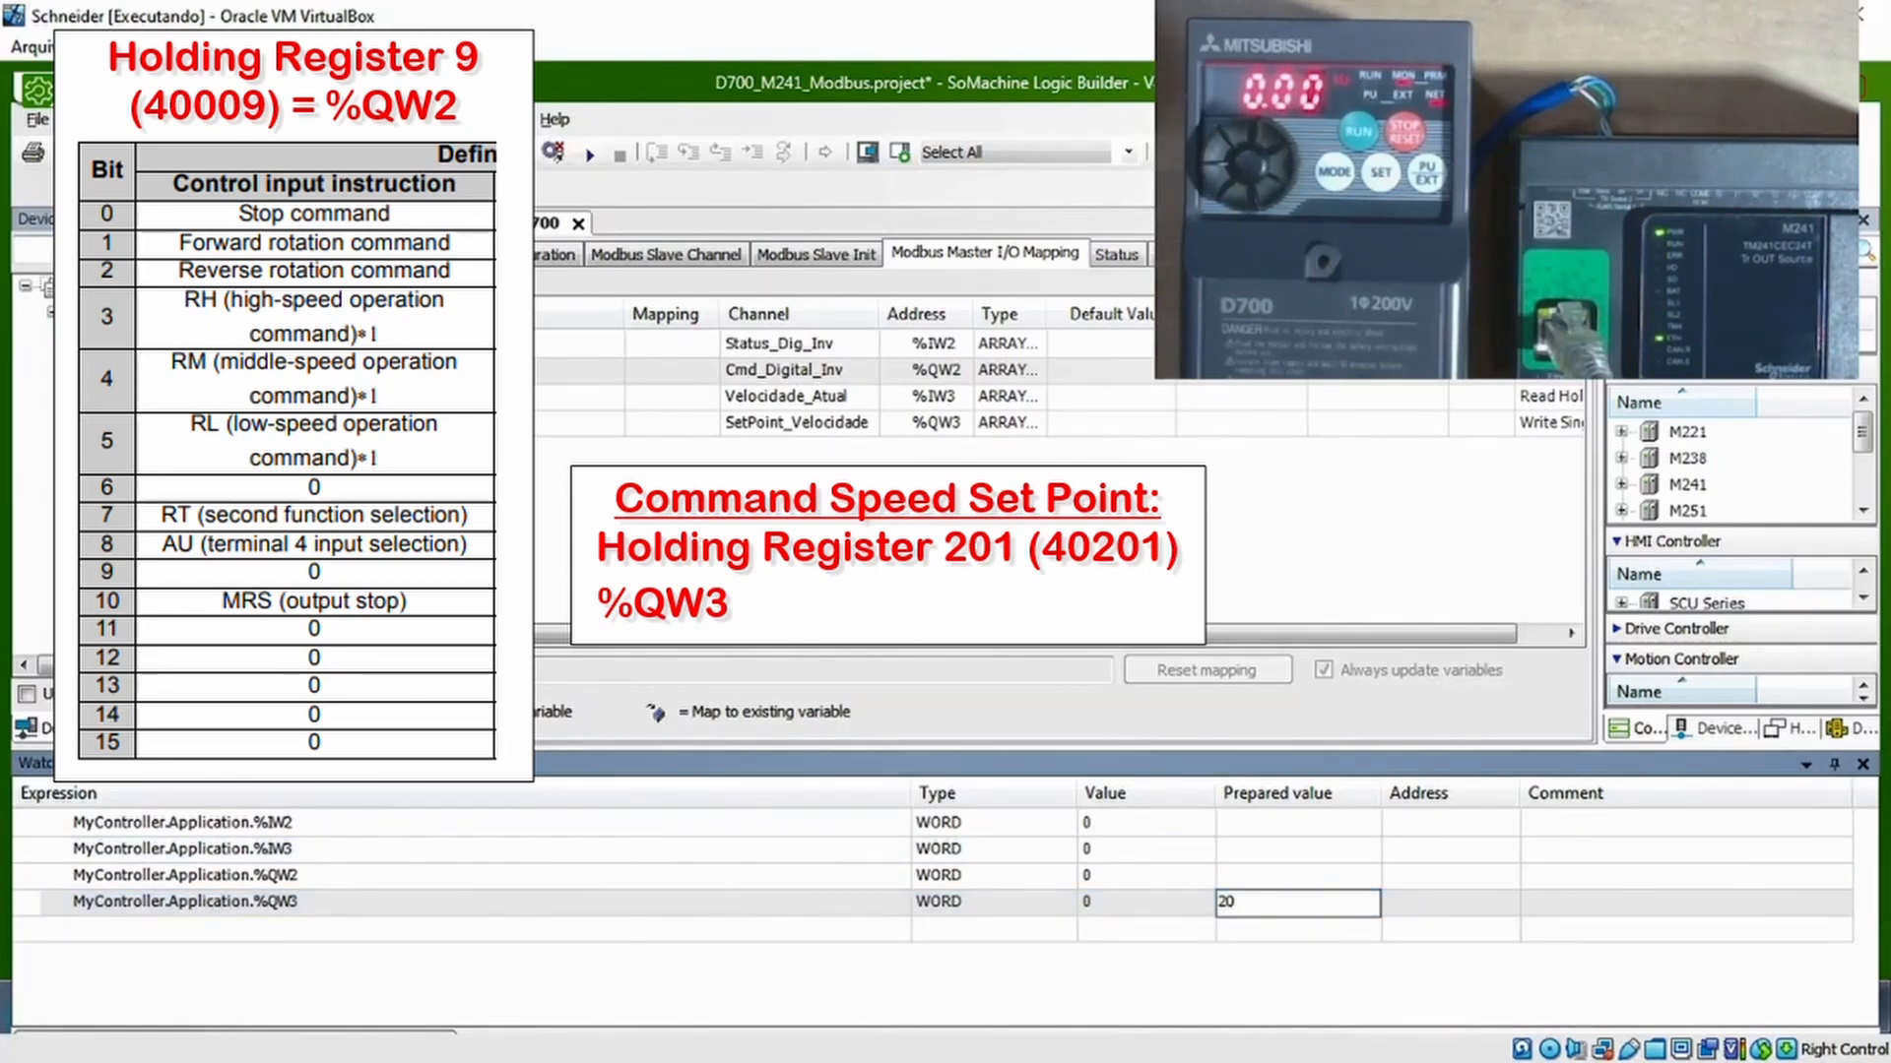
text(00)
key(Return)
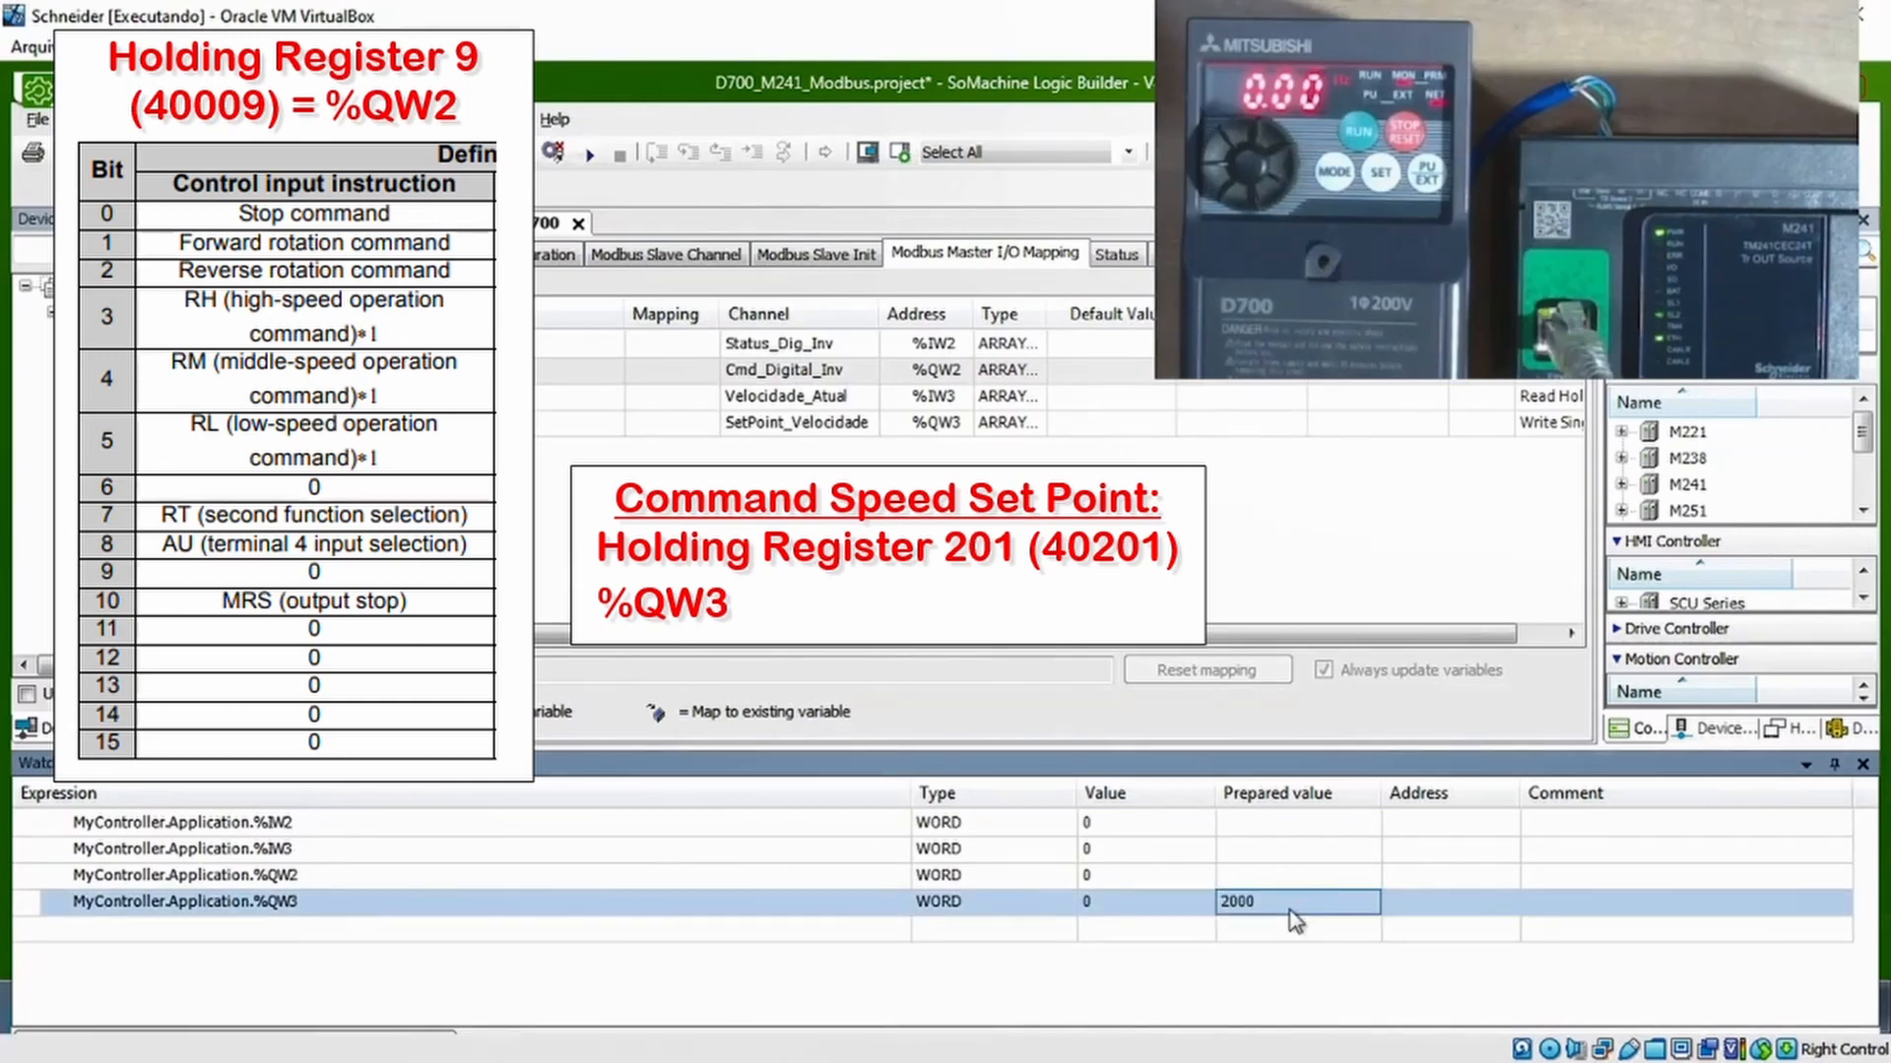
Prepare 2#10 (forward rotation command) for %QW2 and write all prepared values to the controller
click(1257, 872)
text(2)
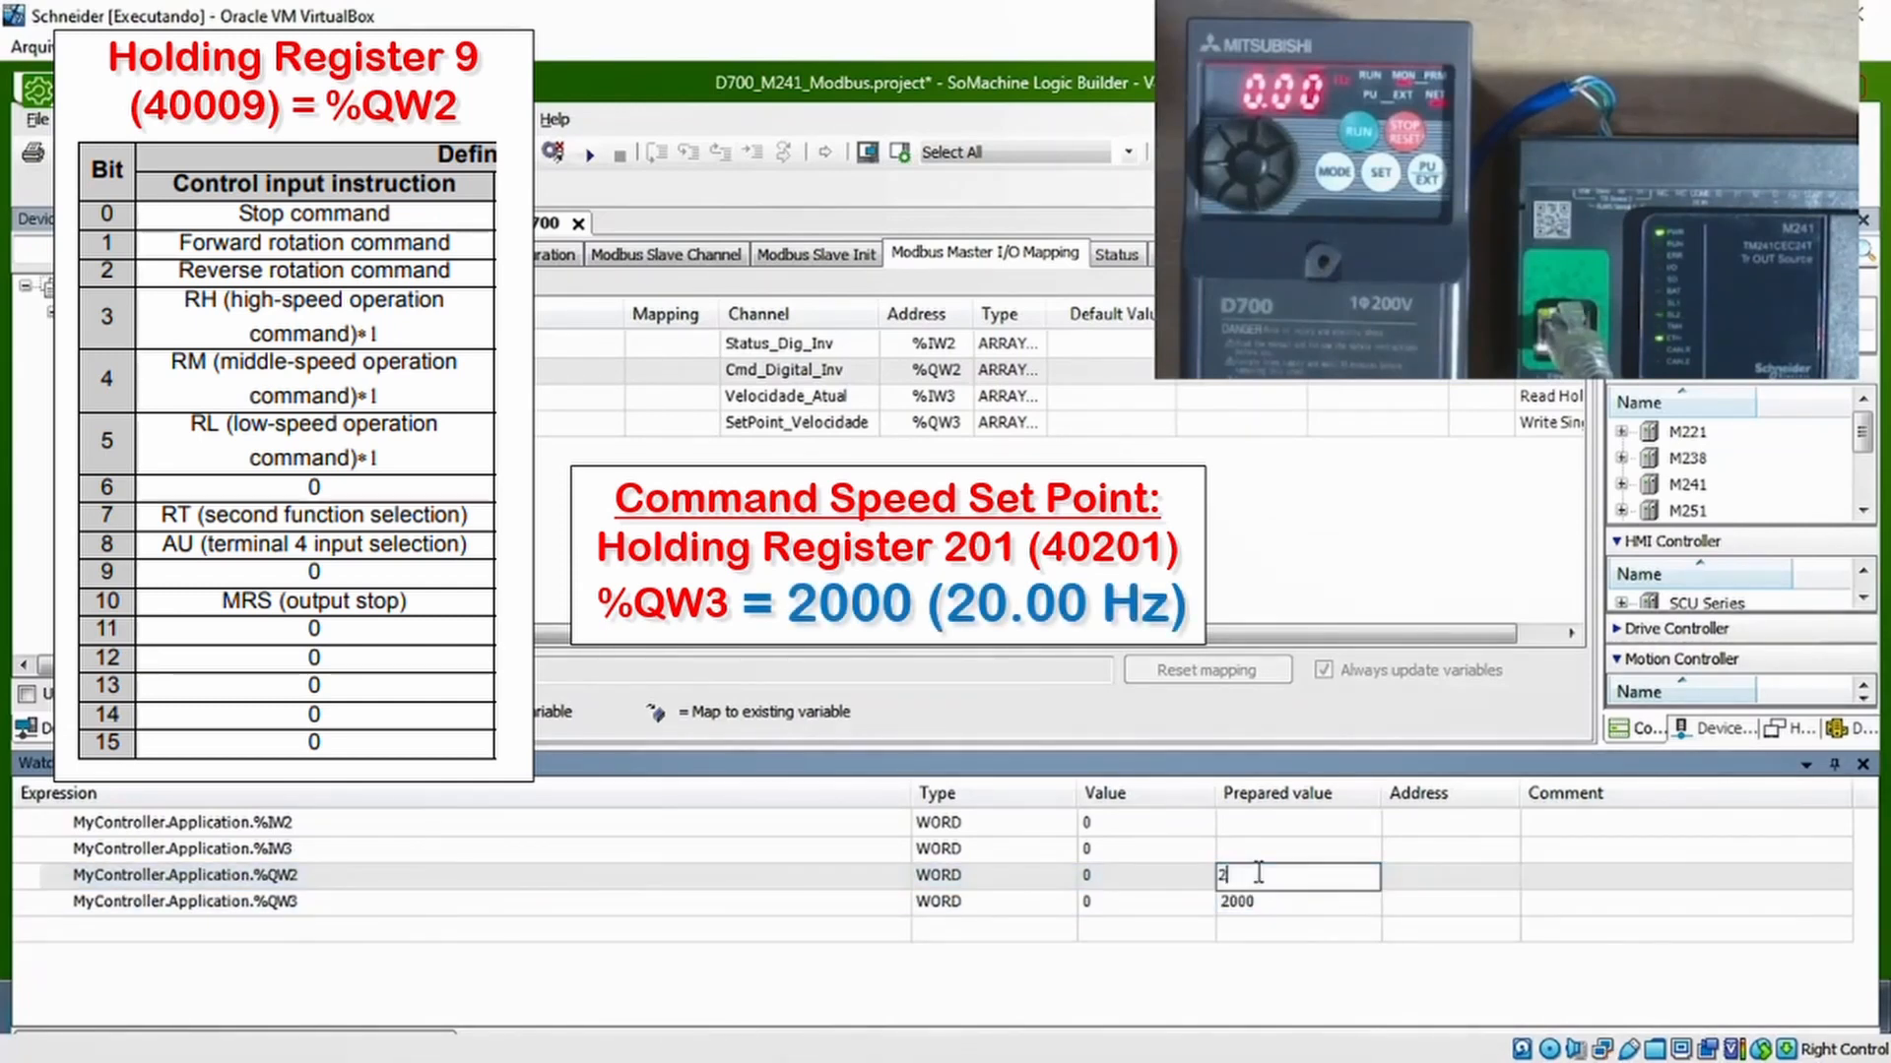
text(#10)
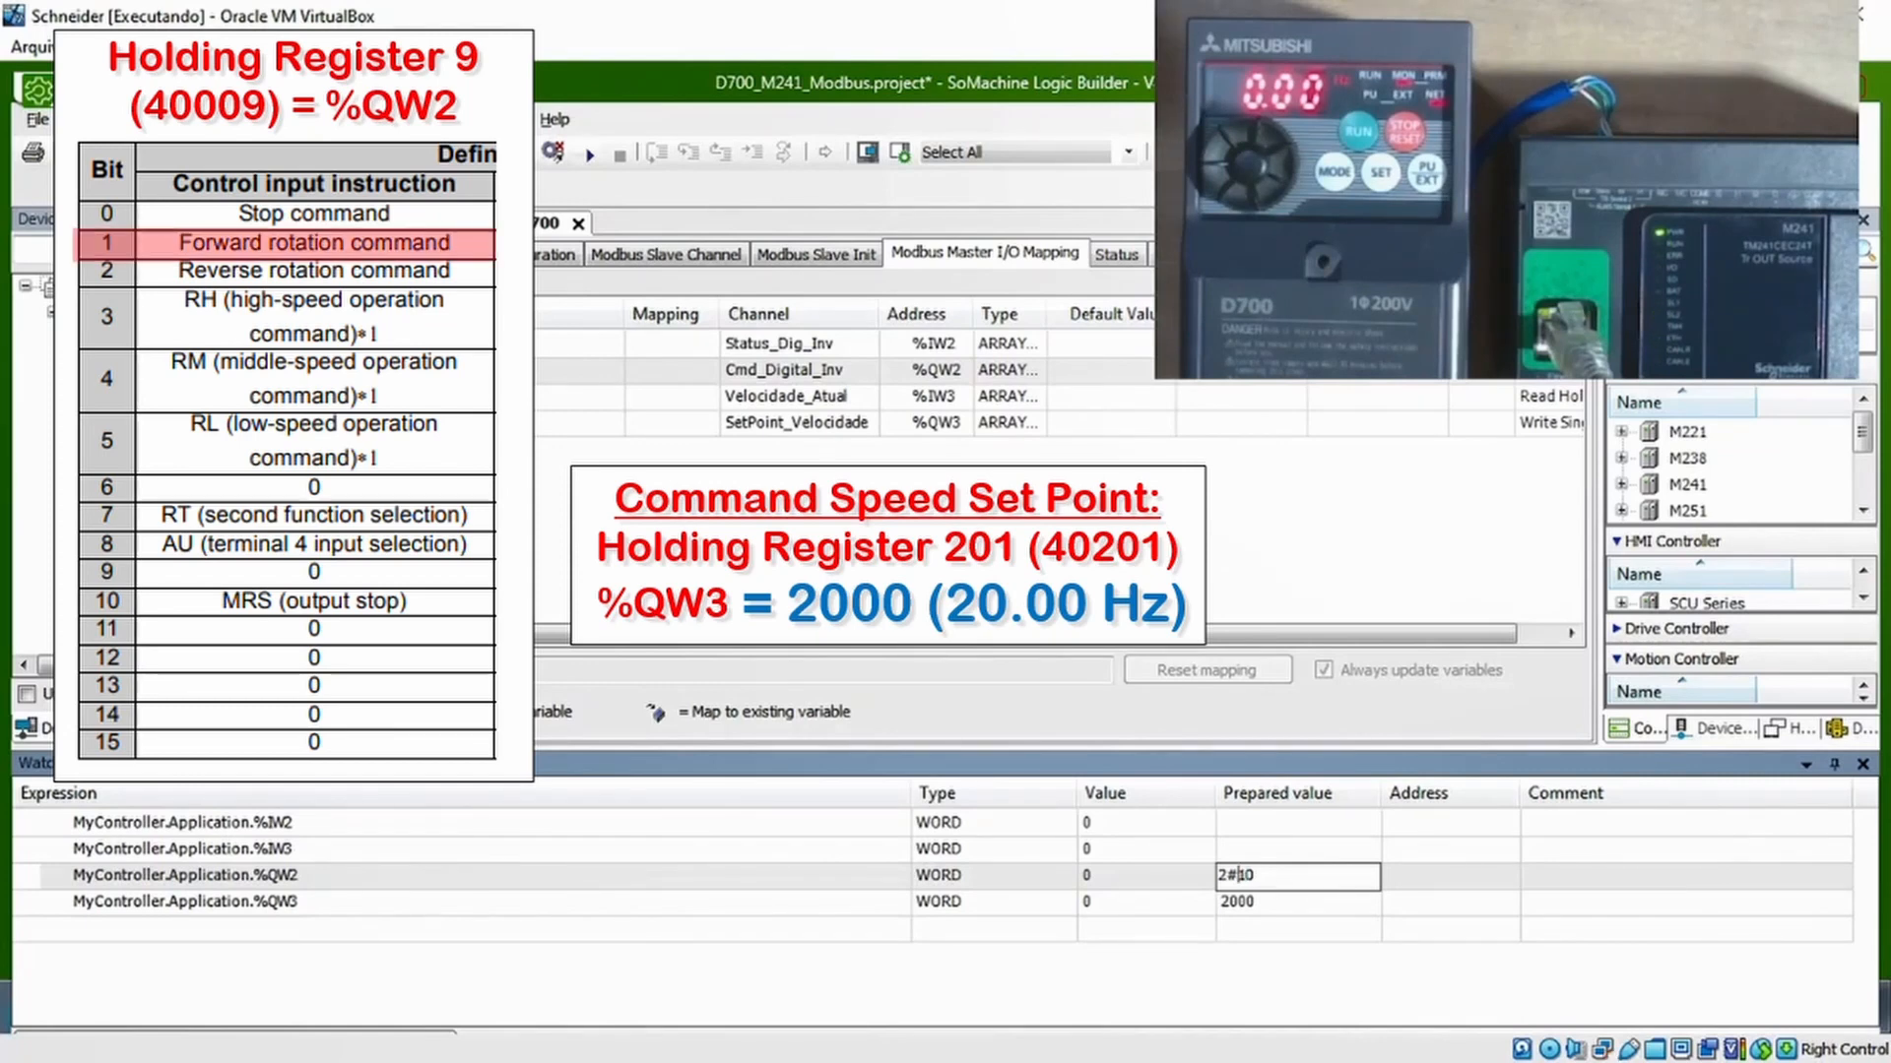
key(Return)
right_click(1257, 880)
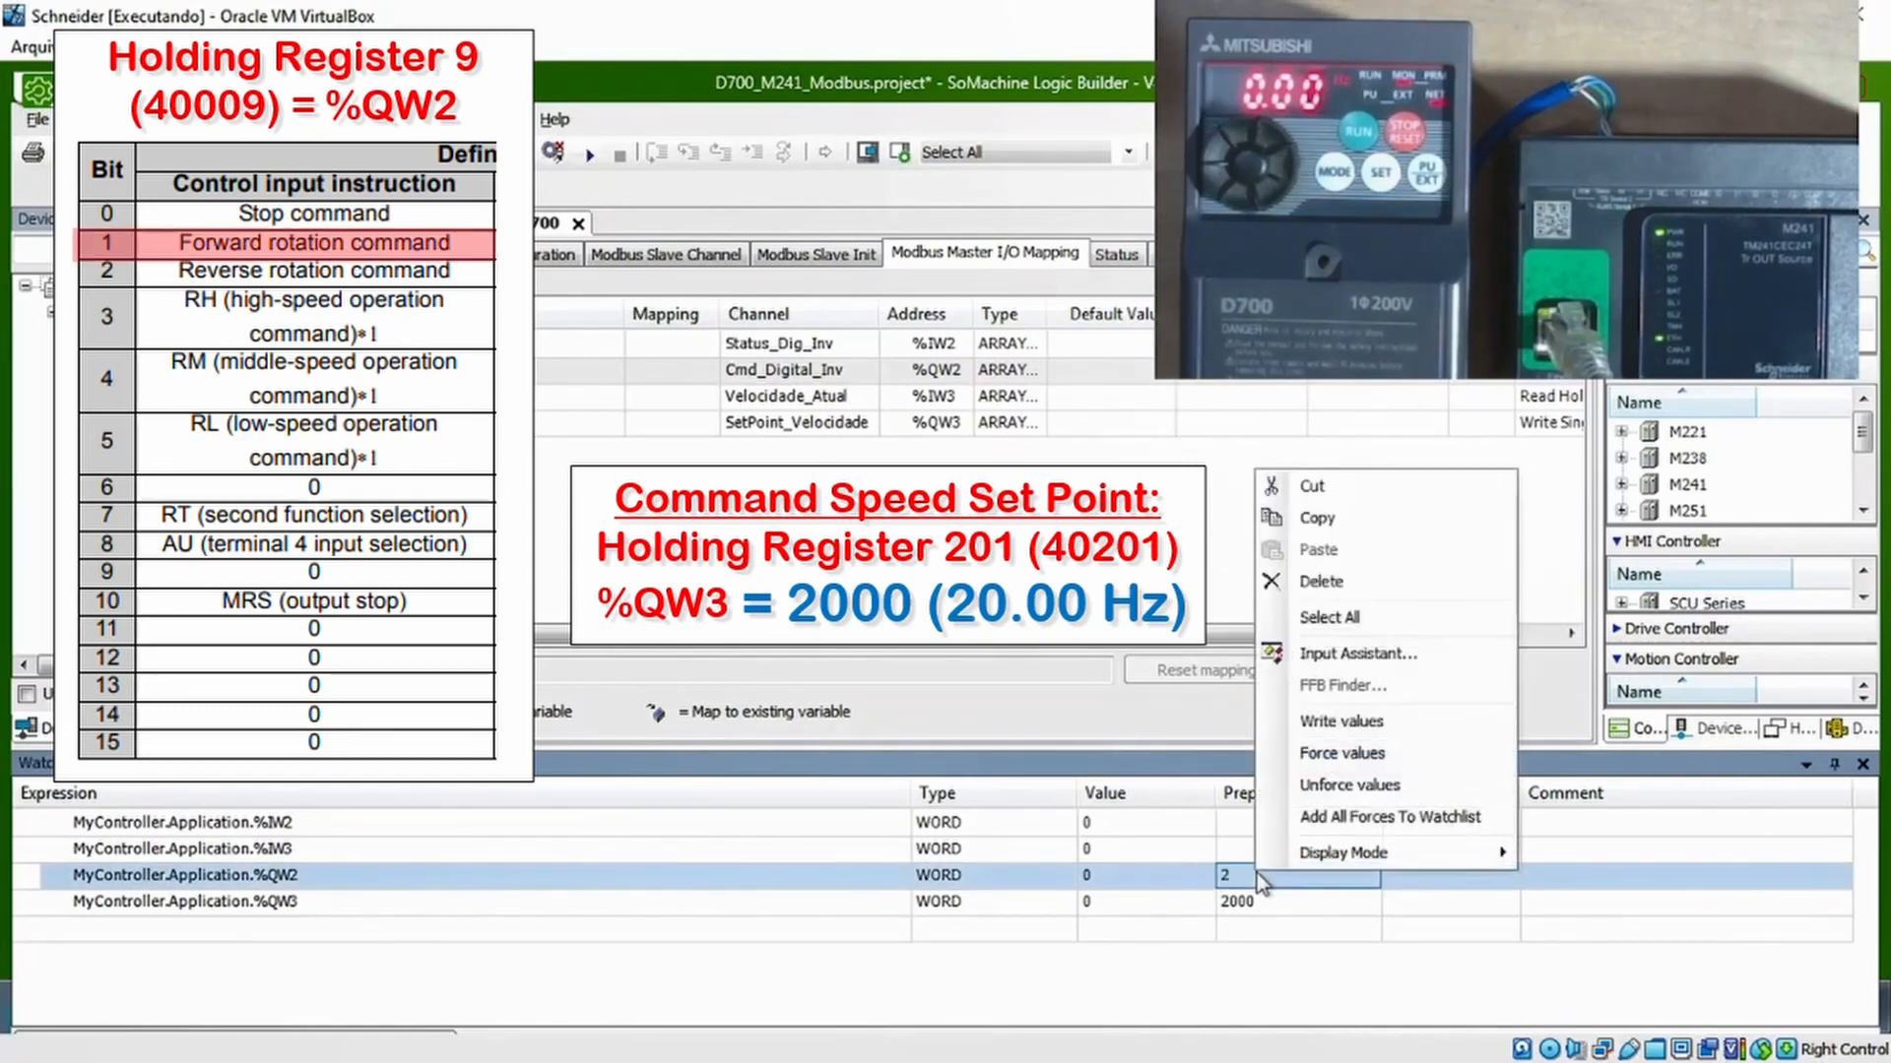
click(1341, 721)
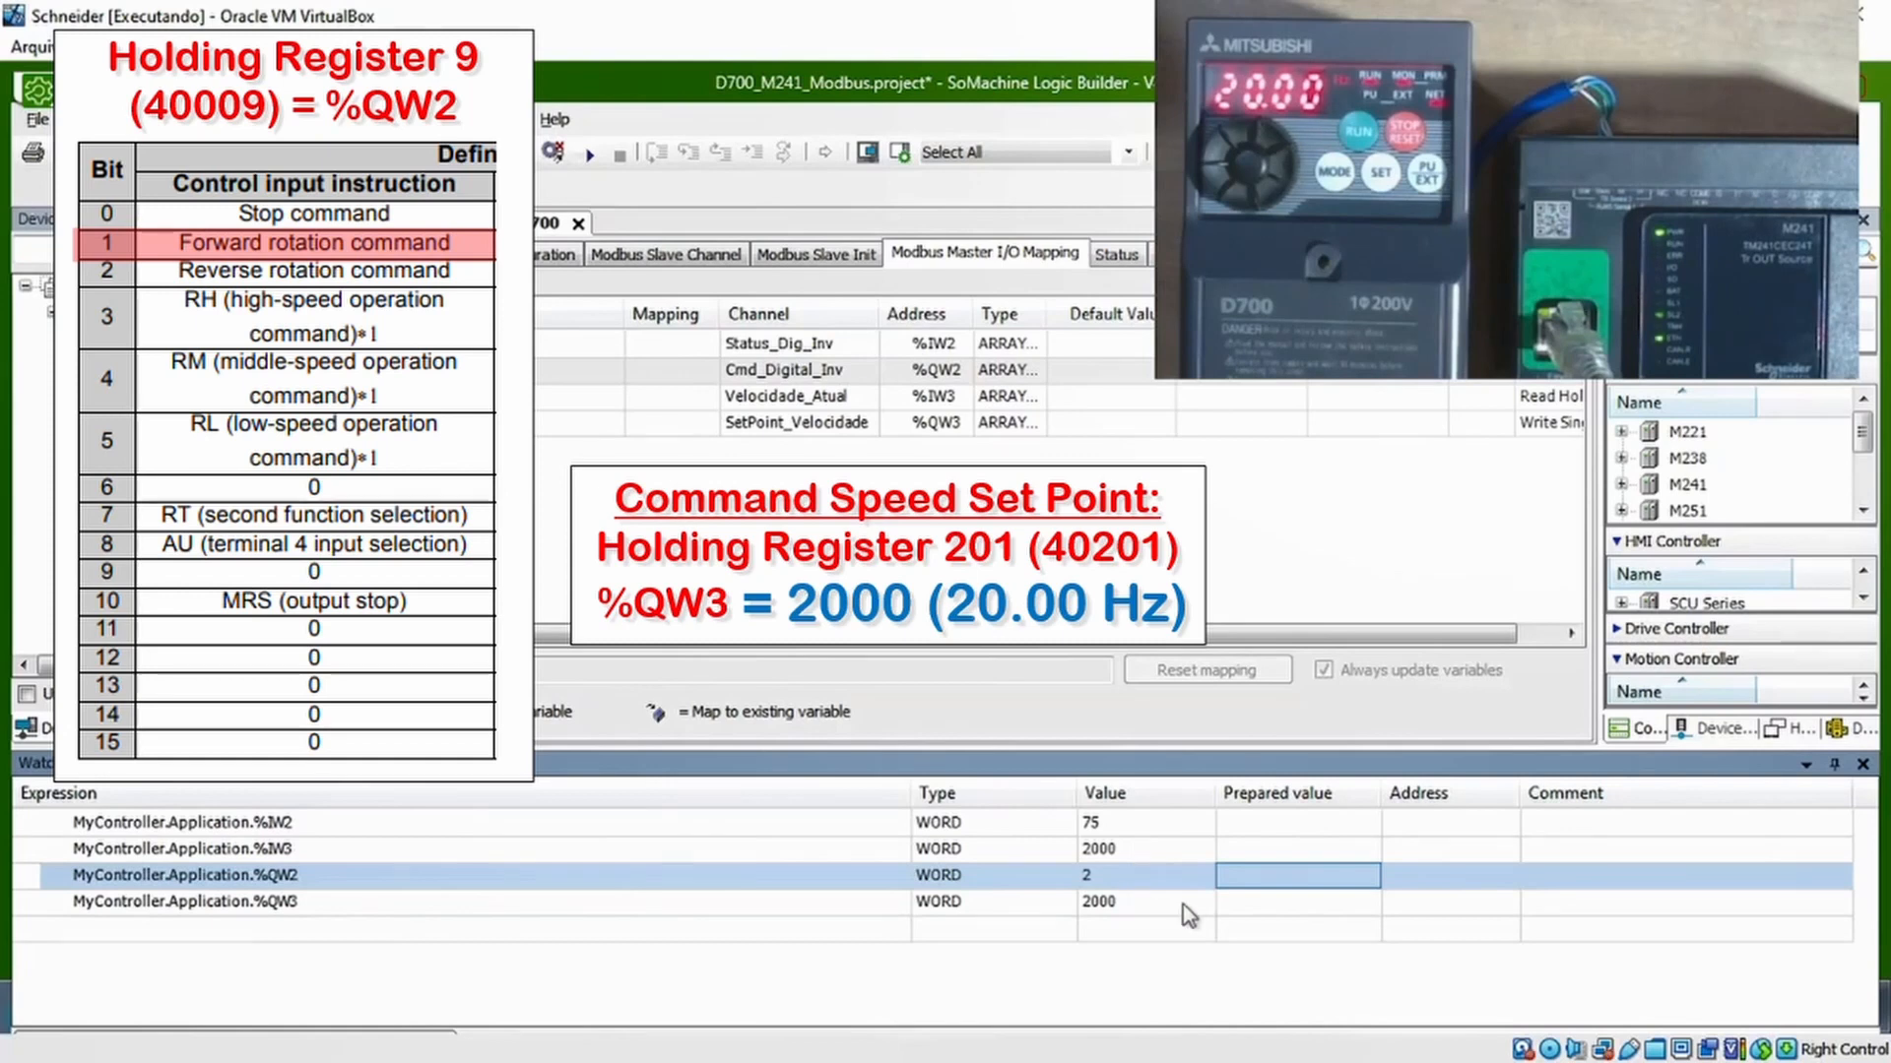
Prepare the speed set point 3500 (35.00 Hz) for %QW3 and write it to the controller
click(1239, 908)
click(1245, 902)
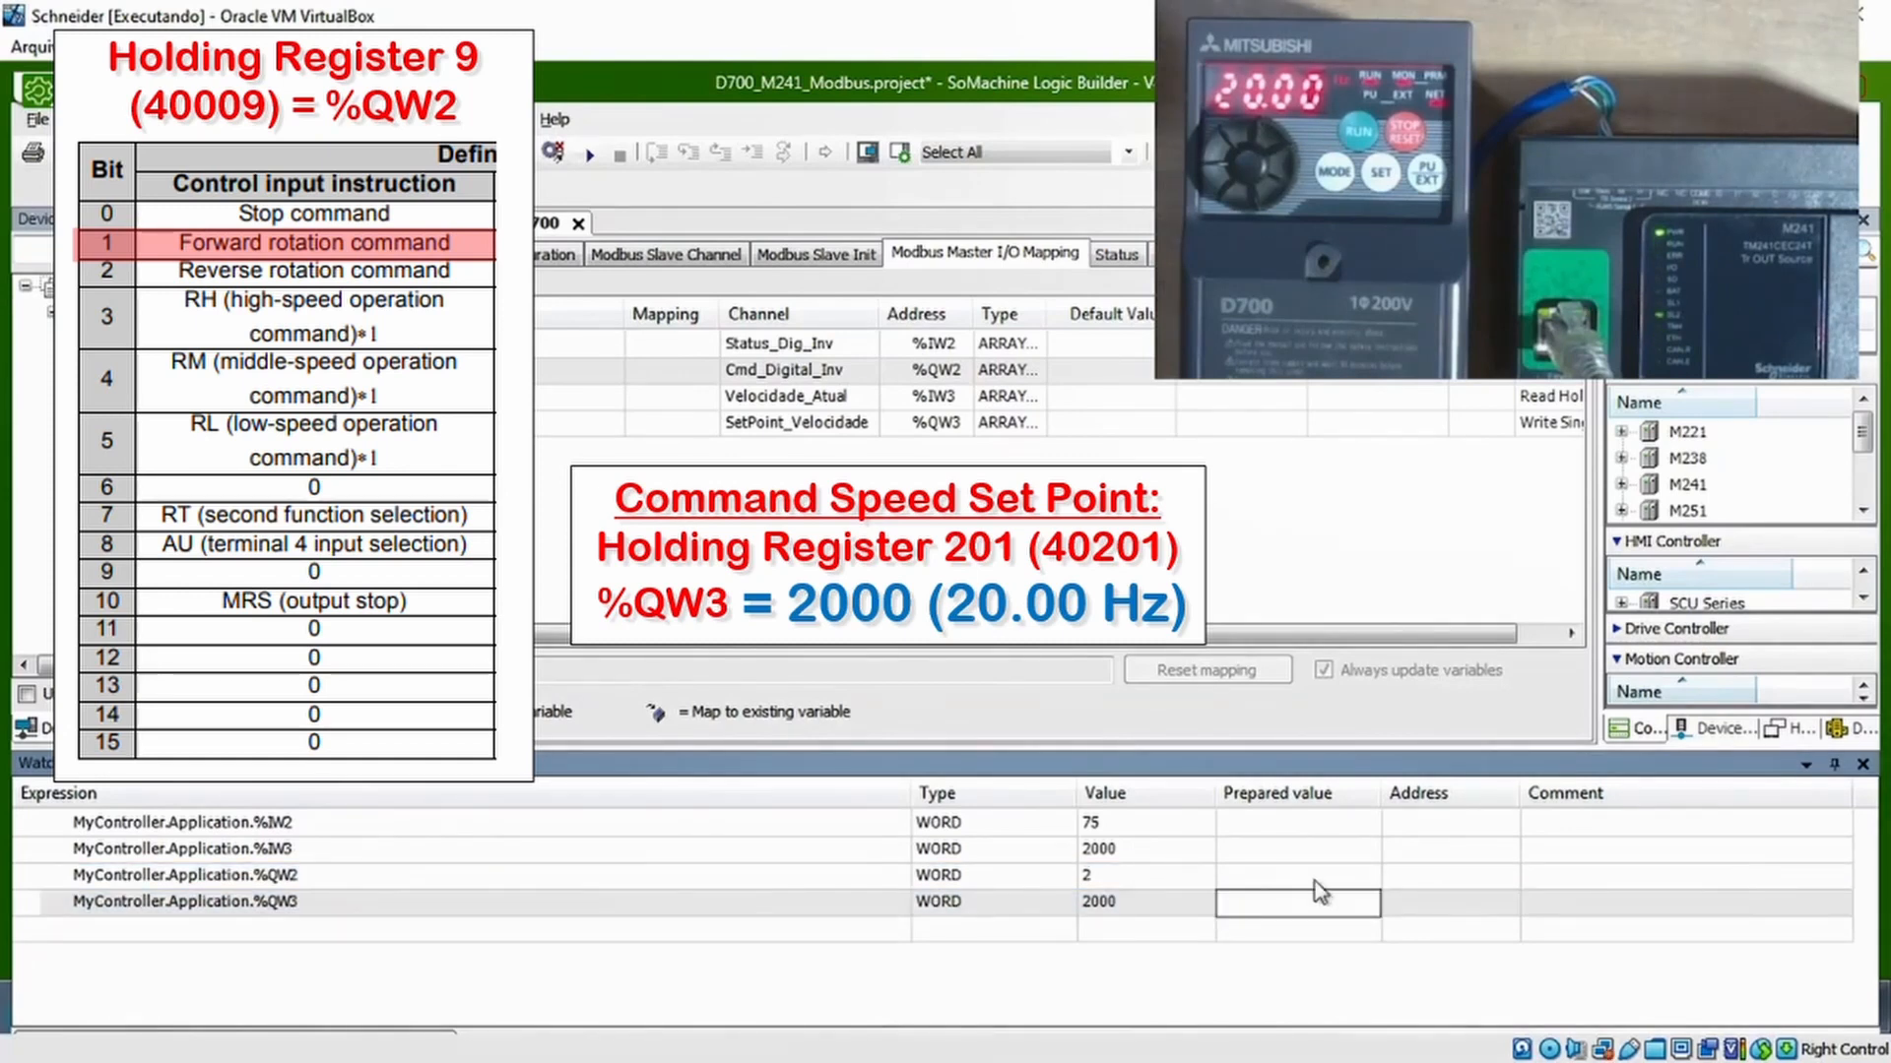
text(3500)
key(Return)
right_click(1314, 911)
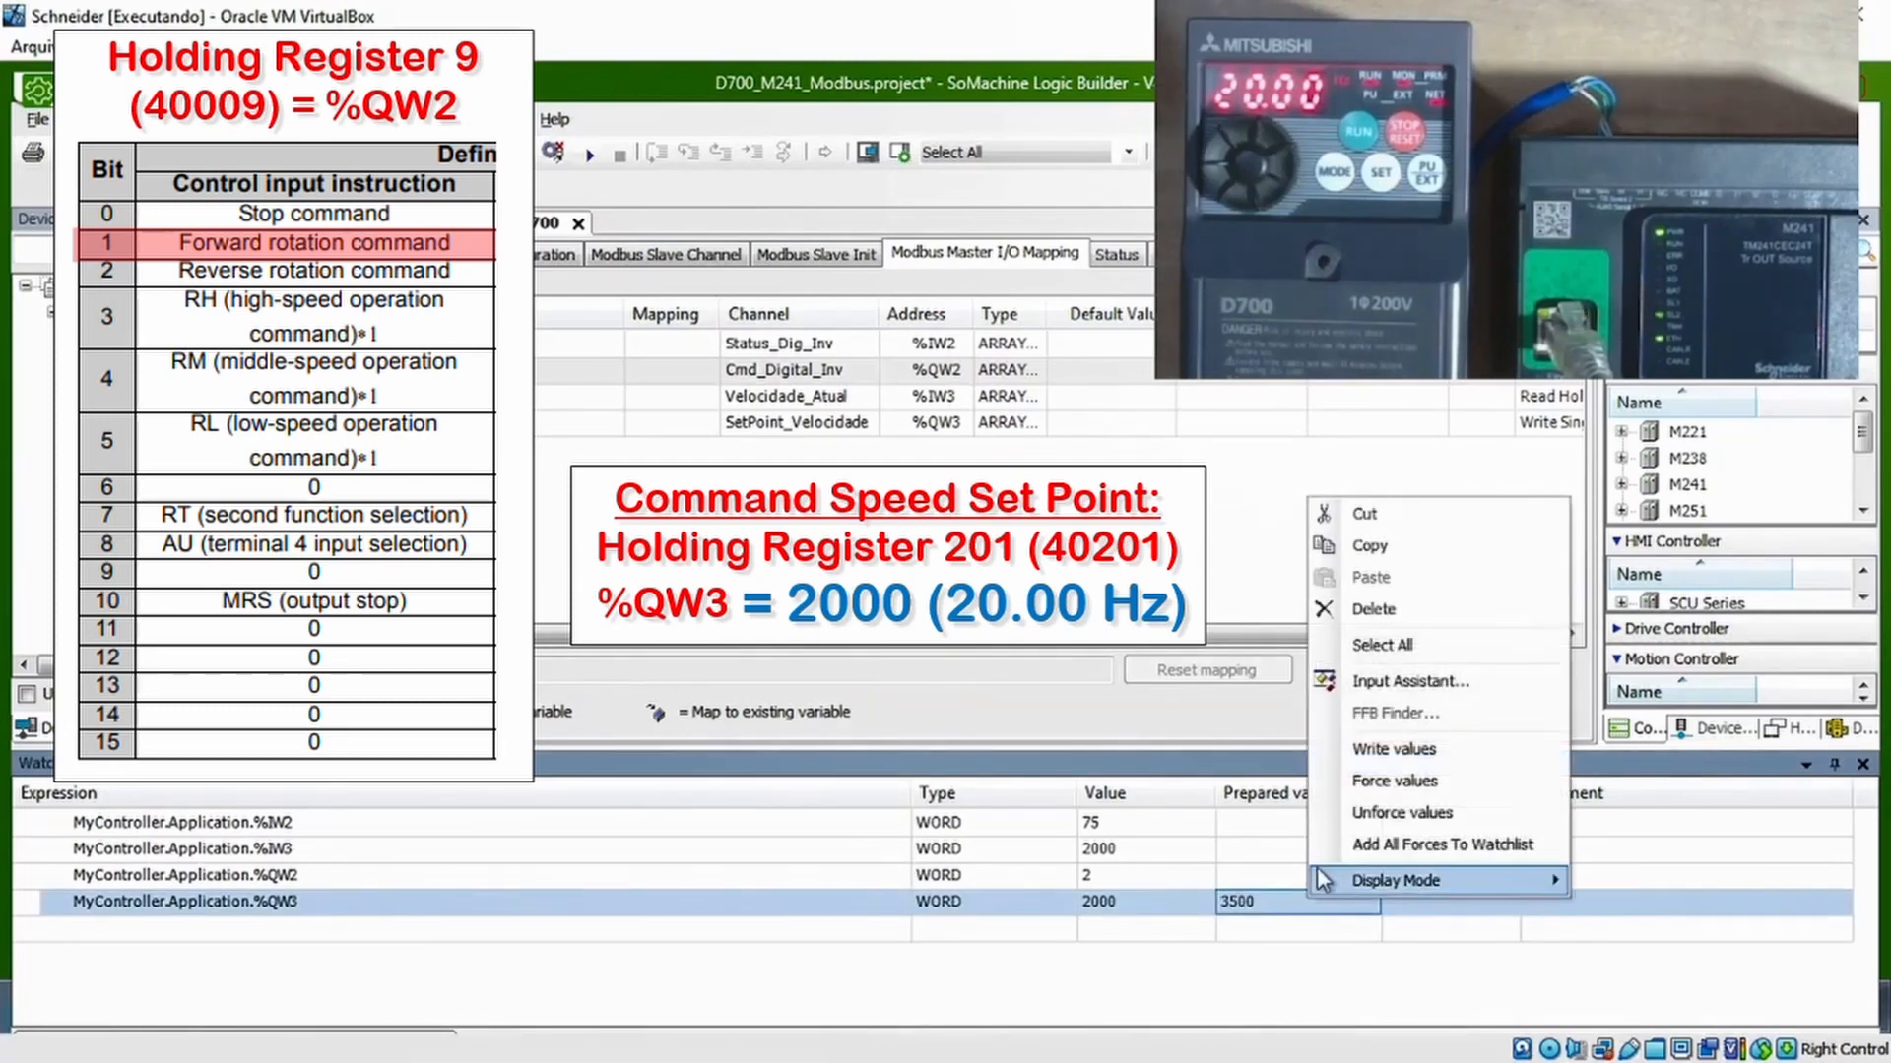
click(1391, 740)
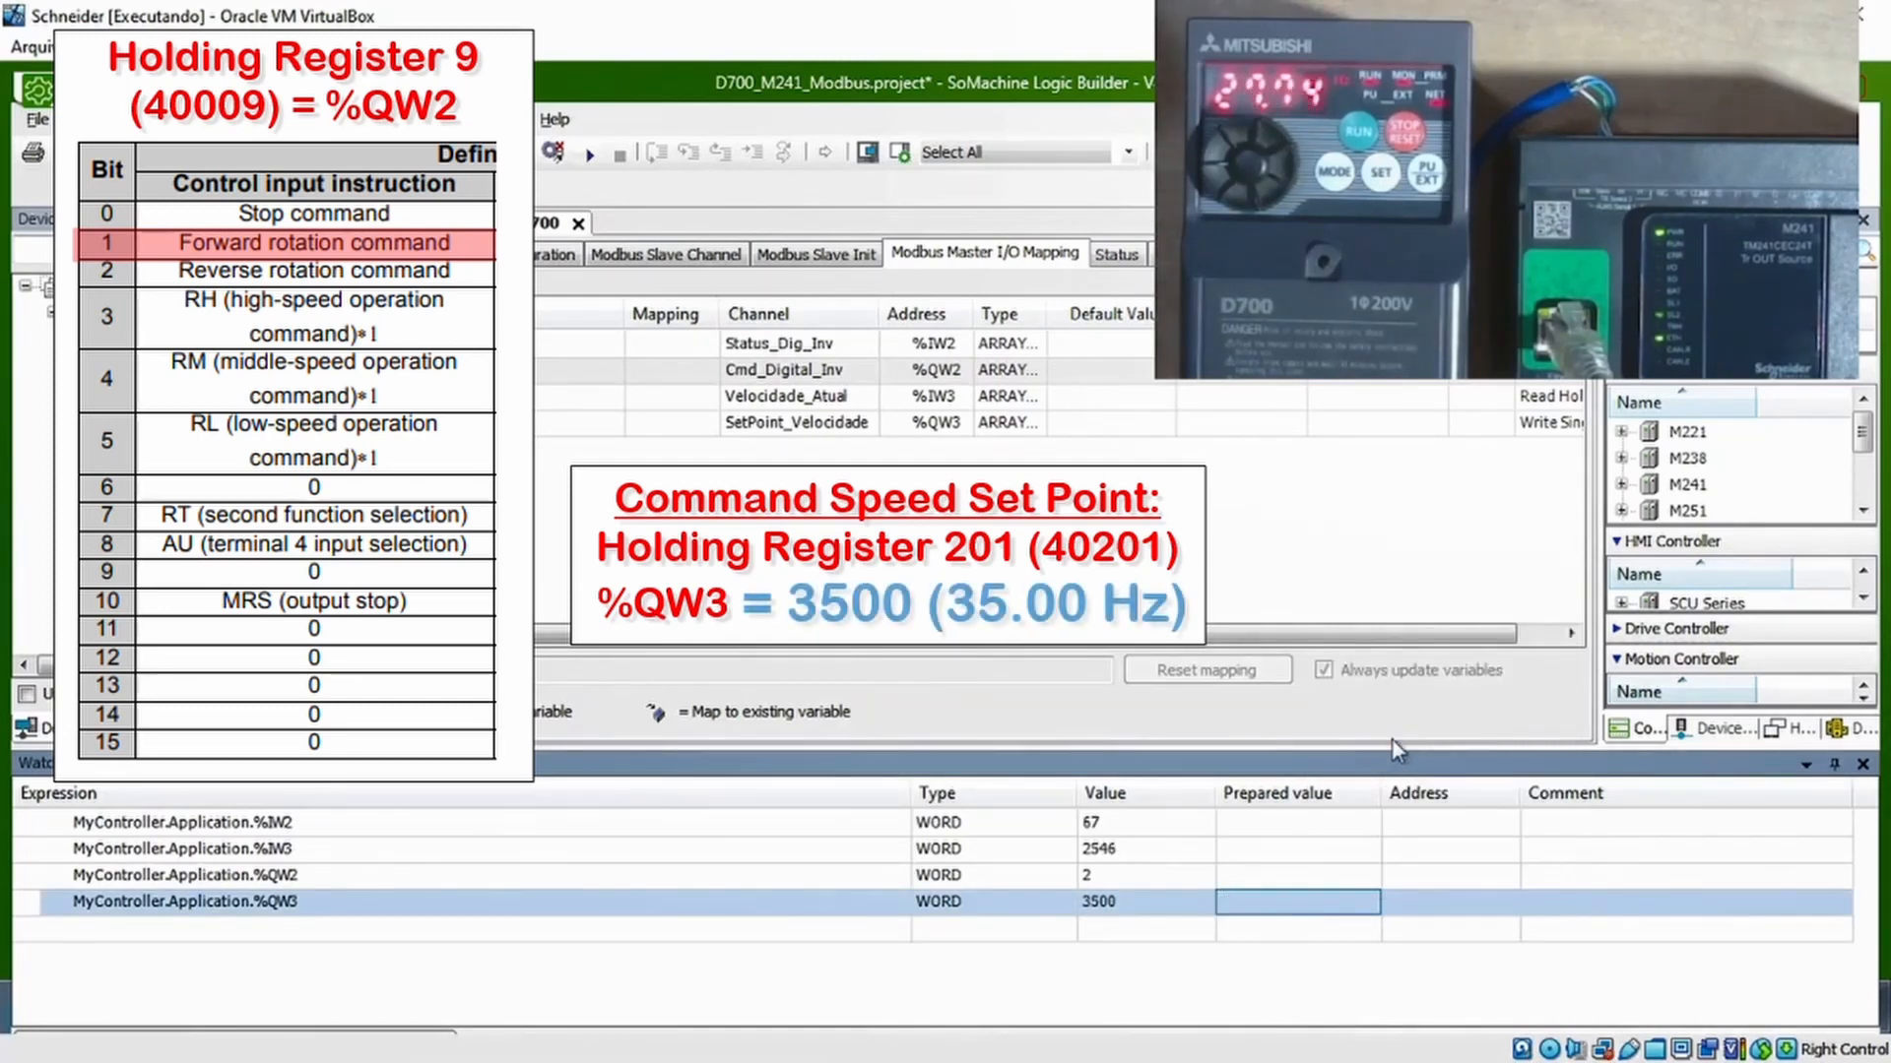